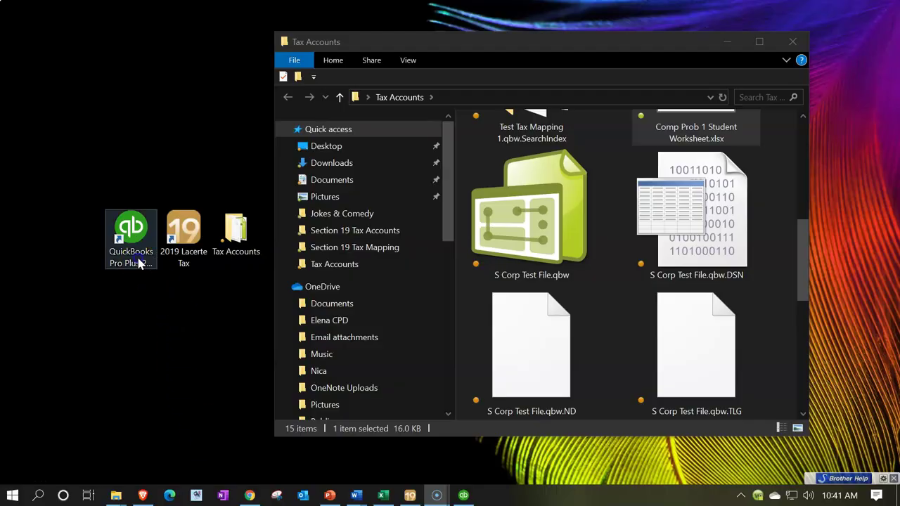
{"action": "left_click", "coordinate": [139, 260]}
{"action": "left_click", "coordinate": [187, 261]}
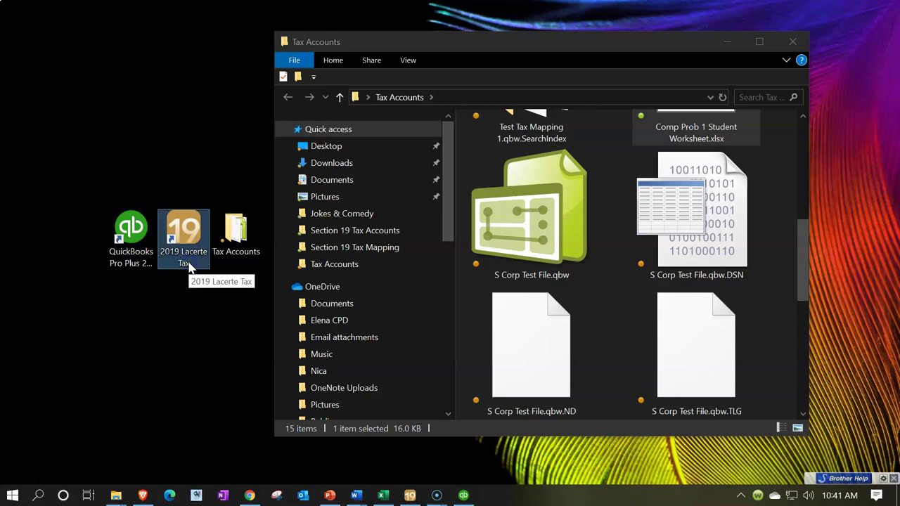
{"action": "left_click", "coordinate": [221, 281]}
{"action": "left_click", "coordinate": [517, 232]}
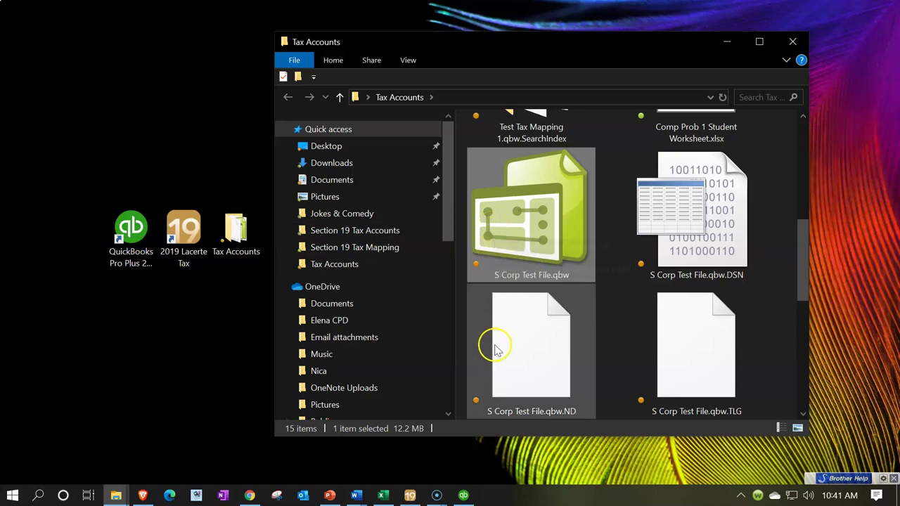
Switch to QuickBooks, open the S Corp Test File.qbw company file and display its chart of accounts.
{"action": "left_click", "coordinate": [464, 495]}
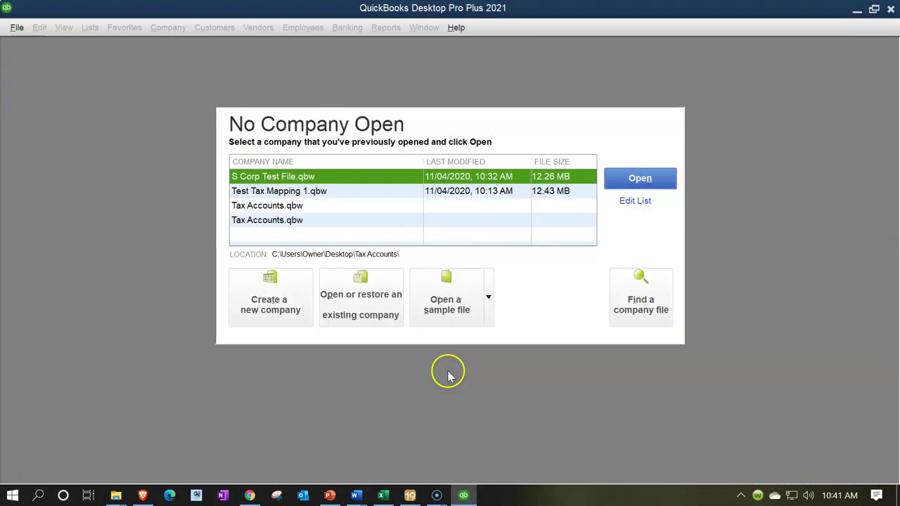
{"action": "double_click", "coordinate": [287, 181]}
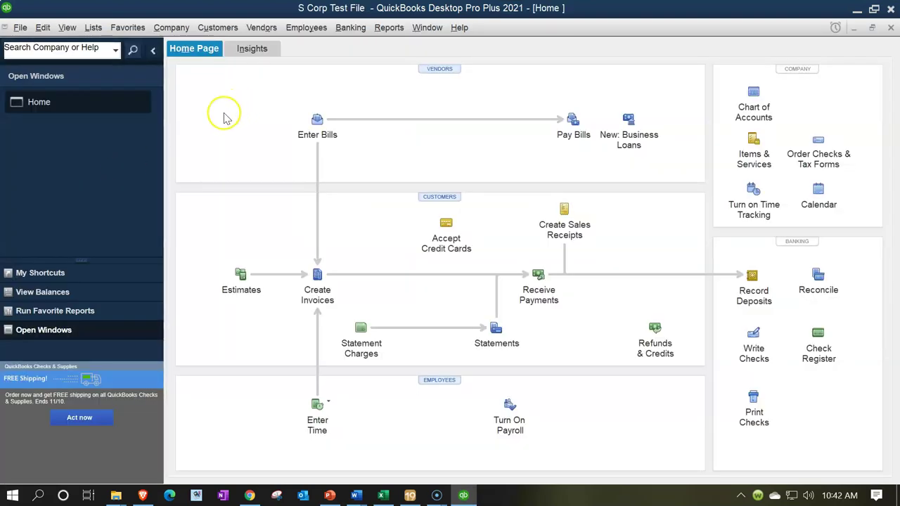
{"action": "left_click", "coordinate": [93, 27]}
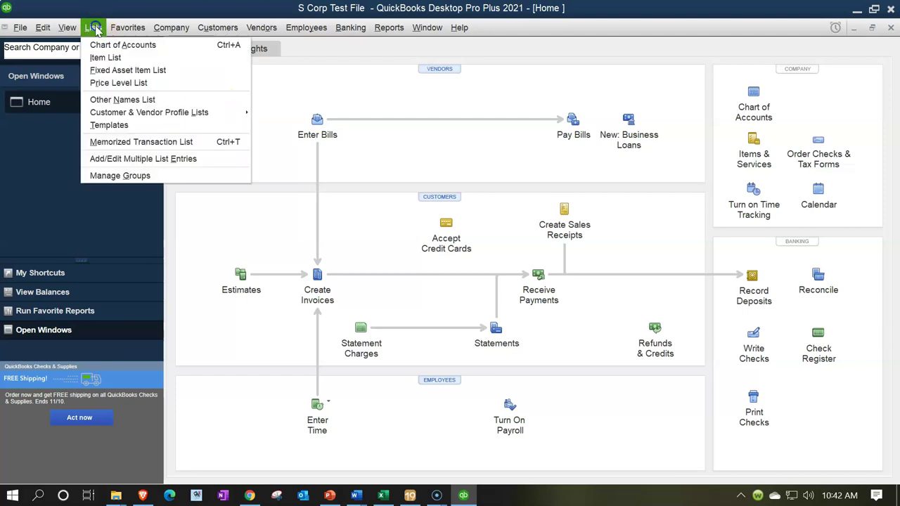
{"action": "left_click", "coordinate": [99, 46]}
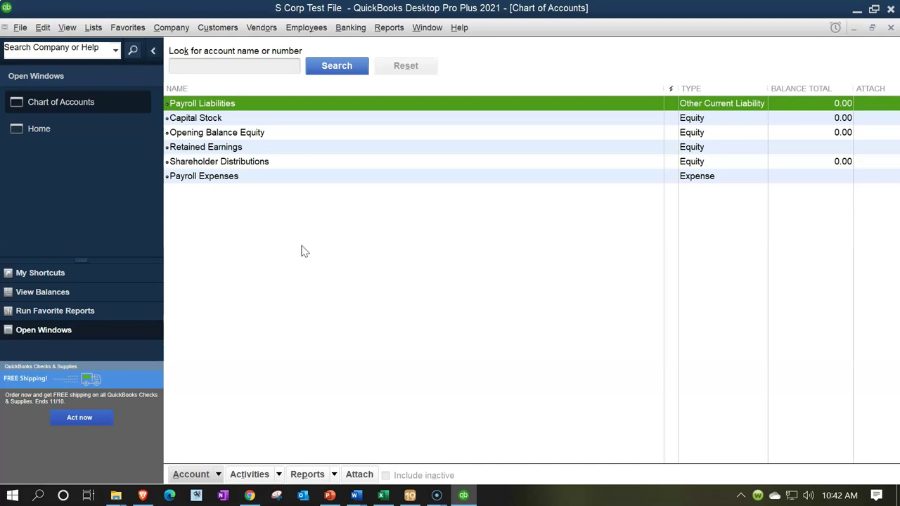
Switch to the Comp Prob 1 Student Worksheet in Excel and hide columns H through K beside the unadjusted trial balance.
{"action": "left_click", "coordinate": [383, 496]}
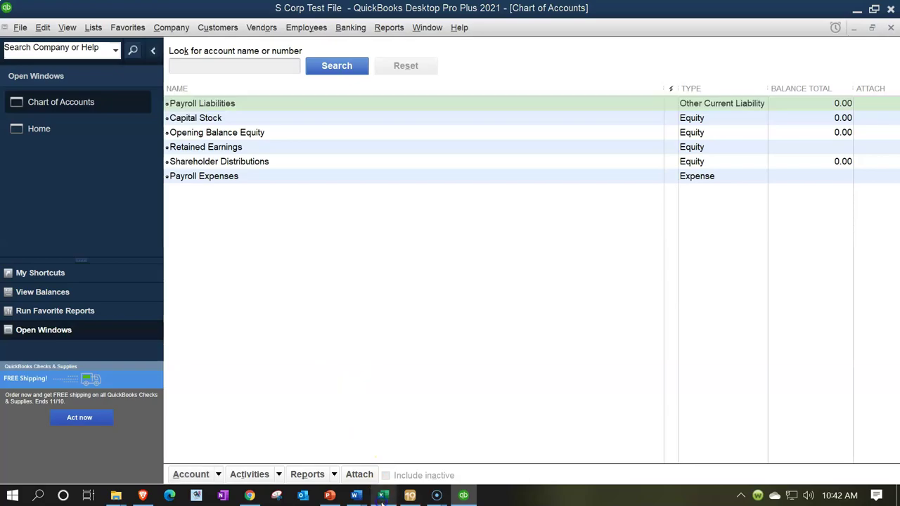
{"action": "left_click", "coordinate": [538, 351]}
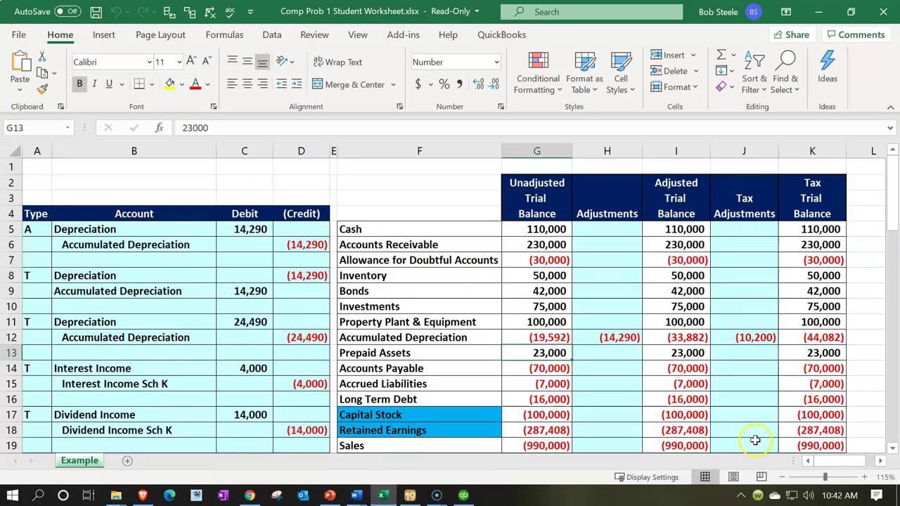
{"action": "left_click", "coordinate": [879, 461]}
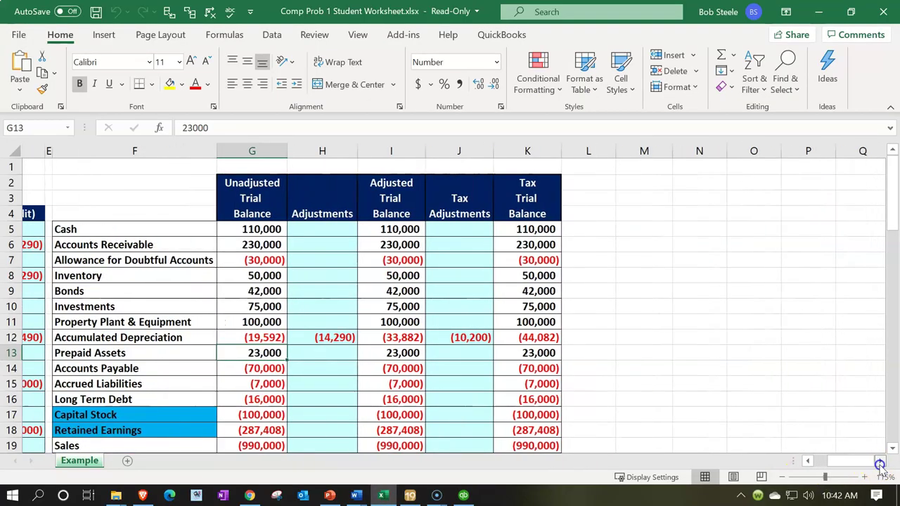
{"action": "left_click", "coordinate": [879, 461]}
{"action": "left_click", "coordinate": [244, 151]}
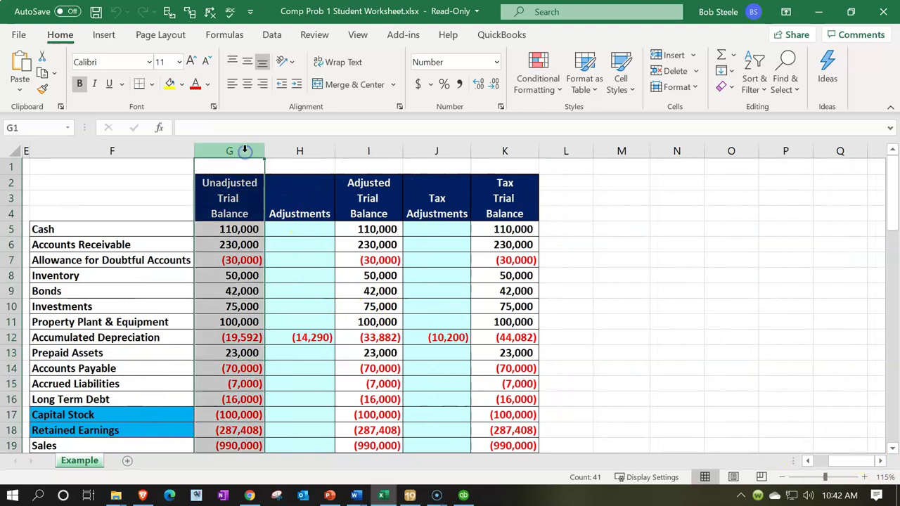
{"action": "left_click", "coordinate": [212, 235]}
{"action": "left_click_drag", "start_coordinate": [301, 152], "coordinate": [535, 161]}
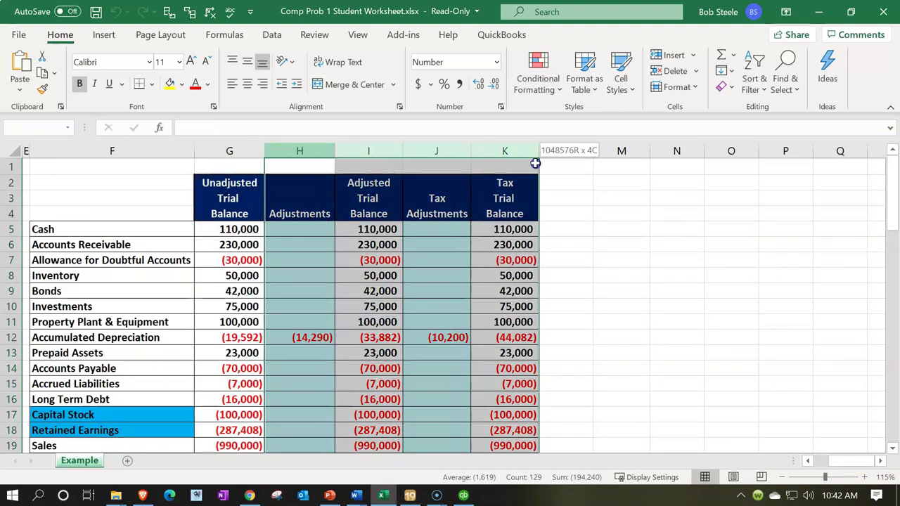
{"action": "right_click", "coordinate": [499, 218]}
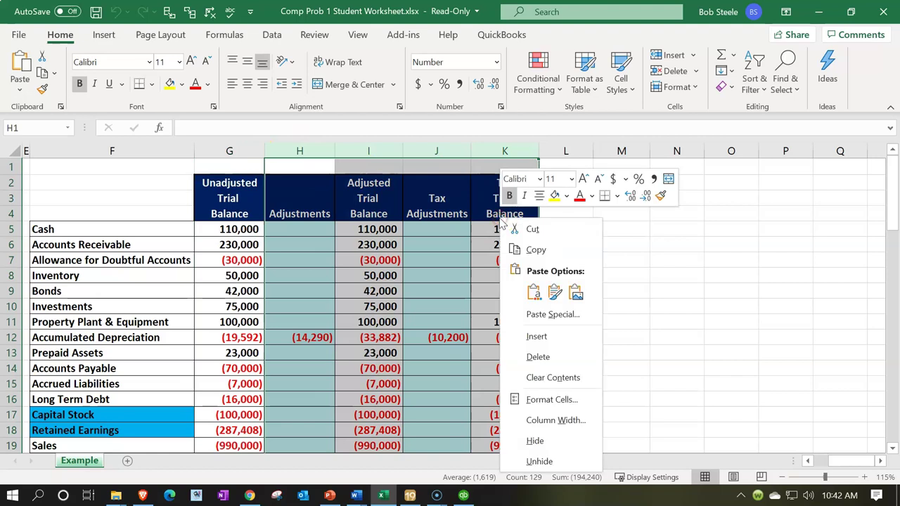
{"action": "left_click", "coordinate": [534, 439]}
{"action": "left_click", "coordinate": [215, 259]}
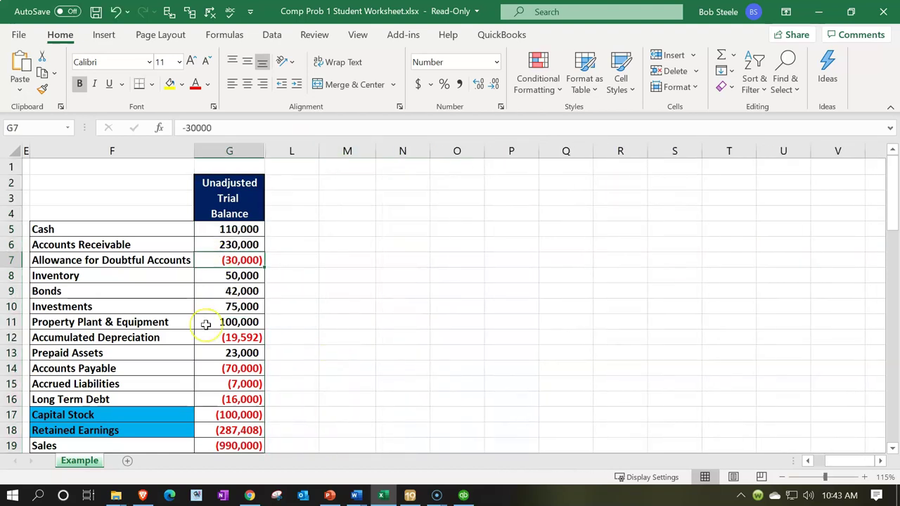
Look through the accounts and balances in the unadjusted trial balance.
{"action": "scroll", "coordinate": [205, 324], "scroll_direction": "down", "scroll_amount": 5}
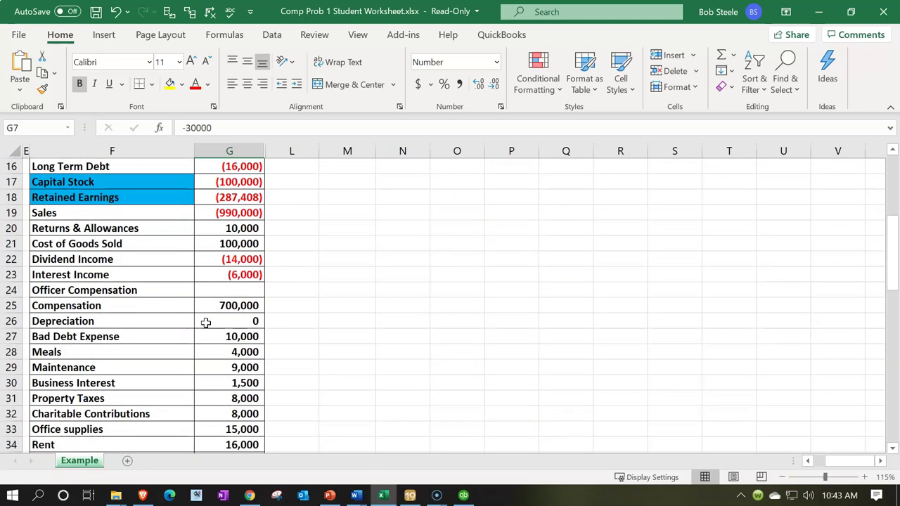
{"action": "scroll", "coordinate": [205, 322], "scroll_direction": "down", "scroll_amount": 1}
{"action": "scroll", "coordinate": [206, 322], "scroll_direction": "up", "scroll_amount": 4}
{"action": "scroll", "coordinate": [205, 322], "scroll_direction": "up", "scroll_amount": 2}
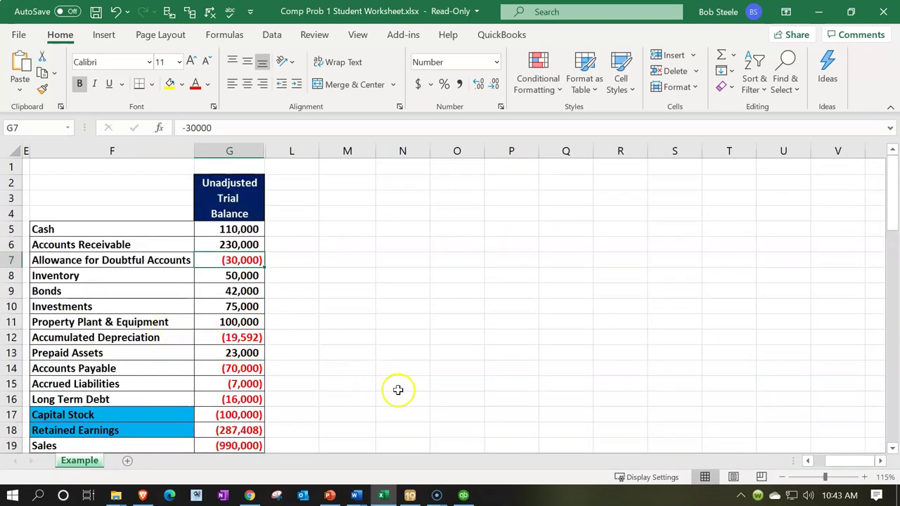
Switch to Lacerte Tax and examine Form 1120-S, covering the income and deduction lines on page 1 and Schedule L on page 4.
{"action": "mouse_move", "coordinate": [466, 495]}
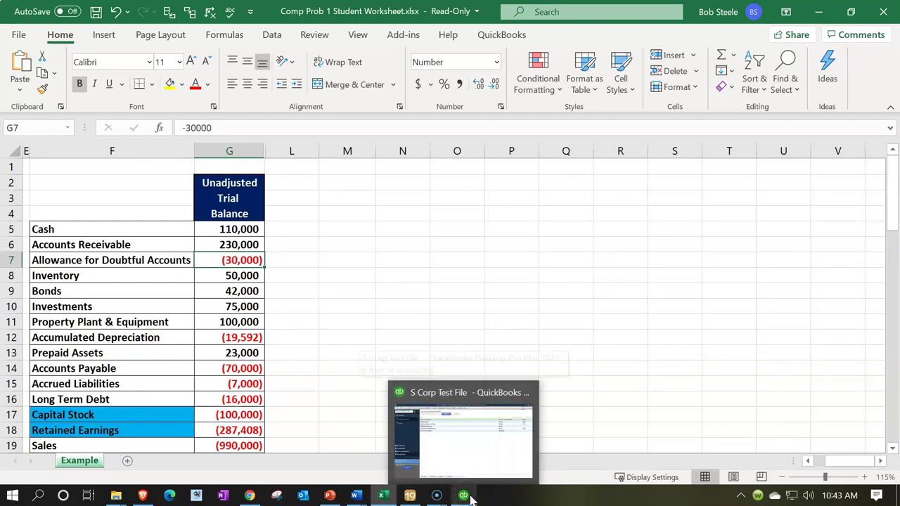
{"action": "left_click", "coordinate": [412, 497]}
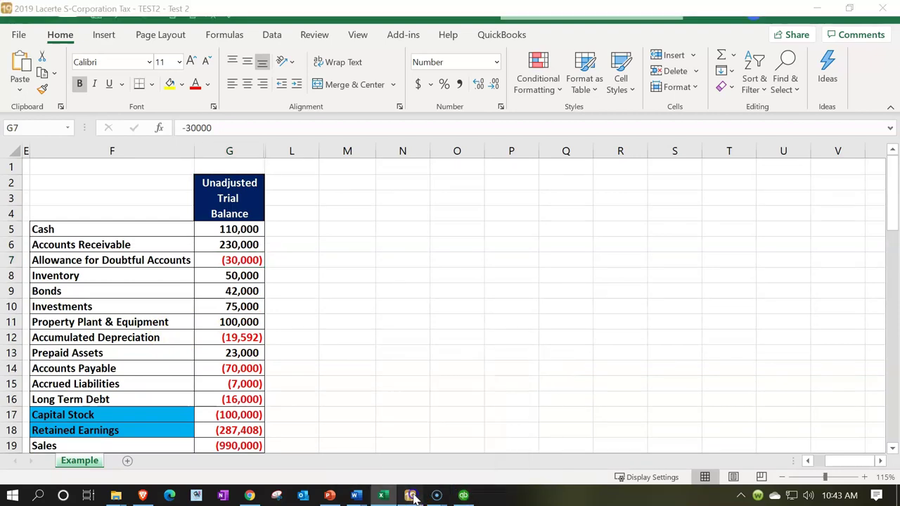
{"action": "left_click", "coordinate": [92, 79]}
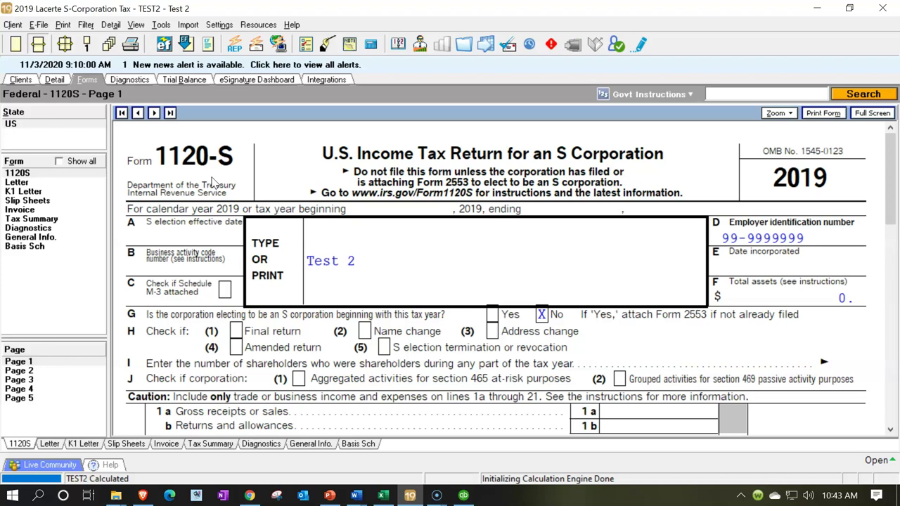
{"action": "scroll", "coordinate": [213, 182], "scroll_direction": "down", "scroll_amount": 5}
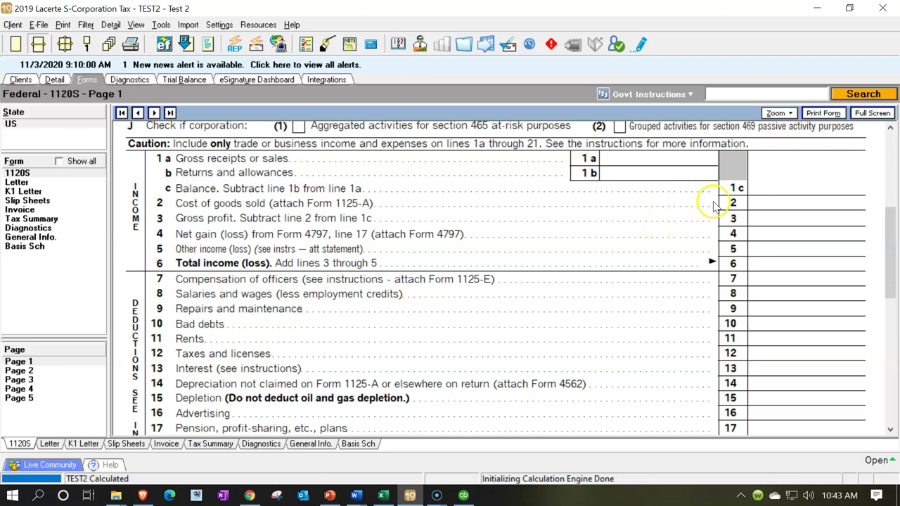
{"action": "left_click", "coordinate": [49, 389]}
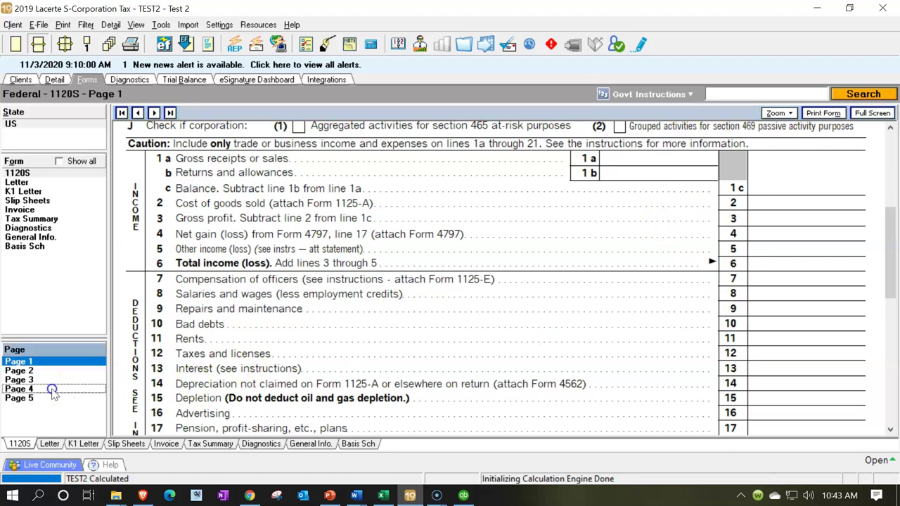
{"action": "scroll", "coordinate": [336, 304], "scroll_direction": "down", "scroll_amount": 3}
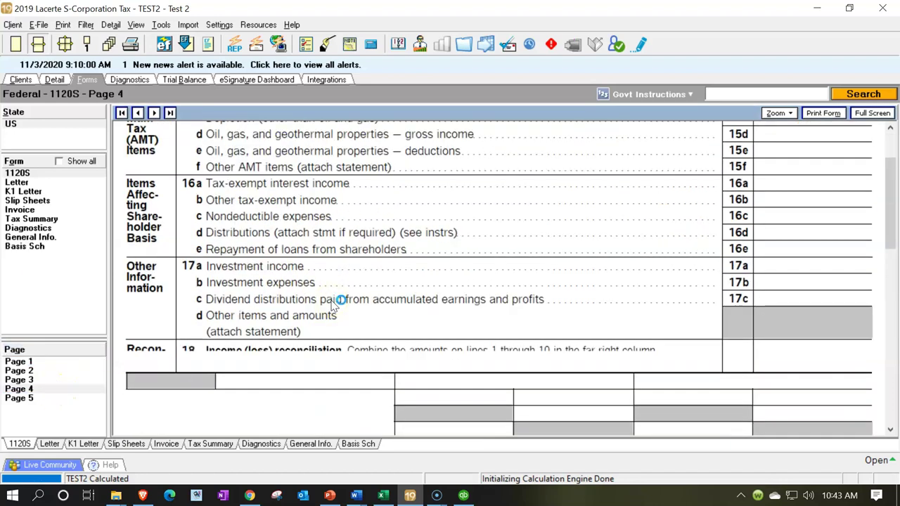
{"action": "left_click", "coordinate": [59, 398]}
{"action": "left_click", "coordinate": [36, 389]}
{"action": "scroll", "coordinate": [355, 266], "scroll_direction": "down", "scroll_amount": 3}
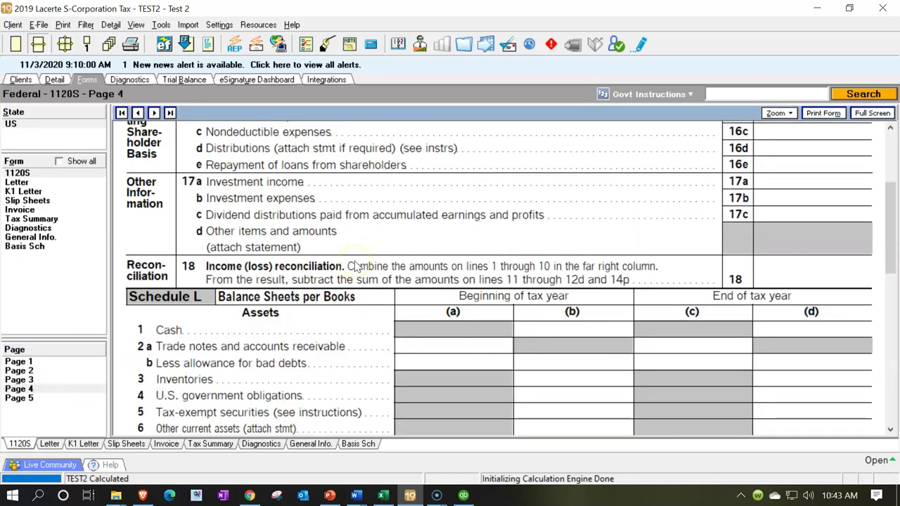
{"action": "scroll", "coordinate": [271, 204], "scroll_direction": "down", "scroll_amount": 1}
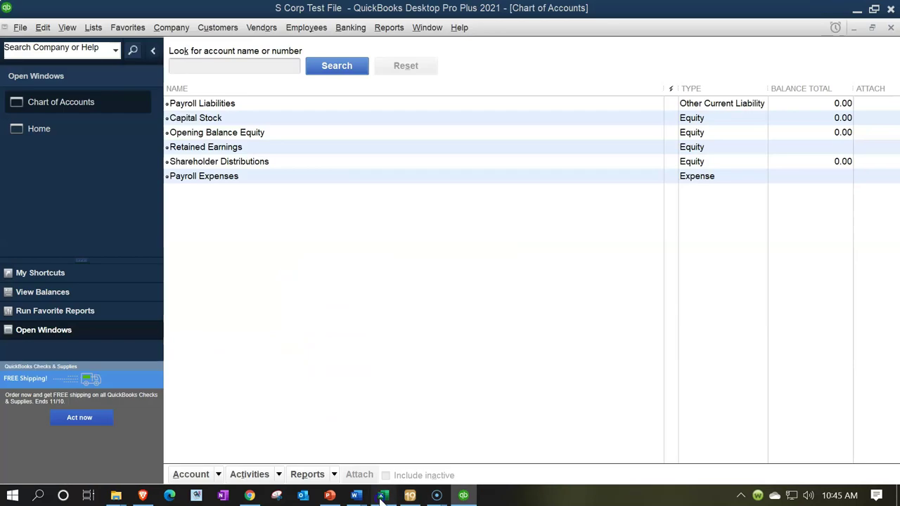
Return to the Excel worksheet and fill the Cash row, cells F5:G5, with light green.
{"action": "left_click", "coordinate": [383, 494]}
{"action": "left_click", "coordinate": [287, 369]}
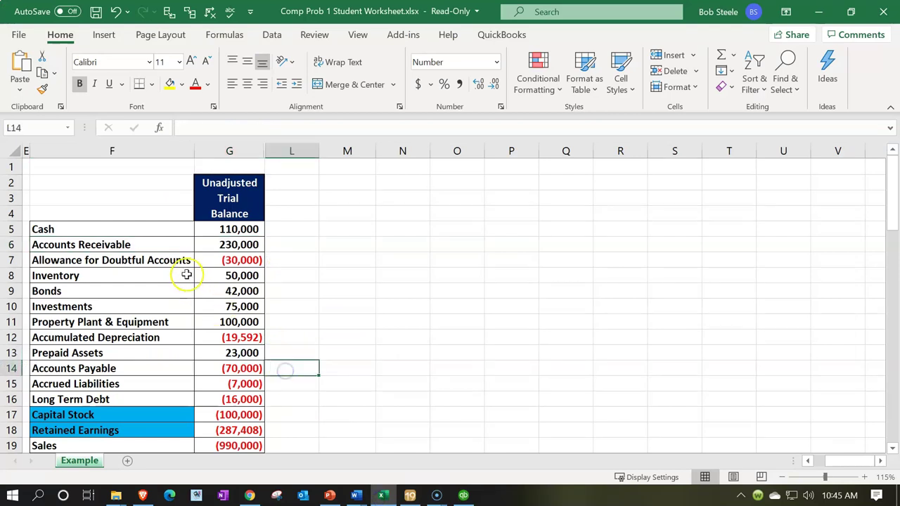
{"action": "left_click_drag", "start_coordinate": [152, 231], "coordinate": [202, 231]}
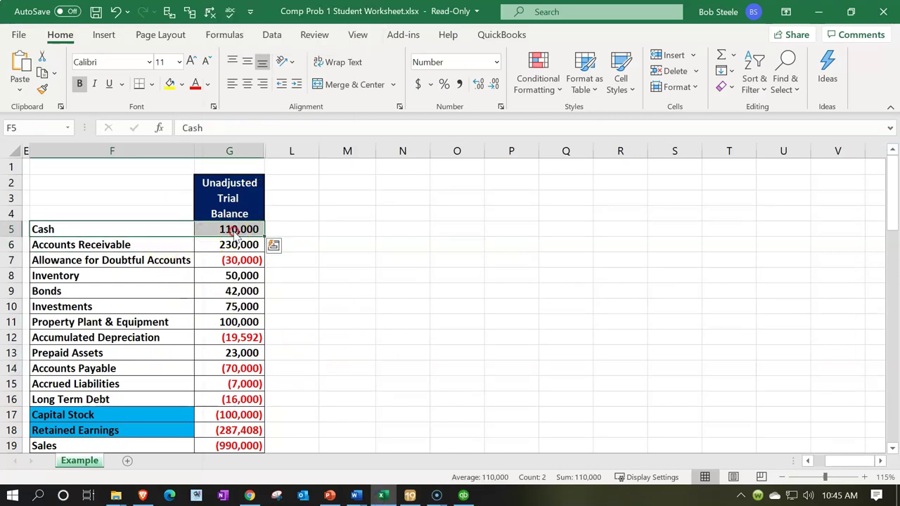
{"action": "right_click", "coordinate": [234, 231]}
{"action": "left_click", "coordinate": [302, 35]}
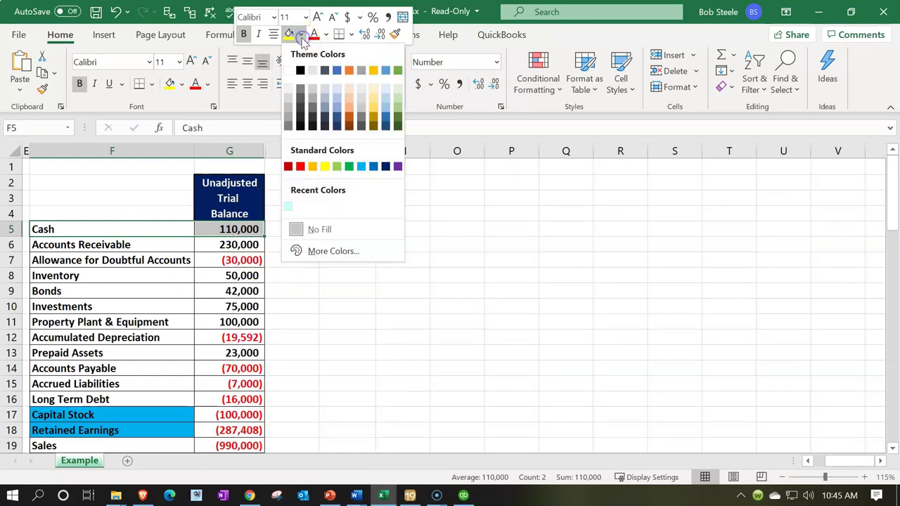
{"action": "left_click", "coordinate": [336, 167]}
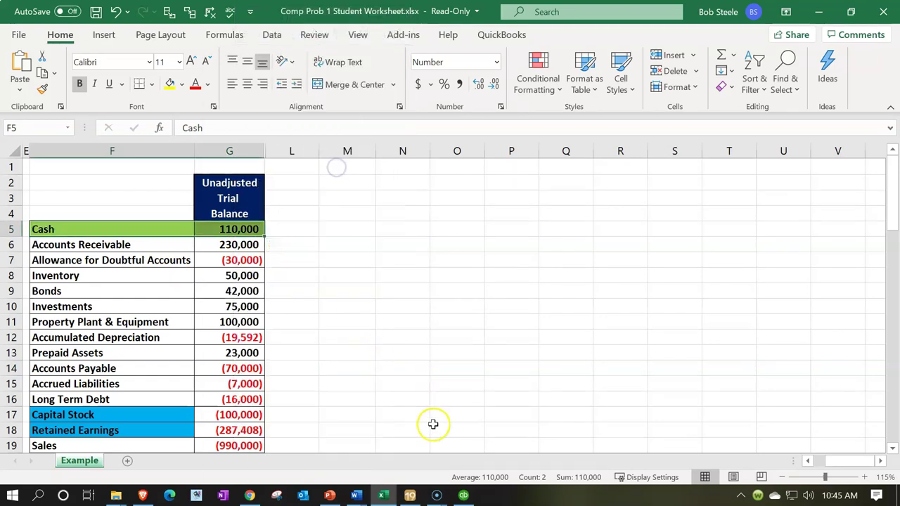
Switch to QuickBooks and start a new account of type Bank from the chart of accounts.
{"action": "left_click", "coordinate": [383, 495]}
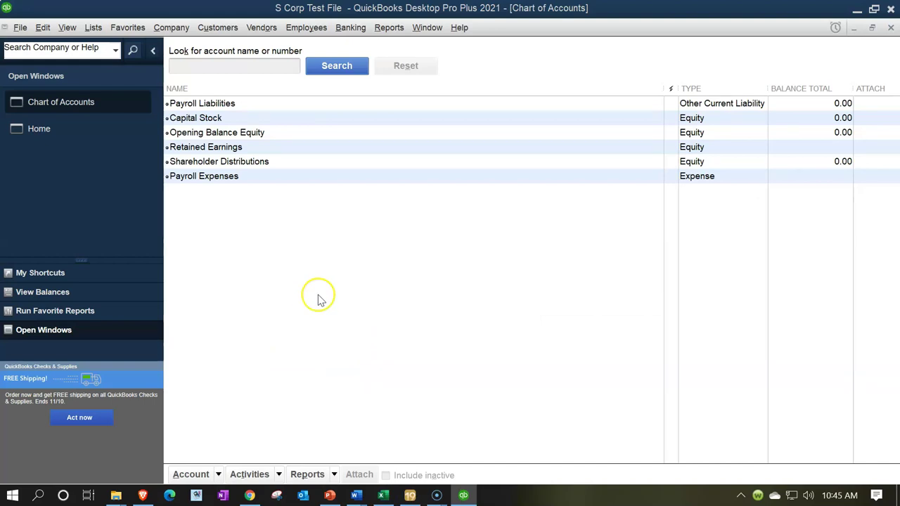
{"action": "left_click", "coordinate": [218, 474]}
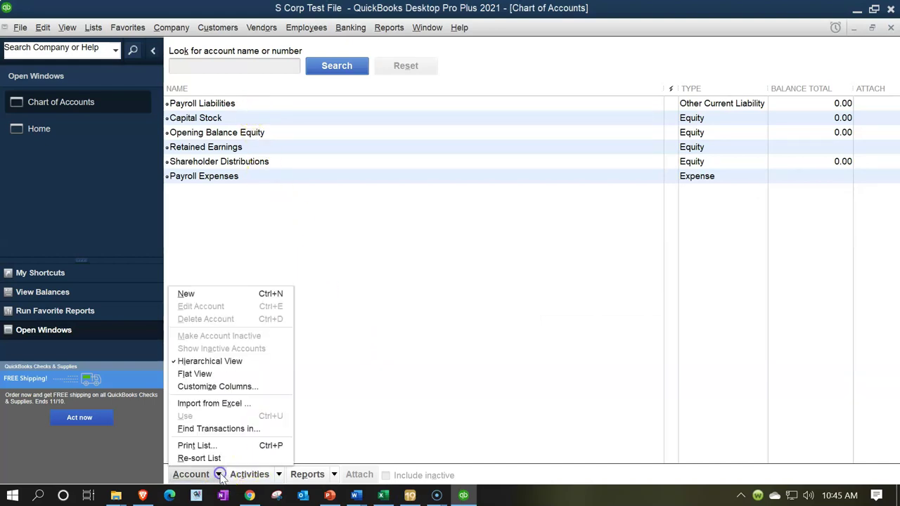
{"action": "left_click", "coordinate": [185, 295]}
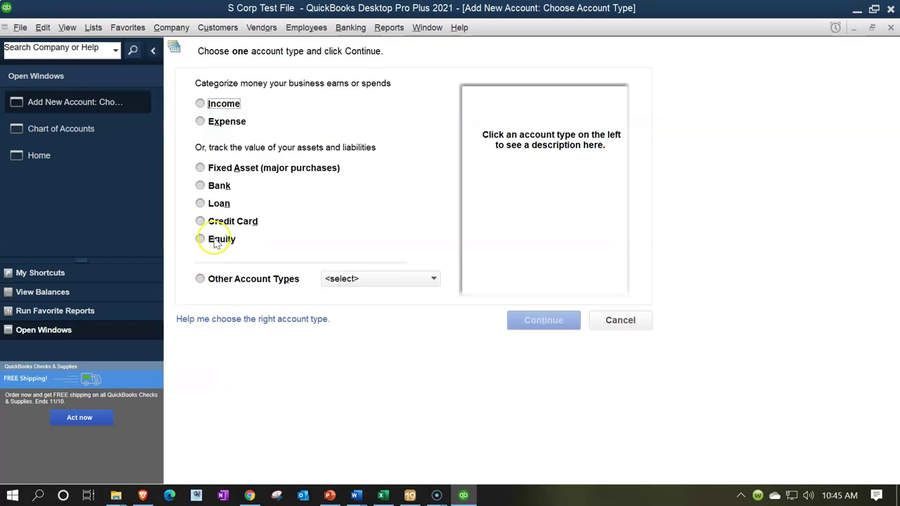
{"action": "left_click", "coordinate": [213, 185]}
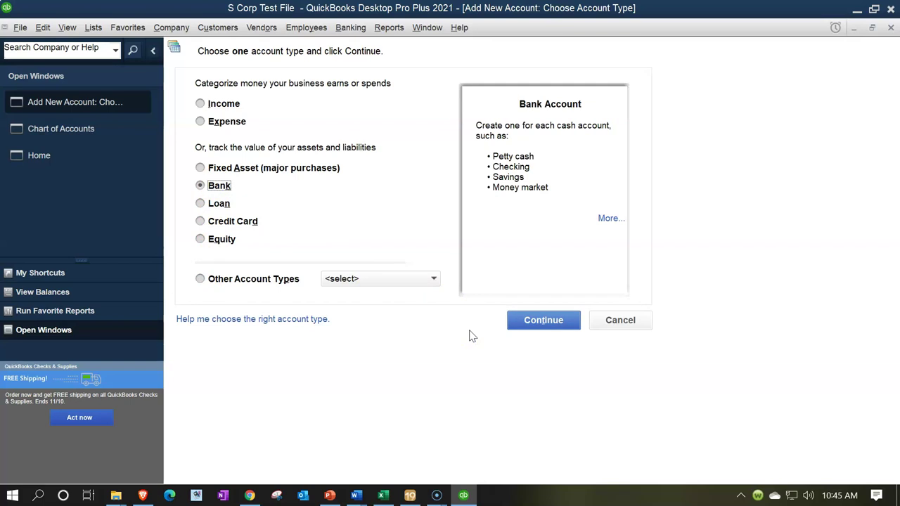
{"action": "left_click", "coordinate": [519, 319]}
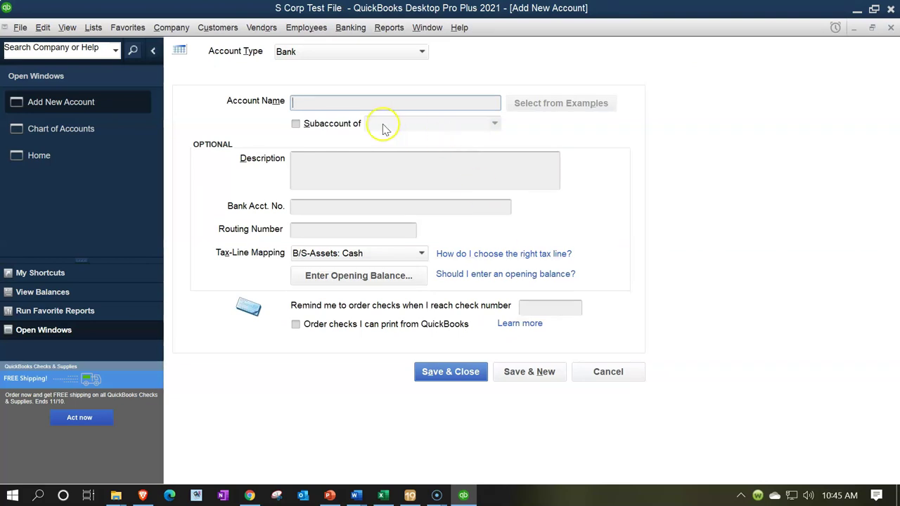
Name the new bank account Checking and map it to the tax line B/S-Assets: Cash.
{"action": "type", "text": "Checking"}
{"action": "key", "text": "Tab"}
{"action": "key", "text": "Tab"}
{"action": "key", "text": "Tab"}
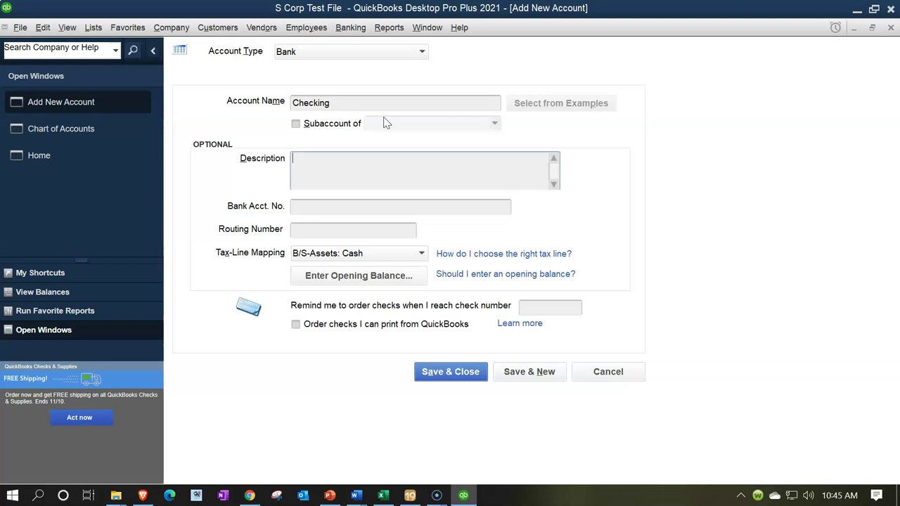
{"action": "key", "text": "Tab"}
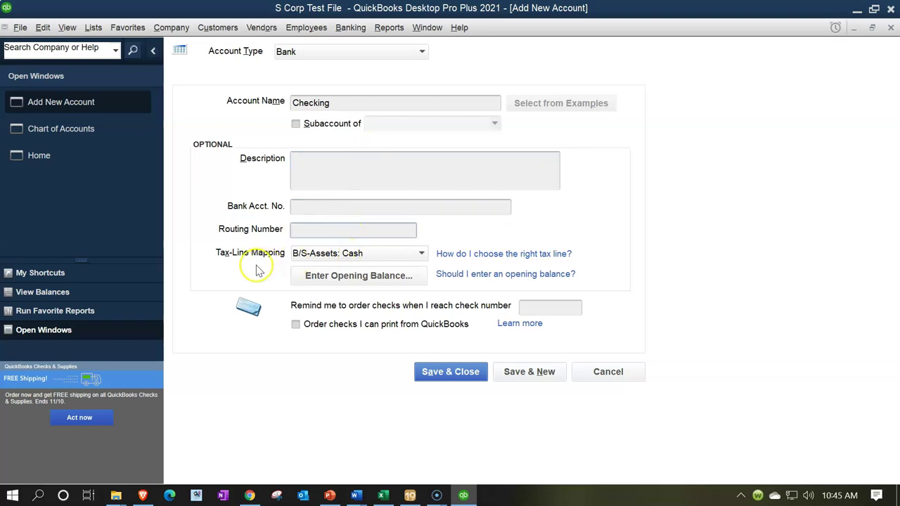
{"action": "left_click", "coordinate": [398, 255]}
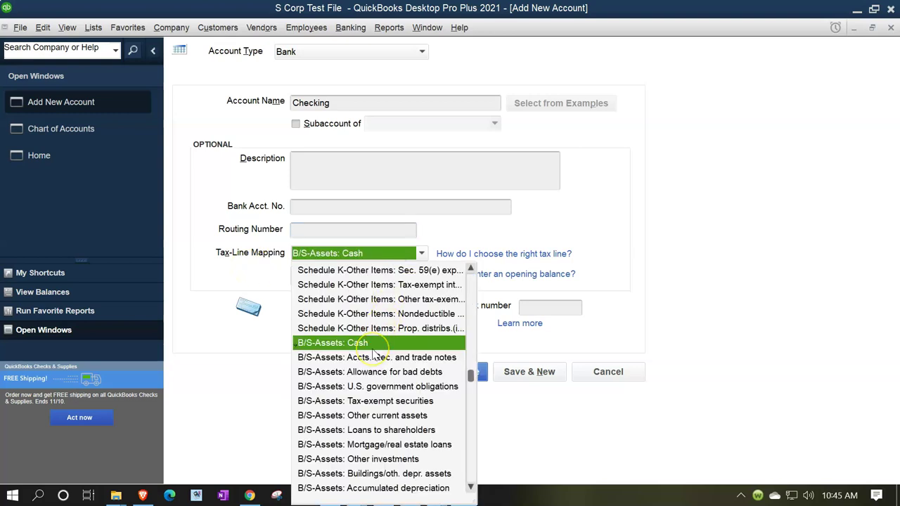
{"action": "left_click", "coordinate": [321, 348]}
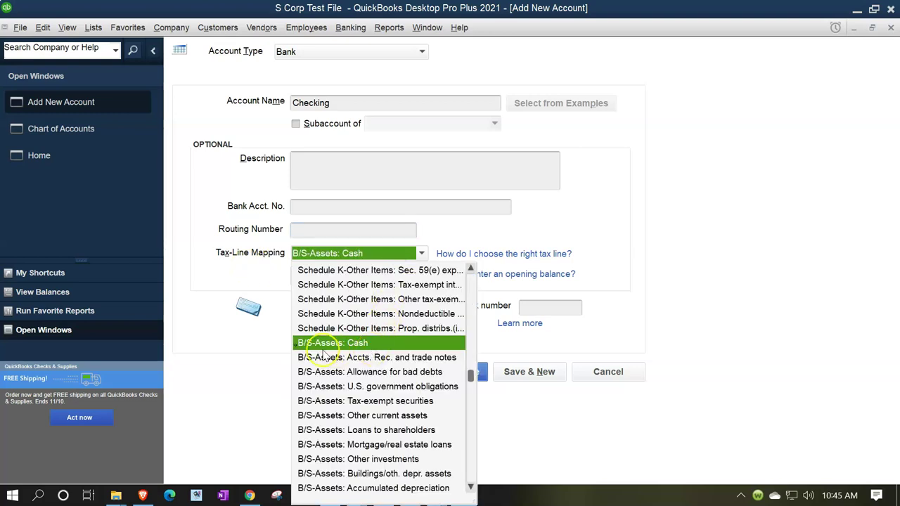
{"action": "left_click", "coordinate": [337, 346]}
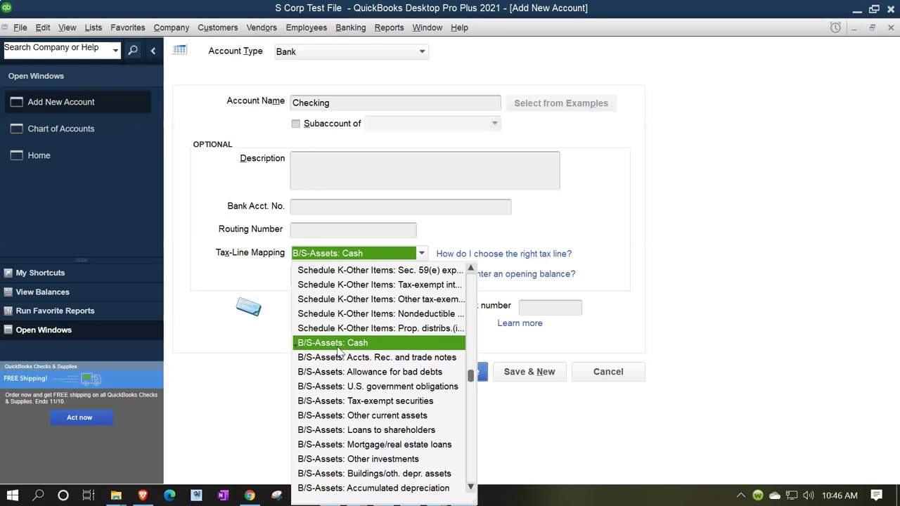
{"action": "left_click", "coordinate": [338, 346]}
Enter an opening balance of 110,000 dated 01/01/2019 for the Checking account, then save it and start another new account.
{"action": "left_click", "coordinate": [334, 276]}
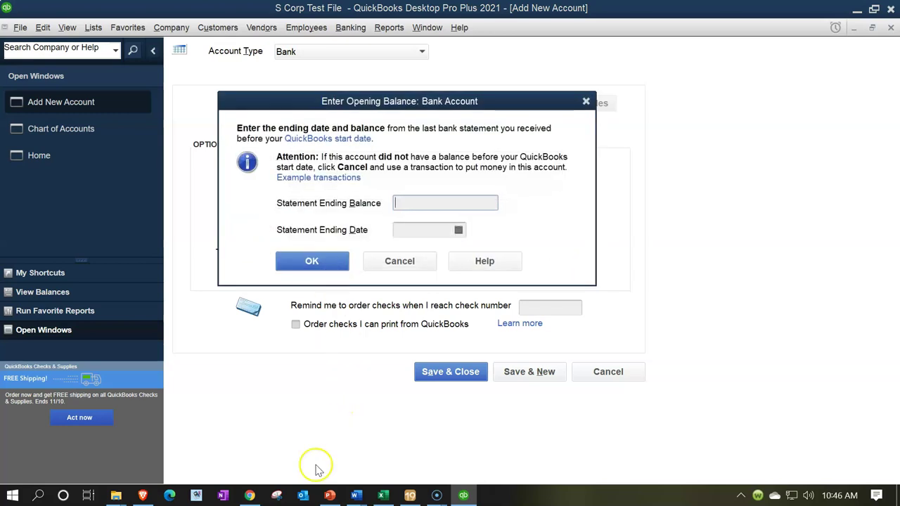
{"action": "left_click", "coordinate": [383, 496]}
{"action": "left_click", "coordinate": [383, 496]}
{"action": "left_click", "coordinate": [408, 203]}
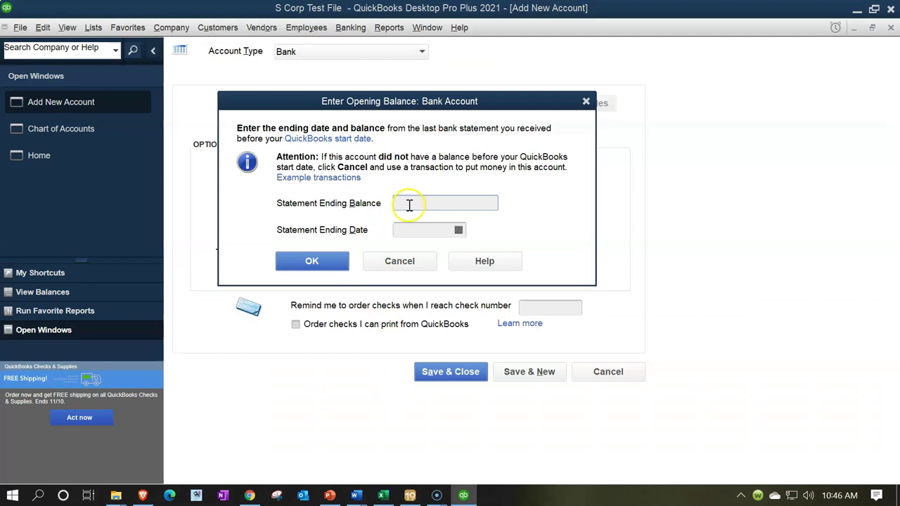
{"action": "type", "text": "110,000"}
{"action": "key", "text": "Tab"}
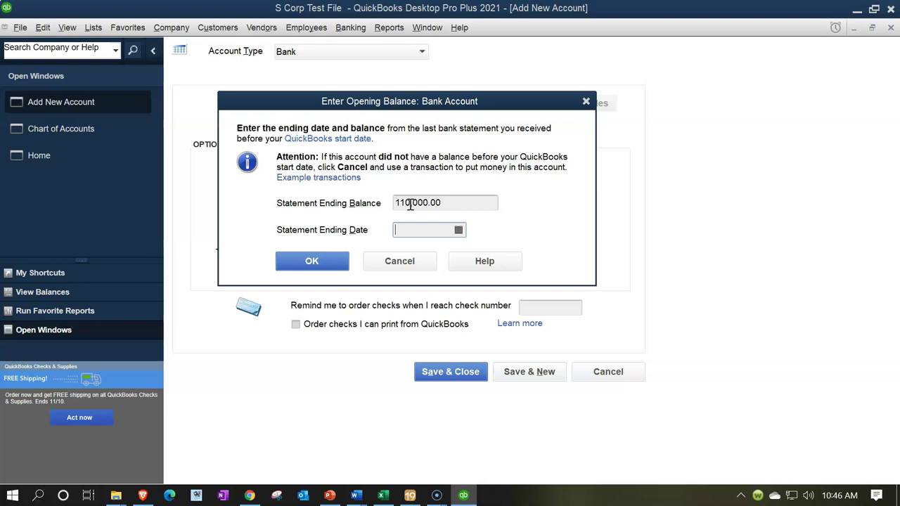
{"action": "key", "text": "Tab"}
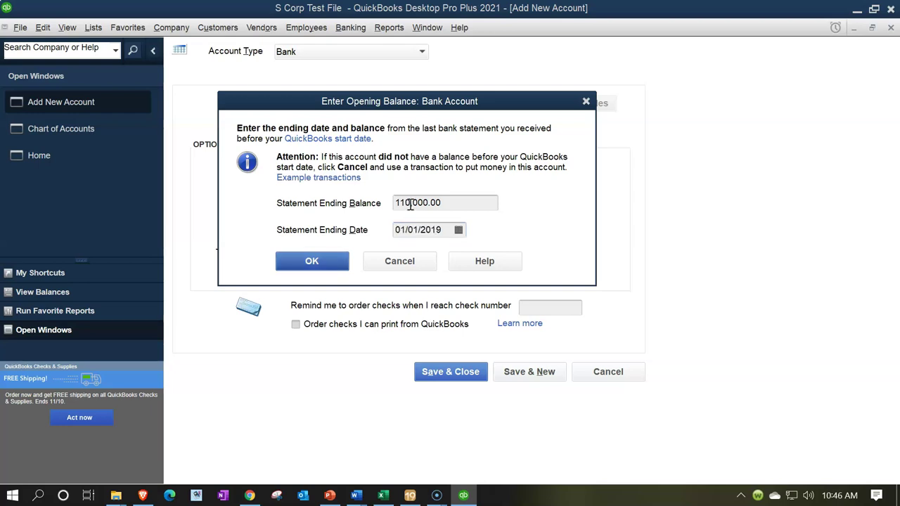
{"action": "left_click", "coordinate": [314, 262]}
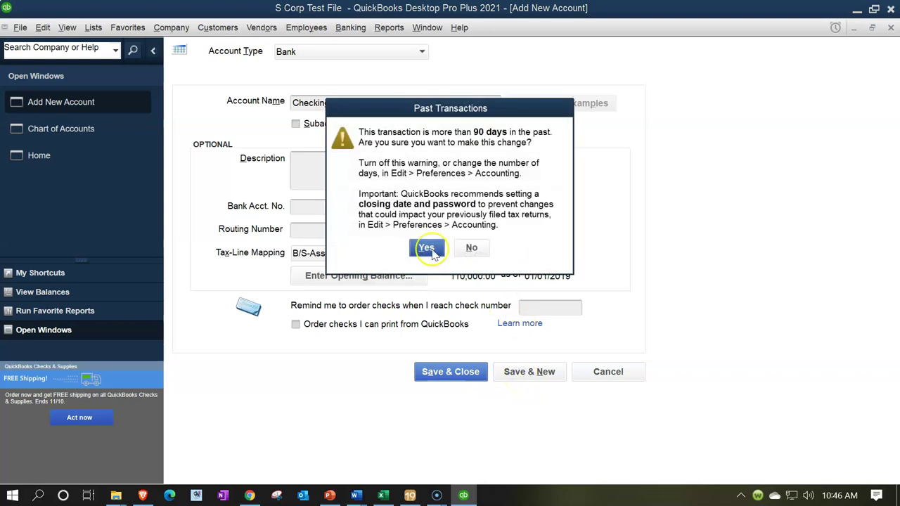
{"action": "left_click", "coordinate": [424, 303]}
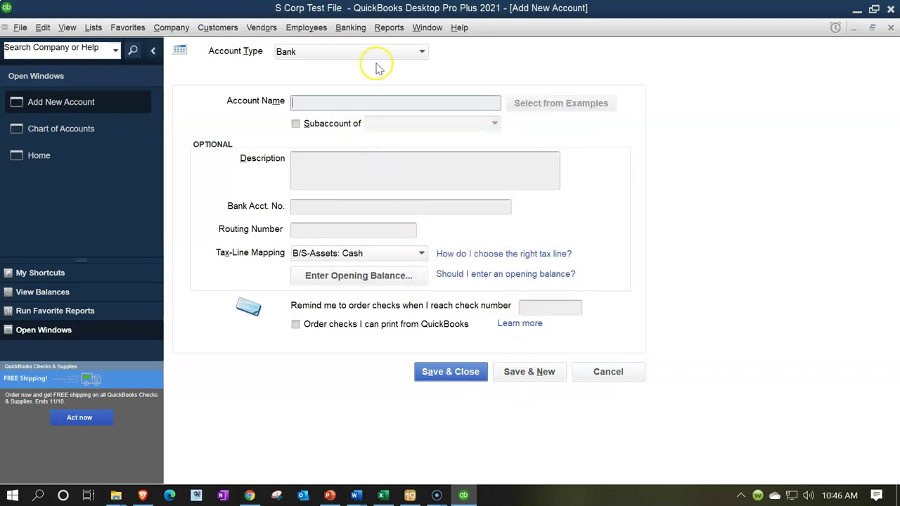
Run the Trial Balance report for 01/01/2019 to 12/31/2019 and check the Opening Balance Equity line.
{"action": "left_click", "coordinate": [390, 30]}
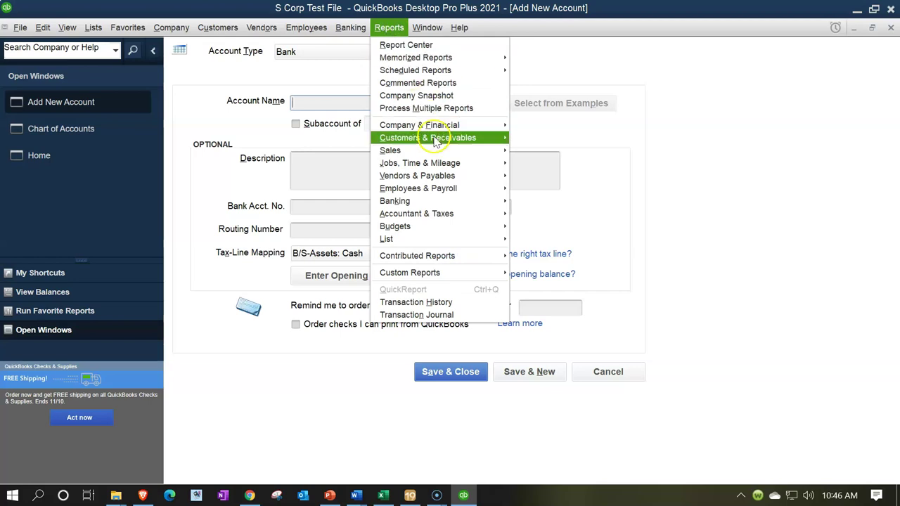
{"action": "mouse_move", "coordinate": [442, 126]}
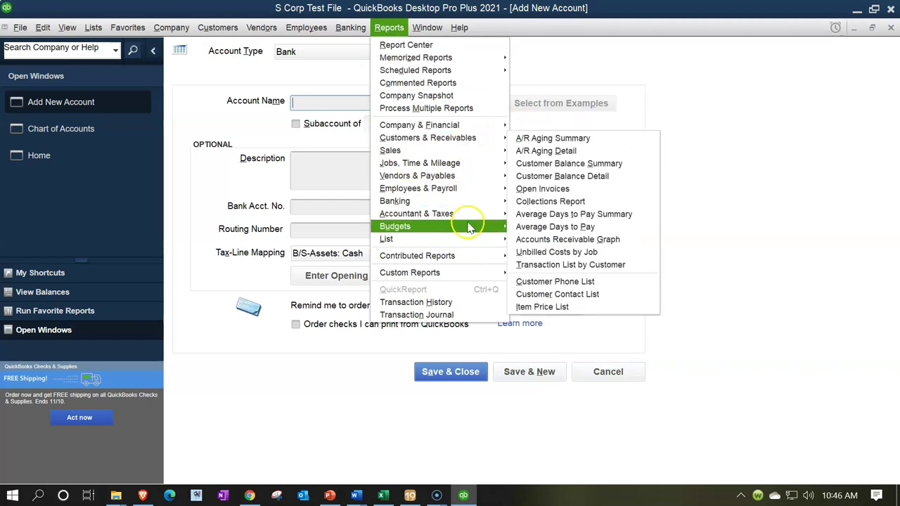
{"action": "mouse_move", "coordinate": [470, 214]}
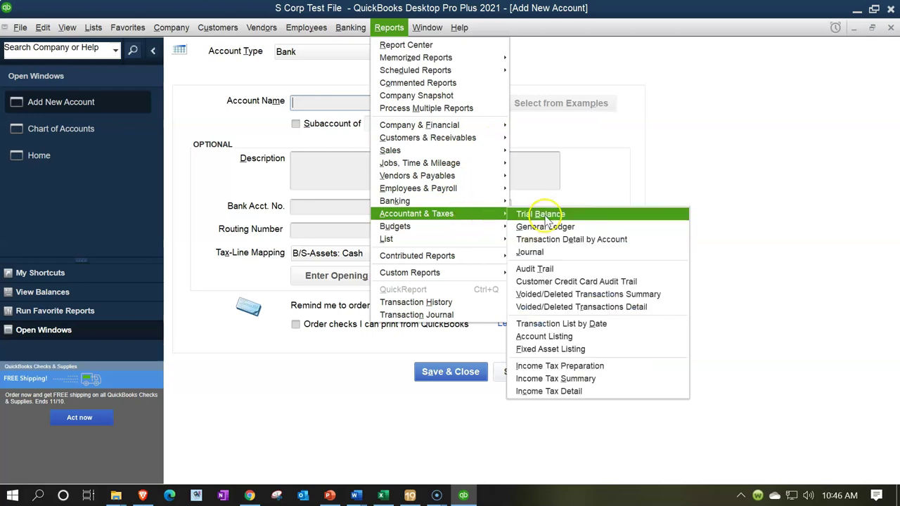
{"action": "left_click", "coordinate": [540, 214]}
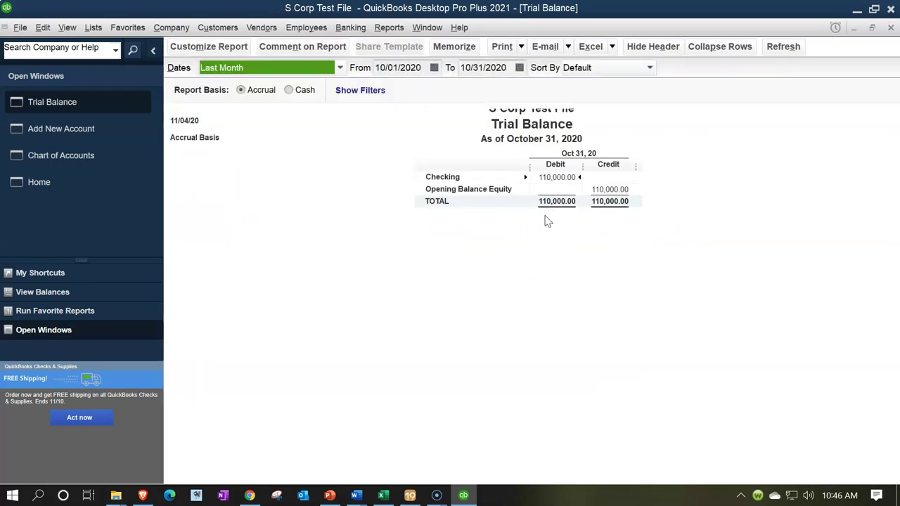
{"action": "key", "text": "Tab"}
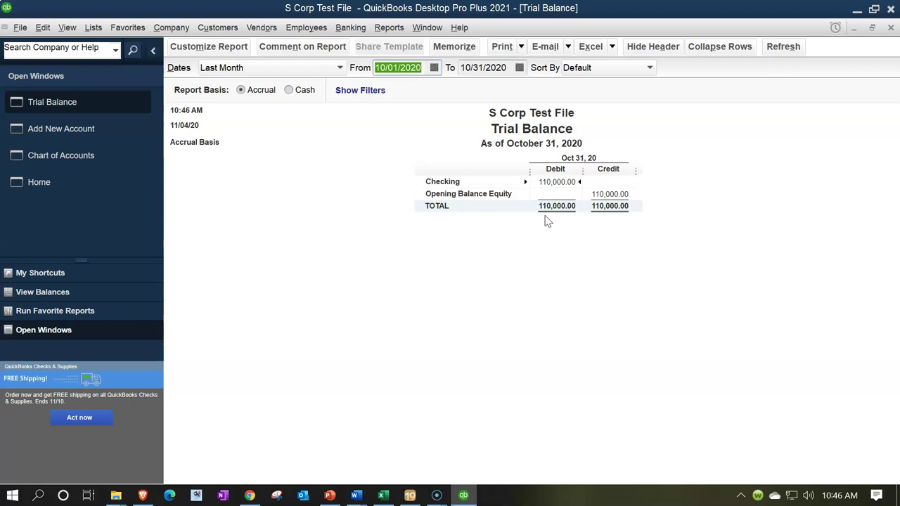
{"action": "type", "text": "01/01/2019"}
{"action": "key", "text": "Tab"}
{"action": "type", "text": "1"}
{"action": "key", "text": "Tab"}
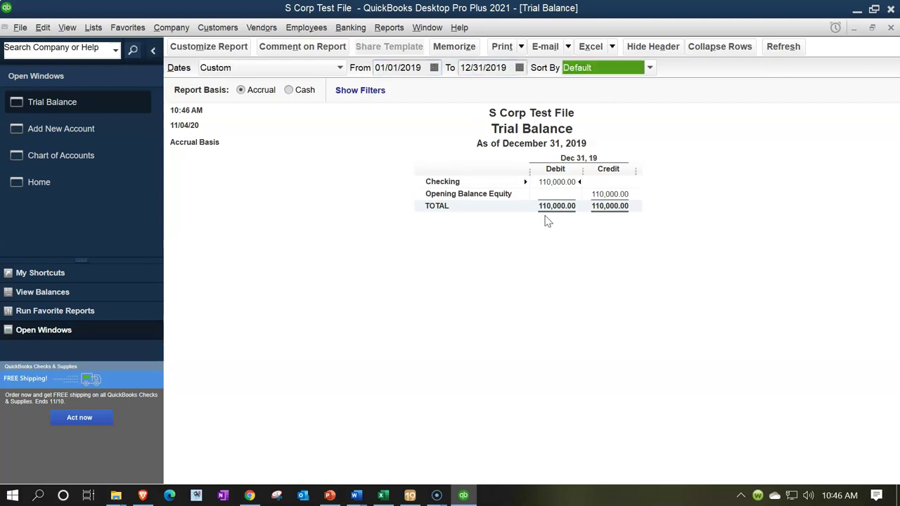
{"action": "left_click", "coordinate": [601, 192]}
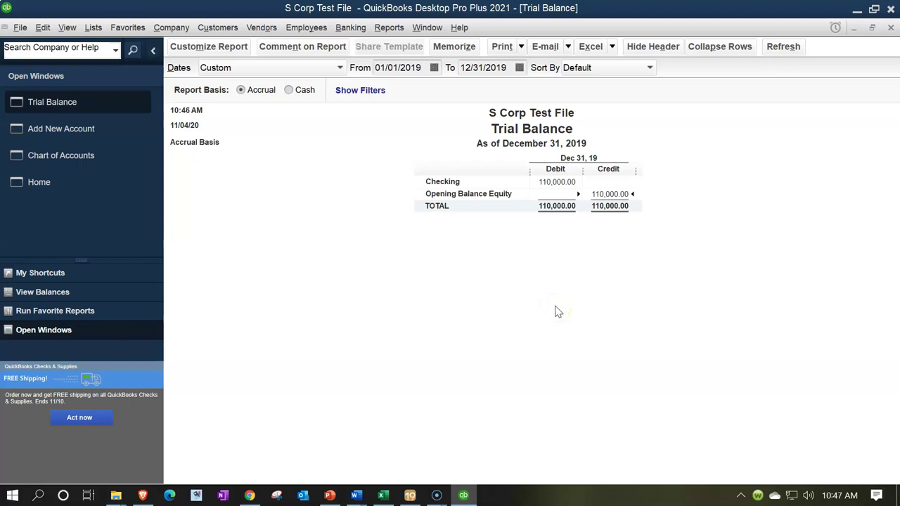
{"action": "left_click", "coordinate": [562, 307]}
{"action": "left_click", "coordinate": [563, 293]}
{"action": "left_click", "coordinate": [503, 292]}
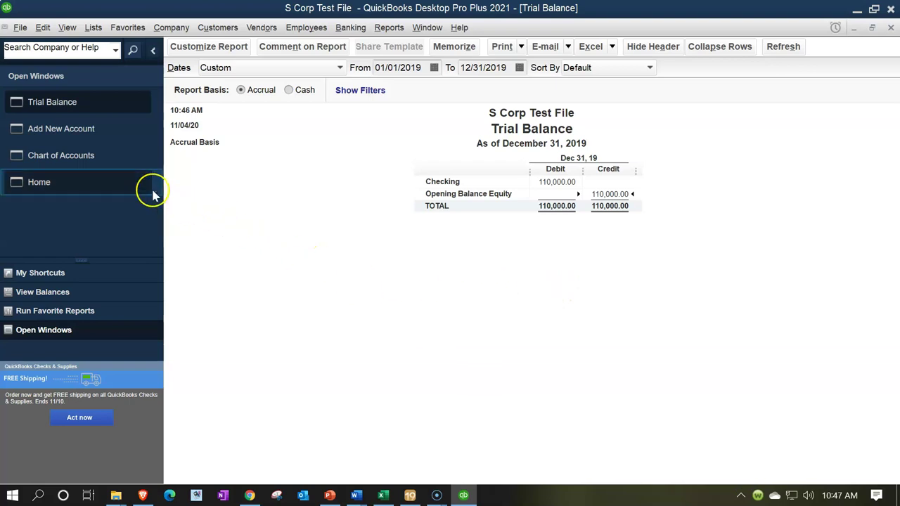
Bring the new account form back up, then switch to the Excel worksheet and fill the Accounts Receivable row, cells F6:G6, with light green.
{"action": "left_click", "coordinate": [91, 133]}
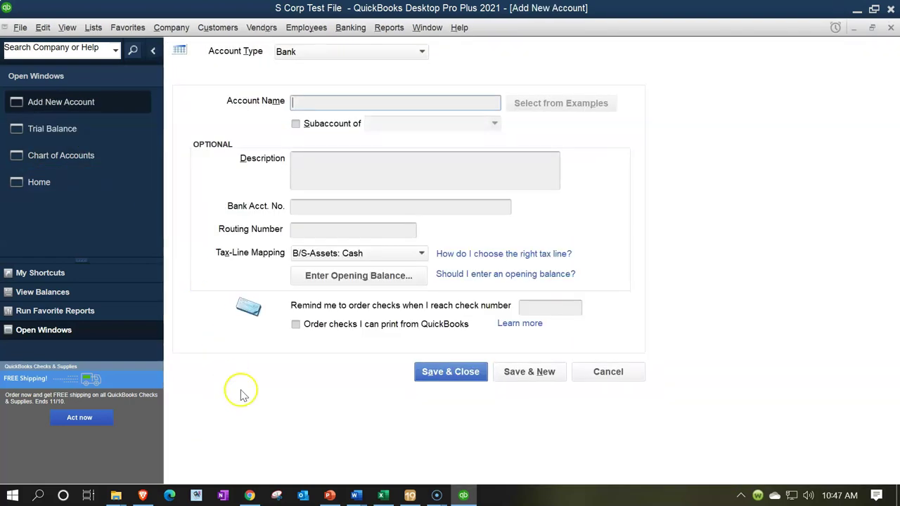
{"action": "left_click", "coordinate": [379, 492]}
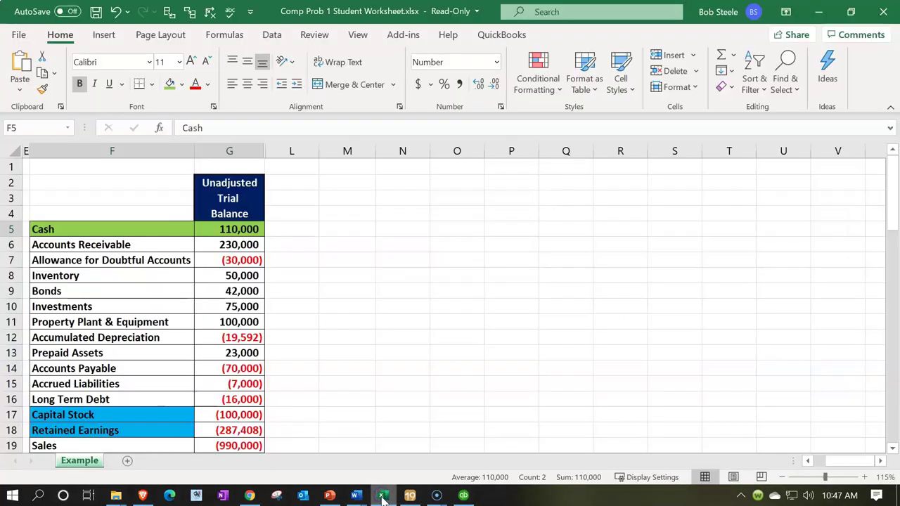
{"action": "left_click_drag", "start_coordinate": [76, 246], "coordinate": [209, 249]}
{"action": "right_click", "coordinate": [213, 246]}
{"action": "key", "text": "Escape"}
{"action": "right_click", "coordinate": [215, 246]}
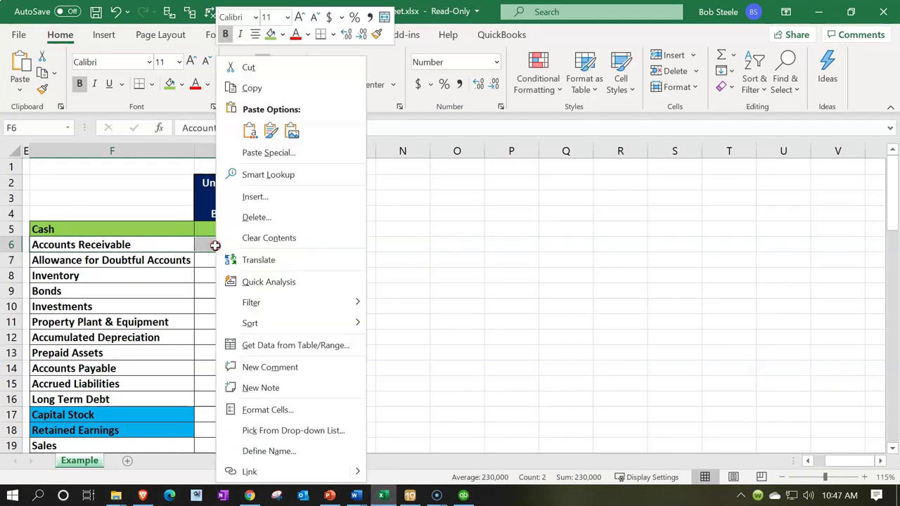
{"action": "left_click", "coordinate": [268, 34]}
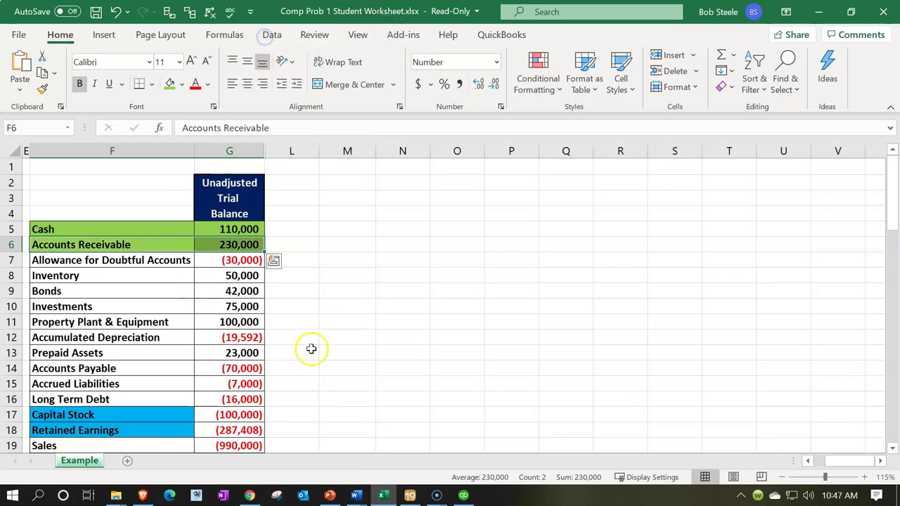
Back in QuickBooks, add an Accounts Receivable account of that type, mapped to B/S-Assets: Accts. Rec. and trade notes, and refresh the trial balance.
{"action": "left_click", "coordinate": [380, 498]}
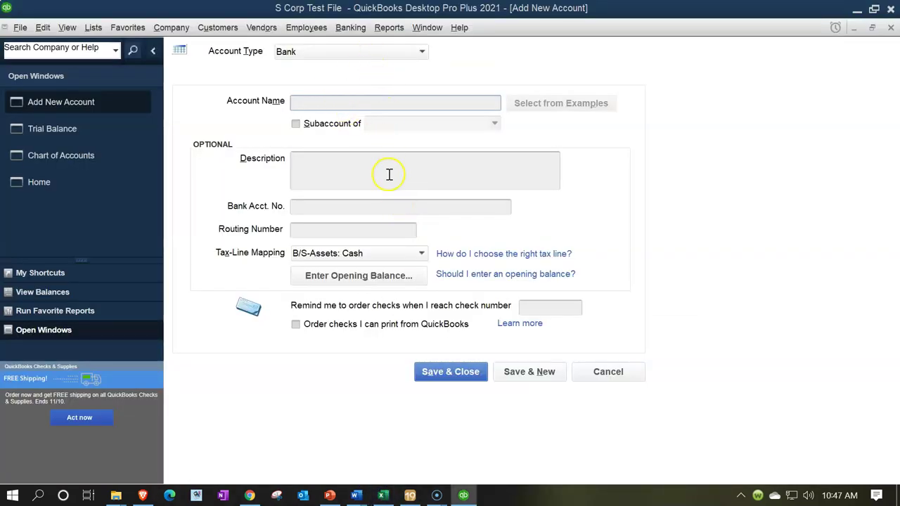
{"action": "left_click", "coordinate": [420, 55]}
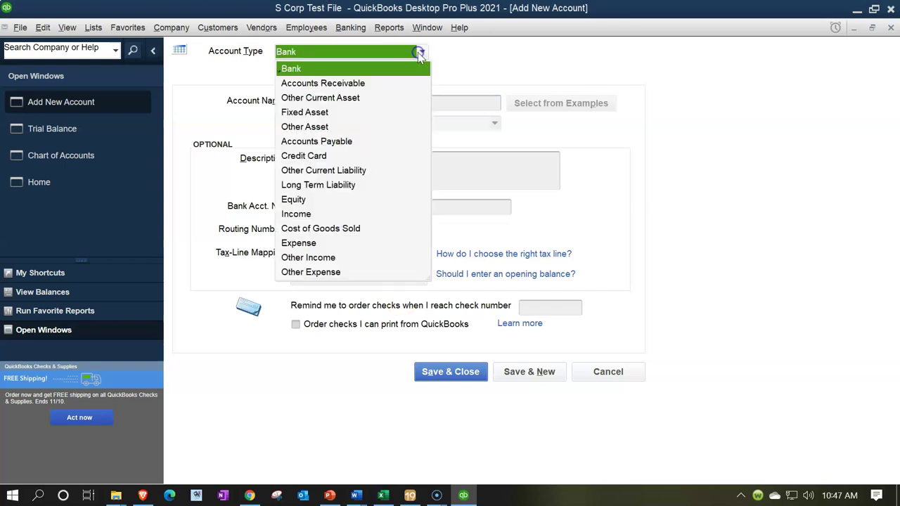
{"action": "left_click", "coordinate": [351, 82]}
{"action": "left_click", "coordinate": [326, 102]}
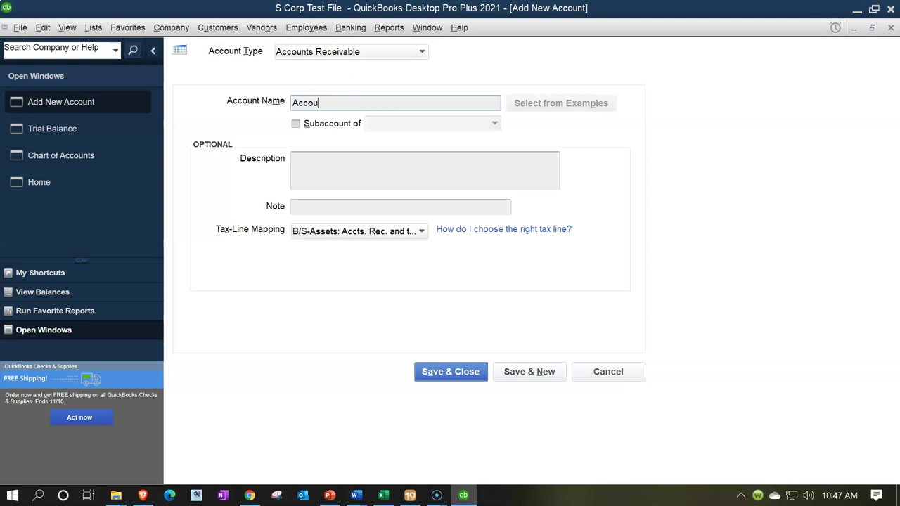
{"action": "key", "text": "Tab"}
{"action": "left_click", "coordinate": [419, 232]}
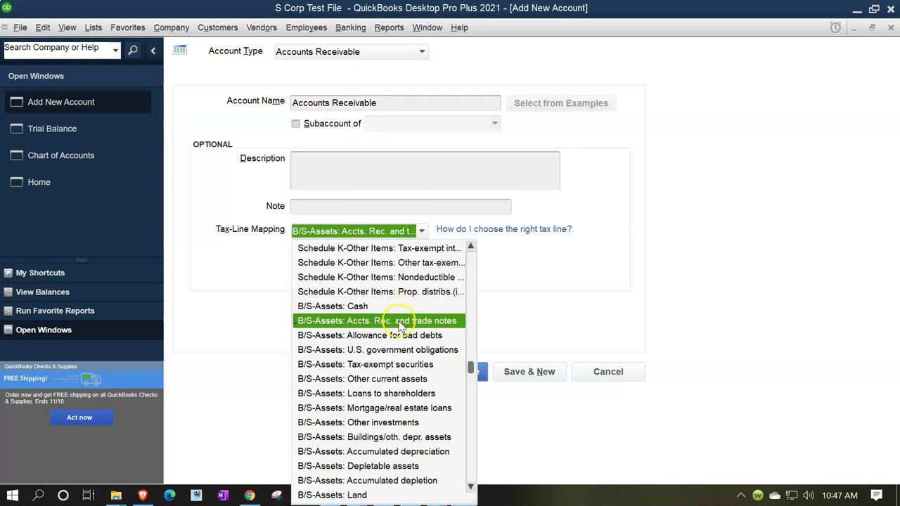
{"action": "left_click", "coordinate": [421, 232]}
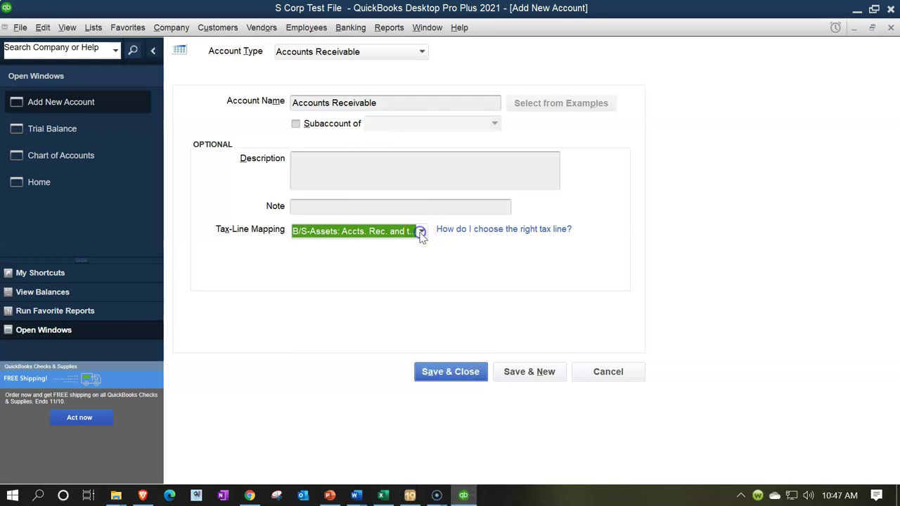
{"action": "left_click", "coordinate": [435, 378]}
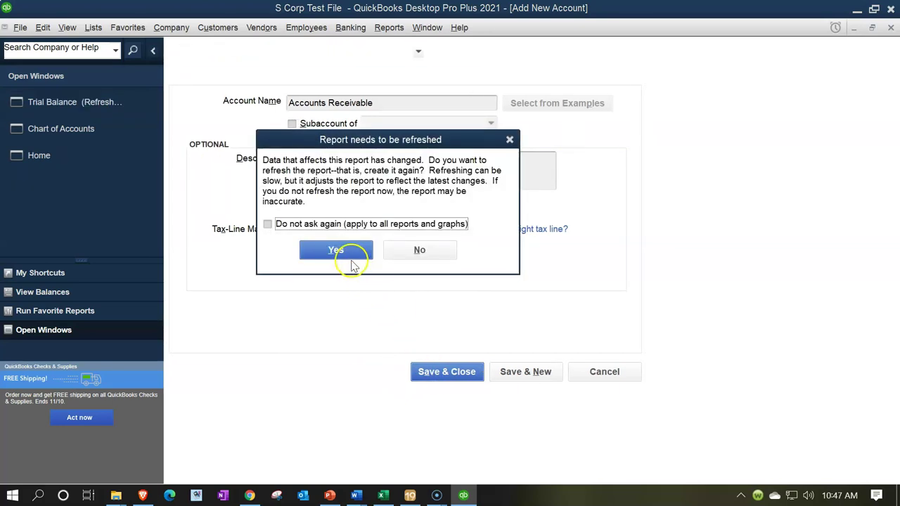
{"action": "left_click", "coordinate": [337, 251]}
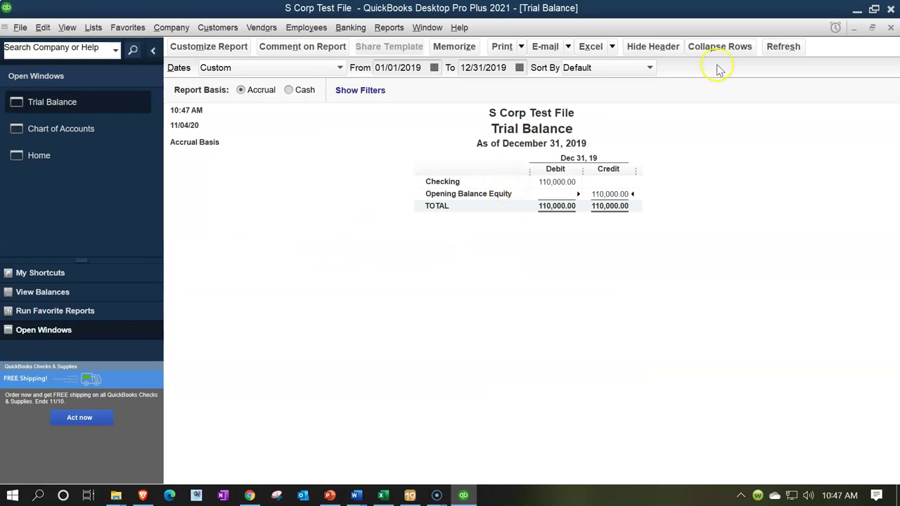
Reopen the Accounts Receivable account from the chart of accounts to check its settings for an opening balance option, then close it.
{"action": "left_click", "coordinate": [85, 134]}
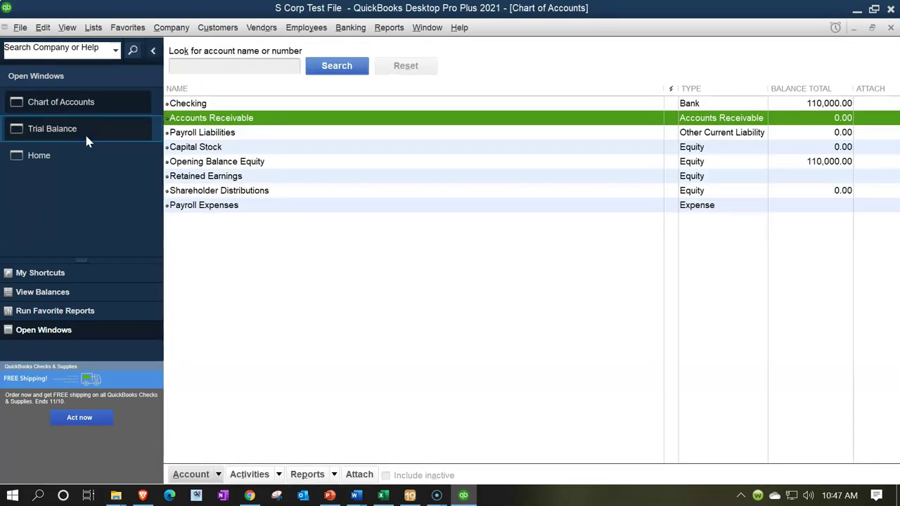
{"action": "right_click", "coordinate": [351, 119]}
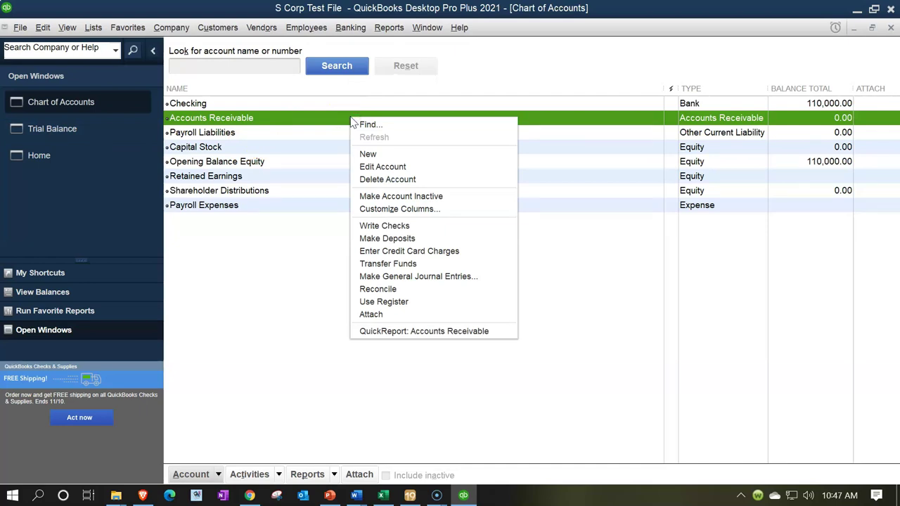
{"action": "left_click", "coordinate": [382, 169]}
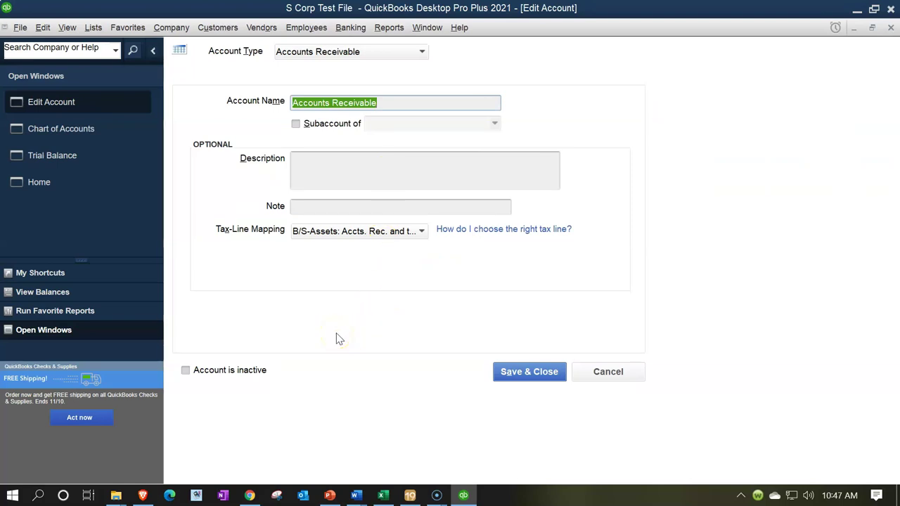
{"action": "left_click", "coordinate": [335, 328]}
{"action": "left_click", "coordinate": [890, 29]}
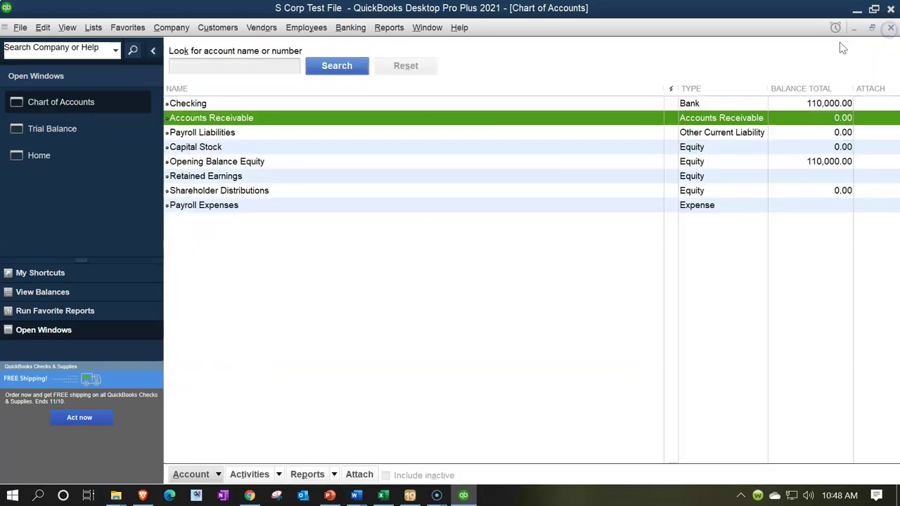
{"action": "left_click", "coordinate": [202, 179]}
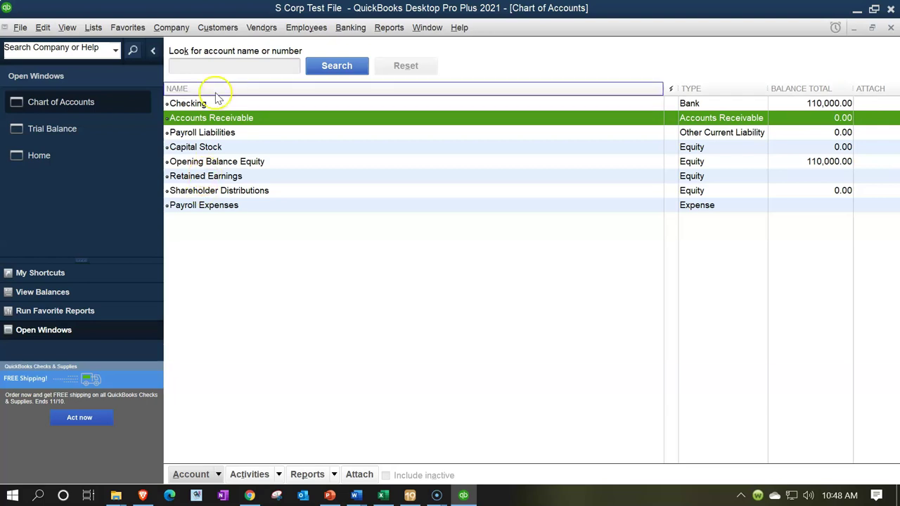
Start a new general journal entry dated 01/01/2019, dismissing the notice about automatic entry numbers.
{"action": "left_click", "coordinate": [177, 27]}
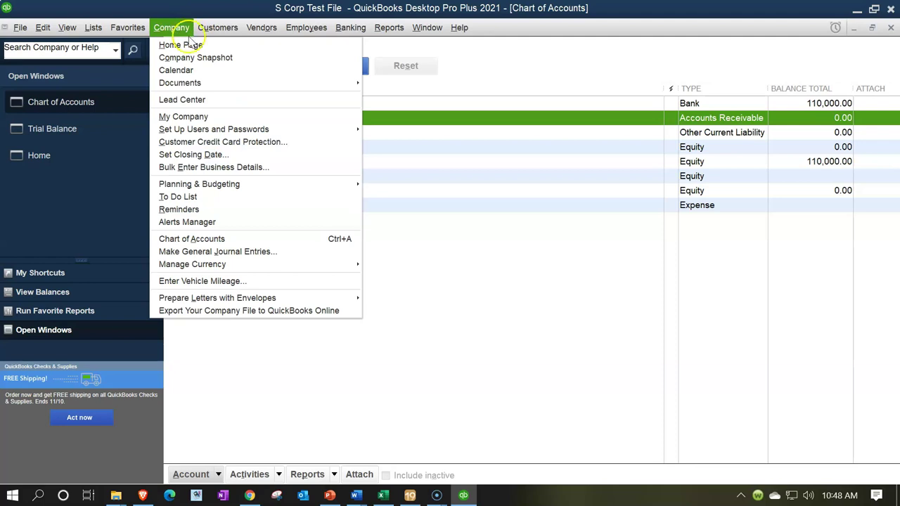
{"action": "left_click", "coordinate": [216, 252]}
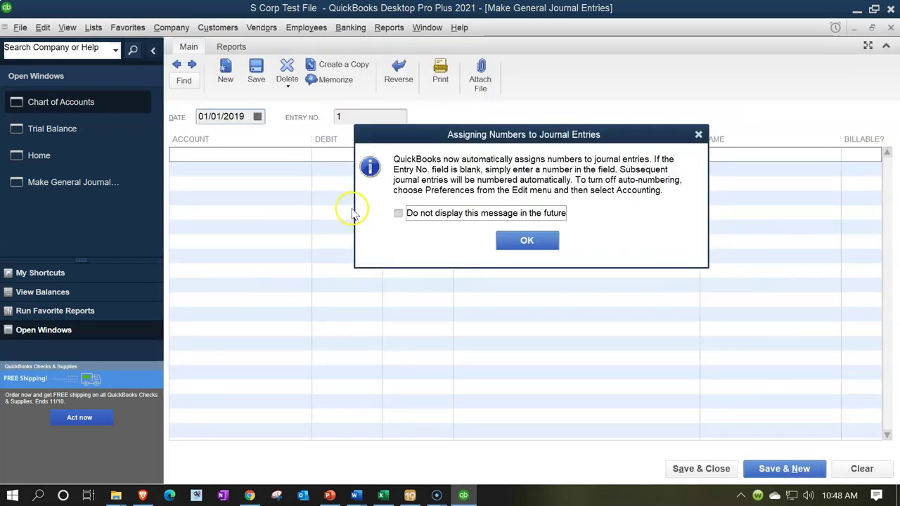
{"action": "left_click", "coordinate": [698, 134]}
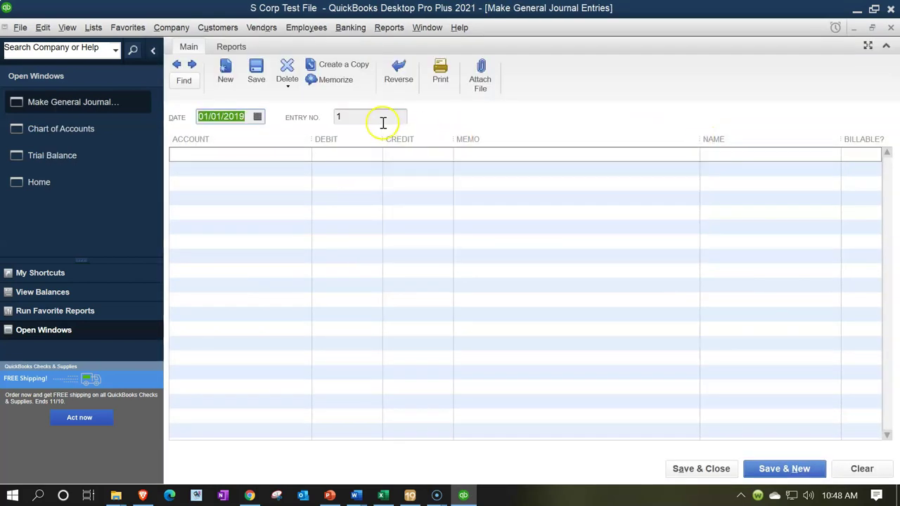
{"action": "type", "text": "01/01/2019"}
{"action": "key", "text": "Tab"}
{"action": "key", "text": "Tab"}
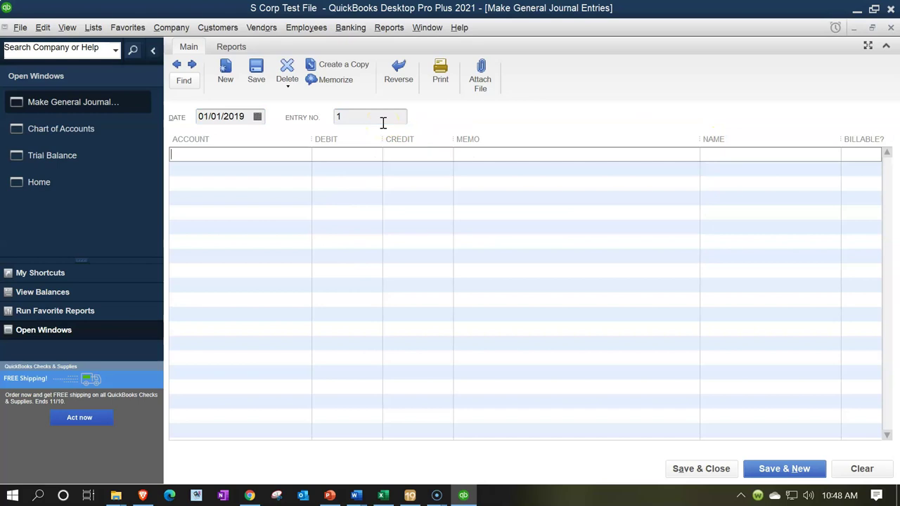
Enter Accounts Receivable on the first journal line with a debit of 230,000, taking the amount from the Excel worksheet.
{"action": "type", "text": "Acc"}
{"action": "key", "text": "Tab"}
{"action": "left_click", "coordinate": [381, 496]}
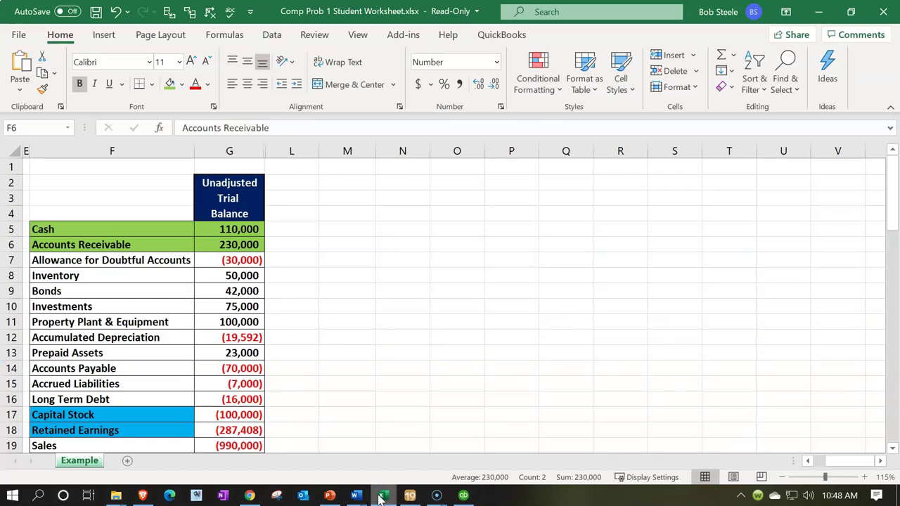
{"action": "left_click", "coordinate": [380, 498]}
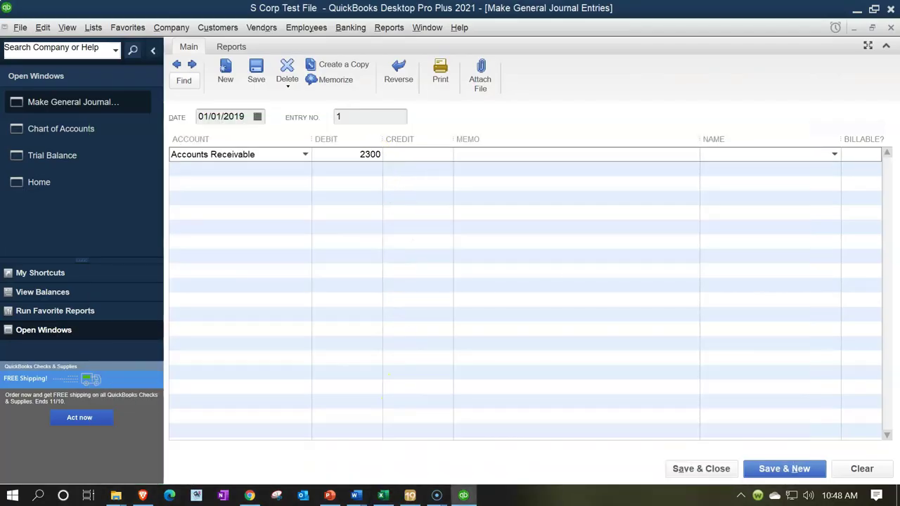
{"action": "key", "text": "Tab"}
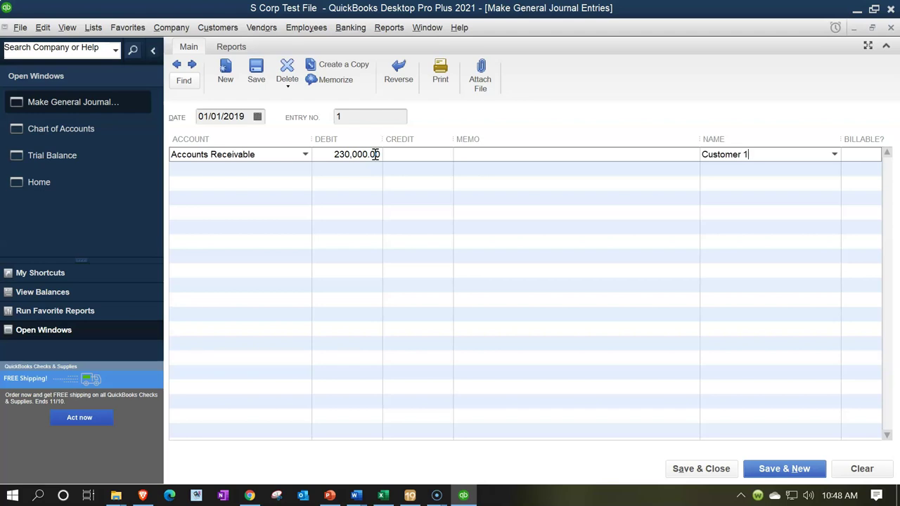
Assign the name Customer 1 to the Accounts Receivable line and quick-add it to the file as a customer.
{"action": "key", "text": "Tab"}
{"action": "key", "text": "Return"}
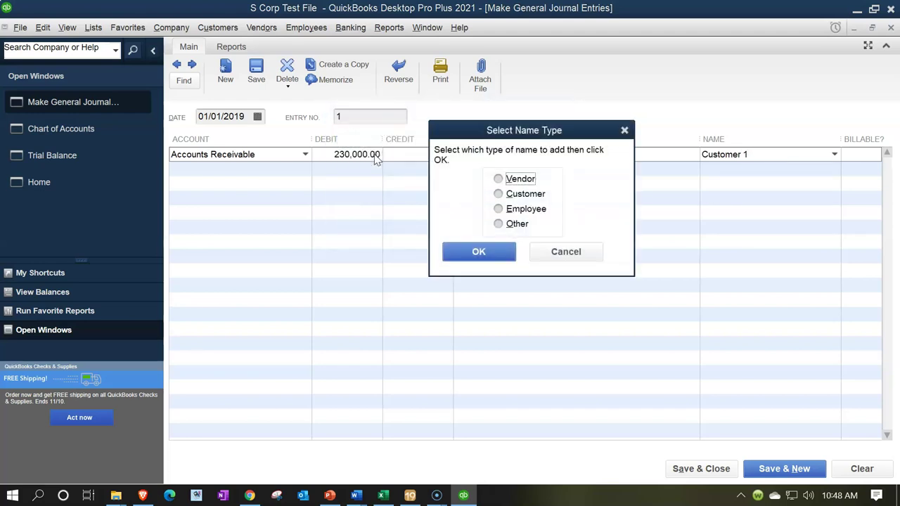
{"action": "left_click", "coordinate": [497, 194]}
{"action": "left_click", "coordinate": [492, 251]}
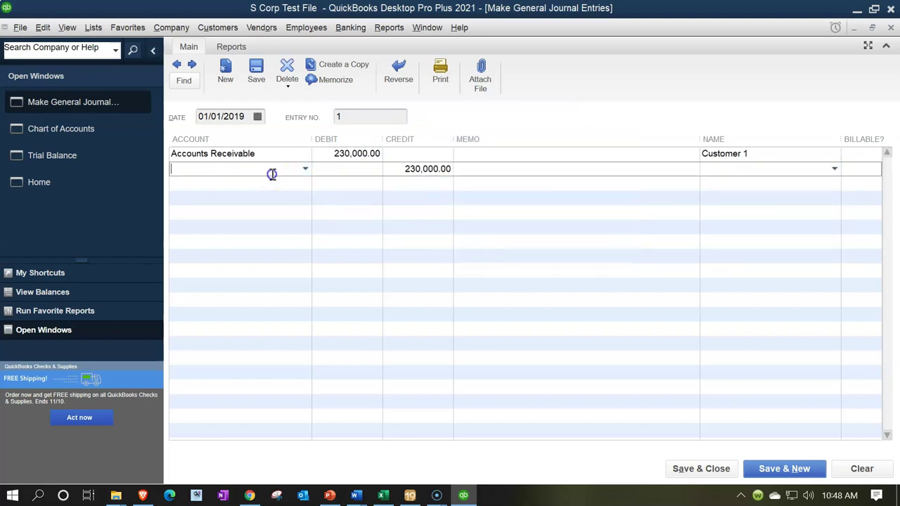
Offset the entry with a 230,000 credit to Opening Balance Equity, then save and close it.
{"action": "type", "text": "Opening Balance Equity"}
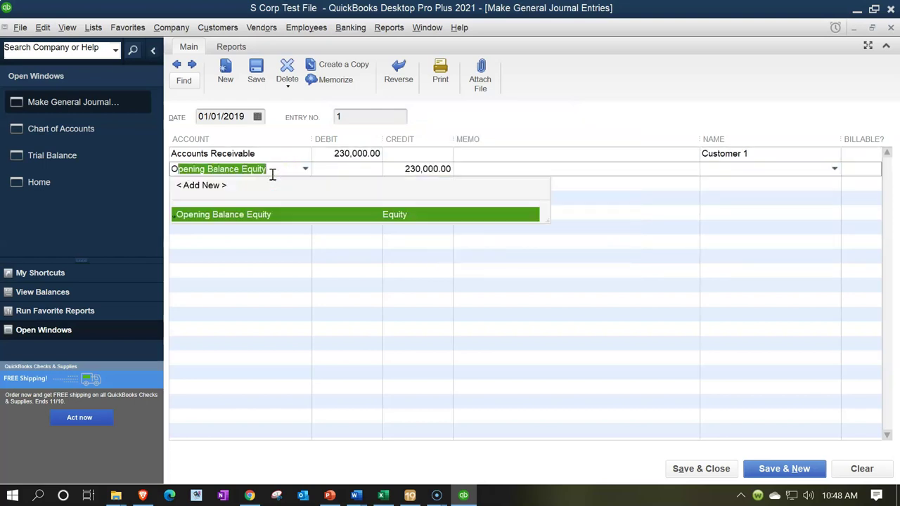
{"action": "key", "text": "Tab"}
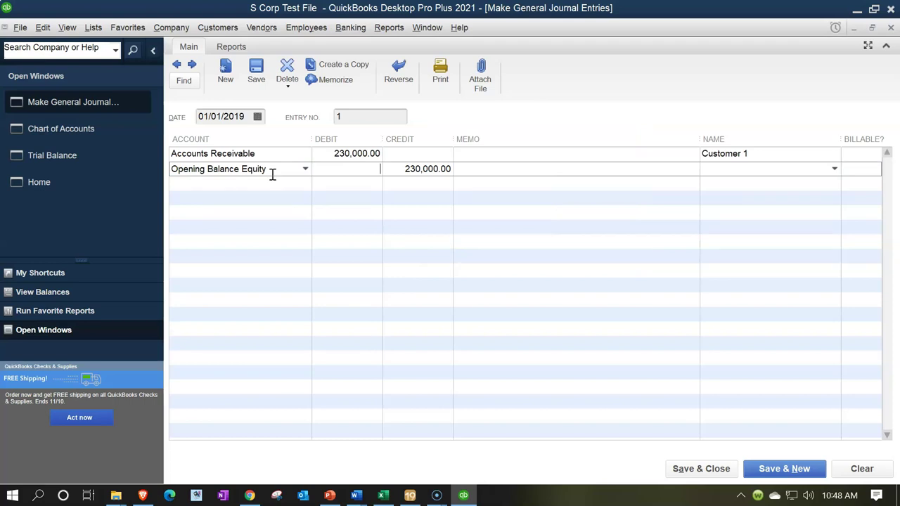
{"action": "left_click", "coordinate": [247, 206]}
{"action": "left_click", "coordinate": [705, 477]}
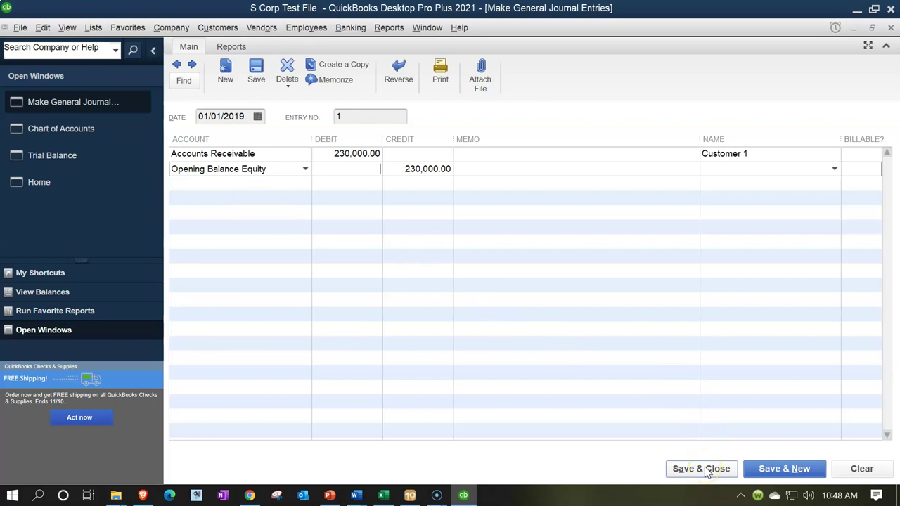
{"action": "left_click", "coordinate": [432, 249]}
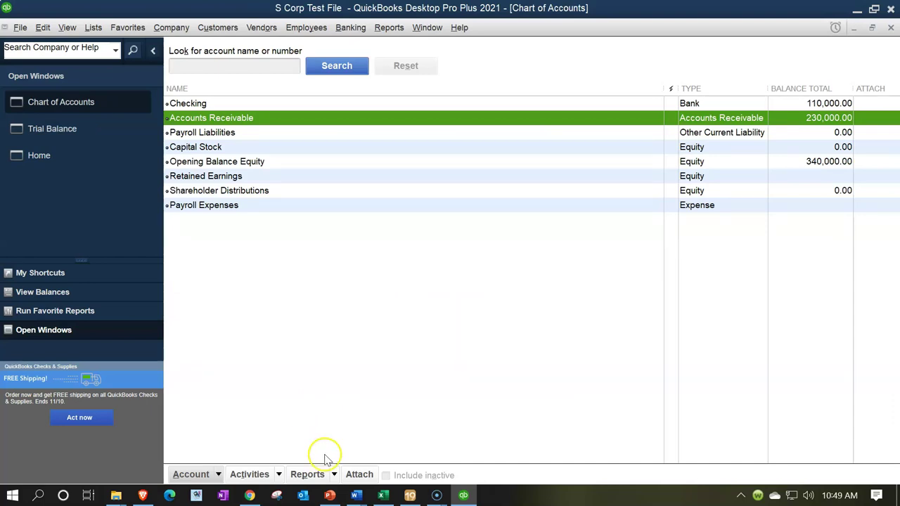
Switch to the Excel worksheet and fill the Allowance for Doubtful Accounts row, cells F7:G7, with light green.
{"action": "left_click", "coordinate": [383, 496]}
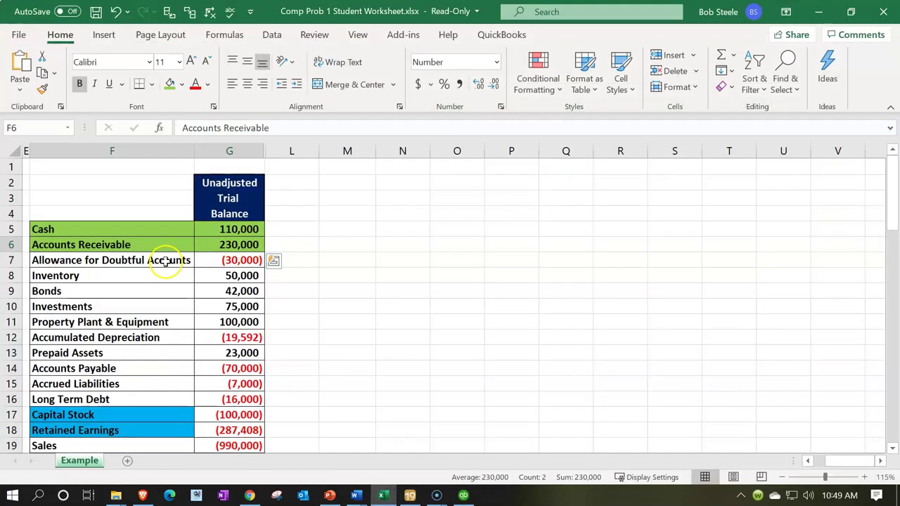
{"action": "left_click_drag", "start_coordinate": [166, 261], "coordinate": [205, 261]}
{"action": "right_click", "coordinate": [205, 261]}
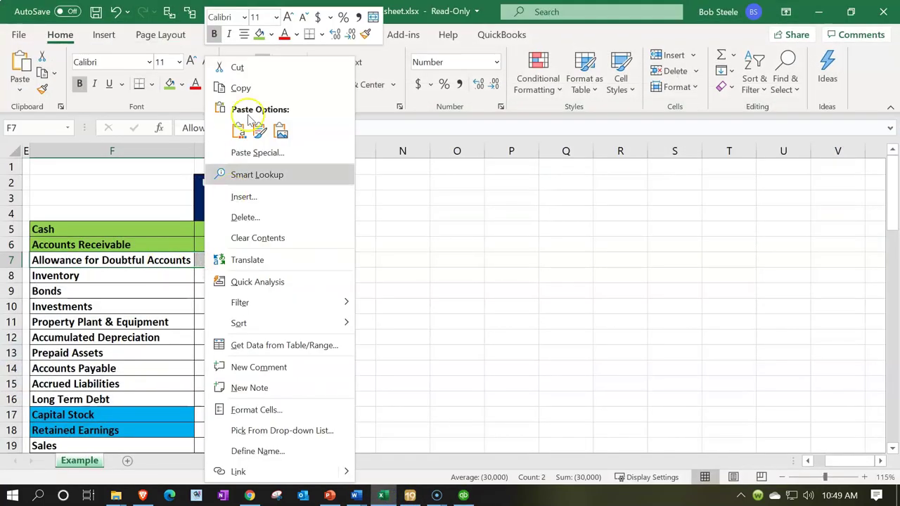
{"action": "left_click", "coordinate": [260, 33]}
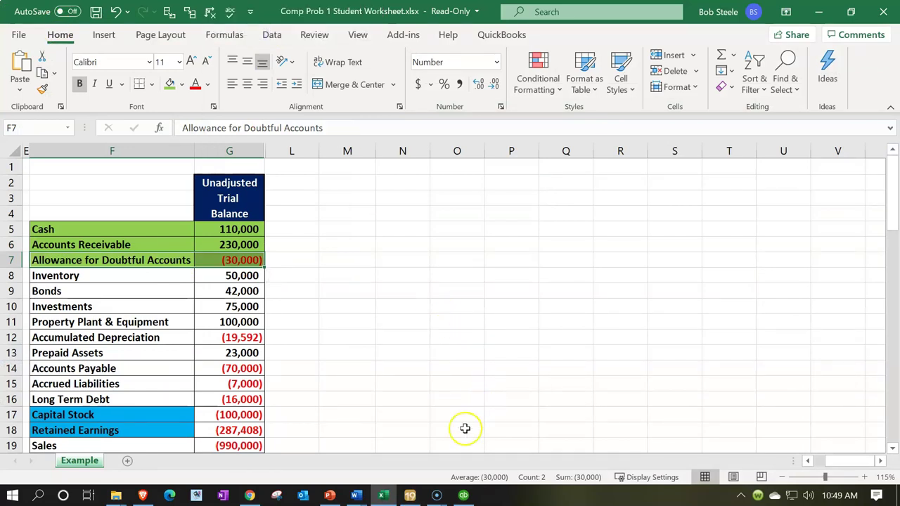
Return to QuickBooks and start a new account of type Accounts Receivable from the chart of accounts.
{"action": "left_click", "coordinate": [383, 494]}
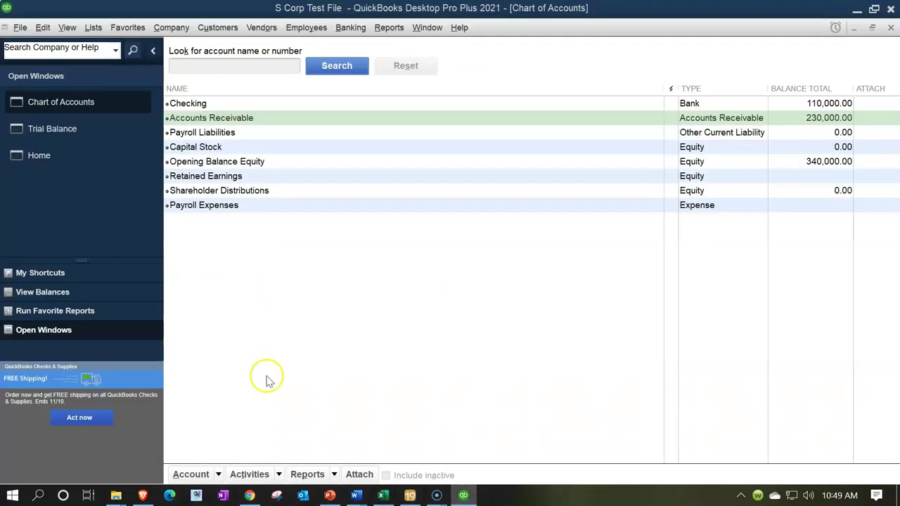
{"action": "left_click", "coordinate": [219, 475]}
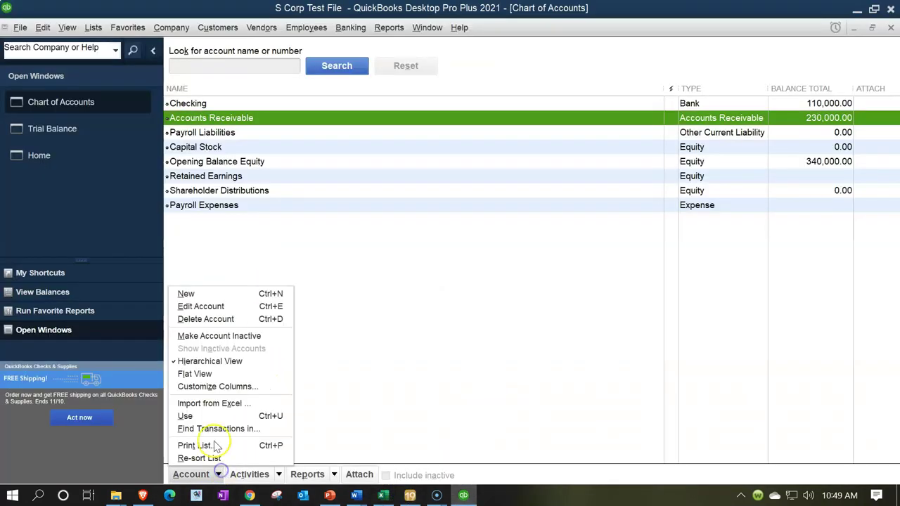
{"action": "left_click", "coordinate": [188, 295]}
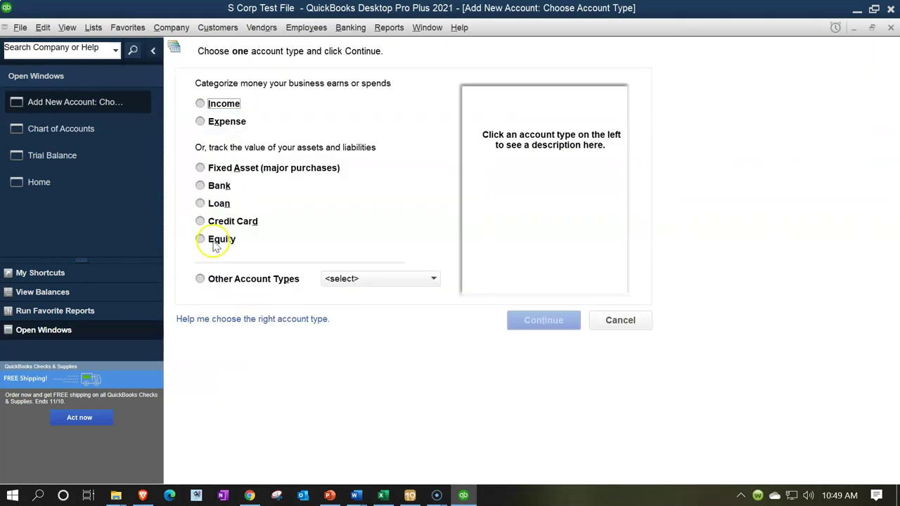
{"action": "left_click", "coordinate": [404, 279]}
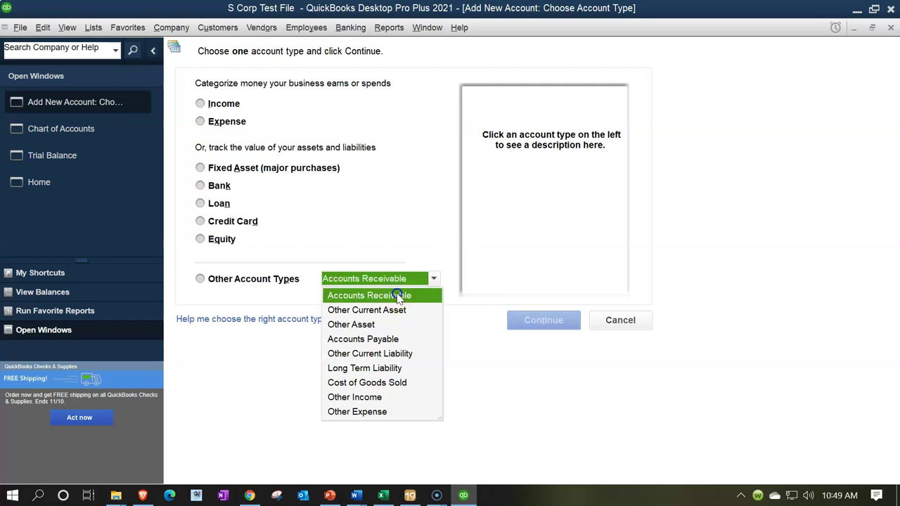
{"action": "left_click", "coordinate": [398, 295]}
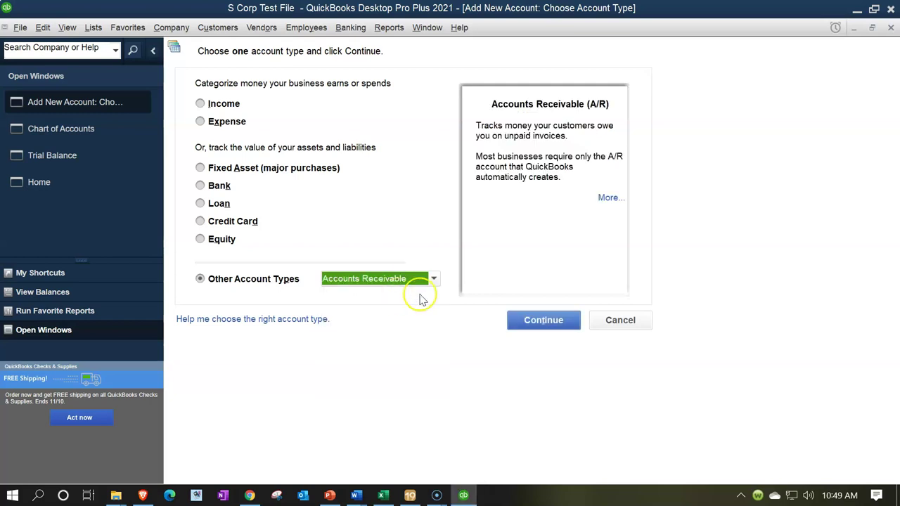
{"action": "left_click", "coordinate": [545, 325]}
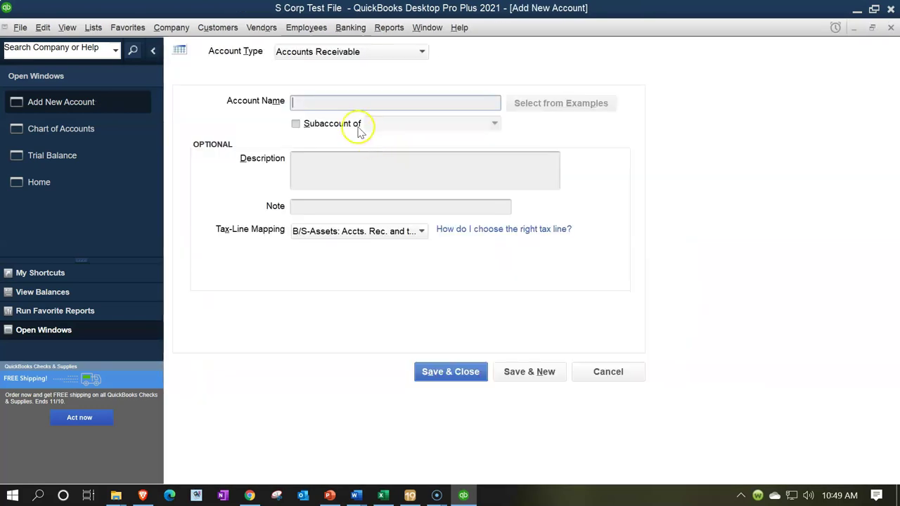
Name the account Allowance For Doutful Accounts, map it to B/S-Assets: Allowance for bad debts, and save it.
{"action": "left_click", "coordinate": [328, 102]}
{"action": "type", "text": "Allowance For Doutful Accounts"}
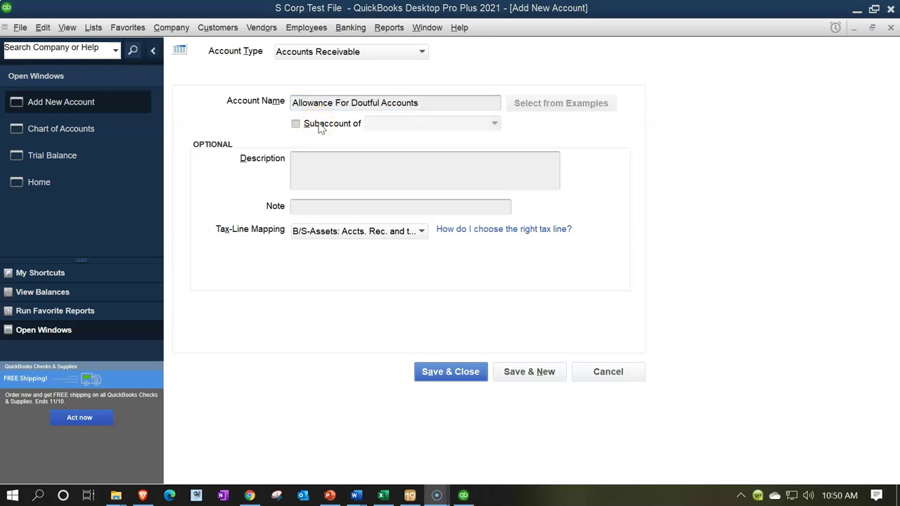
{"action": "left_click", "coordinate": [411, 234]}
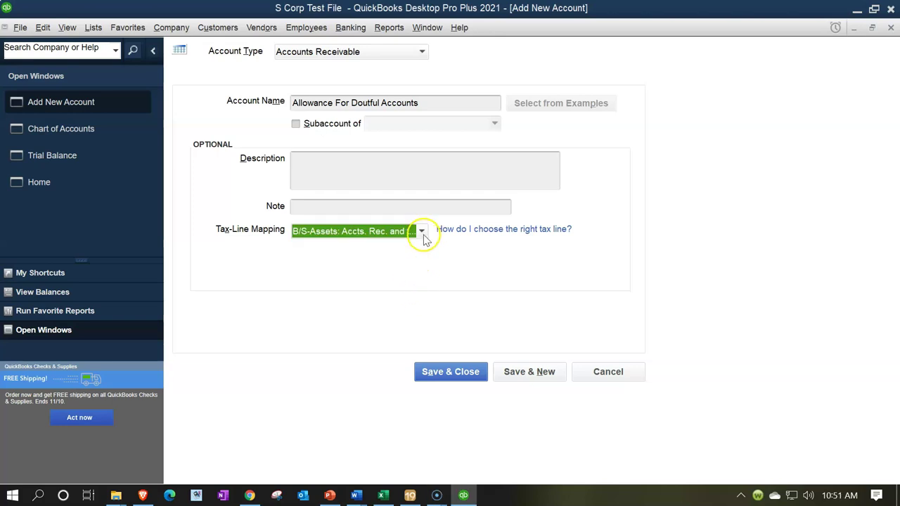
{"action": "left_click", "coordinate": [422, 232]}
{"action": "left_click", "coordinate": [421, 327]}
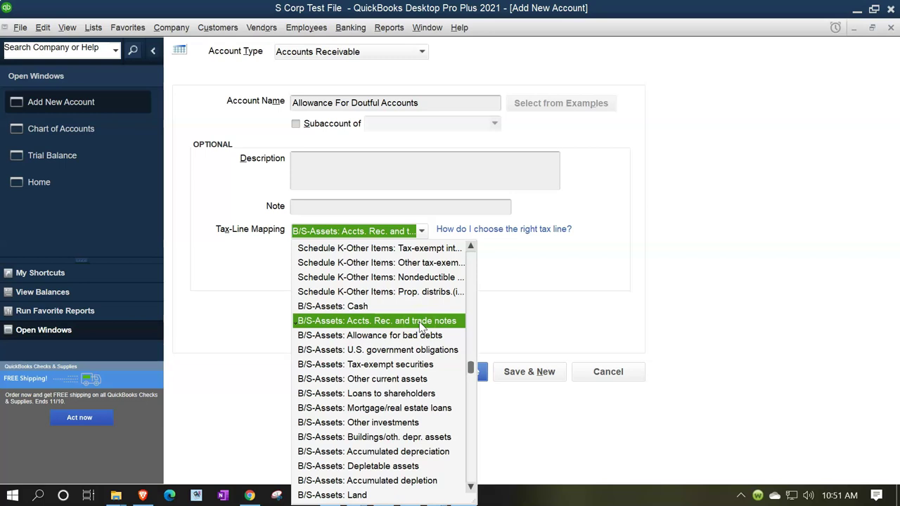
{"action": "left_click", "coordinate": [351, 343]}
{"action": "left_click", "coordinate": [351, 337]}
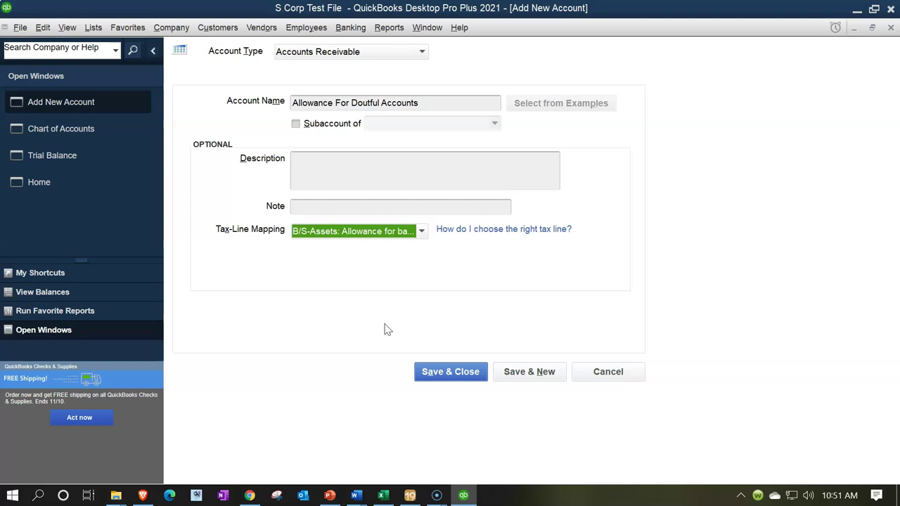
{"action": "left_click", "coordinate": [460, 376]}
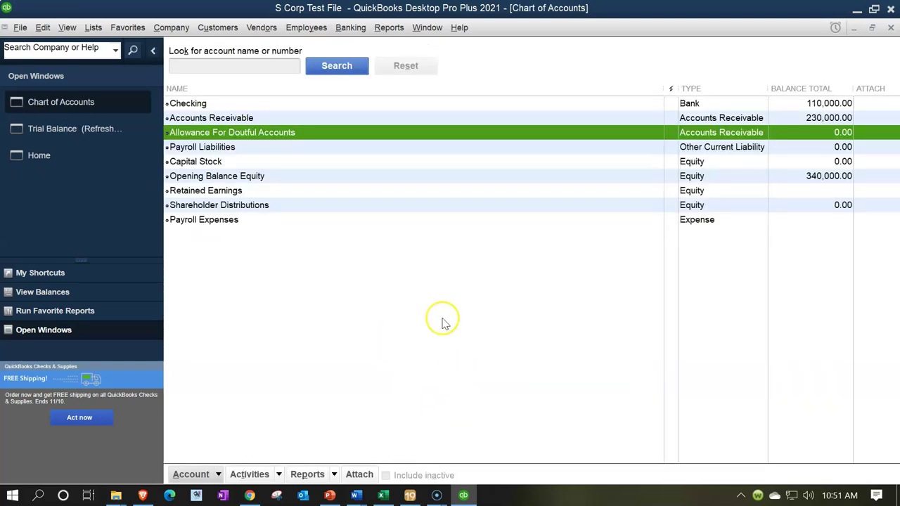
Start another general journal entry dated 01/01/2019 with Allowance For Doutful Accounts on the first line.
{"action": "left_click", "coordinate": [172, 30]}
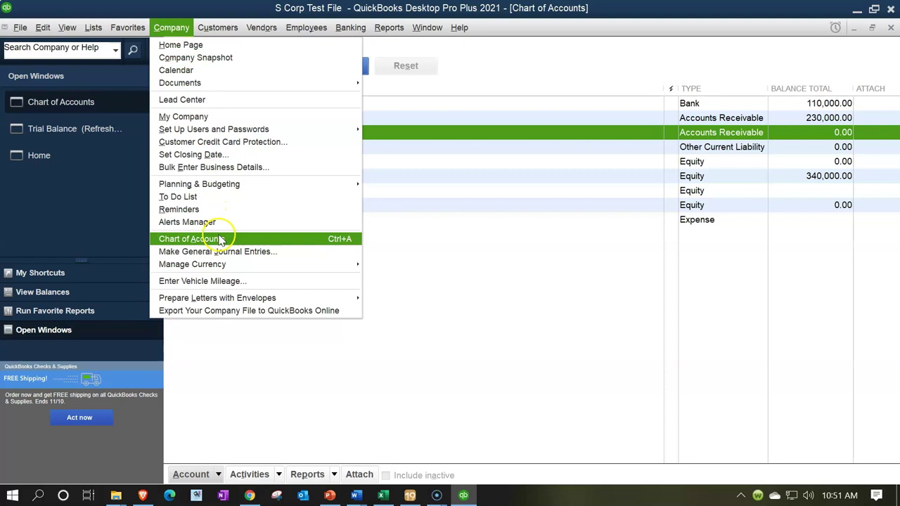
{"action": "left_click", "coordinate": [220, 252]}
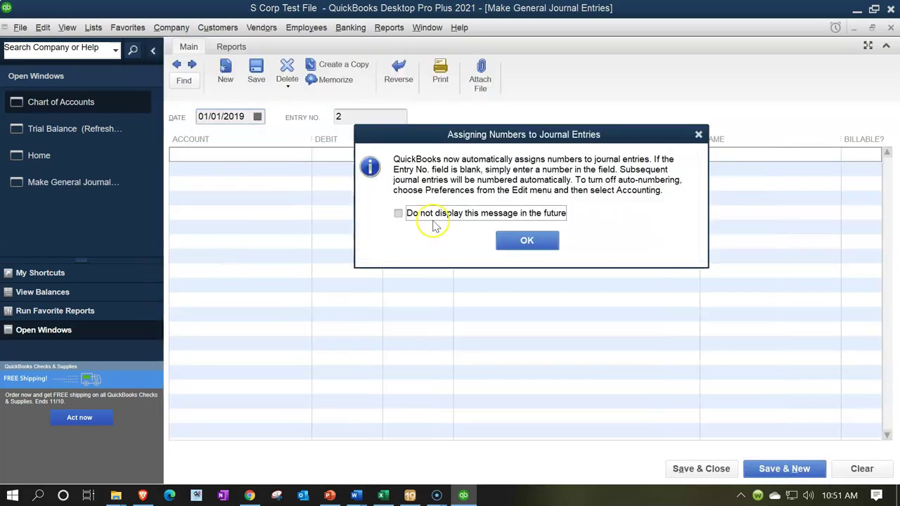
{"action": "left_click", "coordinate": [699, 134]}
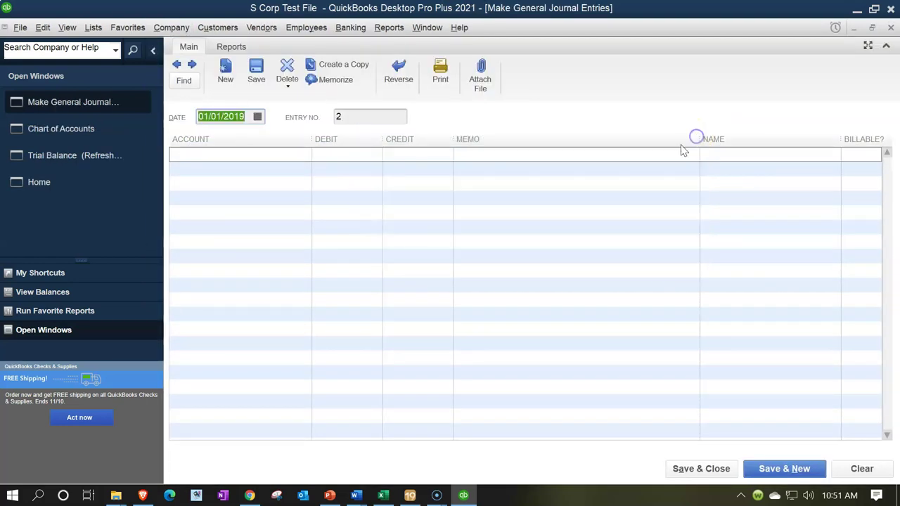
{"action": "left_click", "coordinate": [269, 156]}
{"action": "type", "text": "Allowance For Doutful Accounts"}
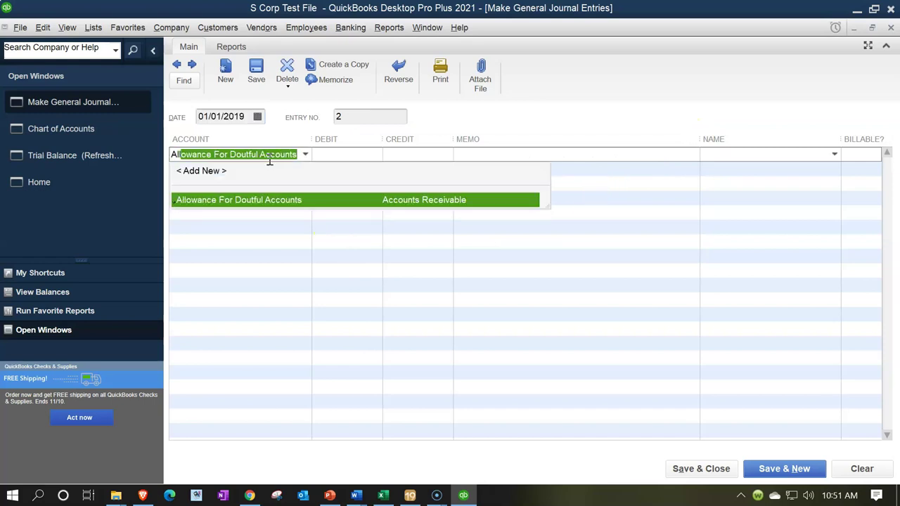
{"action": "key", "text": "Tab"}
{"action": "key", "text": "Tab"}
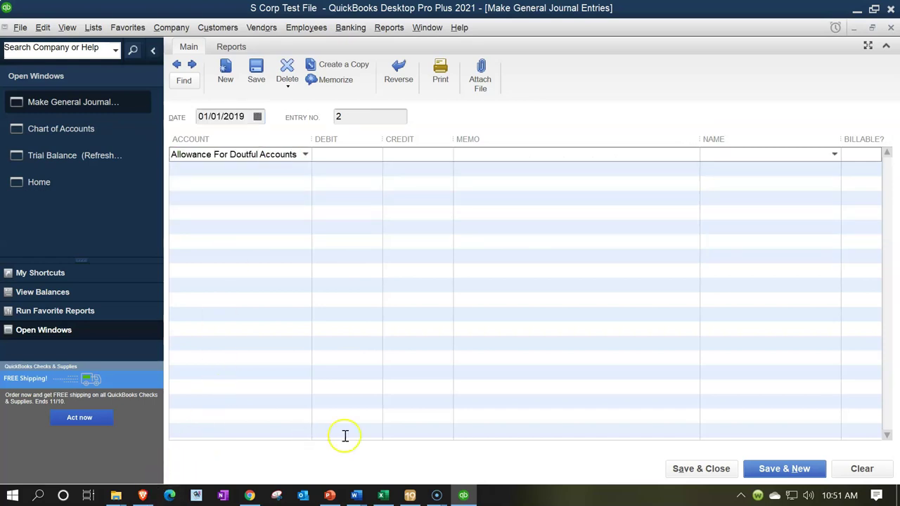
Look up the allowance amount in the Excel worksheet and enter it as a 30,000 credit on the allowance line.
{"action": "left_click", "coordinate": [383, 496]}
{"action": "left_click", "coordinate": [382, 495]}
{"action": "key", "text": "Tab"}
{"action": "key", "text": "Tab"}
{"action": "key", "text": "Tab"}
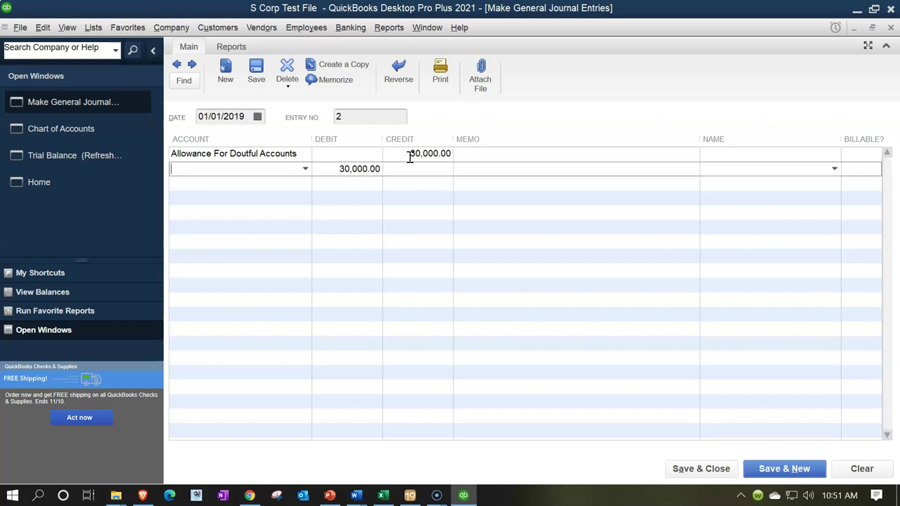
Assign the offsetting 30,000 debit line of the journal entry to Opening Balance Equity.
{"action": "type", "text": "Opening Balance Equity"}
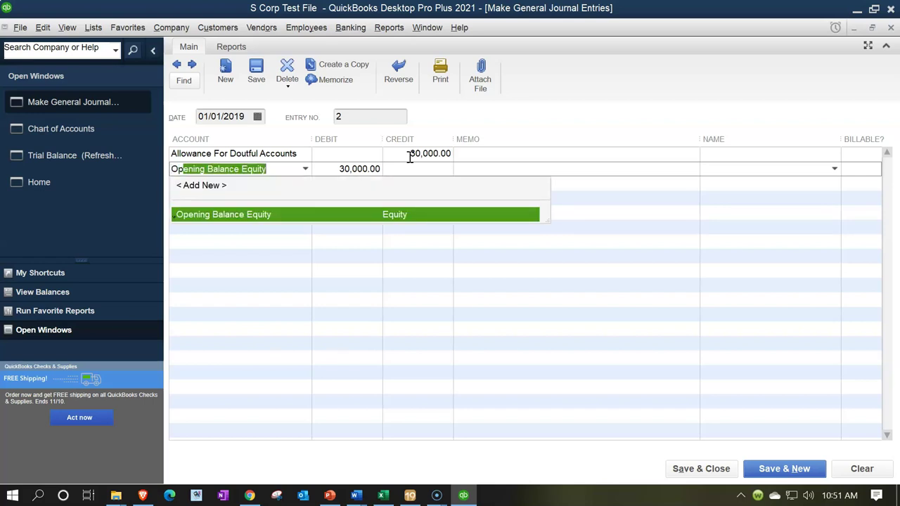
{"action": "key", "text": "Tab"}
{"action": "key", "text": "Tab"}
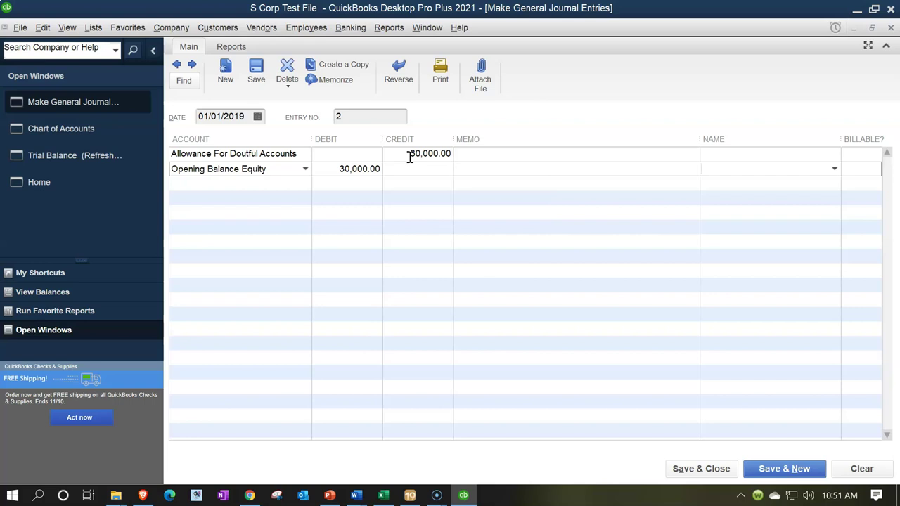
Add Allowance Customer as a new customer name on the allowance line, then save and close the journal entry.
{"action": "left_click", "coordinate": [722, 153]}
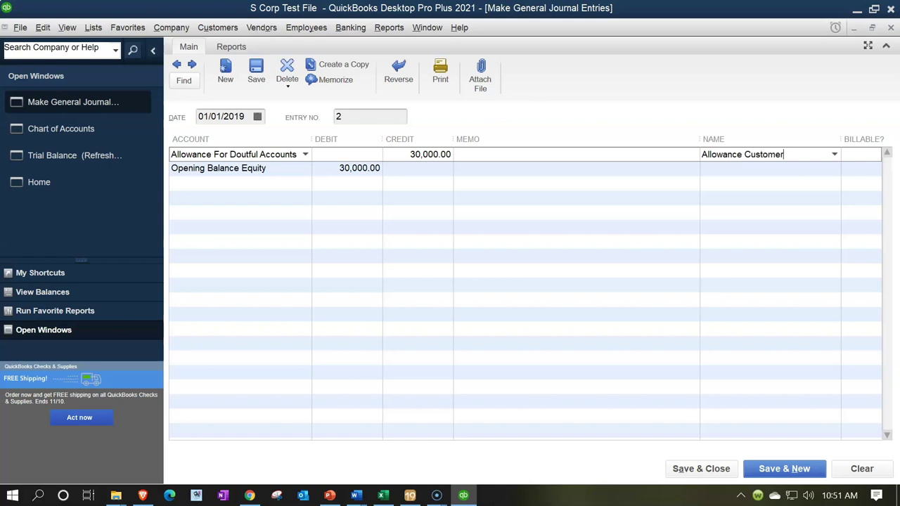
{"action": "type", "text": "Allowance Customer"}
{"action": "key", "text": "Tab"}
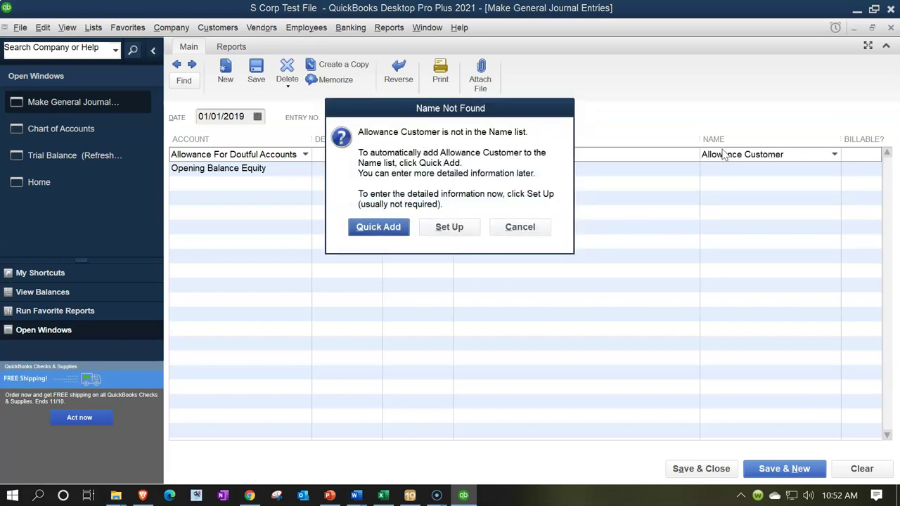
{"action": "left_click", "coordinate": [406, 232]}
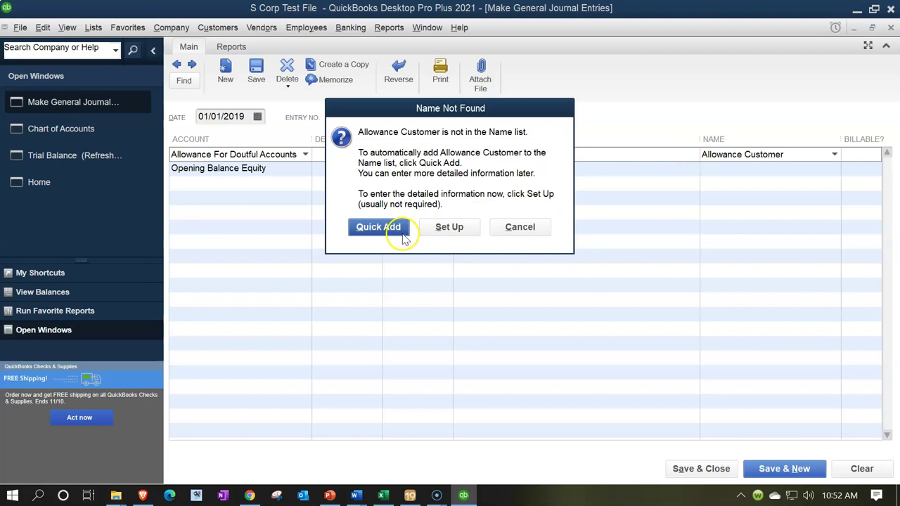
{"action": "left_click", "coordinate": [395, 231]}
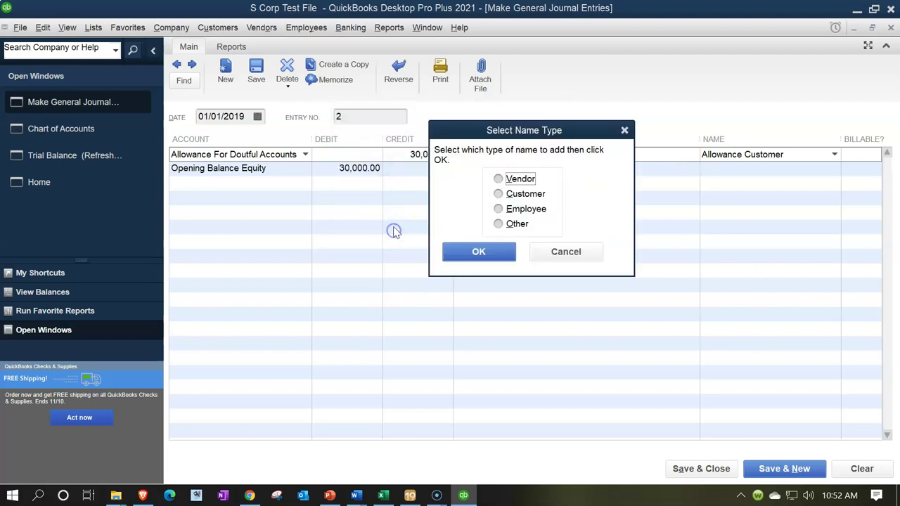
{"action": "left_click", "coordinate": [512, 194]}
{"action": "left_click", "coordinate": [495, 252]}
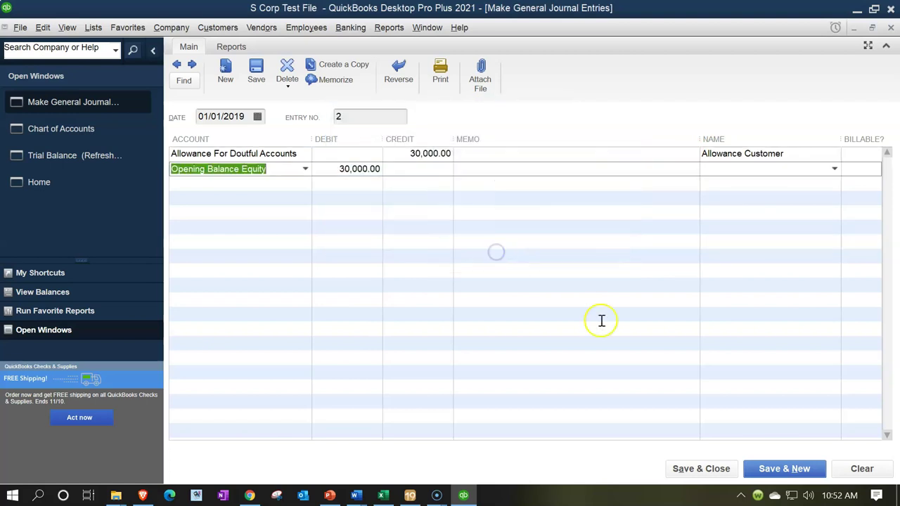
{"action": "left_click", "coordinate": [710, 469]}
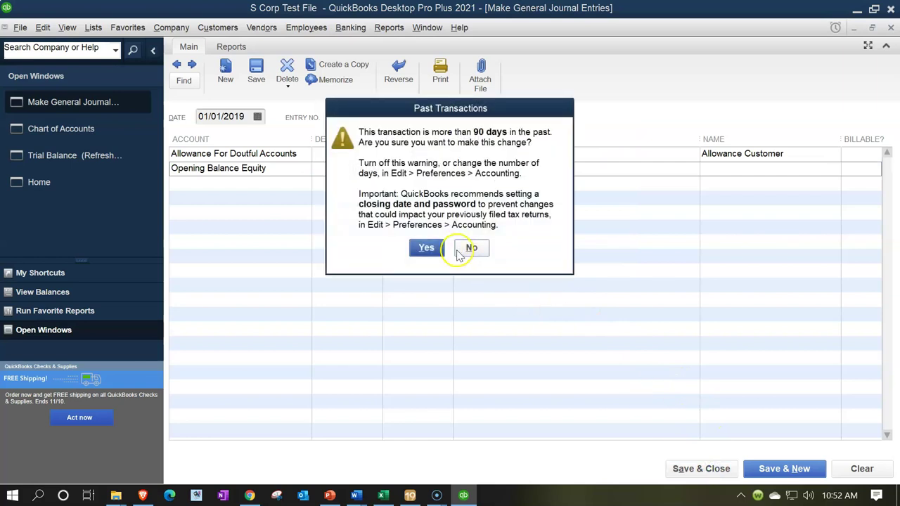
{"action": "left_click", "coordinate": [427, 249]}
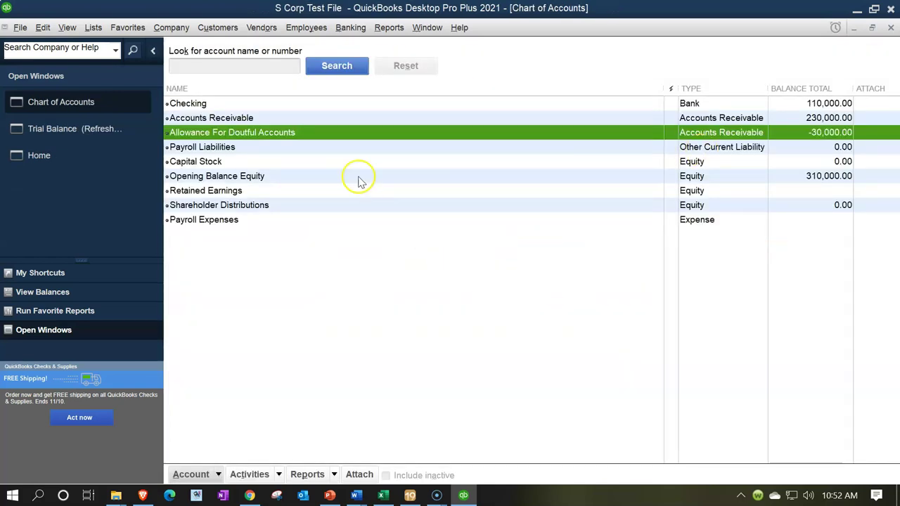
Refresh the Trial Balance report and check the Accounts Receivable, allowance and Opening Balance Equity amounts.
{"action": "left_click", "coordinate": [107, 133]}
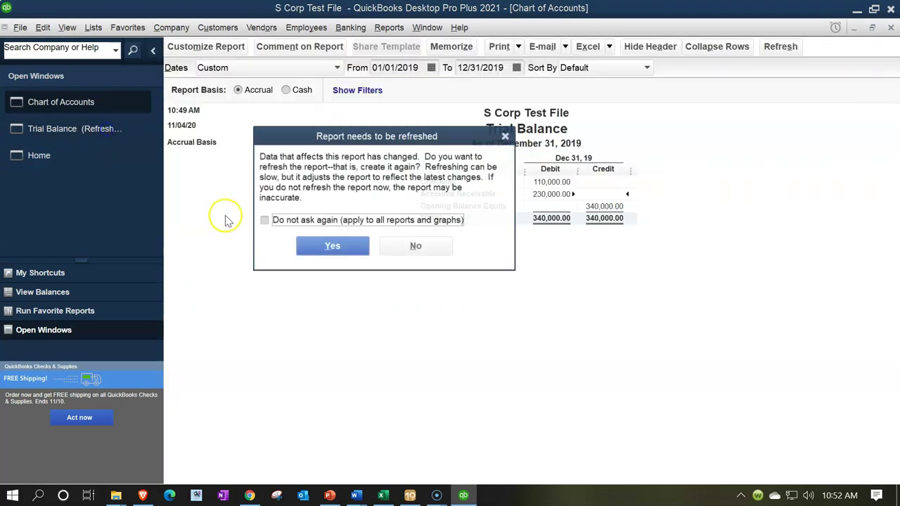
{"action": "left_click", "coordinate": [334, 246]}
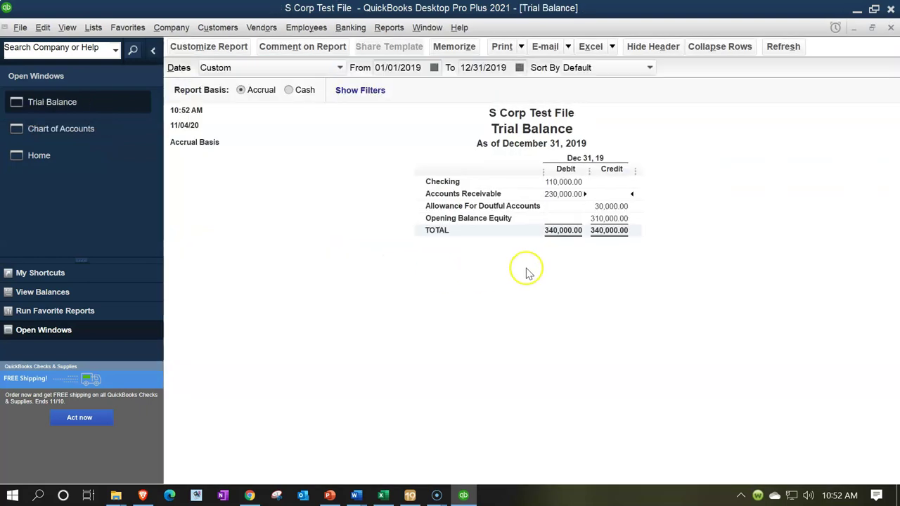
{"action": "left_click", "coordinate": [569, 196]}
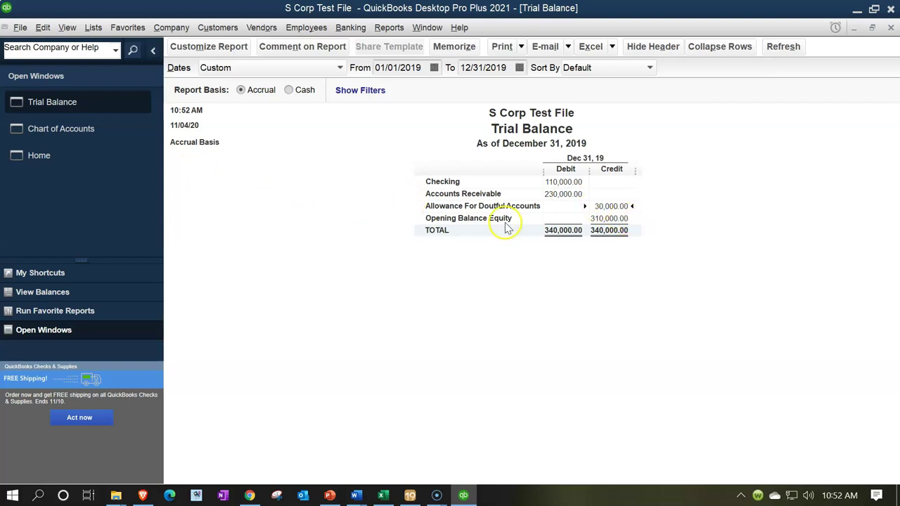
{"action": "left_click", "coordinate": [597, 219]}
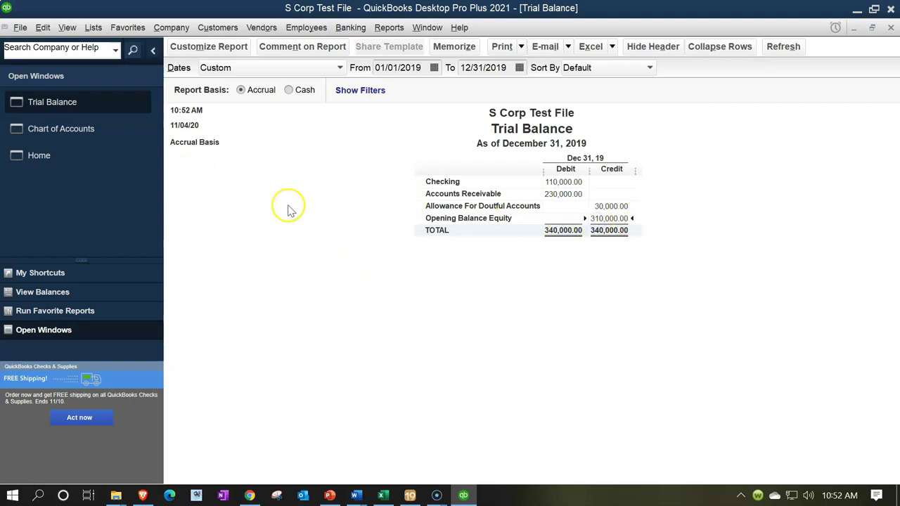
Start a new account of type Other Current Asset from the chart of accounts.
{"action": "left_click", "coordinate": [69, 140]}
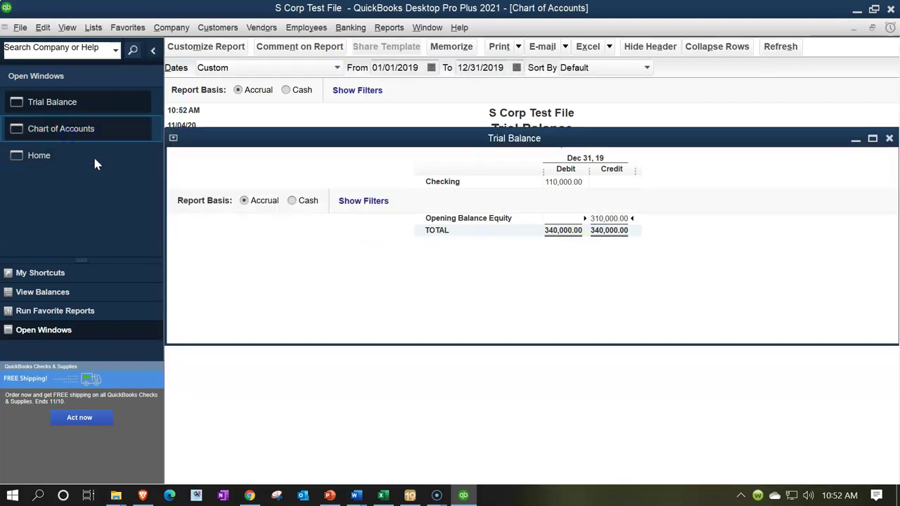
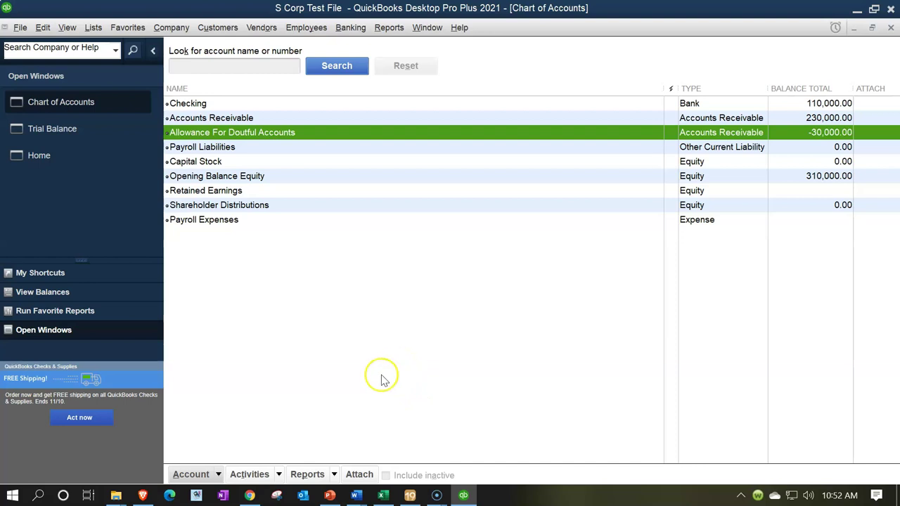
{"action": "left_click", "coordinate": [215, 481]}
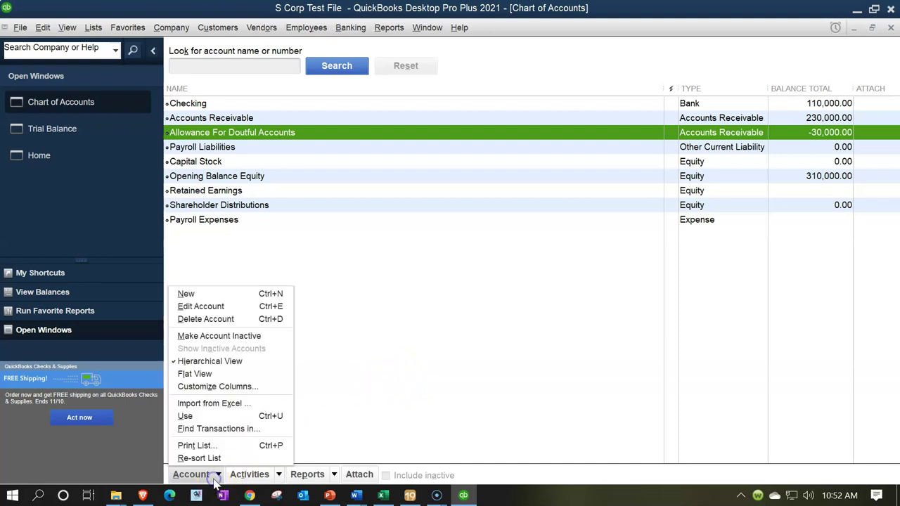
{"action": "left_click", "coordinate": [223, 296]}
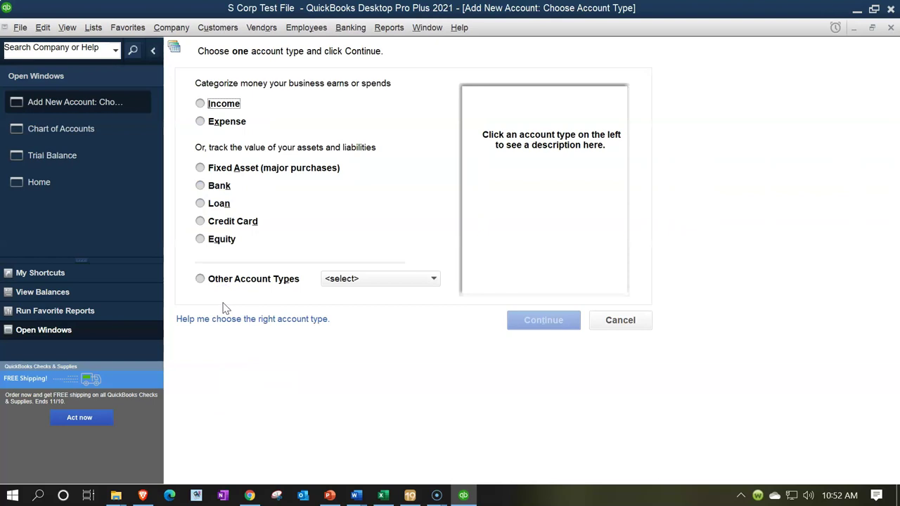
{"action": "left_click", "coordinate": [400, 279]}
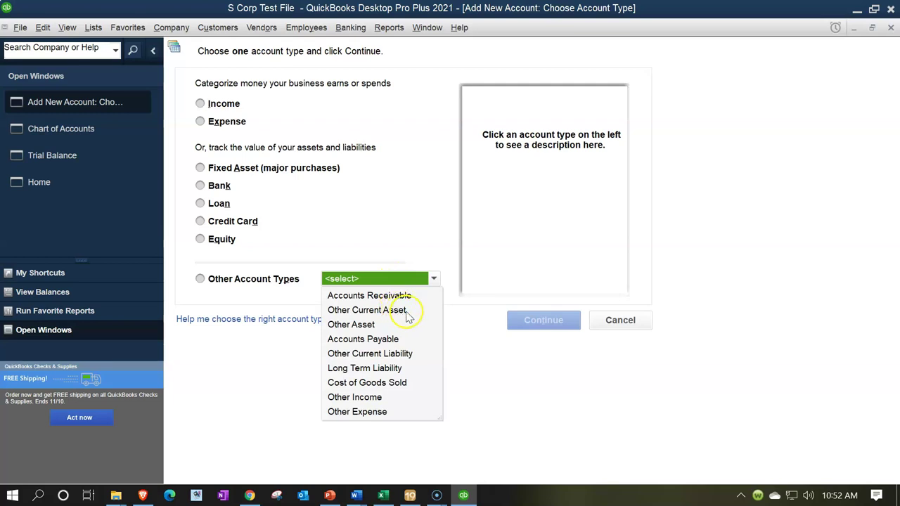
{"action": "left_click", "coordinate": [408, 313]}
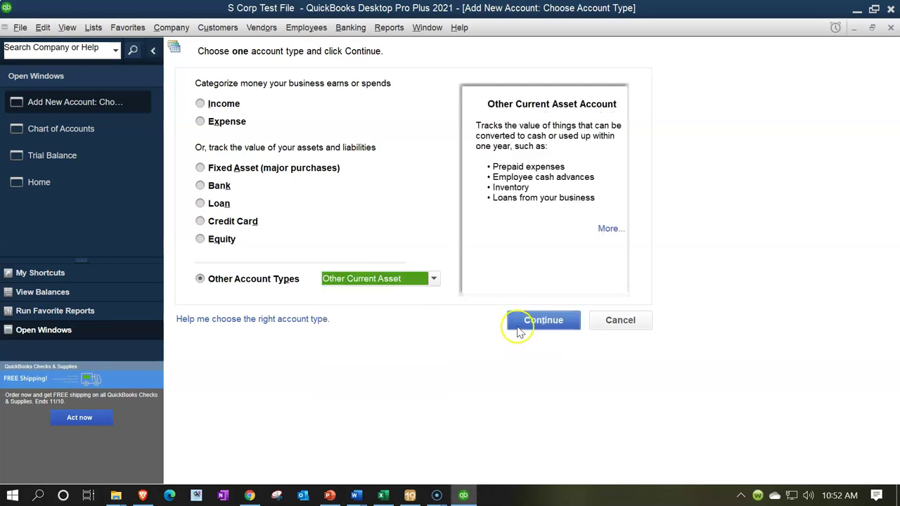
{"action": "left_click", "coordinate": [519, 325]}
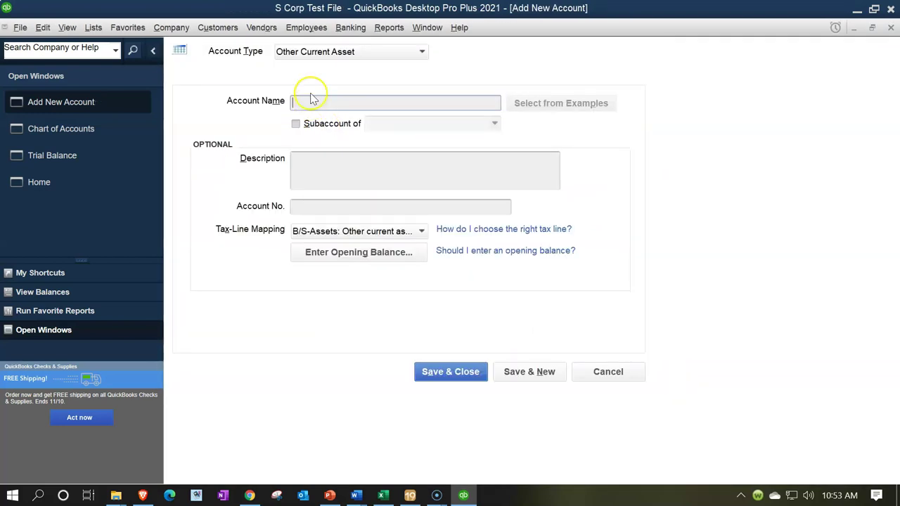
Name the account Inventory, map it to B/S-Assets: Other current assets, and save it.
{"action": "type", "text": "Inventory"}
{"action": "key", "text": "Tab"}
{"action": "key", "text": "Tab"}
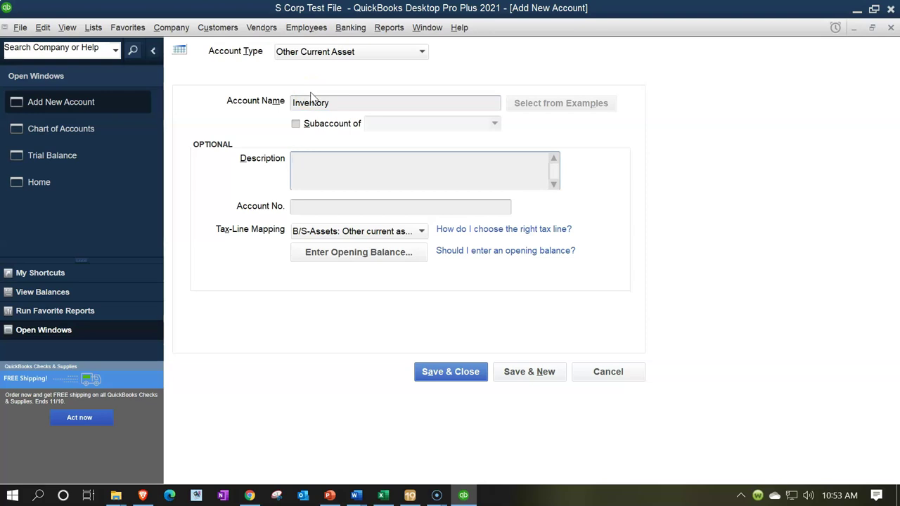
{"action": "left_click", "coordinate": [420, 232]}
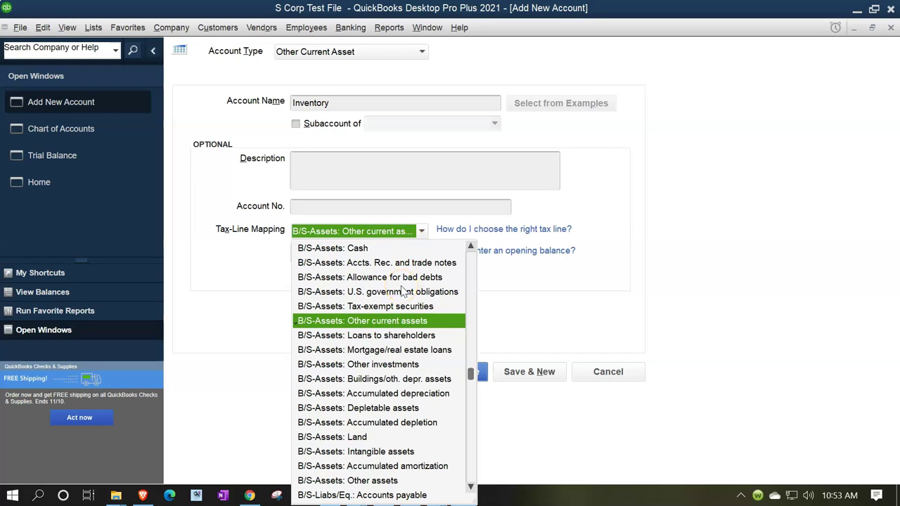
{"action": "left_click", "coordinate": [392, 329]}
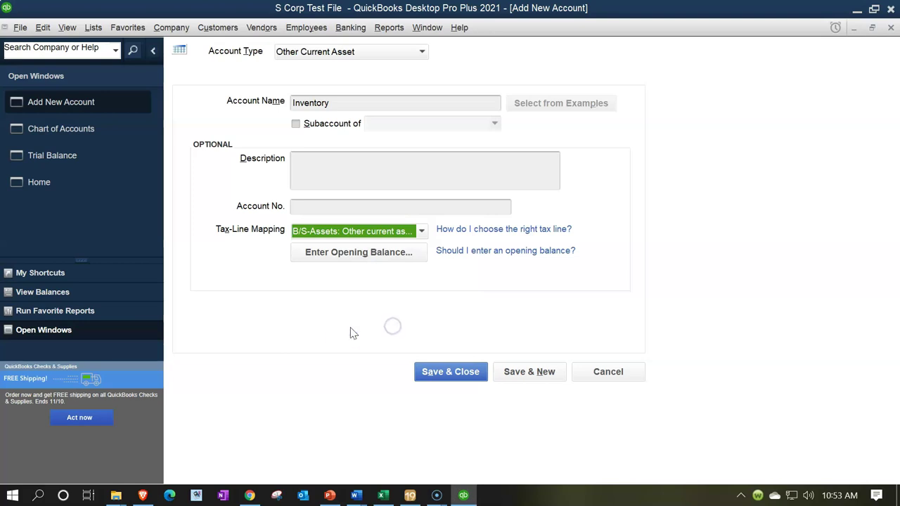
{"action": "left_click", "coordinate": [442, 376]}
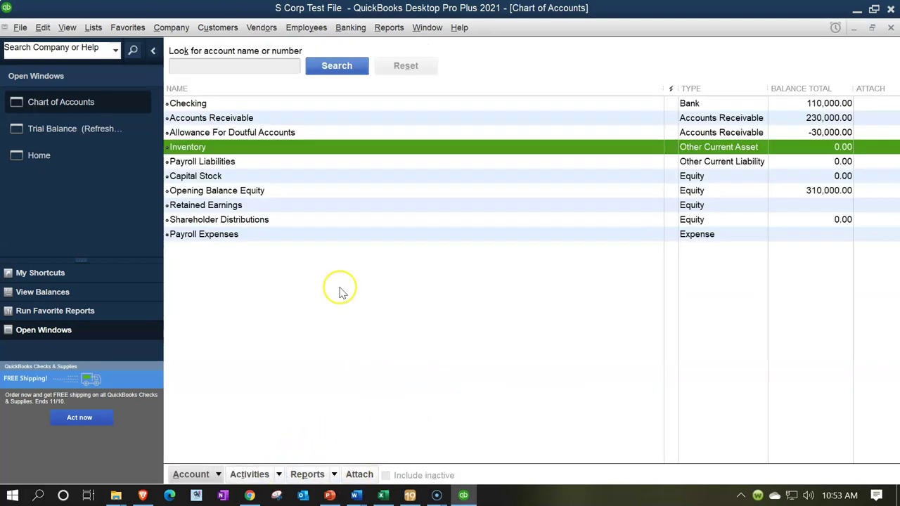
Edit the Inventory account to set its opening balance from the Excel worksheet, 50,000 as of 01/01/2019, and save it.
{"action": "right_click", "coordinate": [267, 154]}
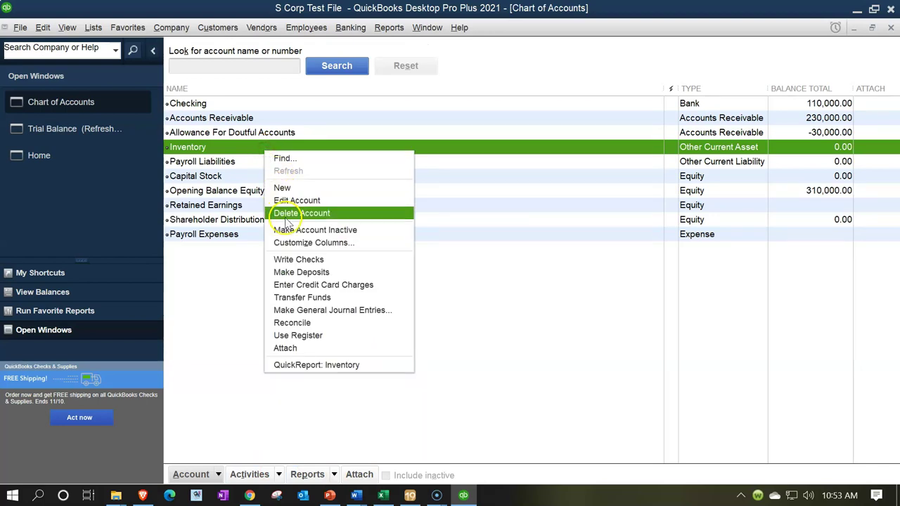
{"action": "left_click", "coordinate": [306, 202]}
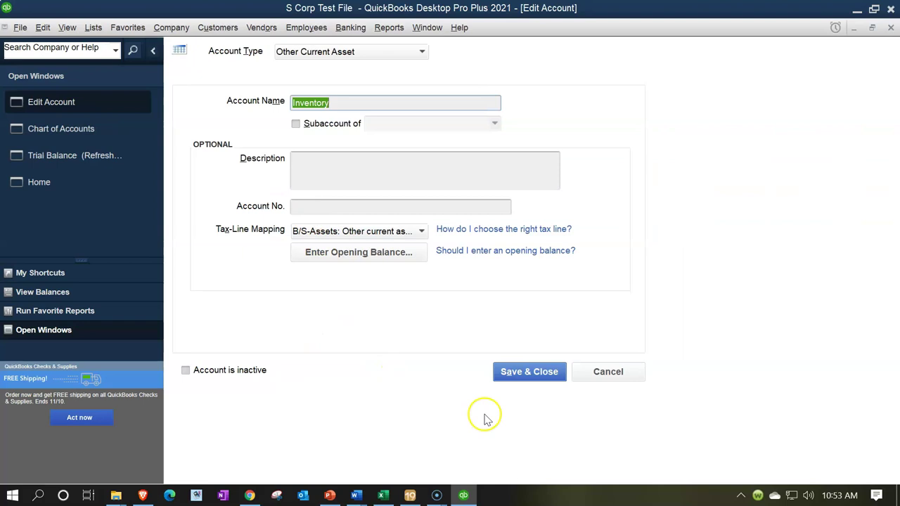
{"action": "left_click", "coordinate": [360, 253]}
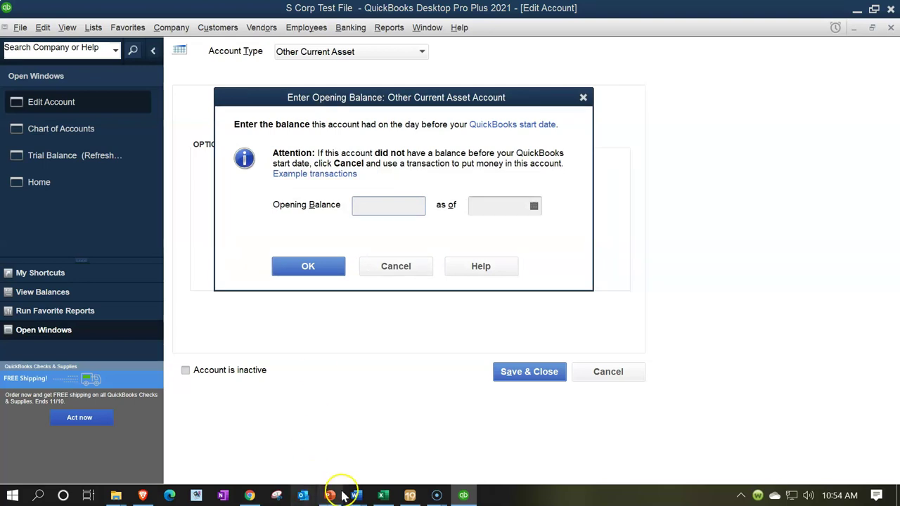
{"action": "left_click", "coordinate": [382, 496]}
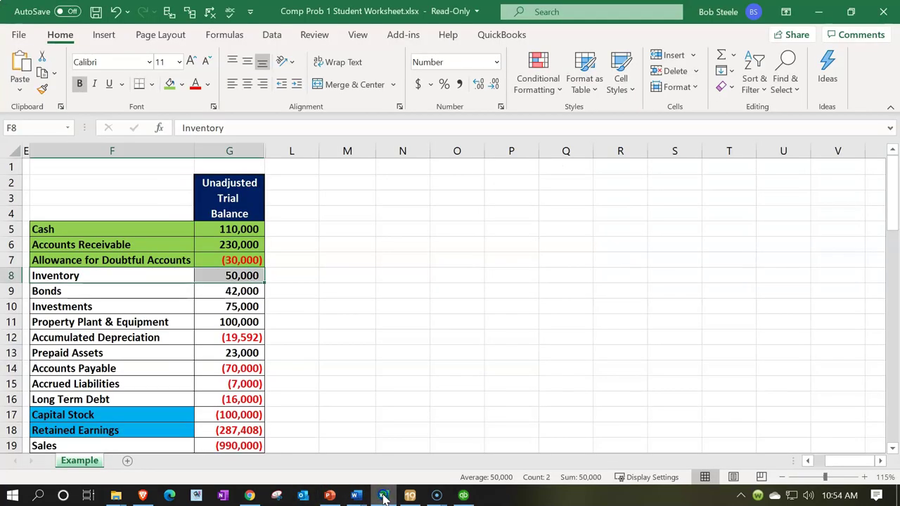
{"action": "left_click", "coordinate": [383, 496]}
{"action": "type", "text": "50,000"}
{"action": "key", "text": "Tab"}
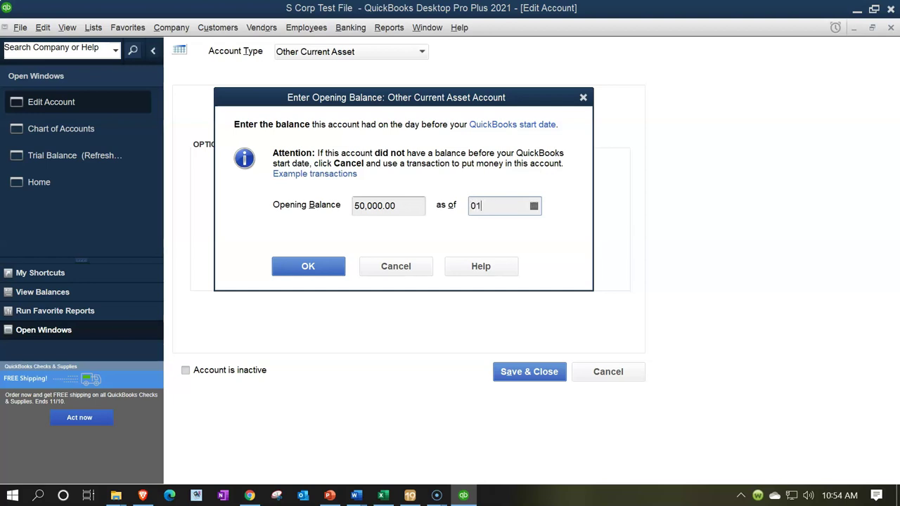
{"action": "type", "text": "19"}
{"action": "key", "text": "Tab"}
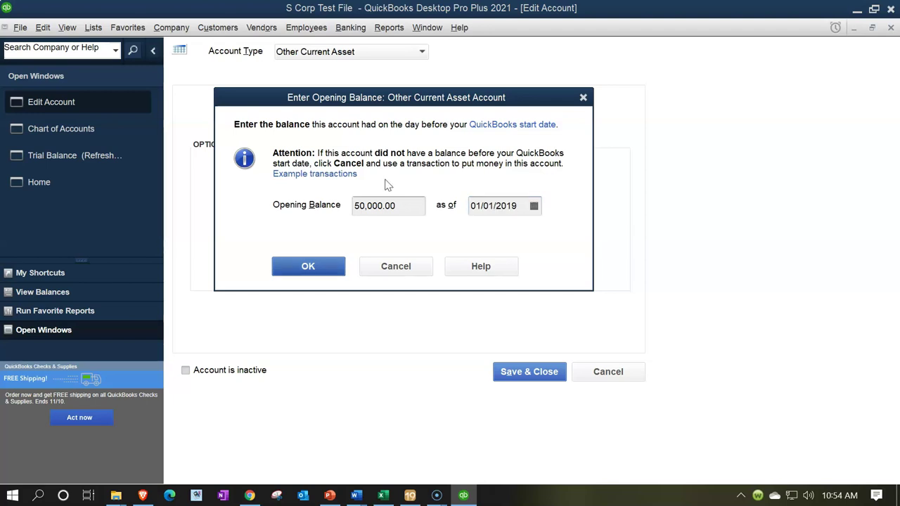
{"action": "left_click", "coordinate": [334, 264]}
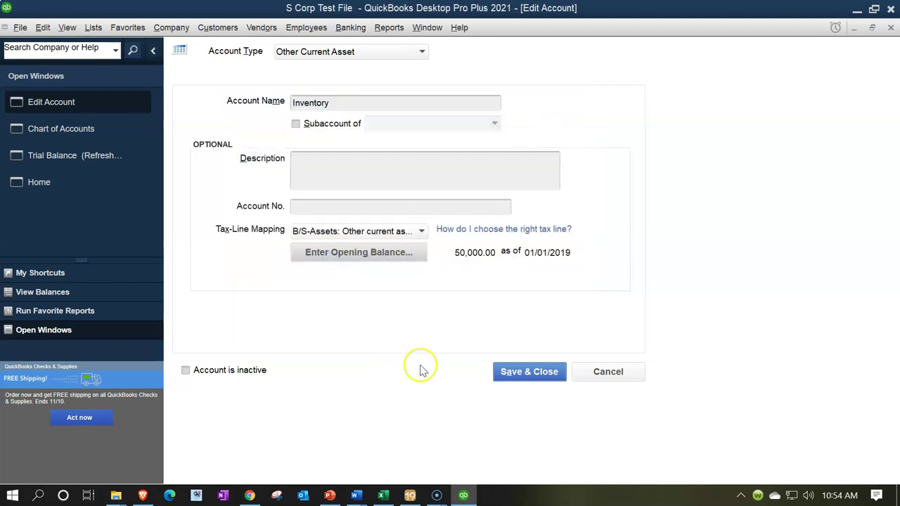
{"action": "left_click", "coordinate": [527, 374]}
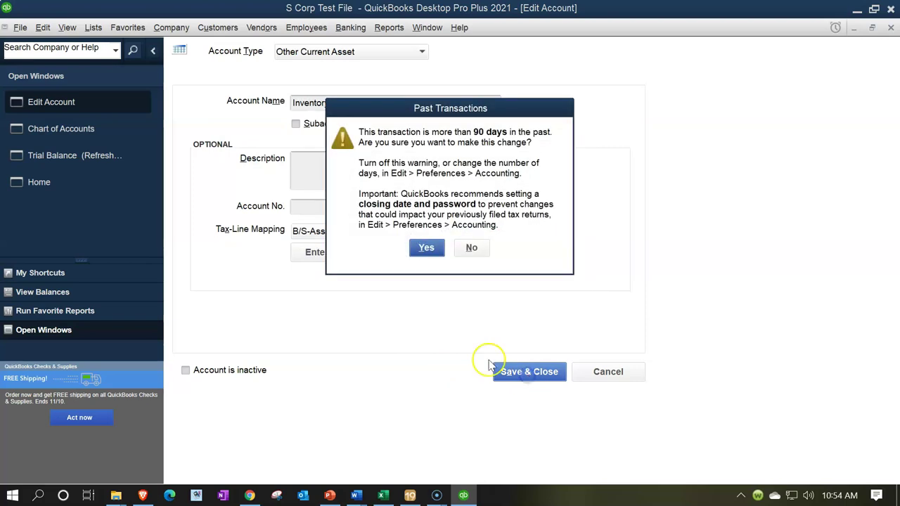
{"action": "left_click", "coordinate": [426, 249]}
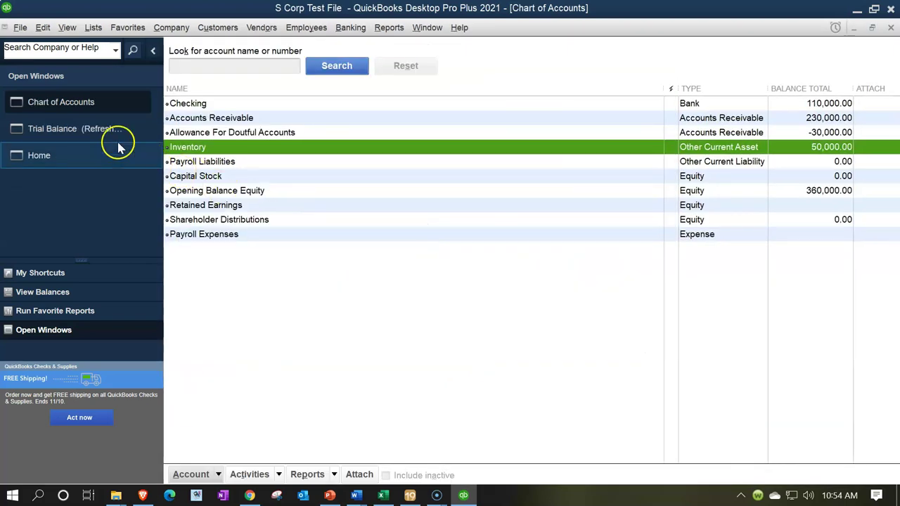
Refresh the Trial Balance report and check the Inventory balance.
{"action": "left_click", "coordinate": [93, 132]}
{"action": "left_click", "coordinate": [316, 241]}
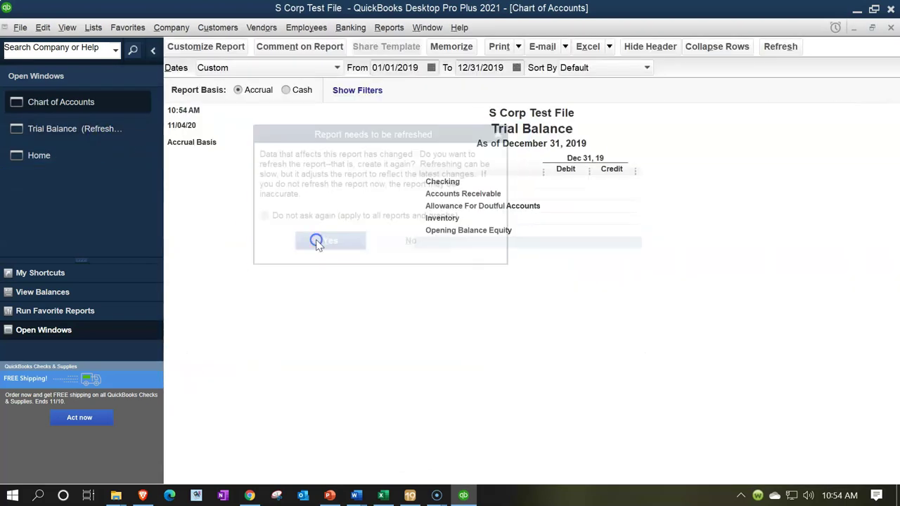
{"action": "left_click", "coordinate": [558, 218]}
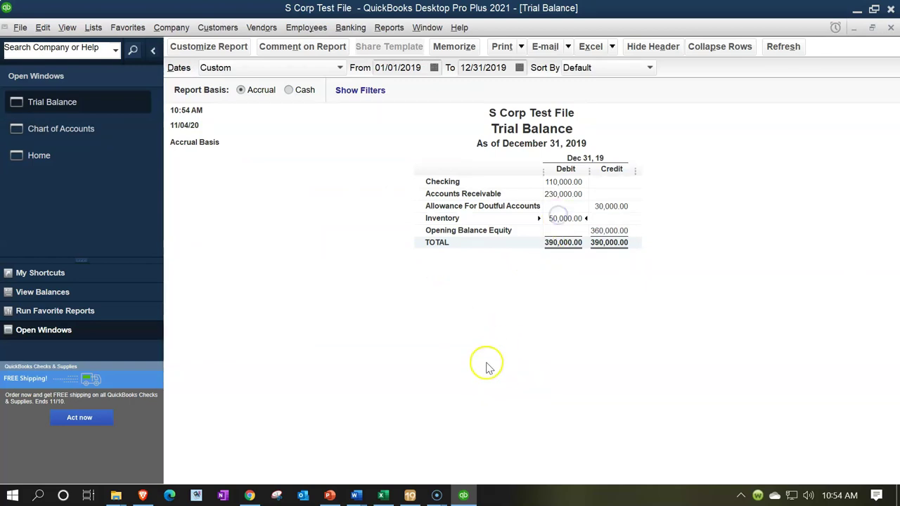
Switch to the Excel worksheet and fill the Inventory row, name and balance, with green to mark it as entered.
{"action": "left_click", "coordinate": [382, 496]}
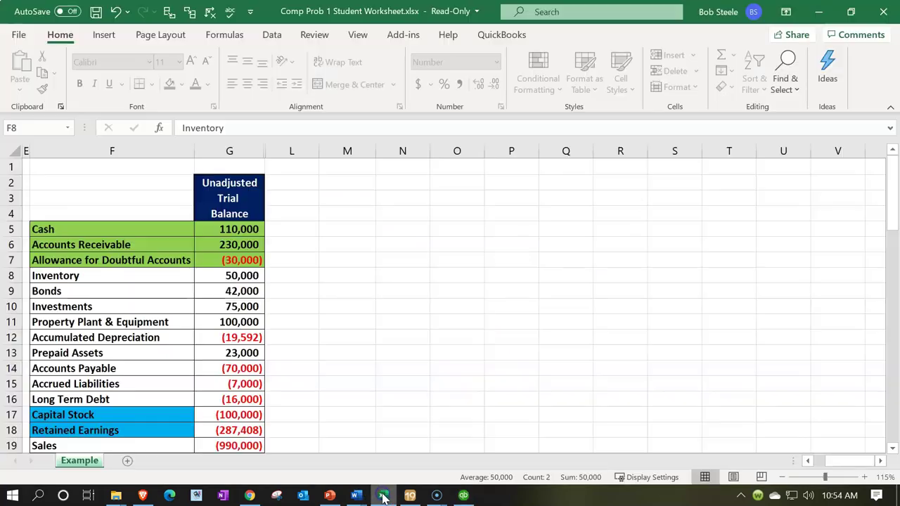
{"action": "left_click_drag", "start_coordinate": [147, 276], "coordinate": [217, 273]}
{"action": "right_click", "coordinate": [217, 273]}
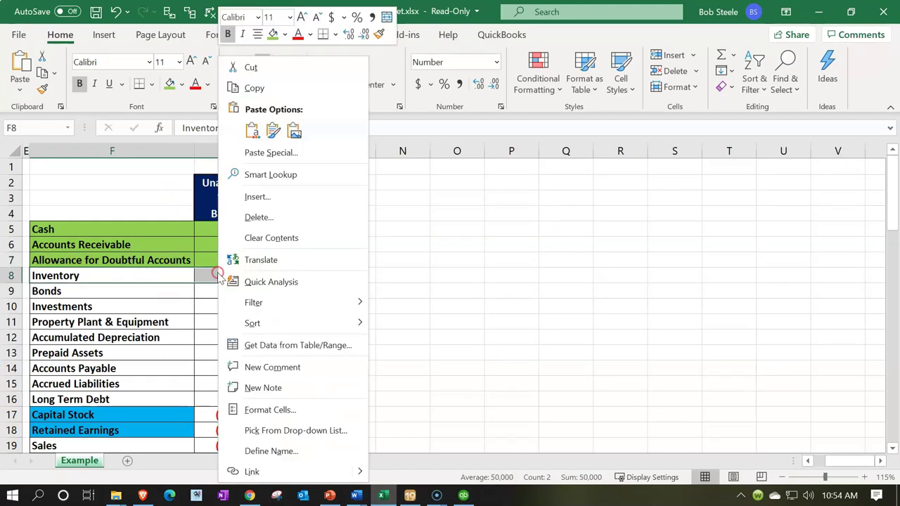
{"action": "left_click", "coordinate": [272, 36]}
{"action": "left_click", "coordinate": [208, 292]}
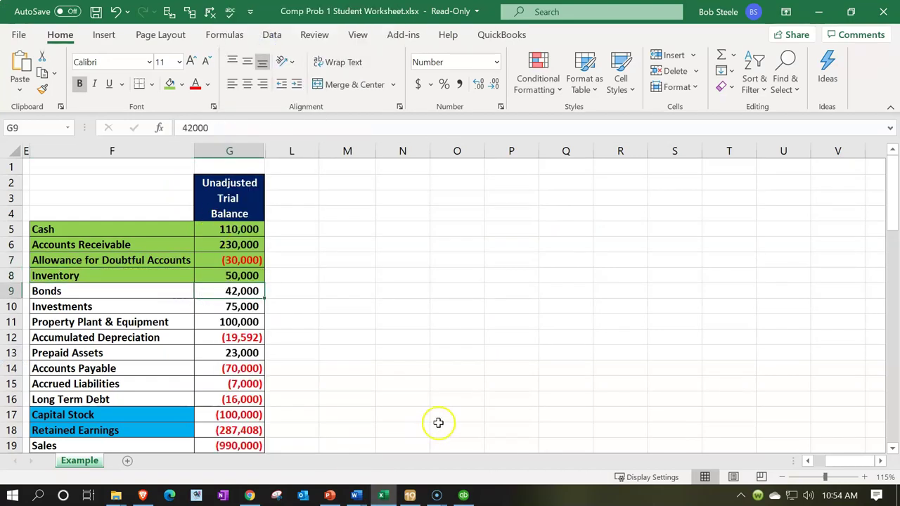
Switch to QuickBooks and add a new Other Current Asset account named Bonds from the chart of accounts.
{"action": "left_click", "coordinate": [386, 494]}
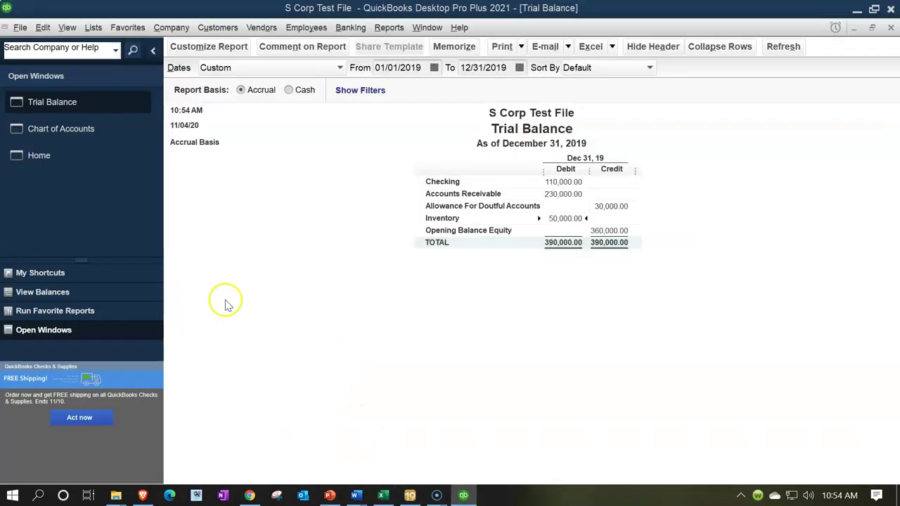
{"action": "left_click", "coordinate": [79, 130]}
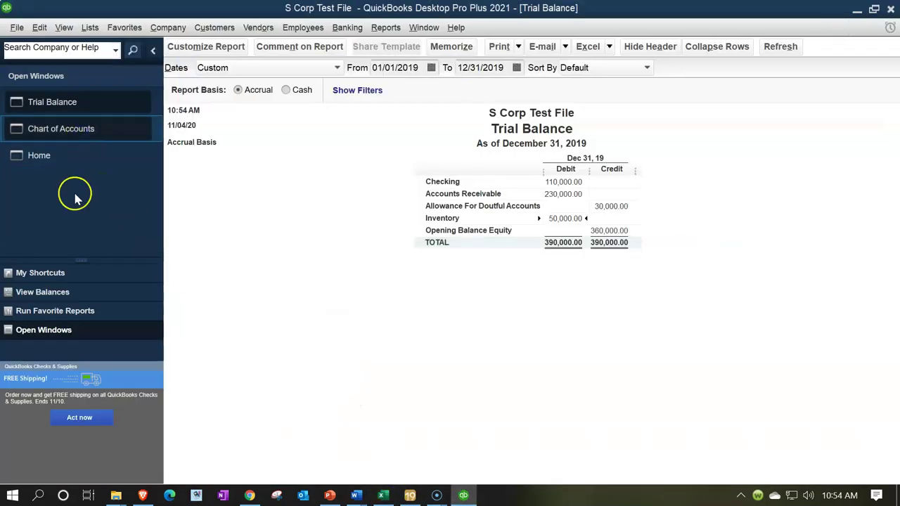
{"action": "left_click", "coordinate": [220, 475]}
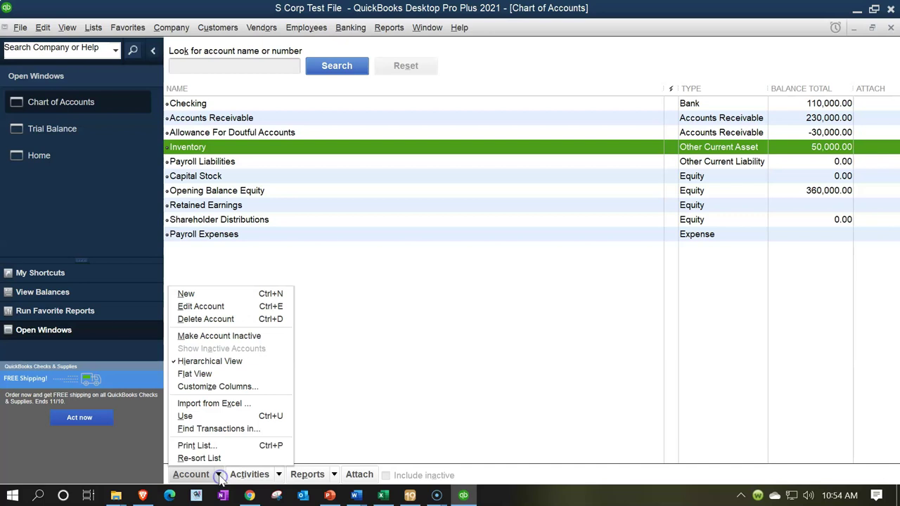
{"action": "left_click", "coordinate": [220, 294]}
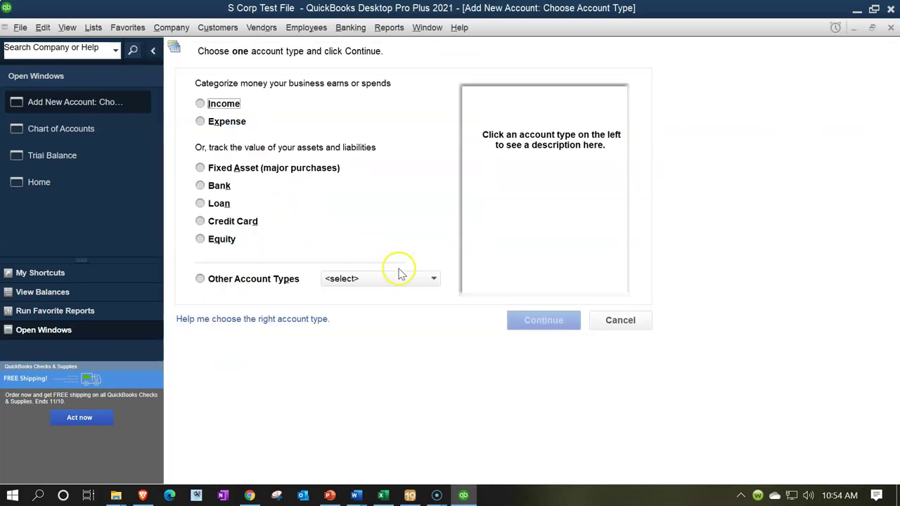
{"action": "left_click", "coordinate": [424, 278]}
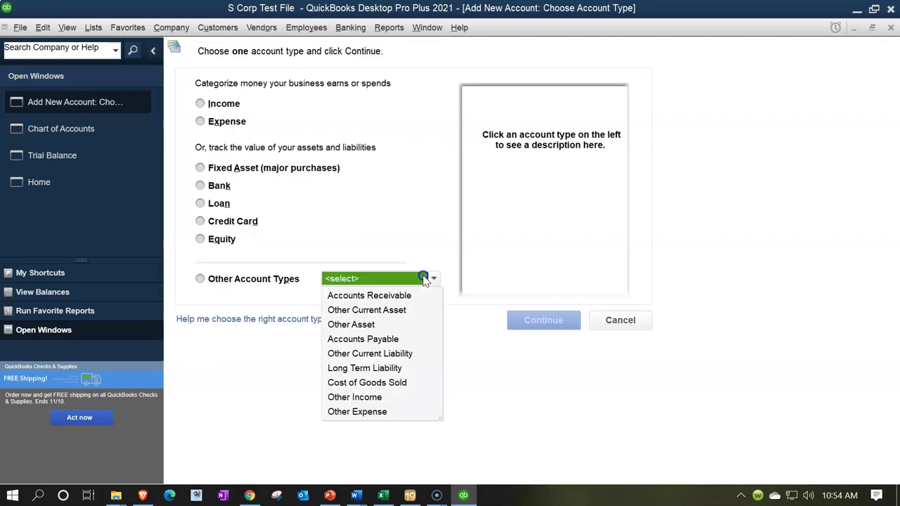
{"action": "left_click", "coordinate": [405, 314]}
{"action": "left_click", "coordinate": [542, 322]}
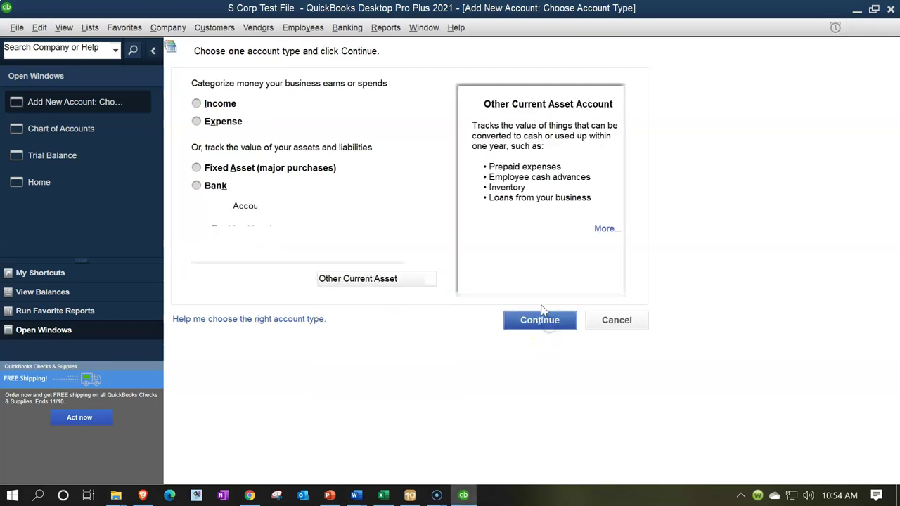
{"action": "left_click", "coordinate": [304, 104]}
{"action": "key", "text": "Tab"}
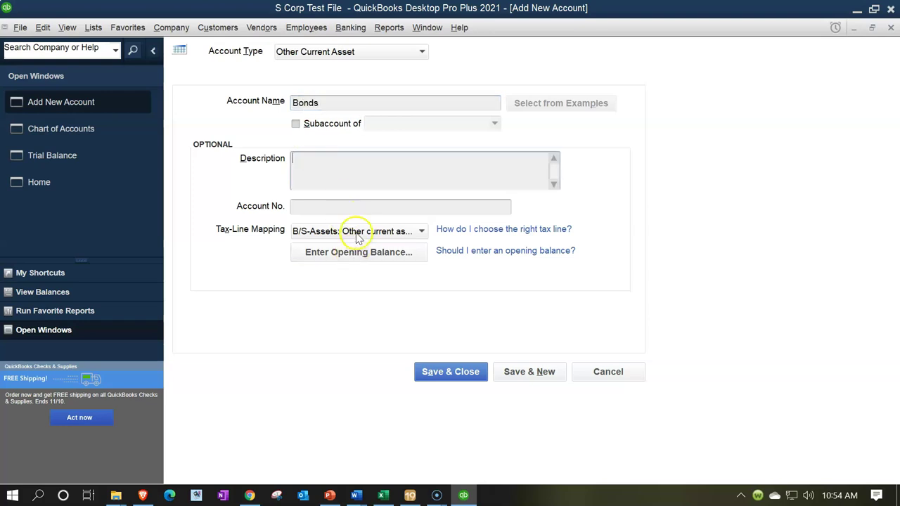
Give the Bonds account its opening balance from the Excel worksheet, 42,000 as of 01/01/2019.
{"action": "left_click", "coordinate": [360, 253]}
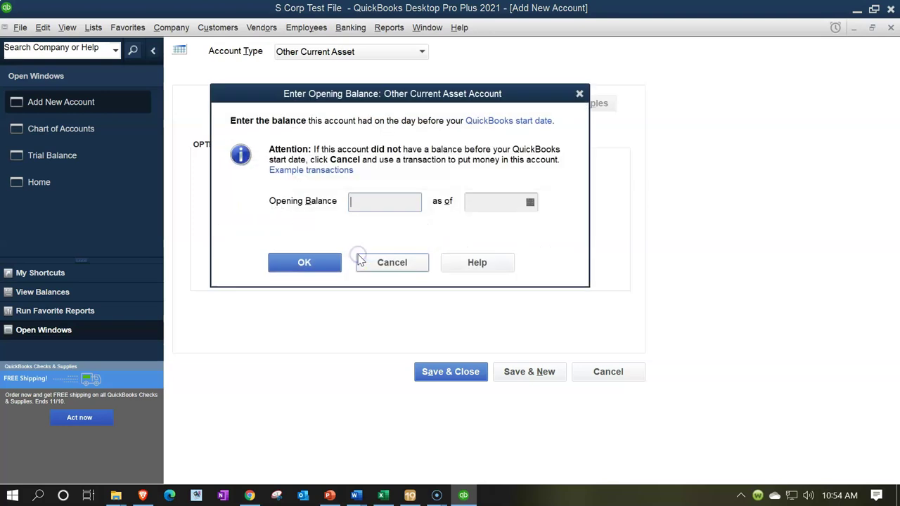
{"action": "left_click", "coordinate": [383, 495]}
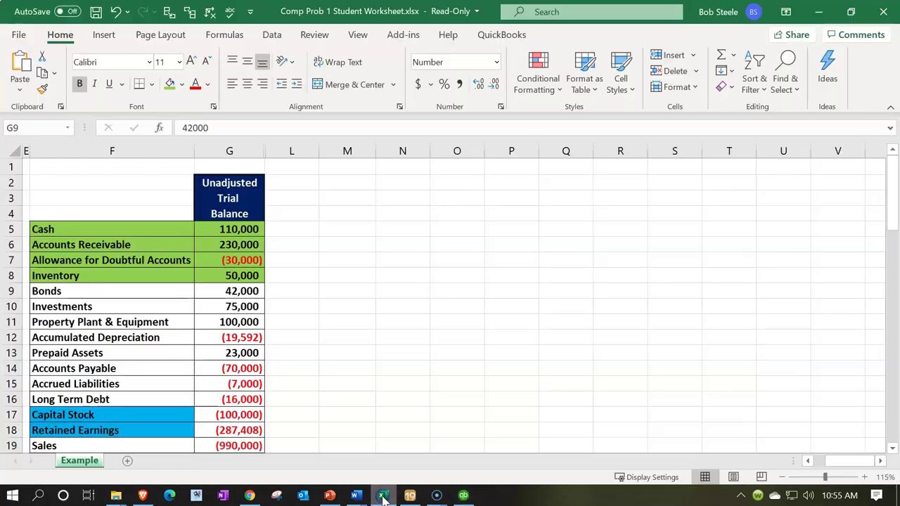
{"action": "left_click", "coordinate": [382, 495]}
{"action": "left_click", "coordinate": [382, 496]}
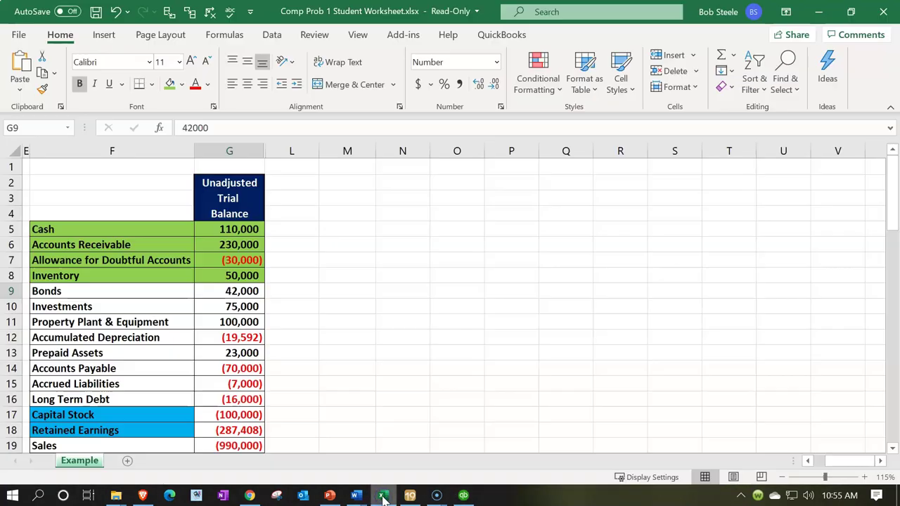
{"action": "left_click", "coordinate": [382, 495]}
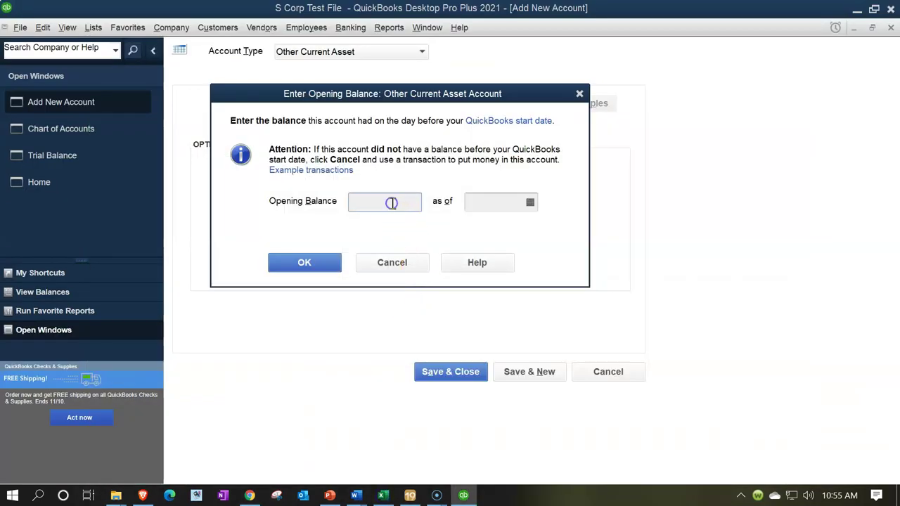
{"action": "type", "text": "42,000"}
{"action": "key", "text": "Tab"}
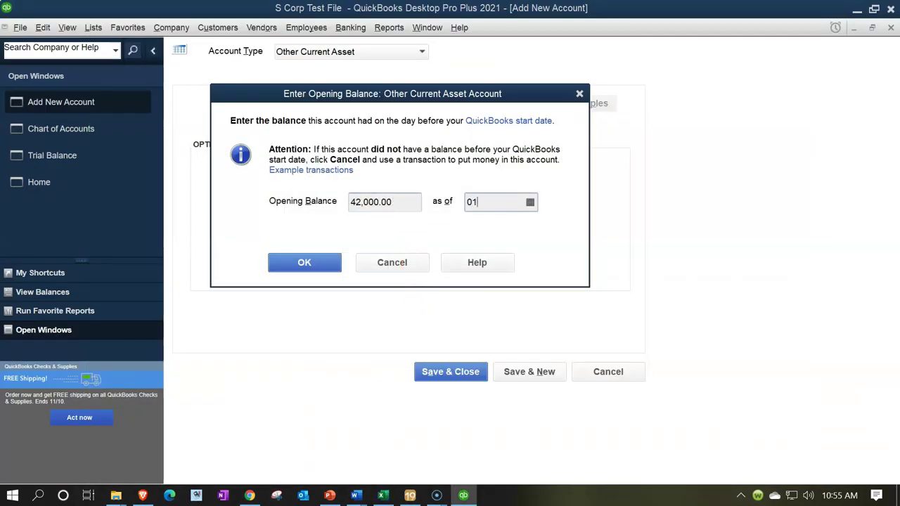
{"action": "key", "text": "Tab"}
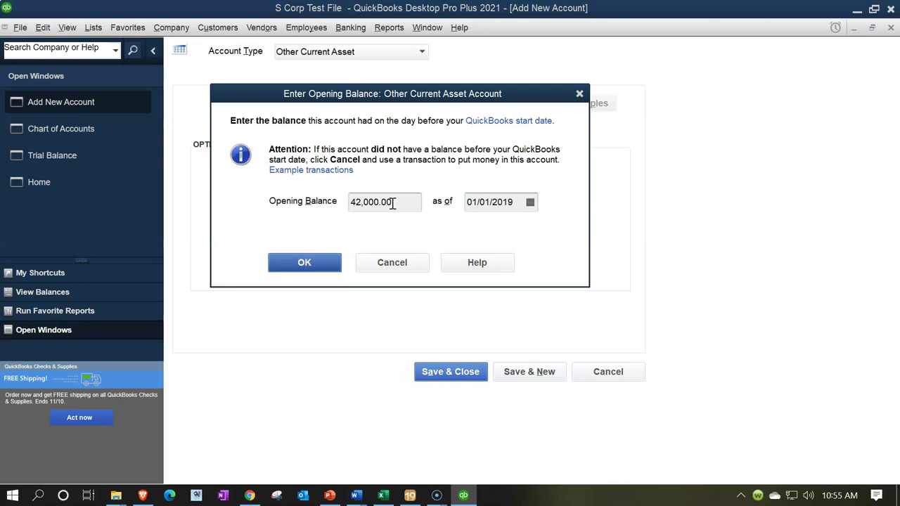
{"action": "left_click", "coordinate": [309, 262]}
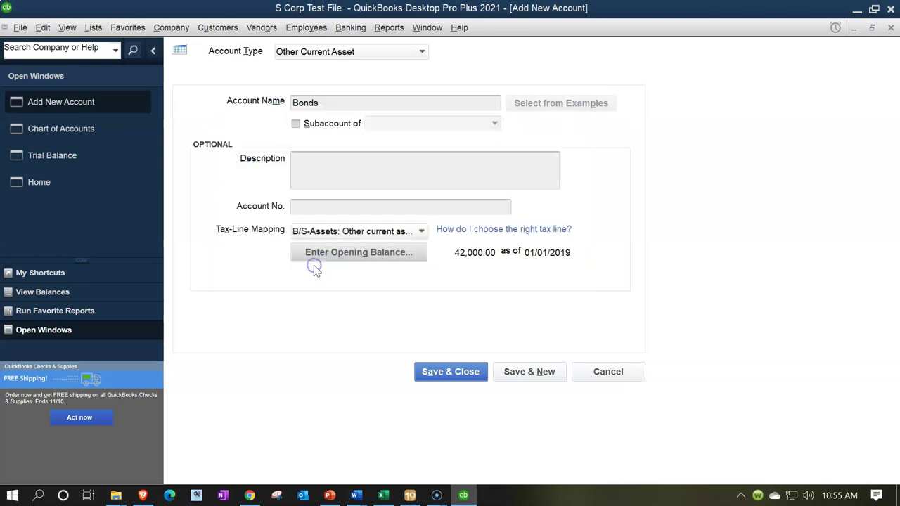
Save the Bonds account, accepting the past transaction date, and refresh the Trial Balance report.
{"action": "left_click", "coordinate": [430, 376]}
{"action": "left_click", "coordinate": [428, 255]}
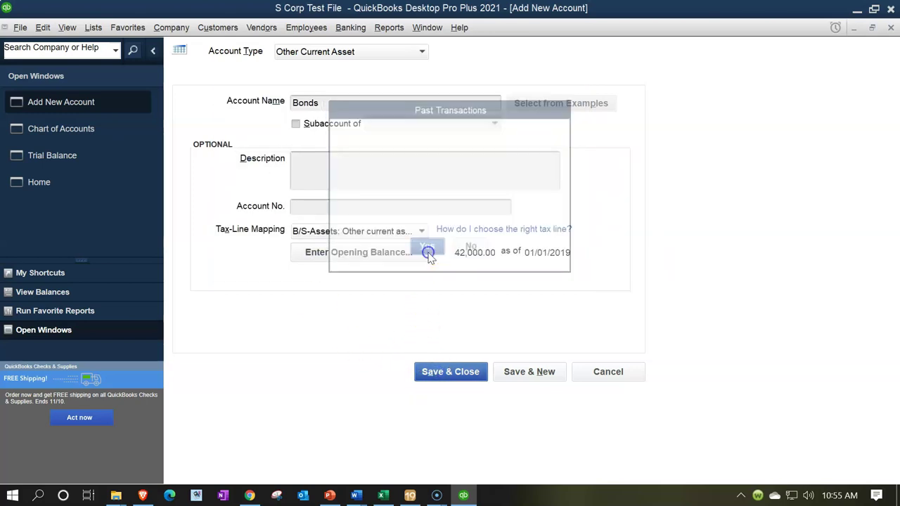
{"action": "left_click", "coordinate": [105, 130]}
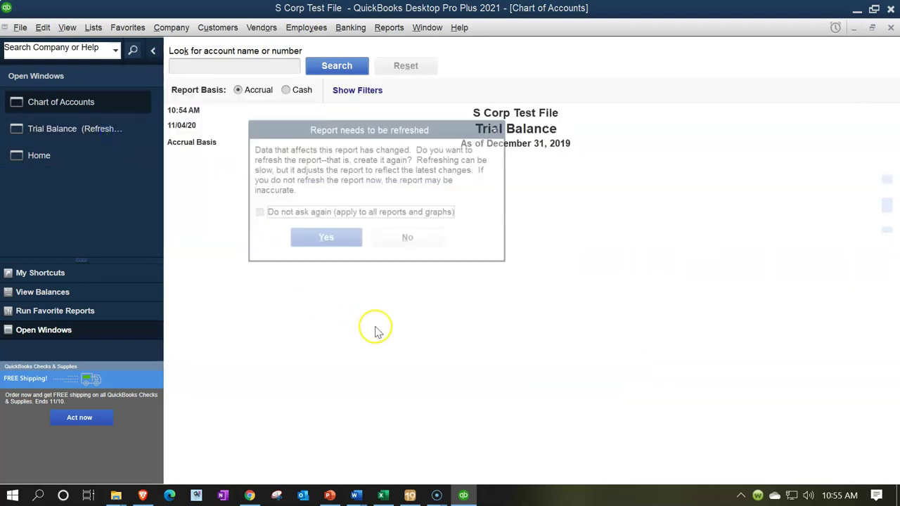
{"action": "left_click", "coordinate": [337, 237]}
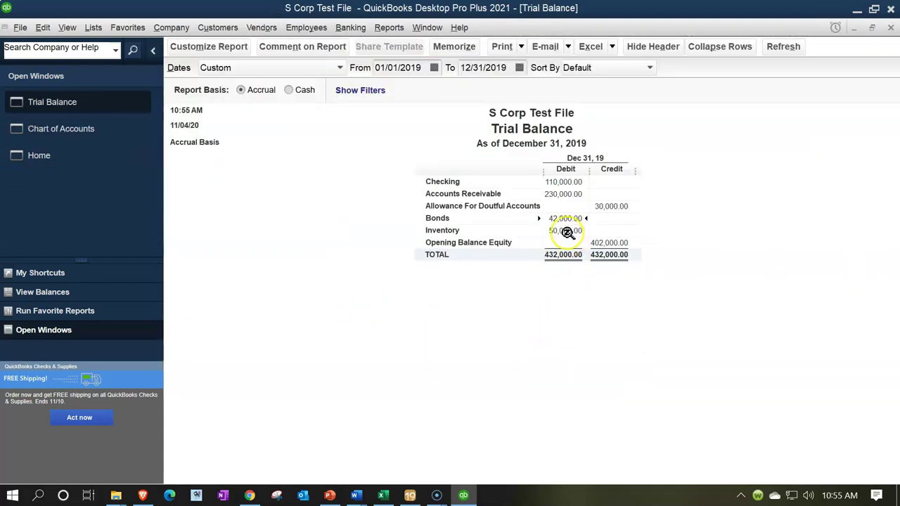
Switch to the Excel worksheet and fill the Bonds row, name and balance, with green to mark it as entered.
{"action": "left_click", "coordinate": [382, 495]}
{"action": "left_click_drag", "start_coordinate": [125, 291], "coordinate": [241, 293]}
{"action": "right_click", "coordinate": [242, 293]}
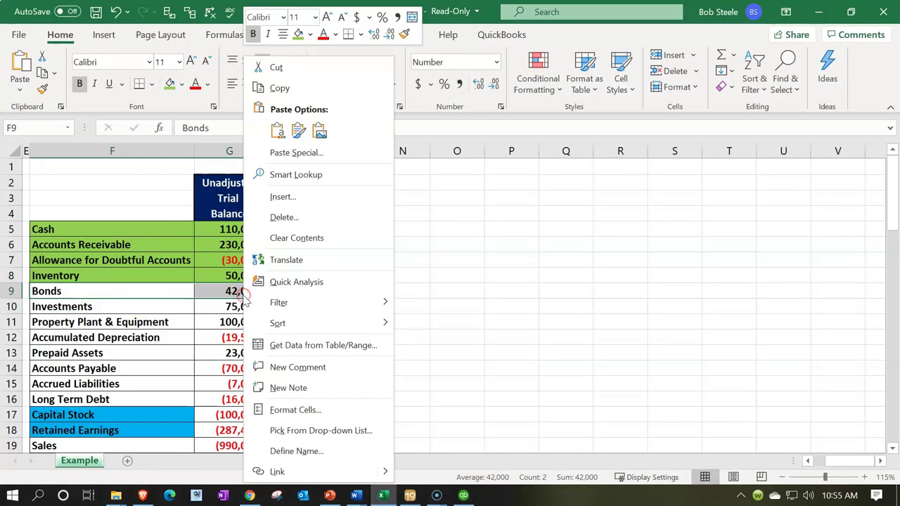
{"action": "left_click", "coordinate": [297, 35]}
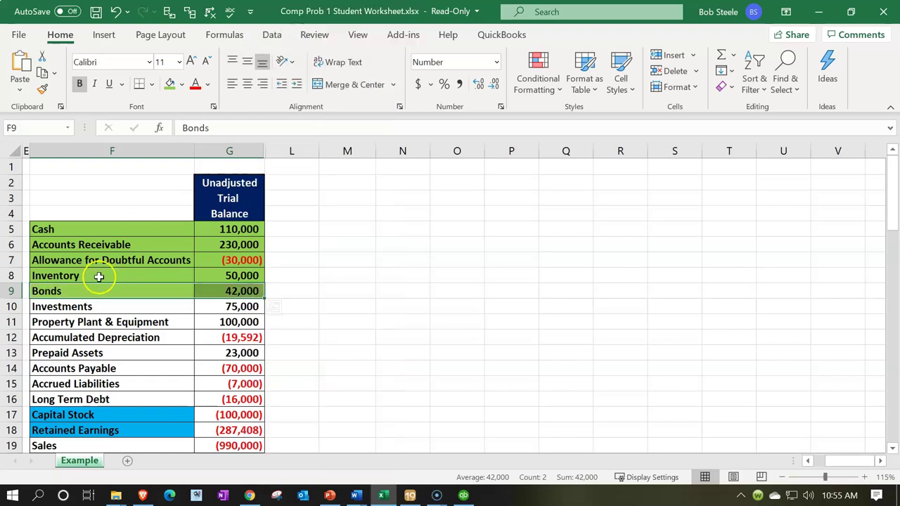
{"action": "left_click", "coordinate": [155, 308]}
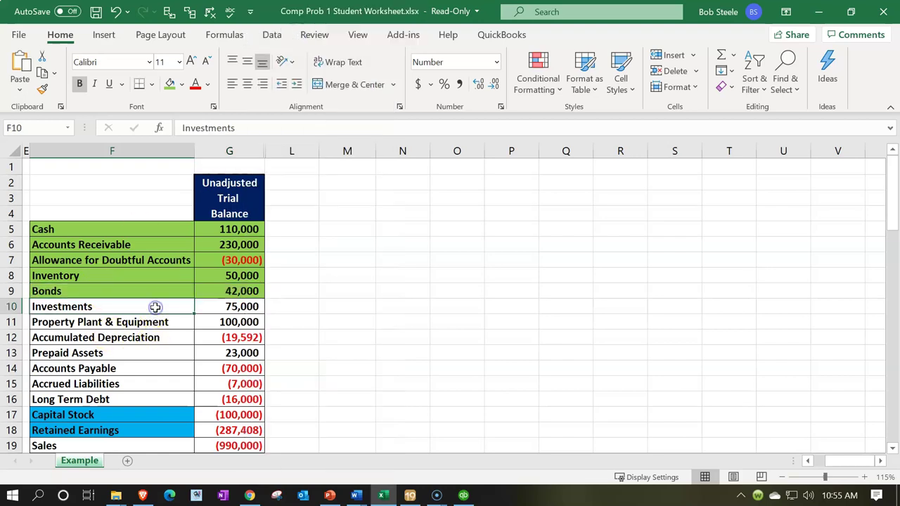
Switch to QuickBooks and add a new Other Current Asset account named Investments from the chart of accounts.
{"action": "left_click", "coordinate": [383, 495]}
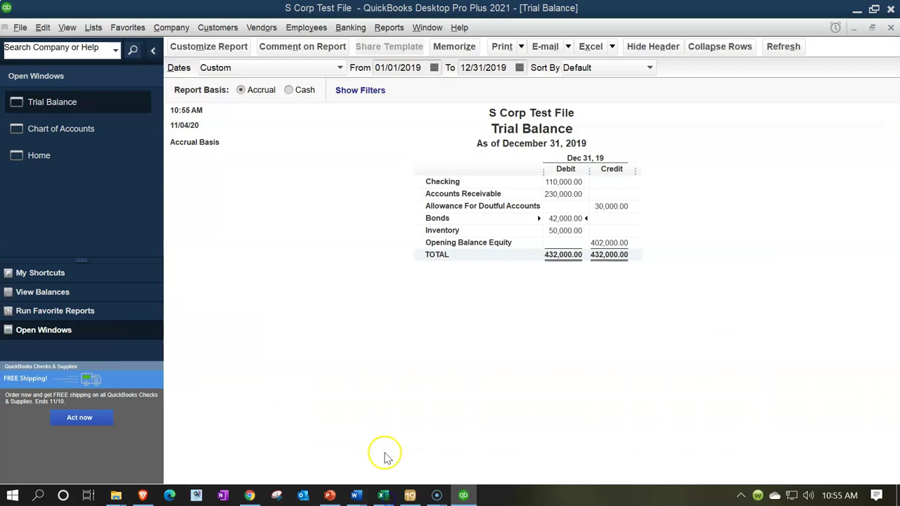
{"action": "left_click", "coordinate": [73, 131]}
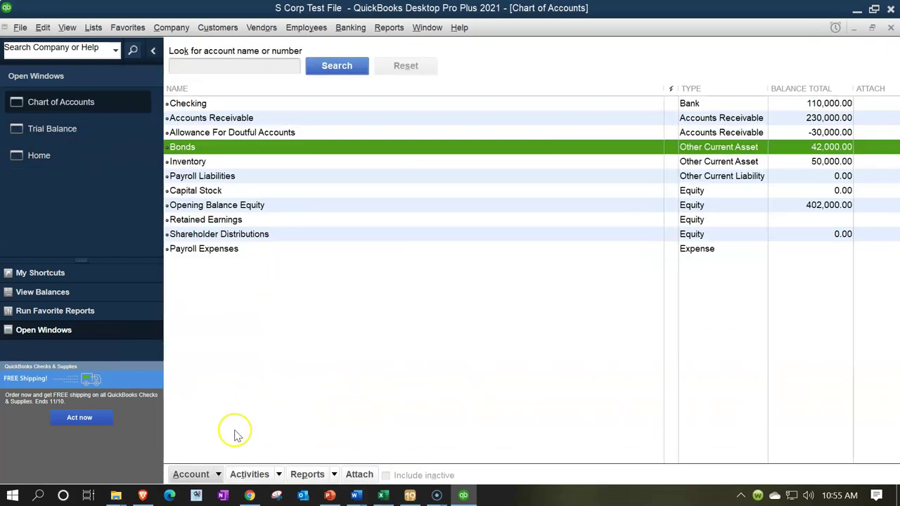
{"action": "left_click", "coordinate": [196, 474]}
{"action": "left_click", "coordinate": [199, 293]}
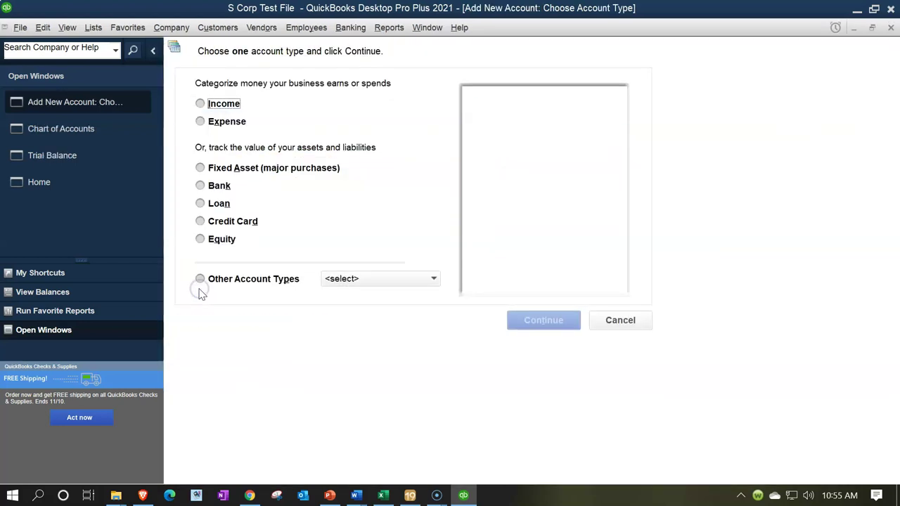
{"action": "left_click", "coordinate": [406, 280]}
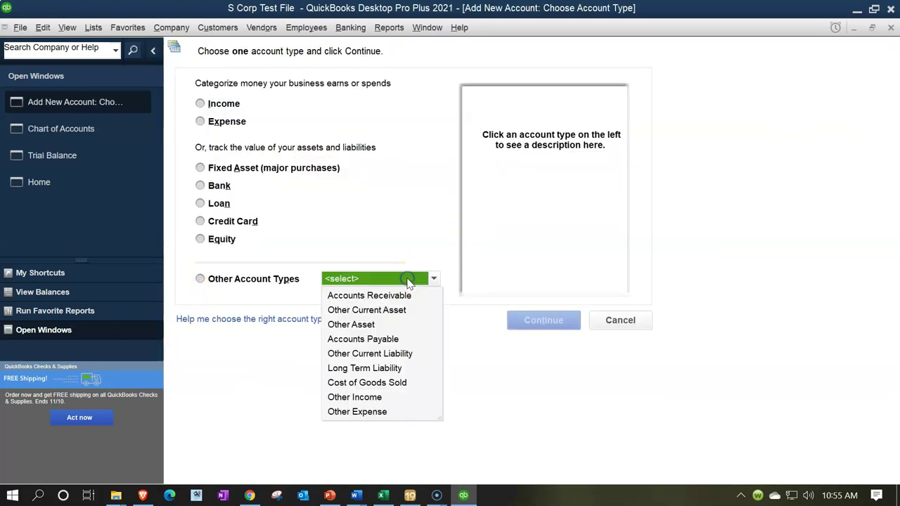
{"action": "left_click", "coordinate": [394, 310]}
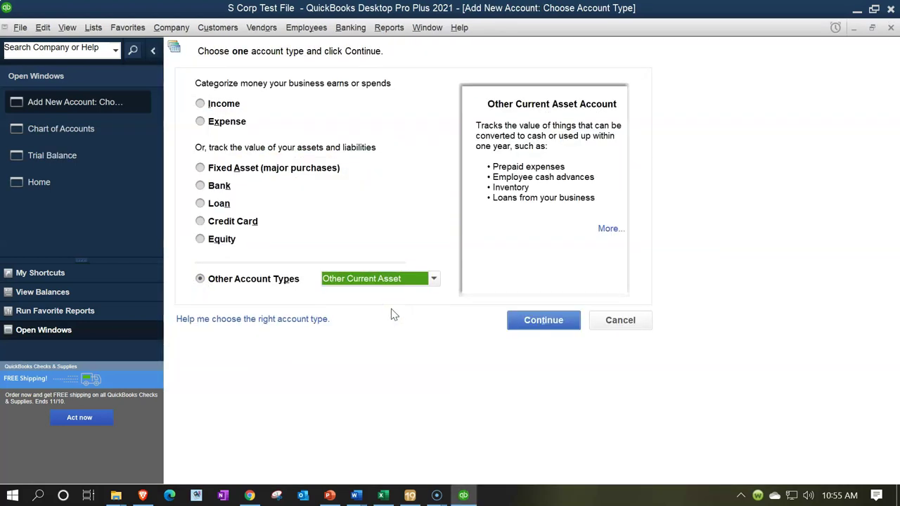
{"action": "left_click", "coordinate": [510, 323]}
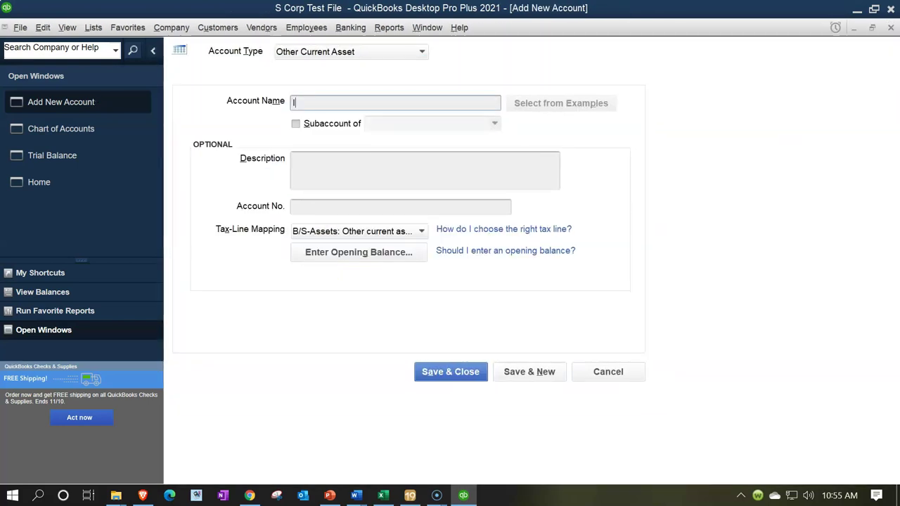
{"action": "type", "text": "ments"}
{"action": "key", "text": "Tab"}
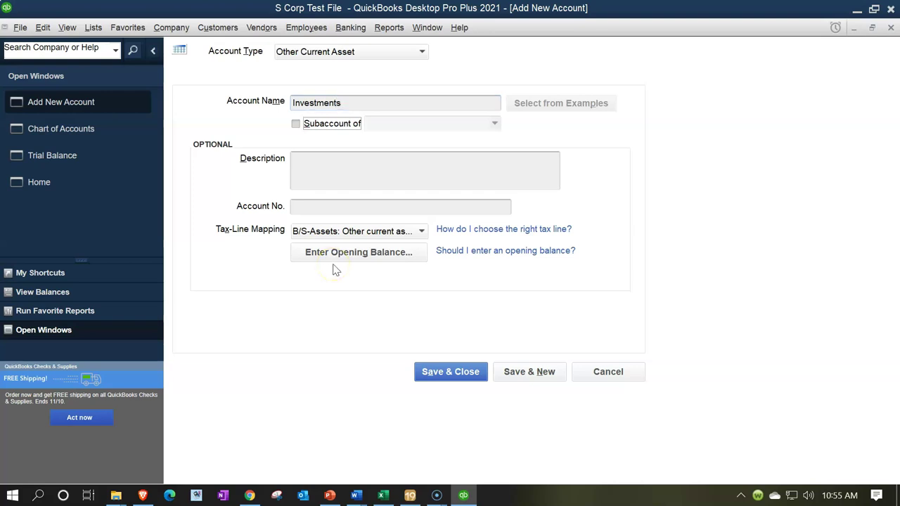
Give the Investments account its opening balance from the Excel worksheet, 75,000 as of 01/01/2019.
{"action": "left_click", "coordinate": [338, 259]}
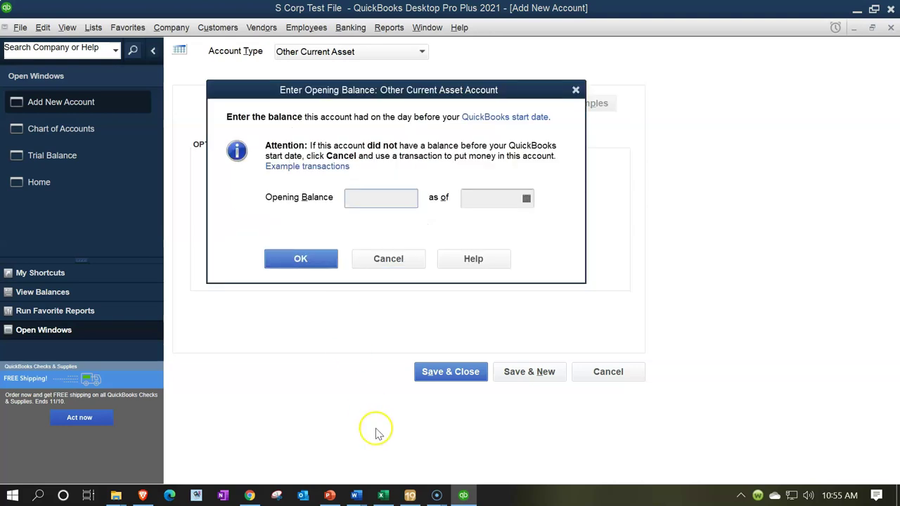
{"action": "left_click", "coordinate": [383, 496]}
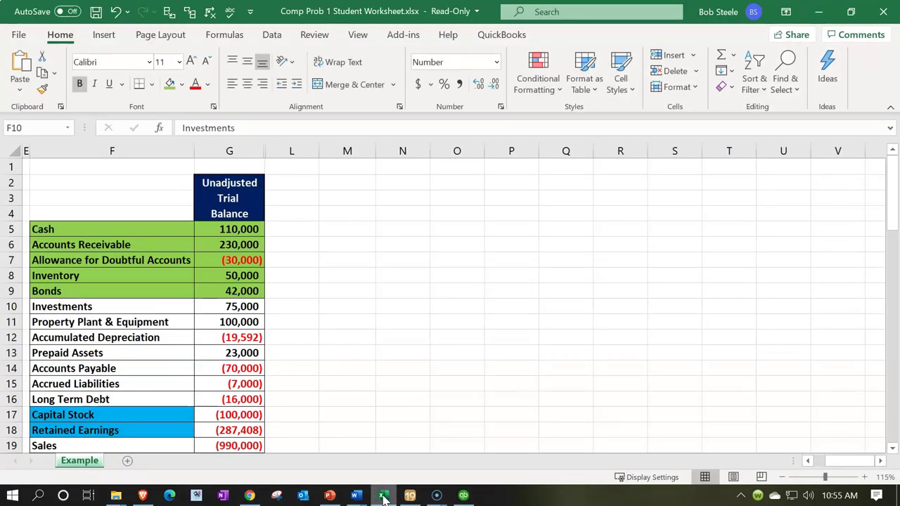
{"action": "left_click", "coordinate": [383, 496]}
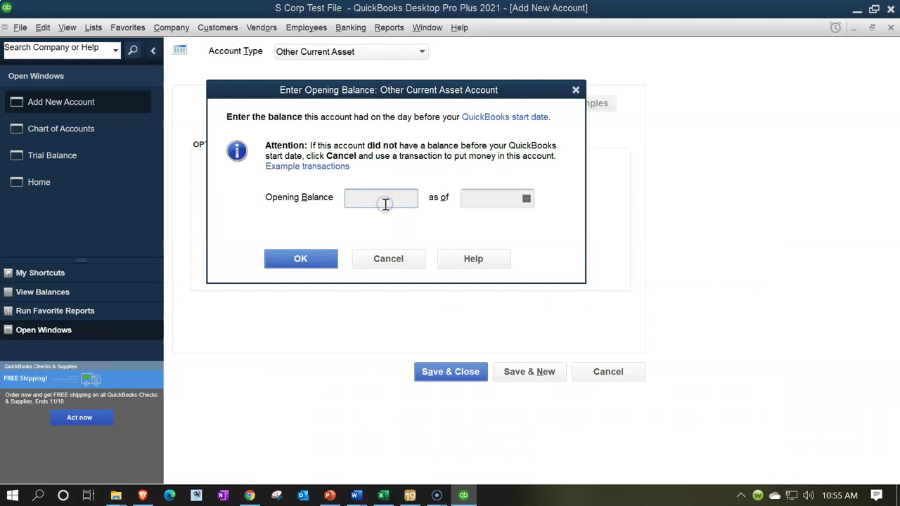
{"action": "type", "text": "75,000"}
{"action": "key", "text": "Tab"}
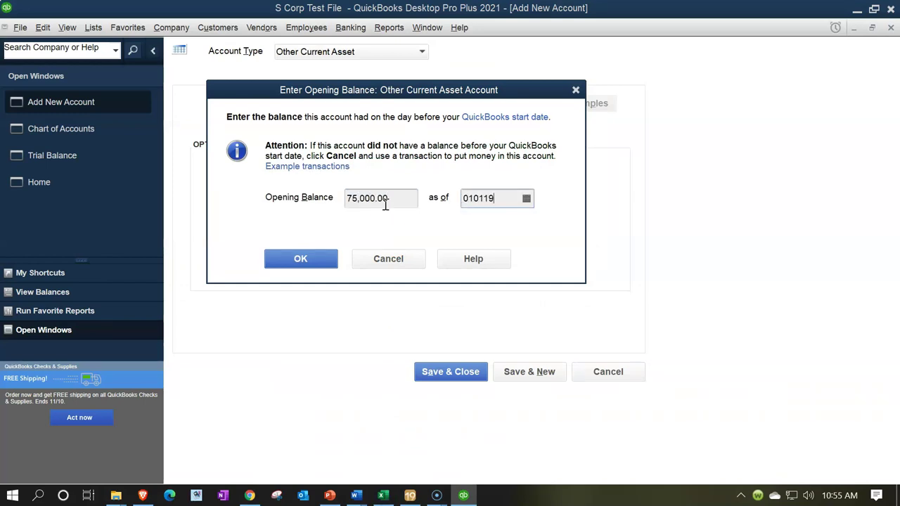
{"action": "key", "text": "Tab"}
{"action": "left_click", "coordinate": [321, 258]}
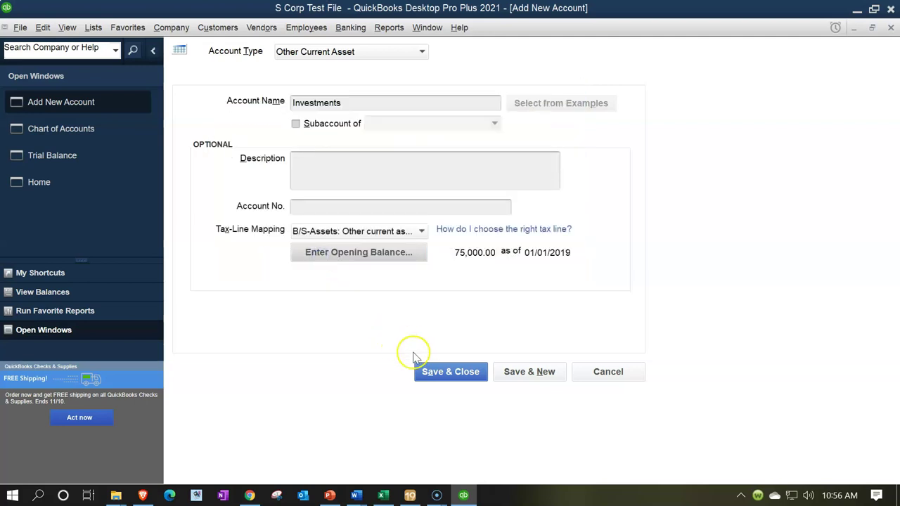
Save the Investments account, accepting the past transaction date, and refresh the Trial Balance report.
{"action": "left_click", "coordinate": [428, 370]}
{"action": "left_click", "coordinate": [426, 245]}
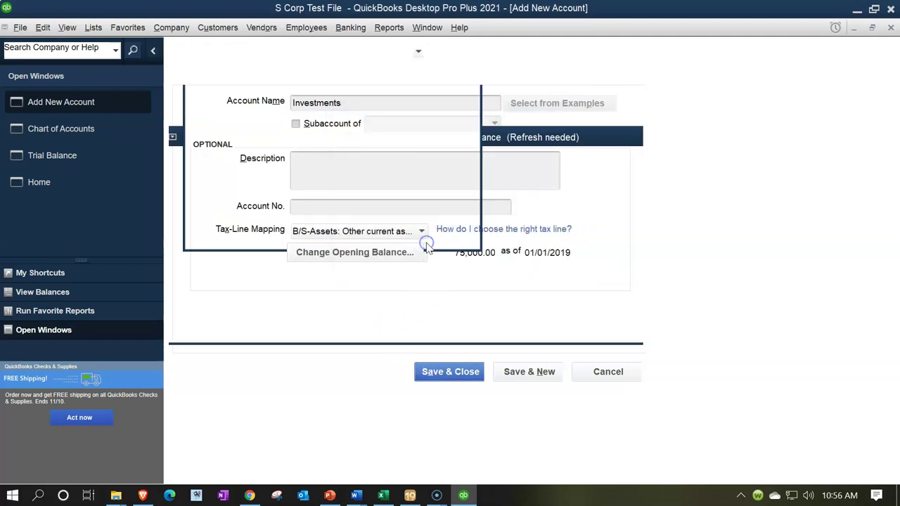
{"action": "left_click", "coordinate": [87, 131]}
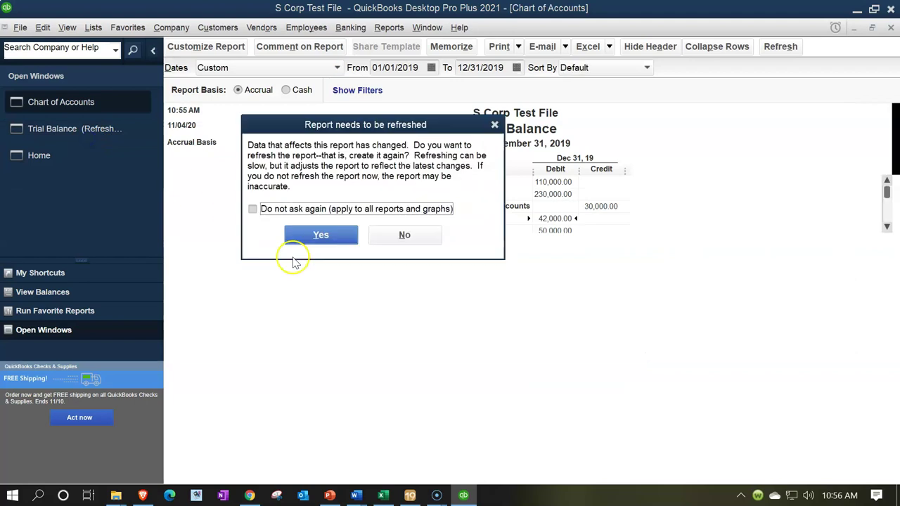
{"action": "left_click", "coordinate": [321, 237]}
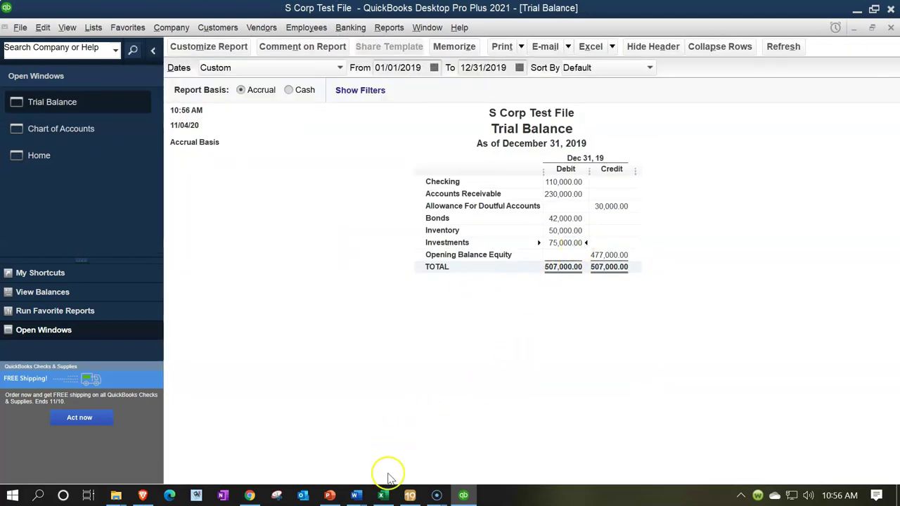
Switch to the Excel worksheet and fill the Investments row, name and balance, with green to mark it as entered.
{"action": "left_click", "coordinate": [383, 495]}
{"action": "left_click_drag", "start_coordinate": [140, 303], "coordinate": [200, 309]}
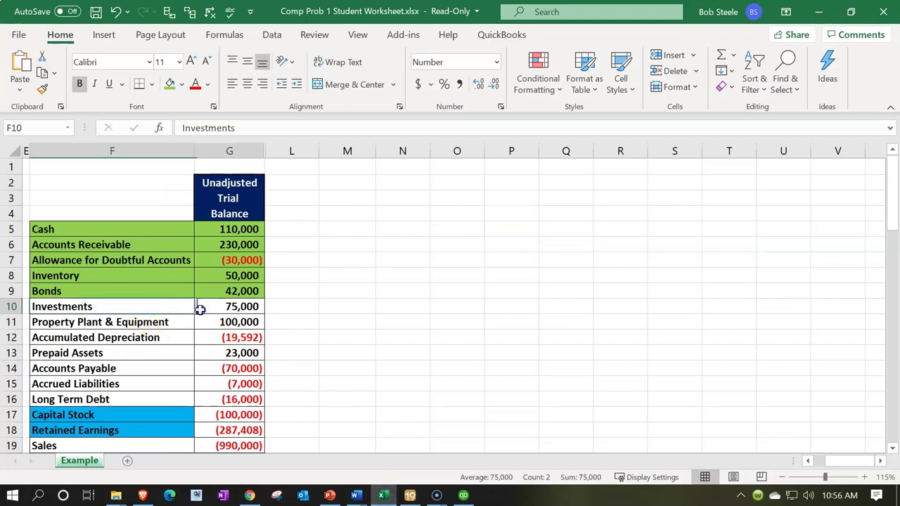
{"action": "right_click", "coordinate": [211, 308]}
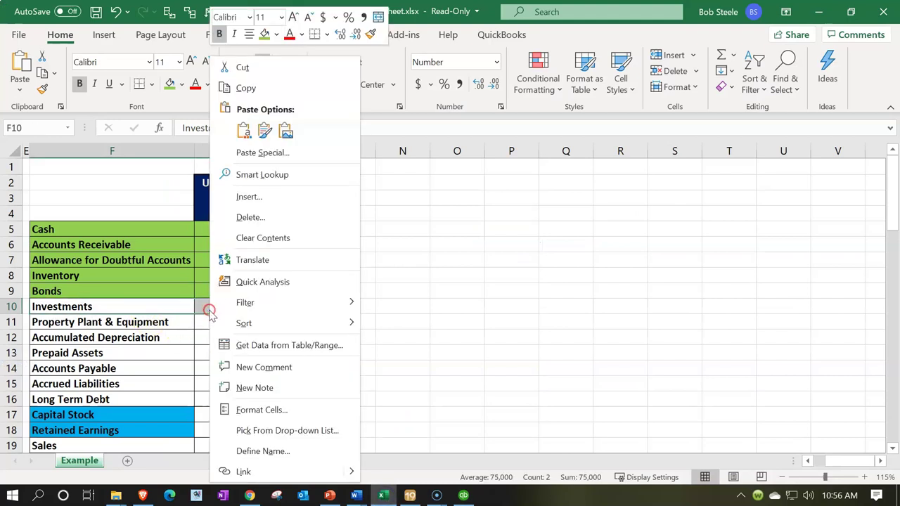
{"action": "left_click", "coordinate": [264, 34]}
{"action": "left_click", "coordinate": [214, 322]}
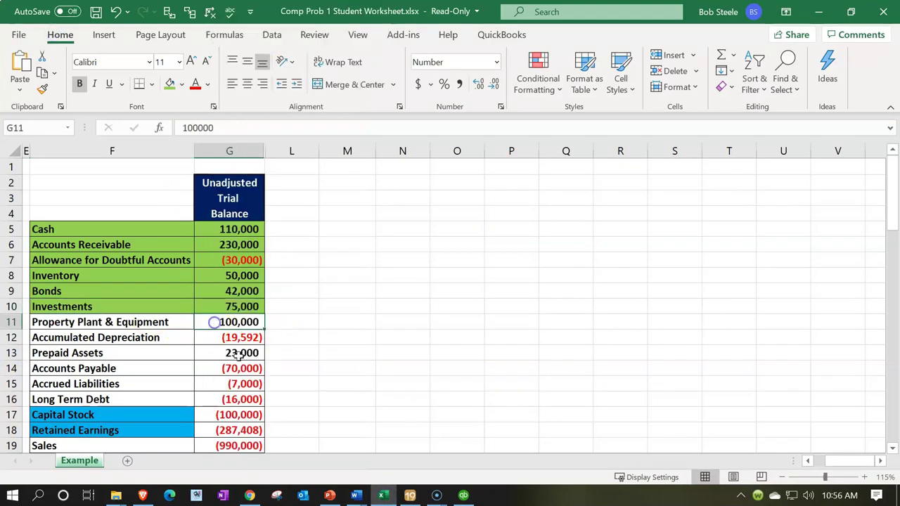
Switch to QuickBooks and create a new account of type Fixed Asset from the chart of accounts.
{"action": "left_click", "coordinate": [383, 495]}
{"action": "left_click", "coordinate": [54, 157]}
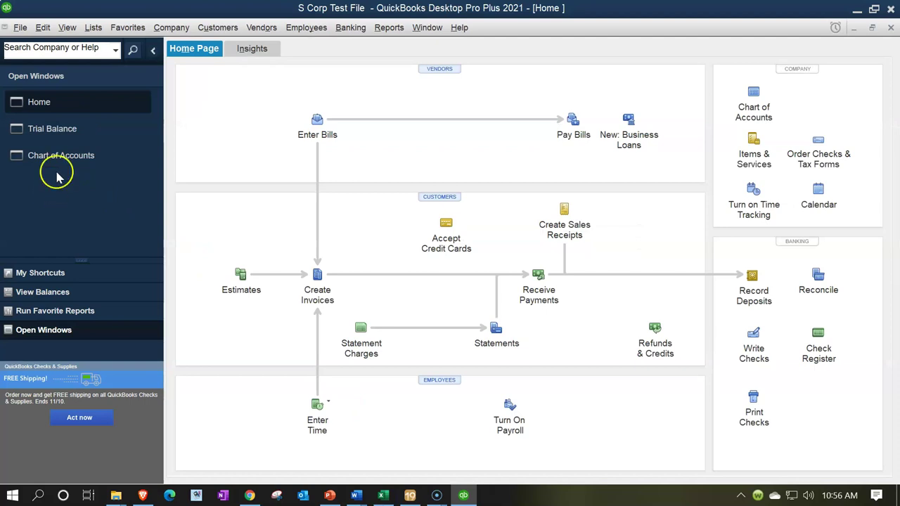
{"action": "left_click", "coordinate": [62, 155]}
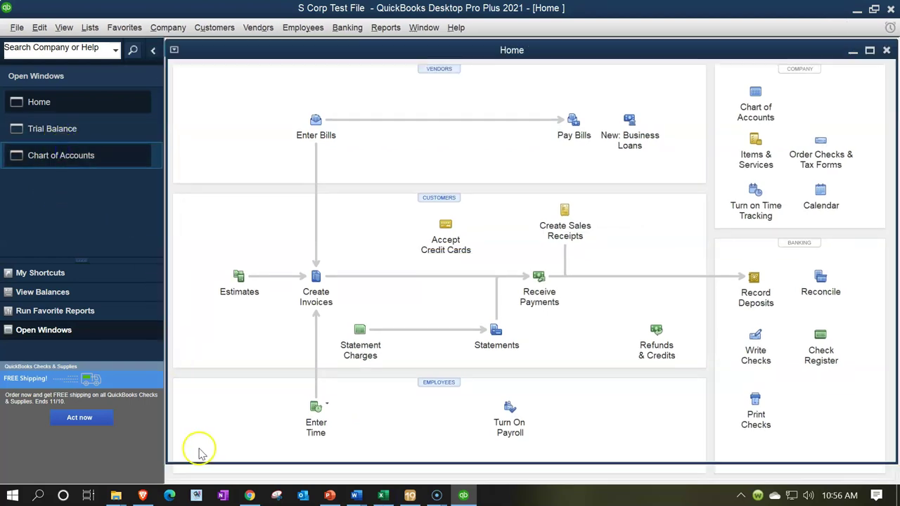
{"action": "left_click", "coordinate": [193, 474]}
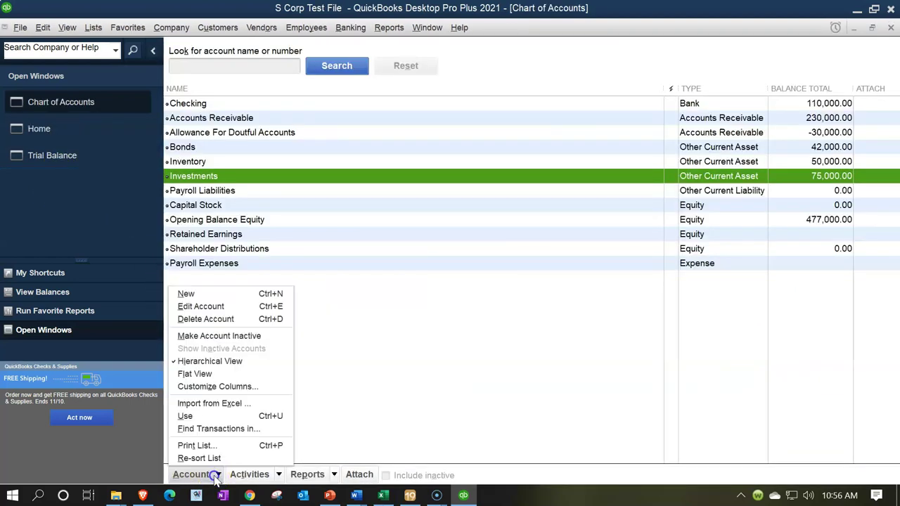
{"action": "left_click", "coordinate": [198, 294]}
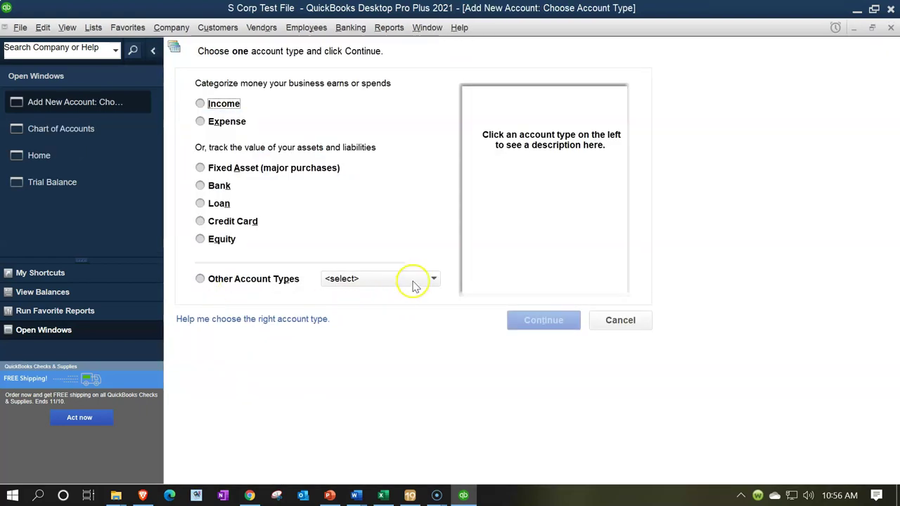
{"action": "left_click", "coordinate": [239, 168]}
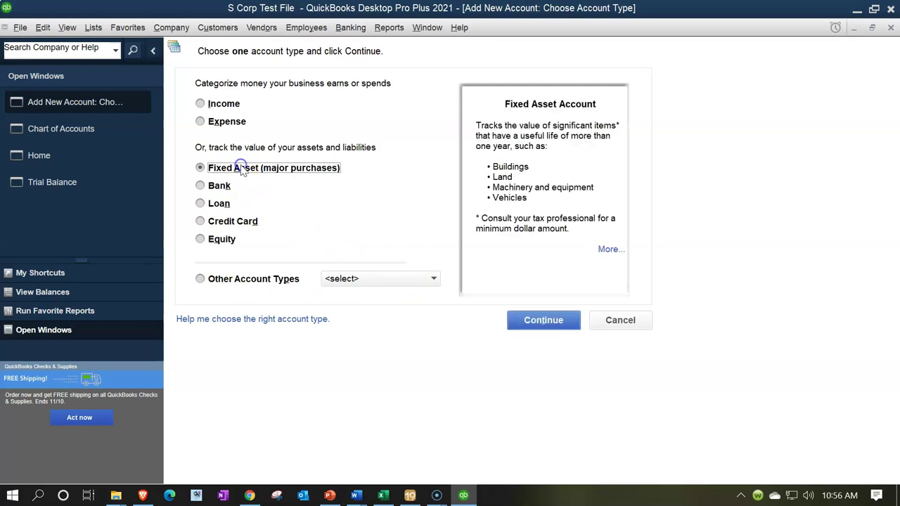
{"action": "left_click", "coordinate": [520, 324]}
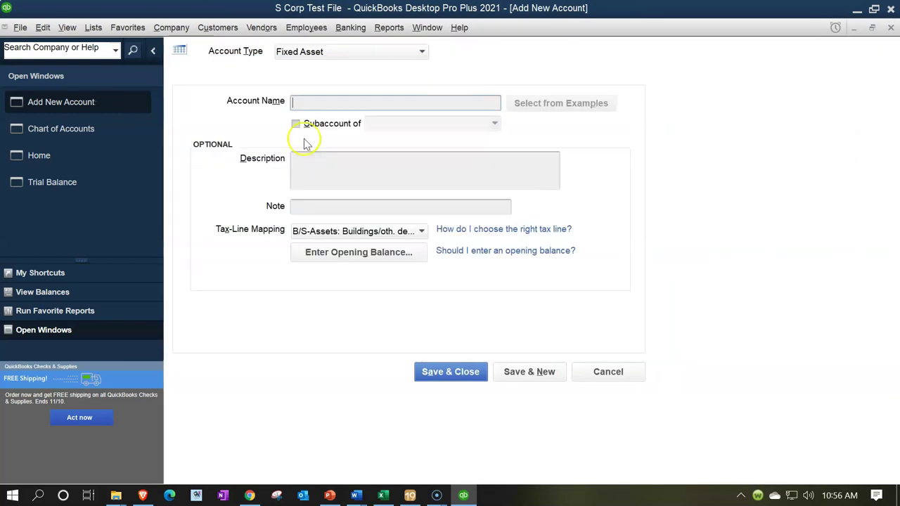
Name the fixed asset account Property Plan & Equipment and map it to the tax line B/S-Assets: Buildings/oth. depr. assets.
{"action": "left_click", "coordinate": [382, 495]}
{"action": "left_click", "coordinate": [326, 100]}
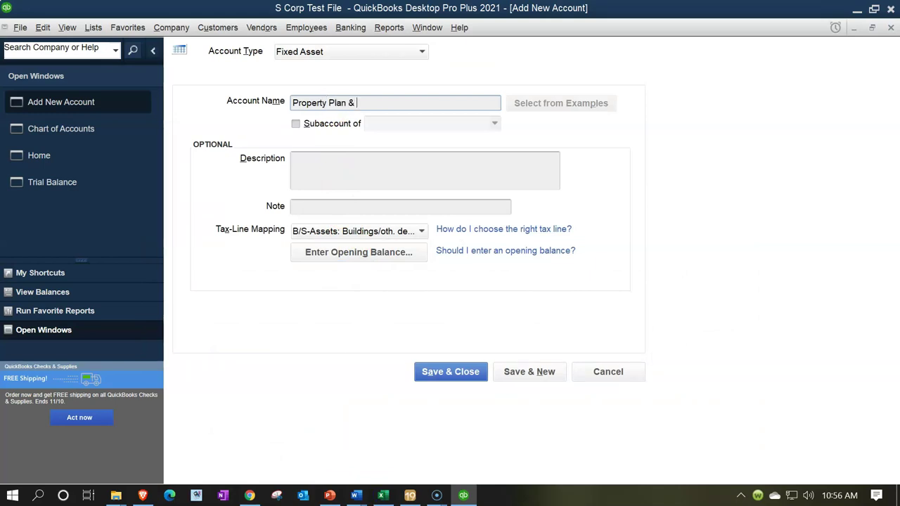
{"action": "key", "text": "Tab"}
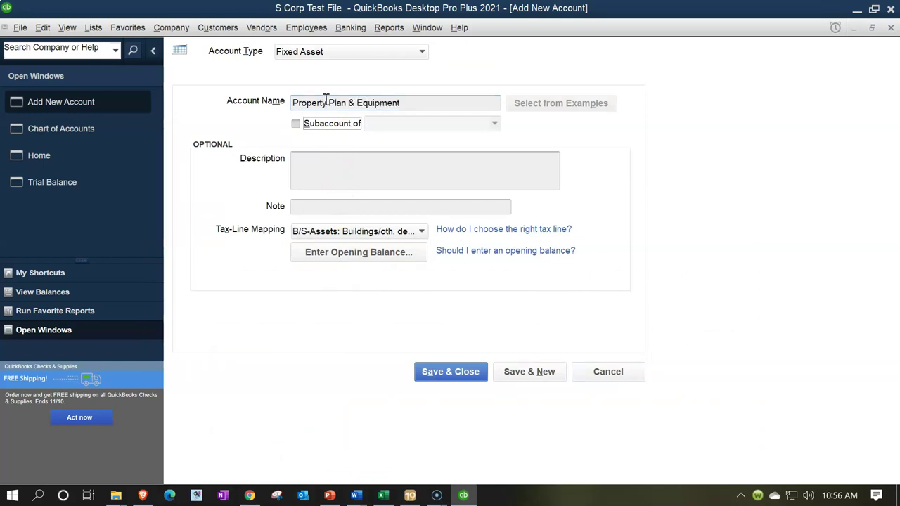
{"action": "left_click", "coordinate": [420, 231]}
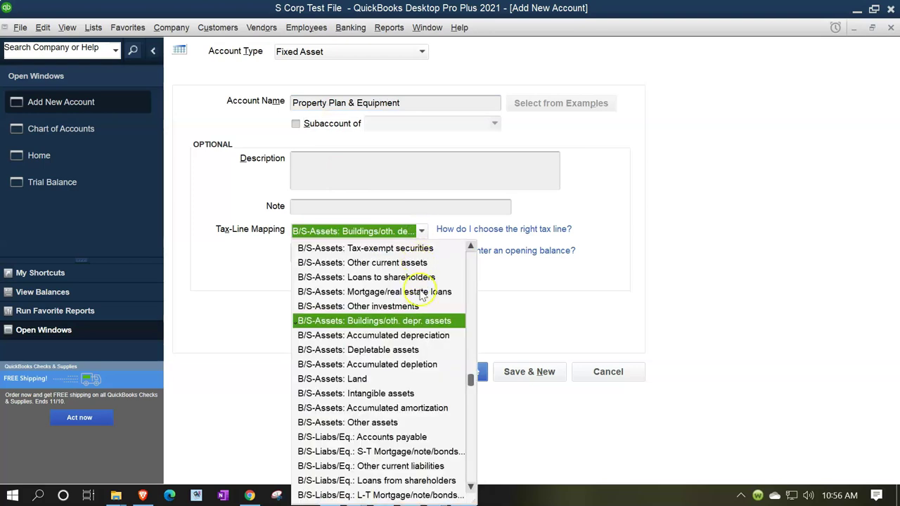
{"action": "left_click", "coordinate": [342, 322]}
Give the Property Plan & Equipment account its opening balance from the Excel worksheet, 100,000 as of 01/01/2019.
{"action": "left_click", "coordinate": [348, 258]}
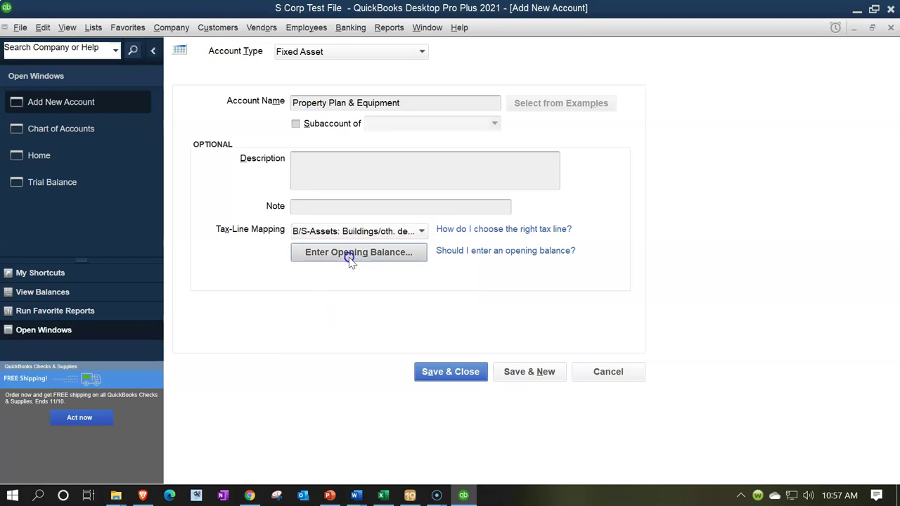
{"action": "left_click", "coordinate": [383, 496]}
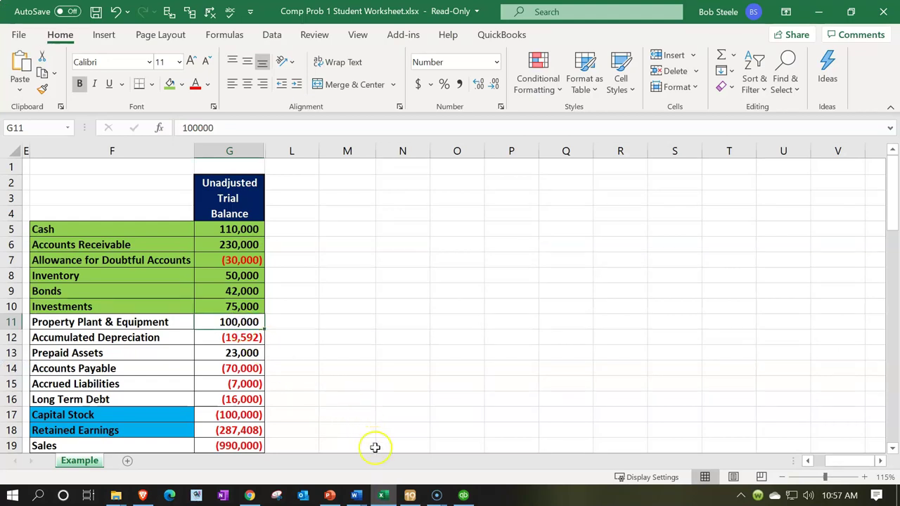
{"action": "left_click", "coordinate": [383, 496]}
{"action": "left_click", "coordinate": [381, 202]}
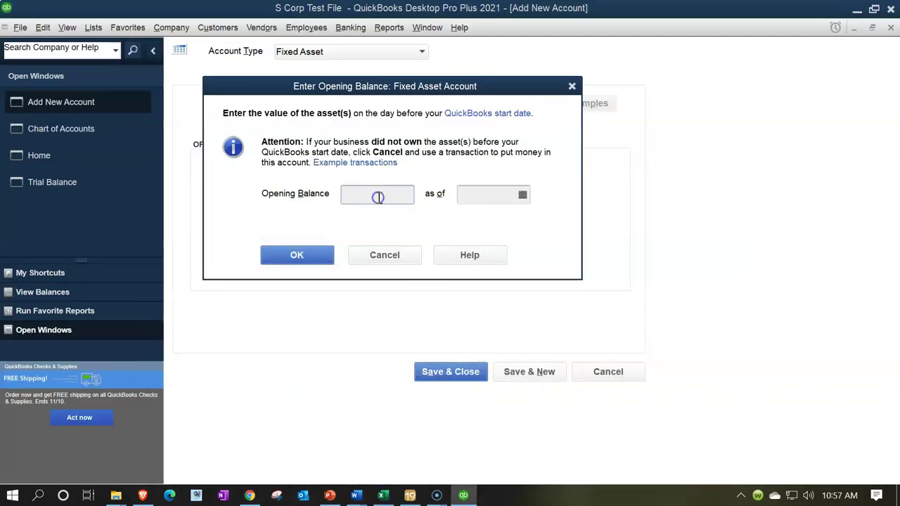
{"action": "key", "text": "Tab"}
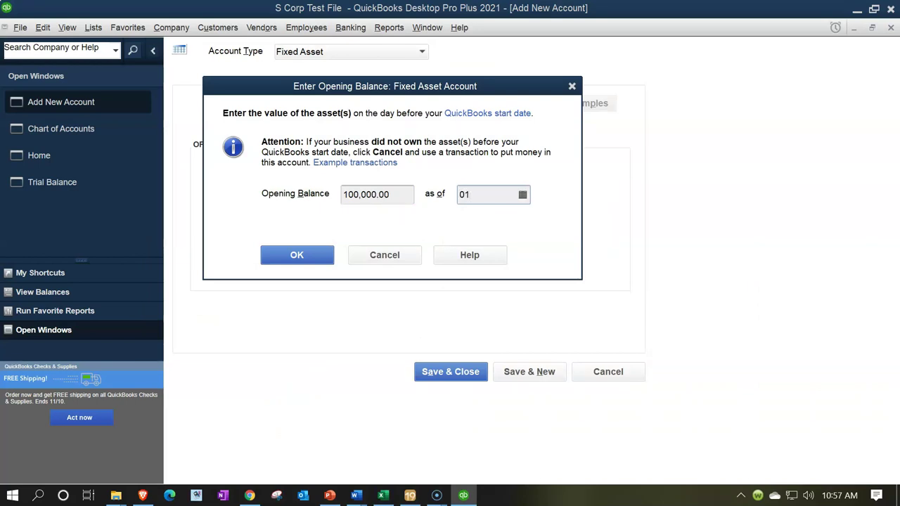
{"action": "type", "text": "01/01/2019"}
{"action": "key", "text": "Tab"}
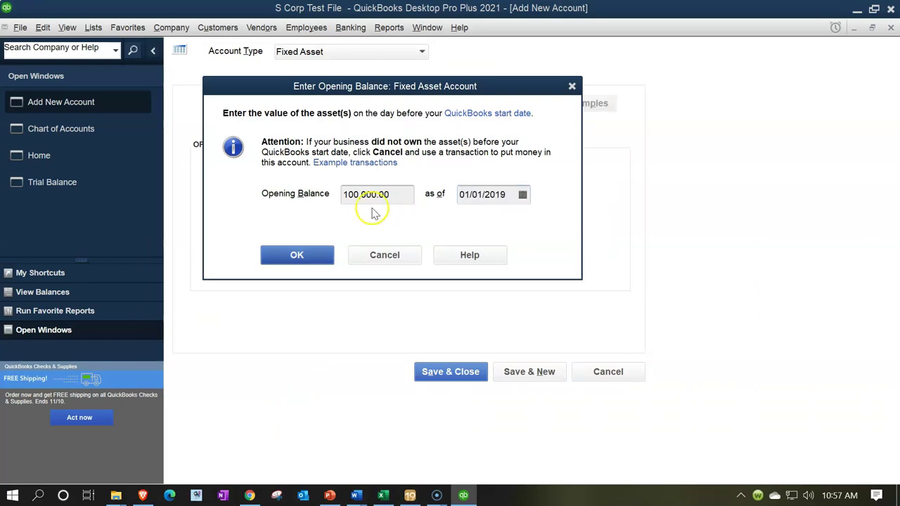
{"action": "left_click", "coordinate": [298, 255]}
Save the Property Plan & Equipment account, accepting the past transaction date, and refresh the Trial Balance report.
{"action": "left_click", "coordinate": [449, 373]}
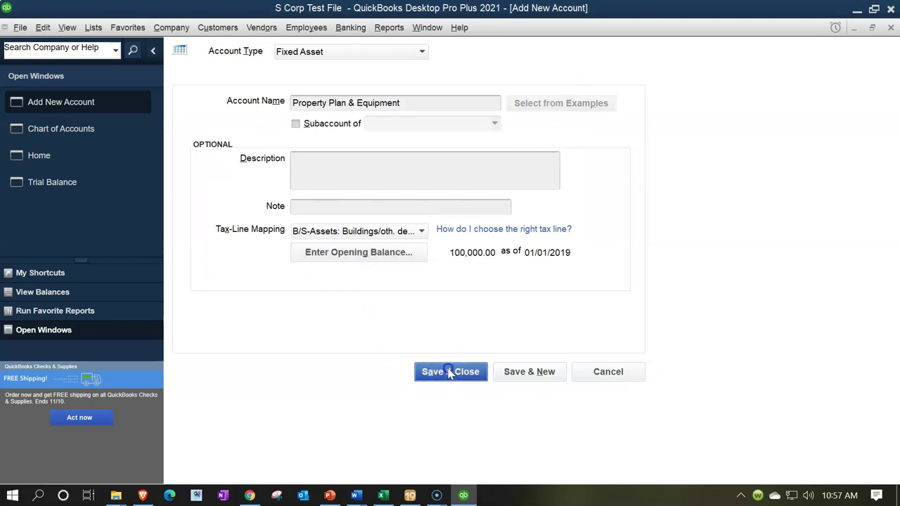
{"action": "left_click", "coordinate": [426, 305]}
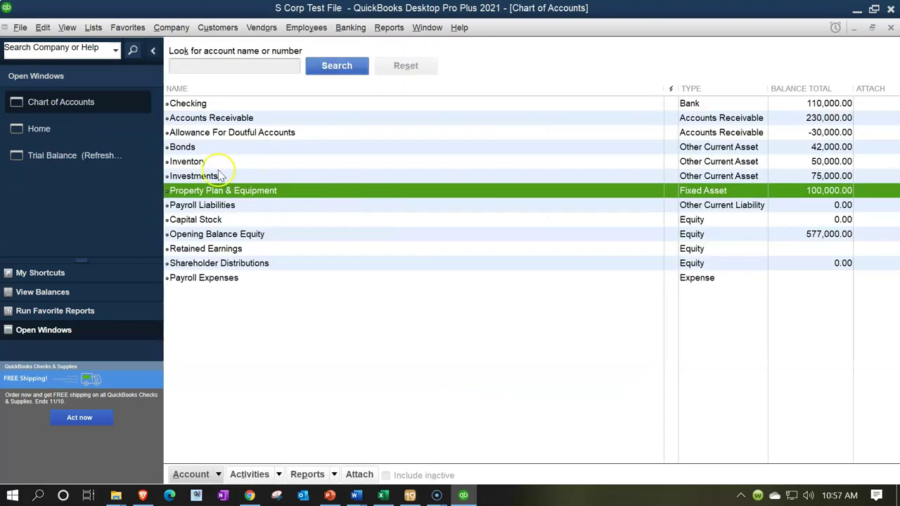
{"action": "left_click", "coordinate": [85, 156]}
{"action": "left_click", "coordinate": [341, 232]}
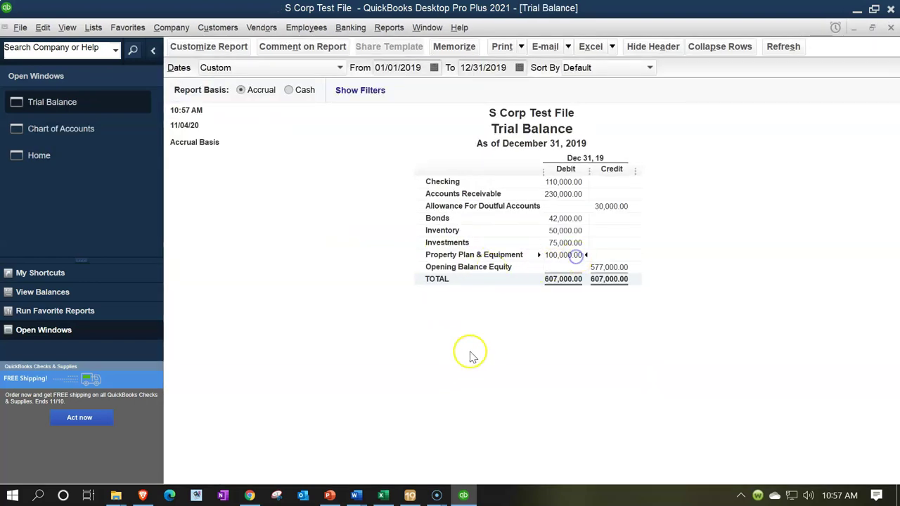
Switch to the Excel worksheet and fill the Property Plant & Equipment row, name and balance, with green to mark it as entered.
{"action": "left_click", "coordinate": [383, 494]}
{"action": "left_click_drag", "start_coordinate": [180, 322], "coordinate": [203, 326]}
{"action": "right_click", "coordinate": [212, 325]}
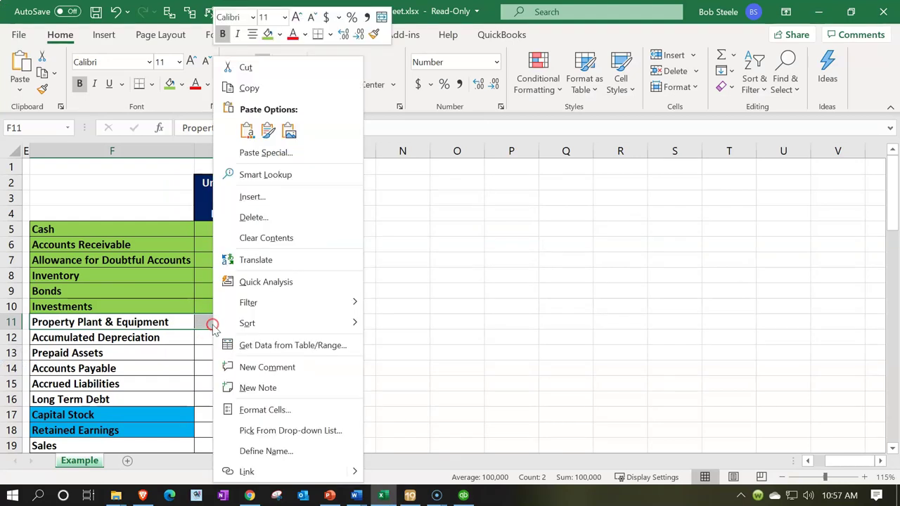
{"action": "left_click", "coordinate": [267, 33]}
{"action": "left_click", "coordinate": [217, 232]}
{"action": "scroll", "coordinate": [365, 436], "scroll_direction": "down", "scroll_amount": 1}
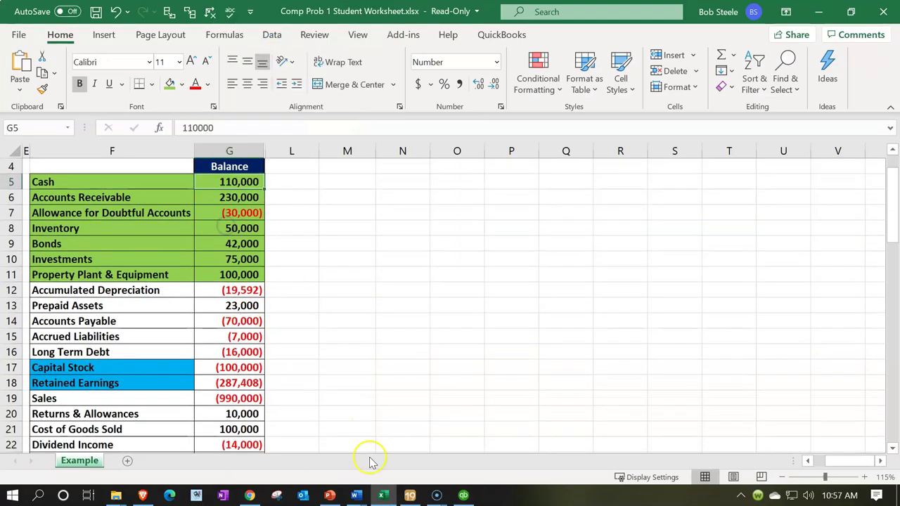
Switch to QuickBooks and add a new Fixed Asset account named Acc Depre from the chart of accounts.
{"action": "left_click", "coordinate": [383, 495]}
{"action": "left_click", "coordinate": [55, 133]}
{"action": "left_click", "coordinate": [211, 475]}
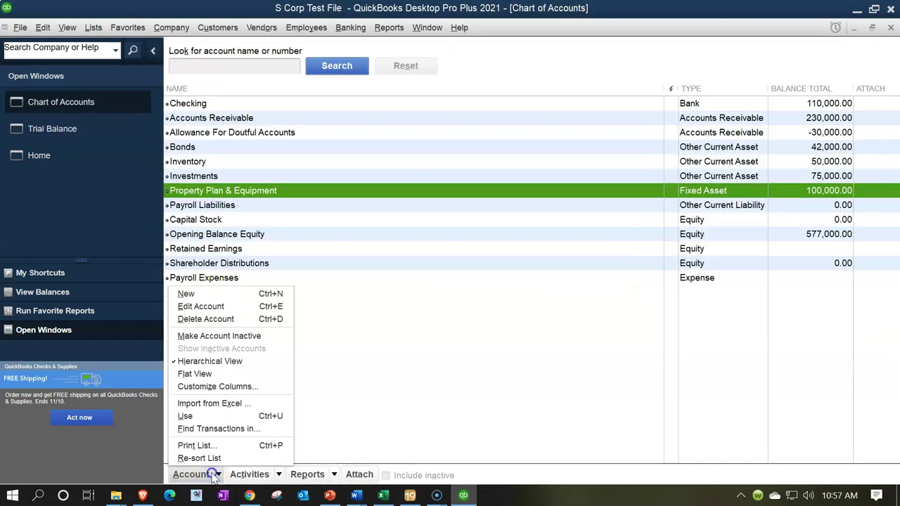
{"action": "left_click", "coordinate": [205, 295]}
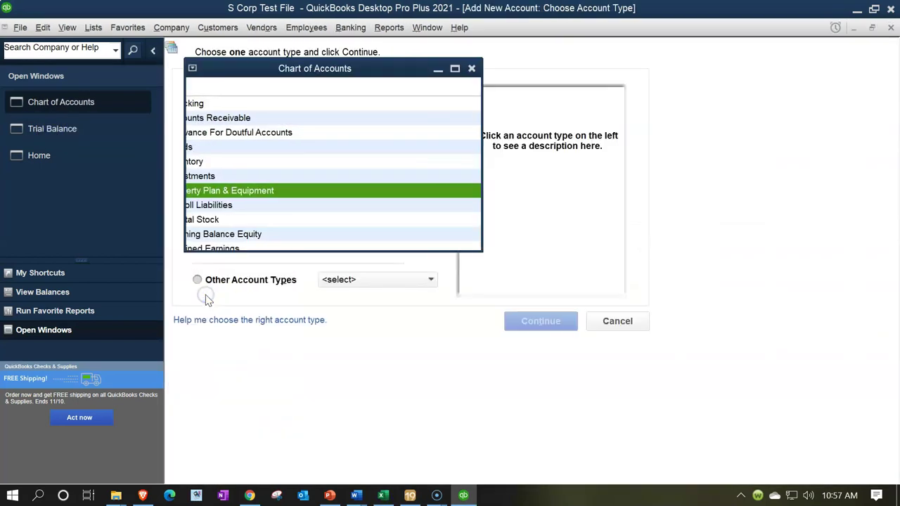
{"action": "left_click", "coordinate": [258, 168]}
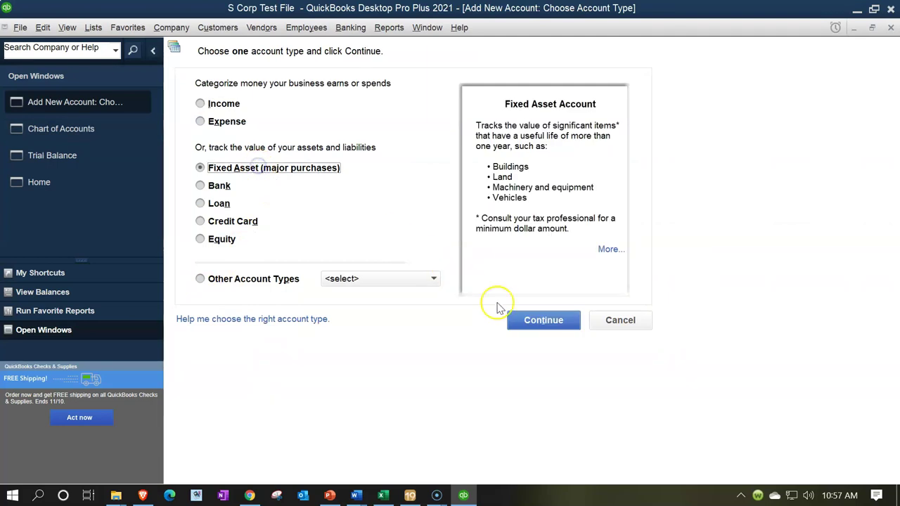
{"action": "left_click", "coordinate": [528, 320]}
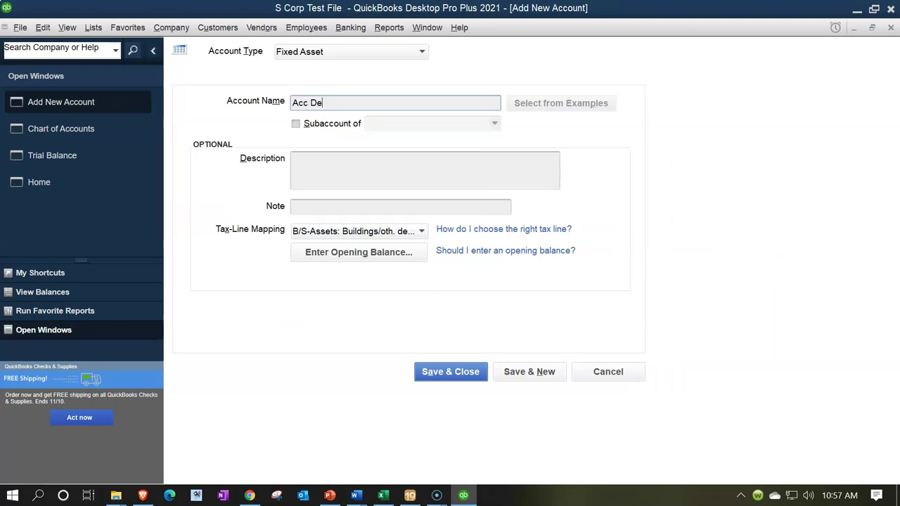
{"action": "key", "text": "Tab"}
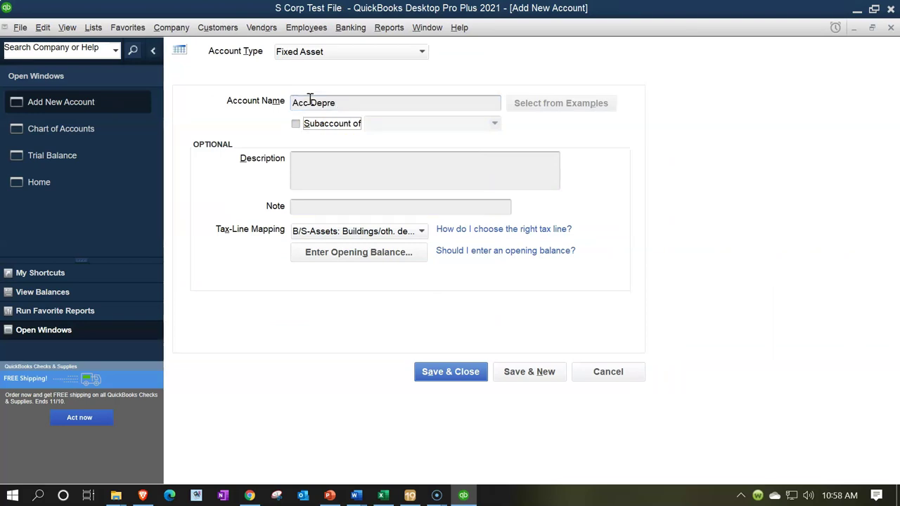
Map the Acc Depre account to the tax line B/S-Assets: Accumulated depreciation and save it without an opening balance.
{"action": "left_click", "coordinate": [420, 232]}
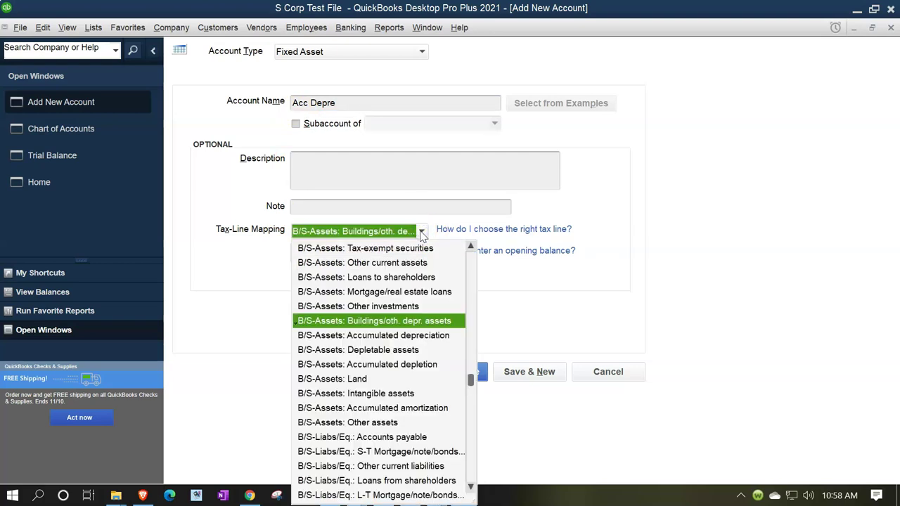
{"action": "left_click", "coordinate": [393, 336]}
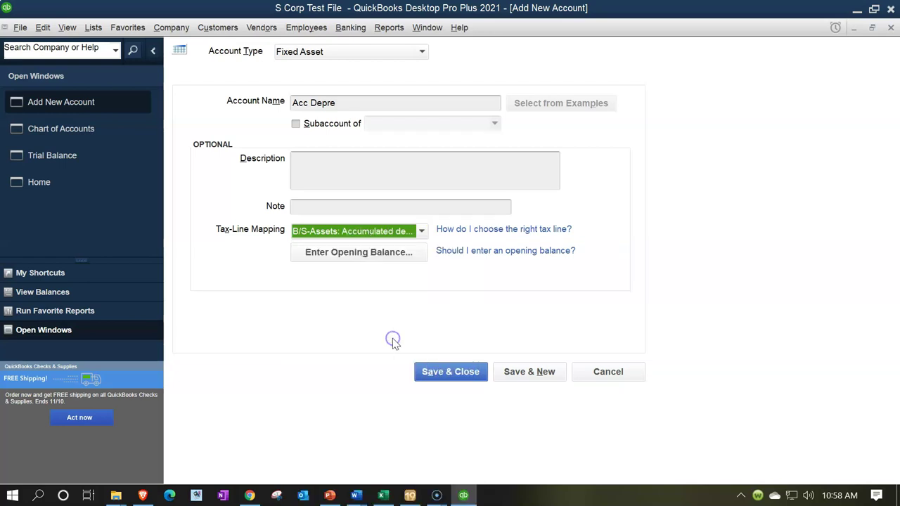
{"action": "left_click", "coordinate": [421, 231]}
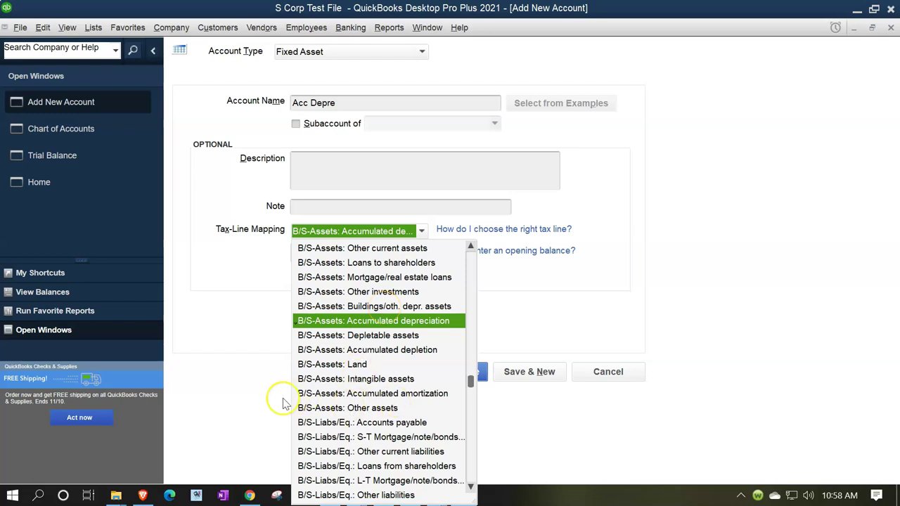
{"action": "left_click", "coordinate": [344, 324]}
{"action": "left_click", "coordinate": [446, 370]}
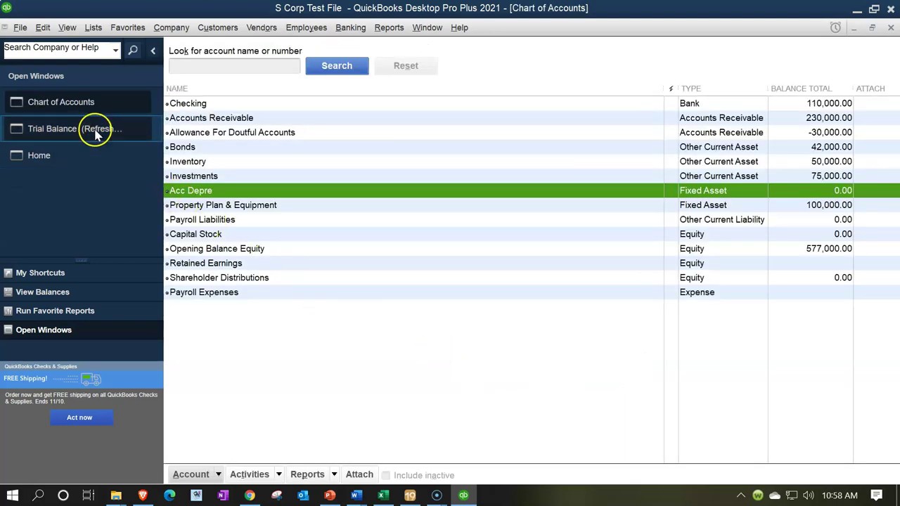
Edit the Acc Depre account, open its opening balance entry and look up the Accumulated Depreciation balance in the Excel worksheet.
{"action": "right_click", "coordinate": [227, 192]}
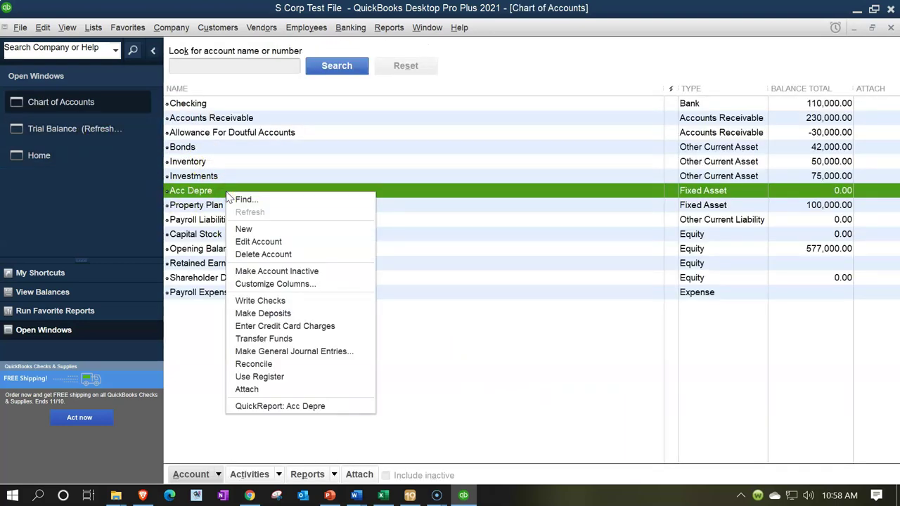
{"action": "left_click", "coordinate": [248, 241]}
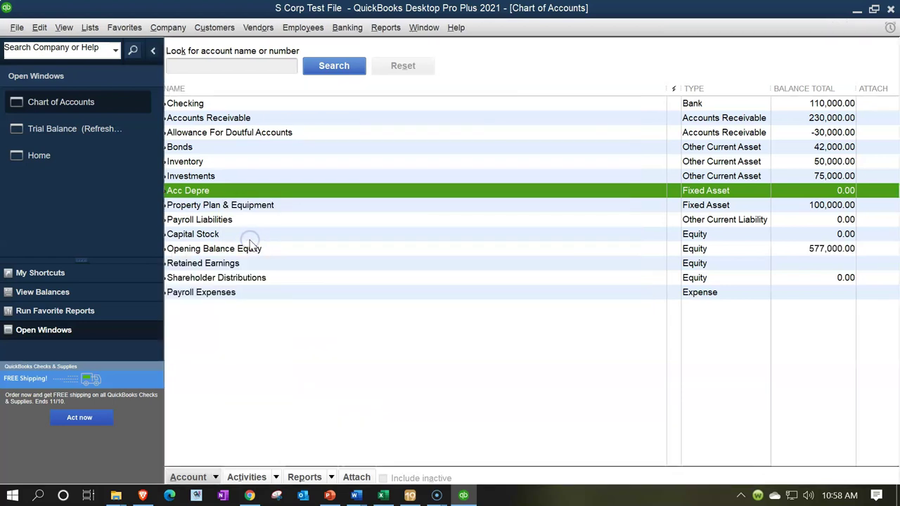
{"action": "left_click", "coordinate": [373, 253]}
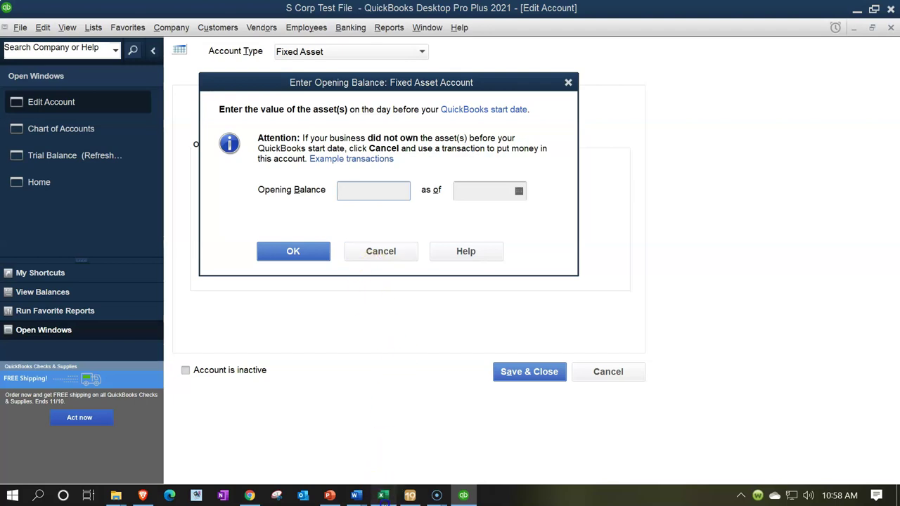
{"action": "left_click", "coordinate": [382, 495]}
{"action": "left_click", "coordinate": [242, 289]}
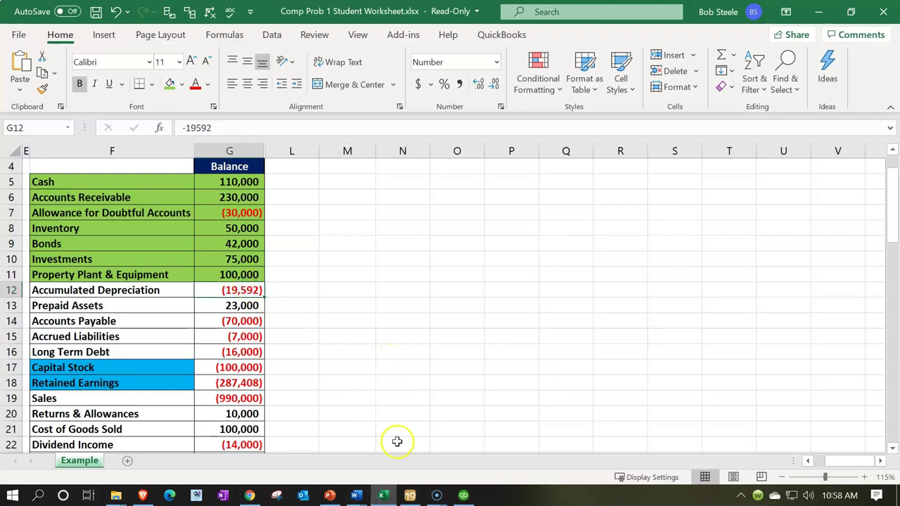
{"action": "mouse_move", "coordinate": [387, 493]}
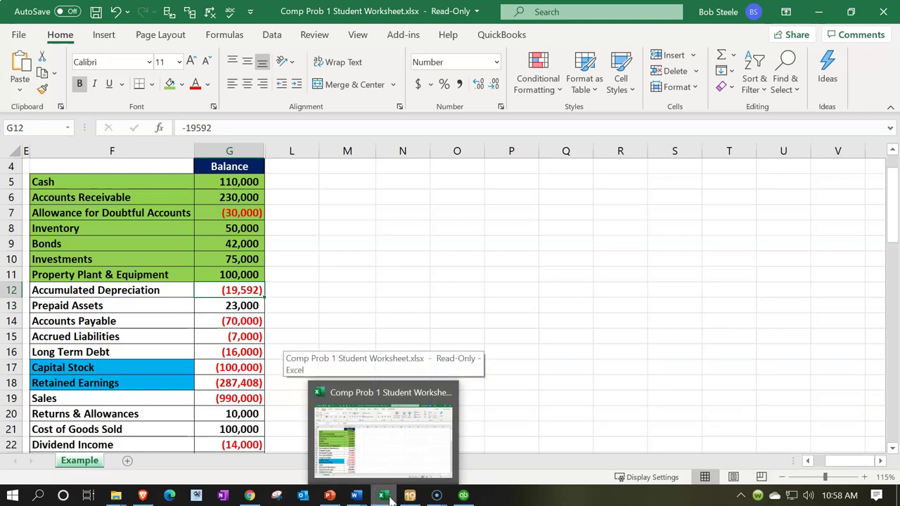
{"action": "left_click", "coordinate": [388, 496]}
Set the Acc Depre opening balance to -19,592.00 as of 01/01/2019.
{"action": "left_click", "coordinate": [388, 190]}
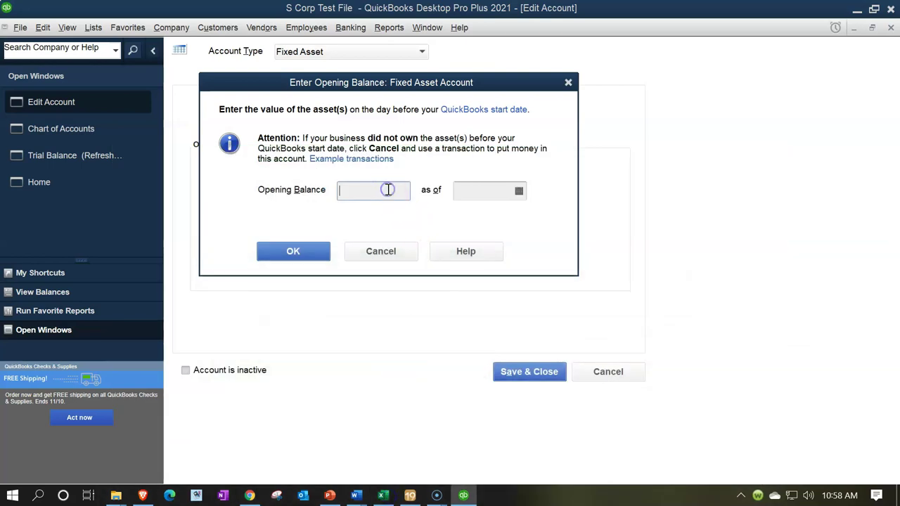
{"action": "type", "text": "-19,592"}
{"action": "key", "text": "Tab"}
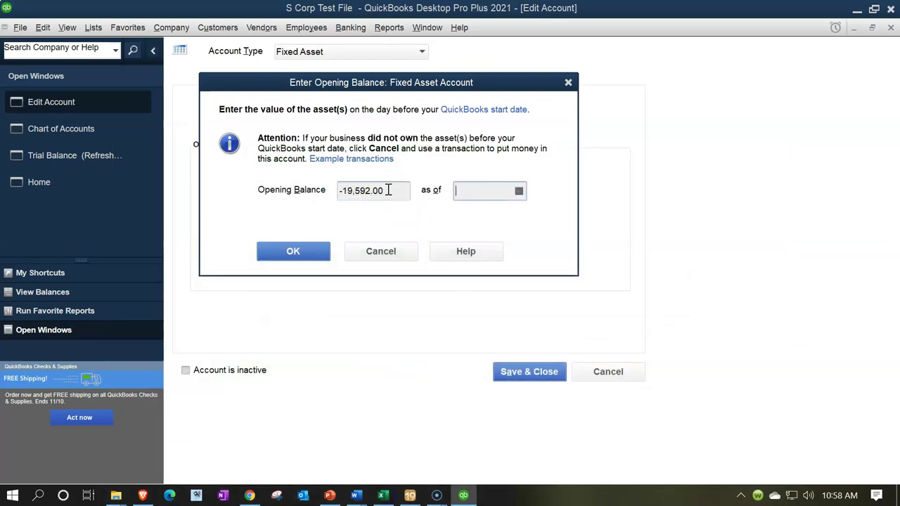
{"action": "type", "text": "01/01/2019"}
{"action": "key", "text": "Tab"}
{"action": "left_click", "coordinate": [303, 251]}
Save the Acc Depre account, accepting the past transaction date, and refresh the Trial Balance report before returning to the chart of accounts.
{"action": "left_click", "coordinate": [512, 378]}
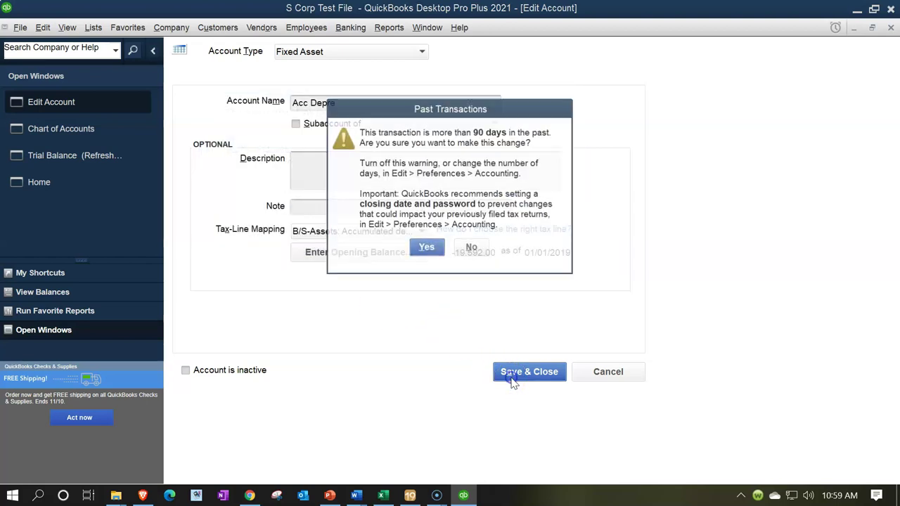
{"action": "left_click", "coordinate": [425, 248]}
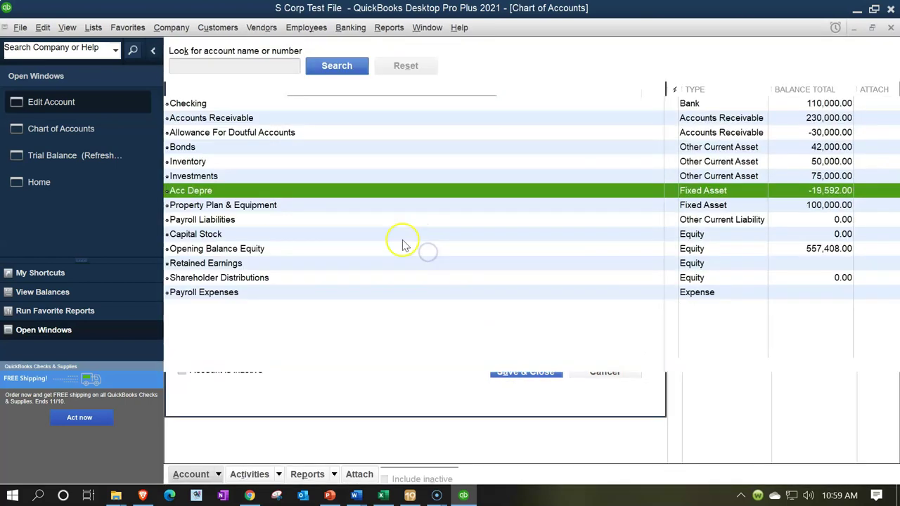
{"action": "left_click", "coordinate": [109, 134]}
{"action": "left_click", "coordinate": [279, 225]}
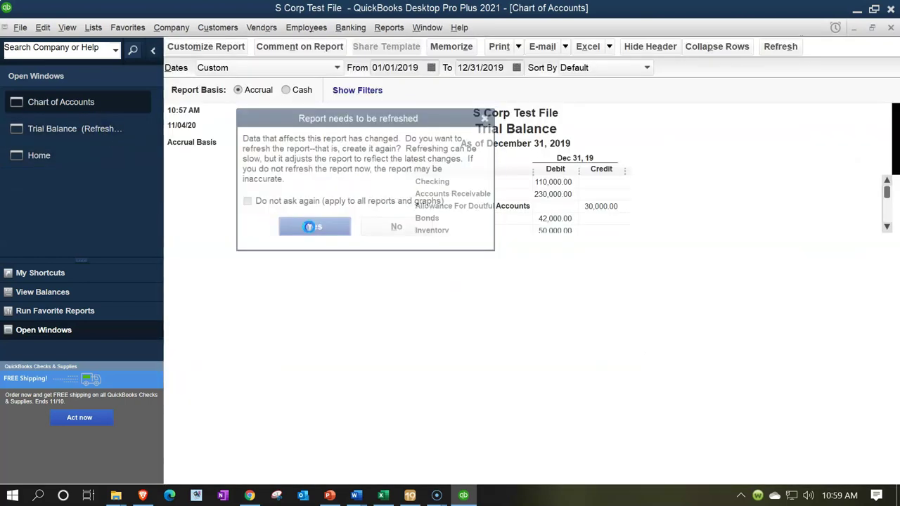
{"action": "left_click", "coordinate": [610, 256]}
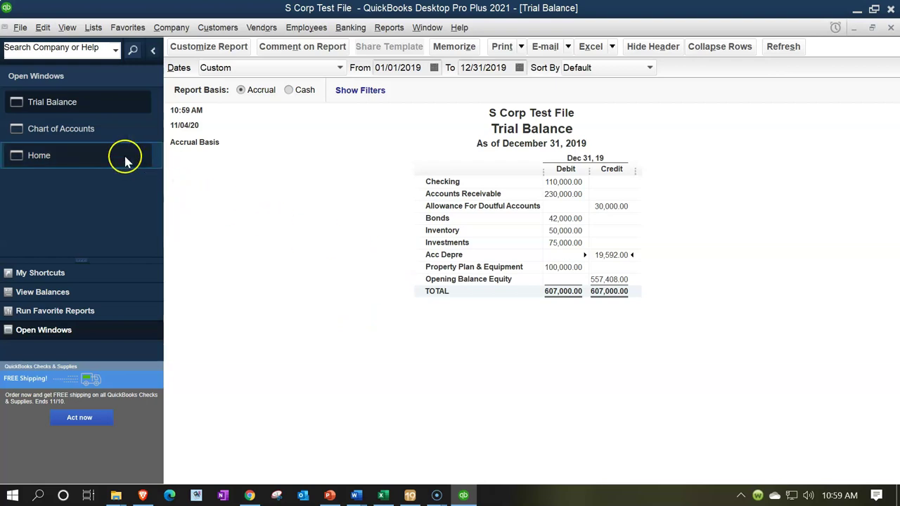
{"action": "left_click", "coordinate": [96, 129]}
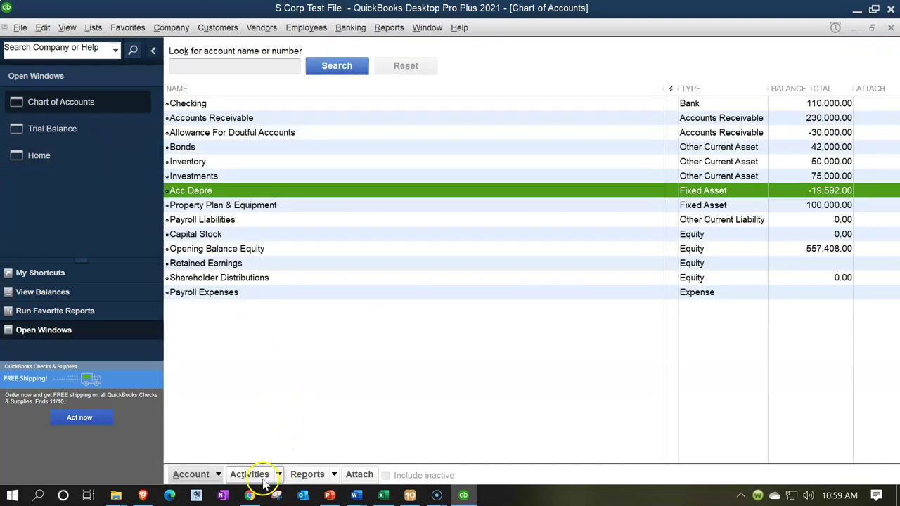
Switch to the Excel worksheet and fill the Accumulated Depreciation row, name and balance, with green to mark it as entered.
{"action": "left_click", "coordinate": [382, 495]}
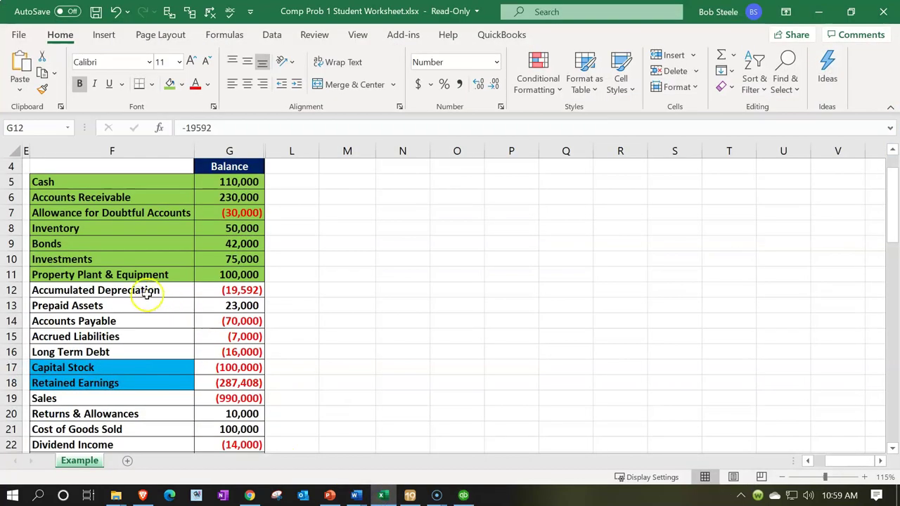
{"action": "left_click_drag", "start_coordinate": [146, 294], "coordinate": [209, 290]}
{"action": "right_click", "coordinate": [212, 290]}
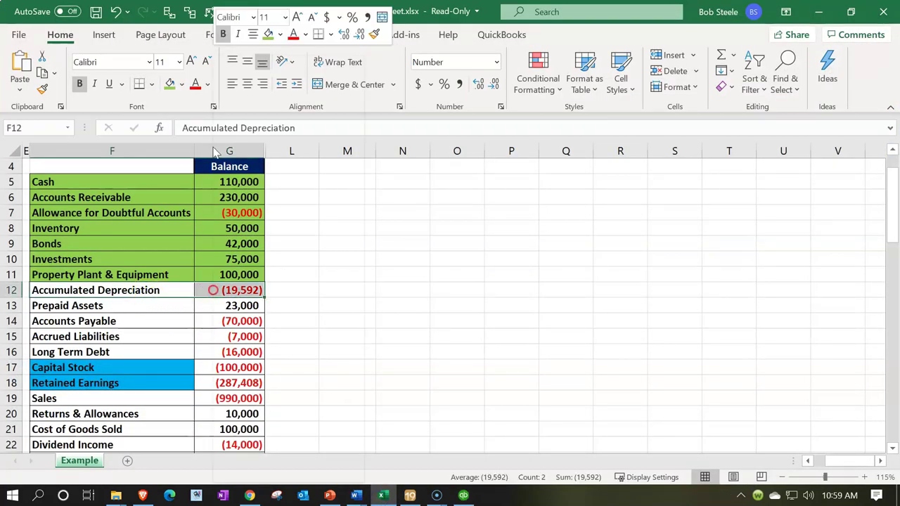
{"action": "left_click", "coordinate": [267, 33]}
{"action": "left_click", "coordinate": [150, 244]}
{"action": "scroll", "coordinate": [147, 239], "scroll_direction": "down", "scroll_amount": 2}
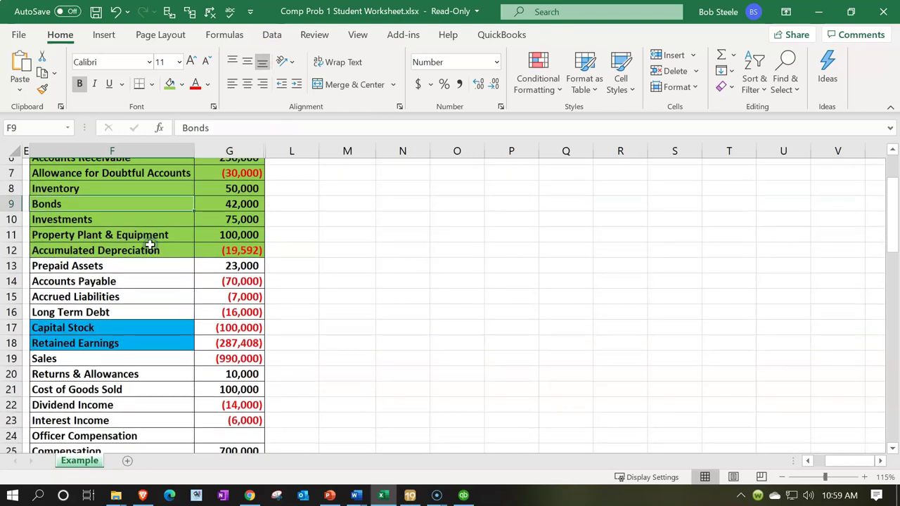
Switch to QuickBooks and add a new Other Current Asset account named Prepaid Assetsw from the chart of accounts.
{"action": "left_click", "coordinate": [383, 496]}
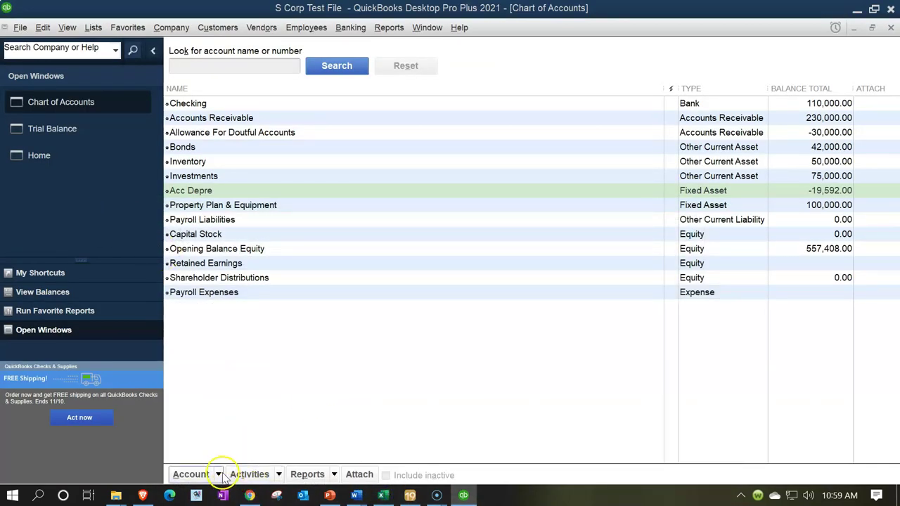
{"action": "left_click", "coordinate": [222, 475]}
{"action": "left_click", "coordinate": [214, 294]}
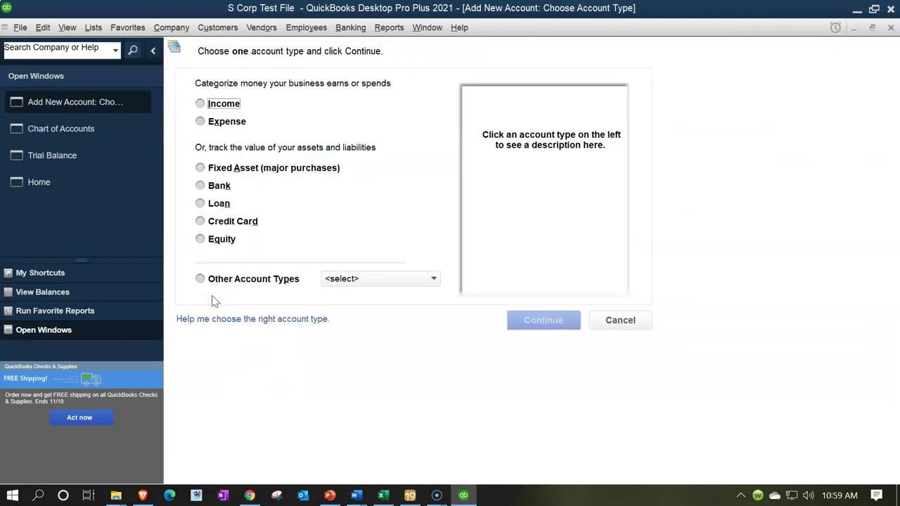
{"action": "left_click", "coordinate": [373, 281]}
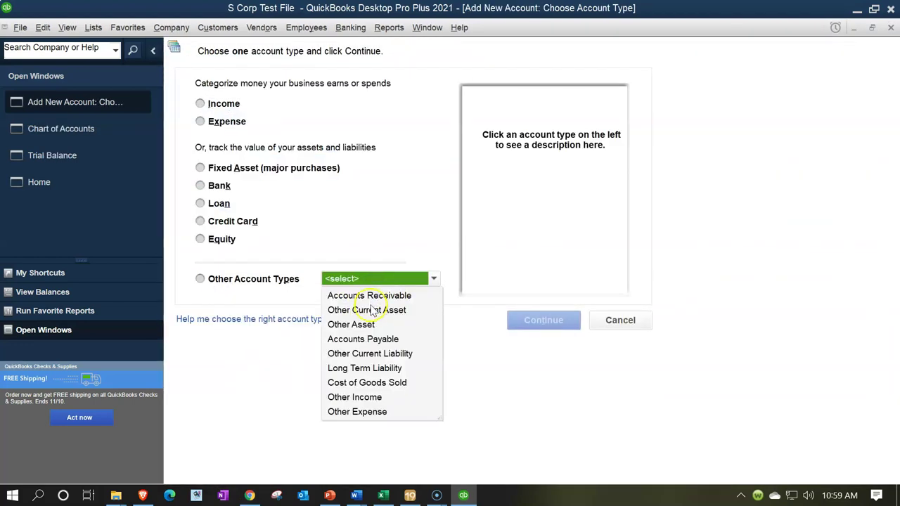
{"action": "left_click", "coordinate": [370, 310]}
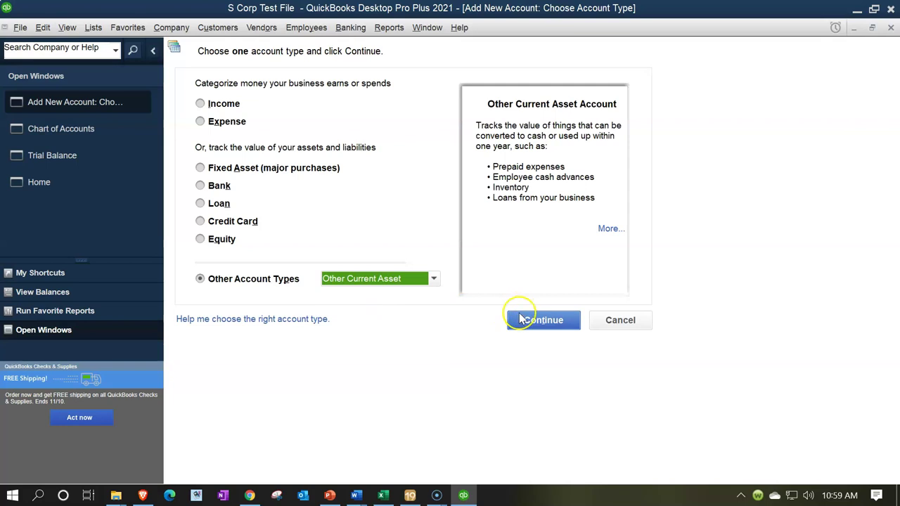
{"action": "left_click", "coordinate": [524, 320]}
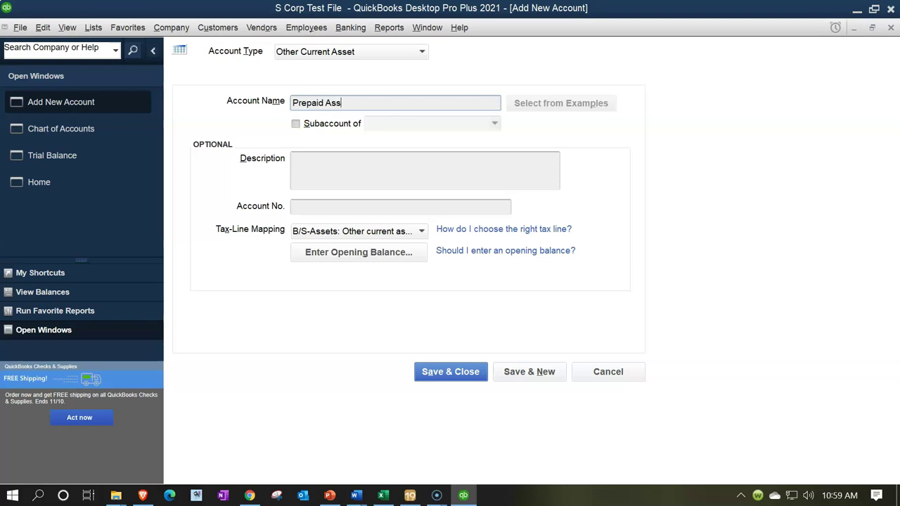
{"action": "key", "text": "Tab"}
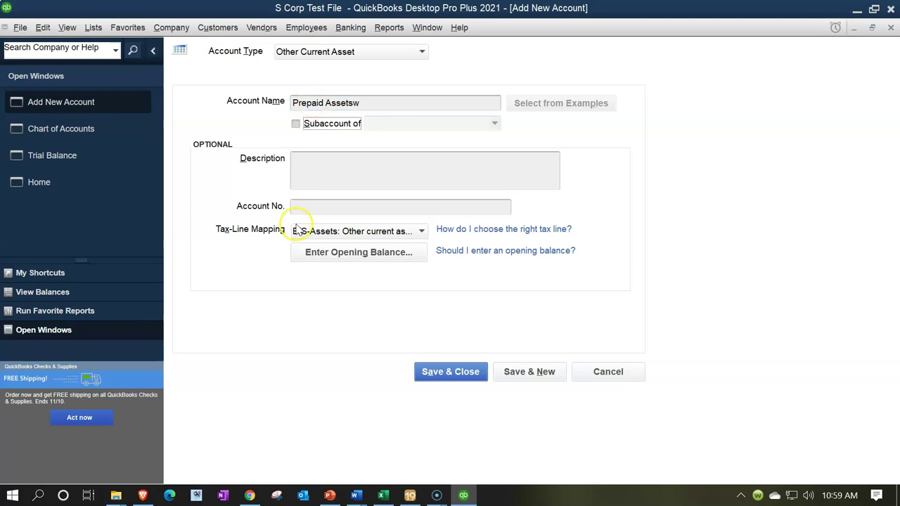
Keep the Other current assets tax line and set the opening balance from the Excel worksheet, 23,000.00 as of 01/01/2019.
{"action": "left_click", "coordinate": [372, 234]}
{"action": "left_click", "coordinate": [371, 234]}
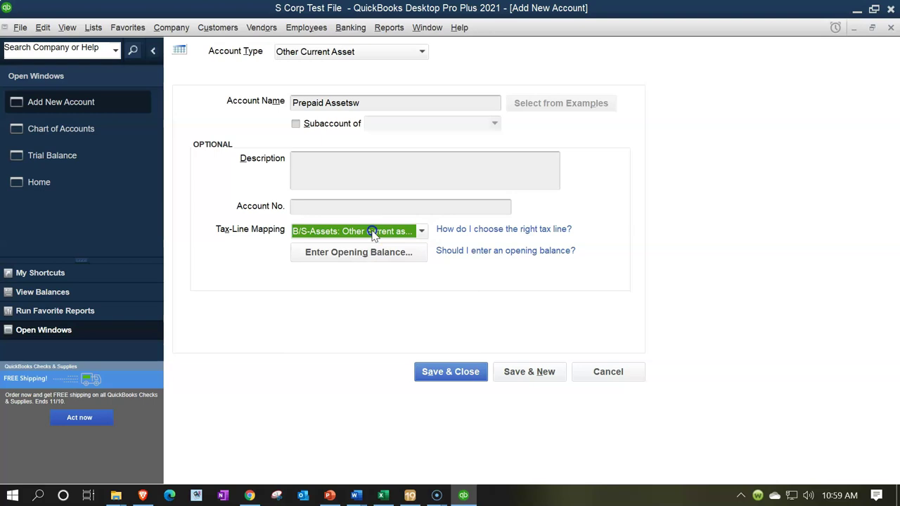
{"action": "left_click", "coordinate": [358, 254]}
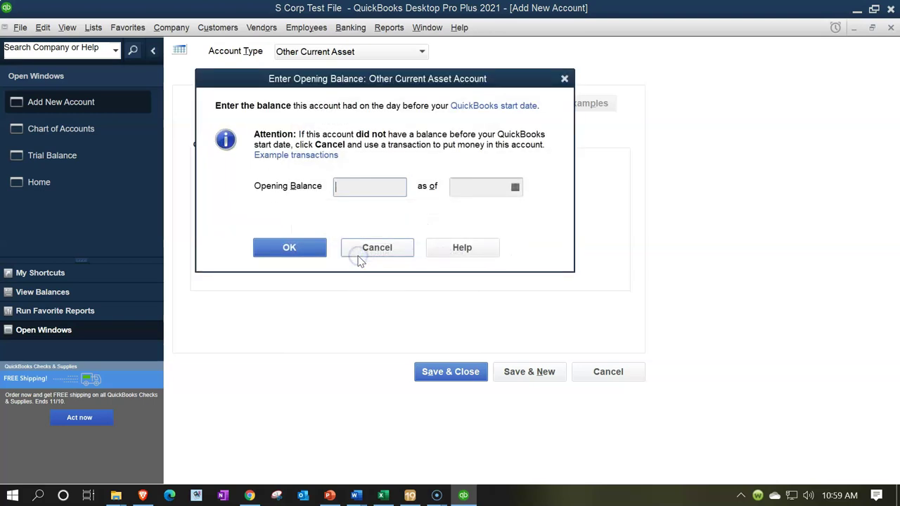
{"action": "left_click", "coordinate": [383, 496]}
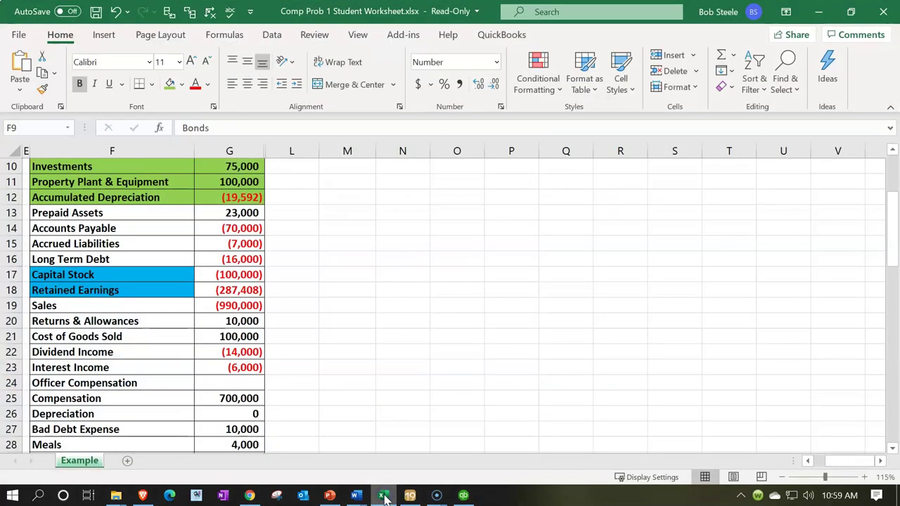
{"action": "left_click", "coordinate": [383, 495]}
{"action": "left_click", "coordinate": [355, 188]}
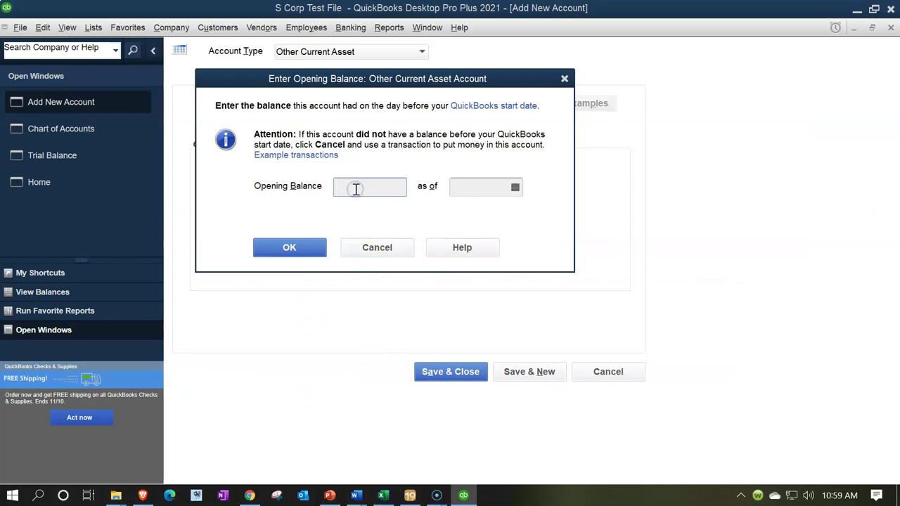
{"action": "key", "text": "Tab"}
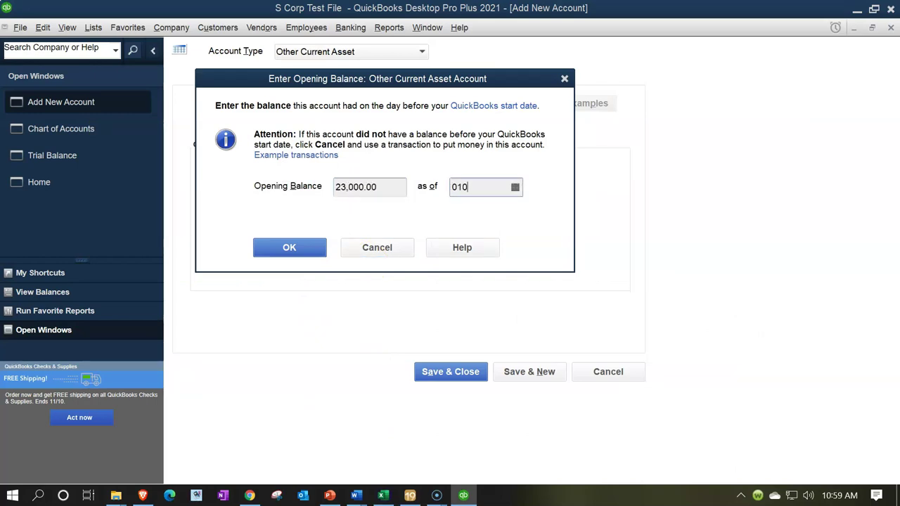
{"action": "key", "text": "Tab"}
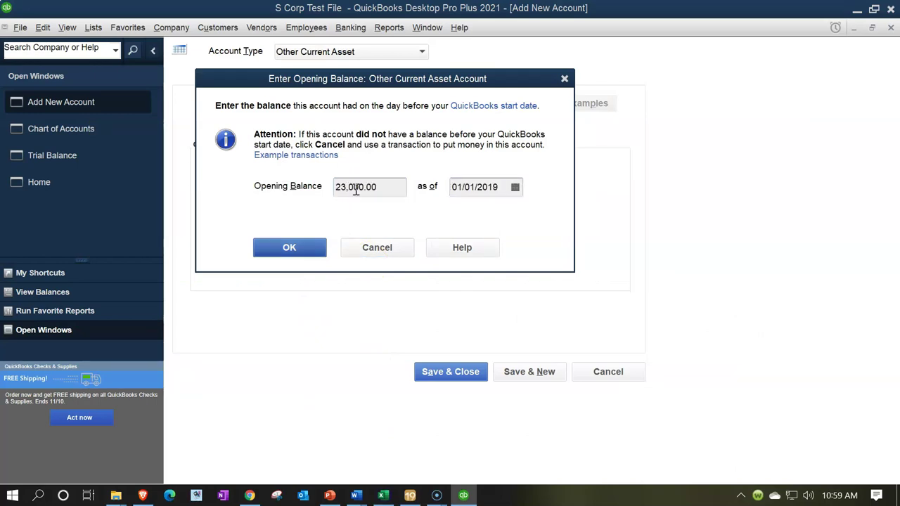
{"action": "left_click", "coordinate": [302, 251]}
Save the Prepaid Assetsw account, accepting the past transaction date, and refresh the Trial Balance report.
{"action": "left_click", "coordinate": [446, 372]}
{"action": "left_click", "coordinate": [426, 249]}
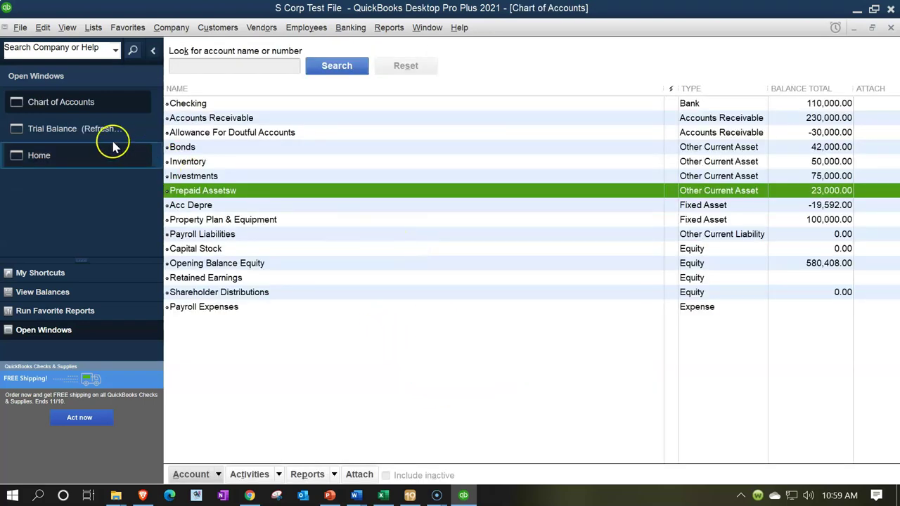
{"action": "left_click", "coordinate": [98, 132]}
{"action": "left_click", "coordinate": [307, 224]}
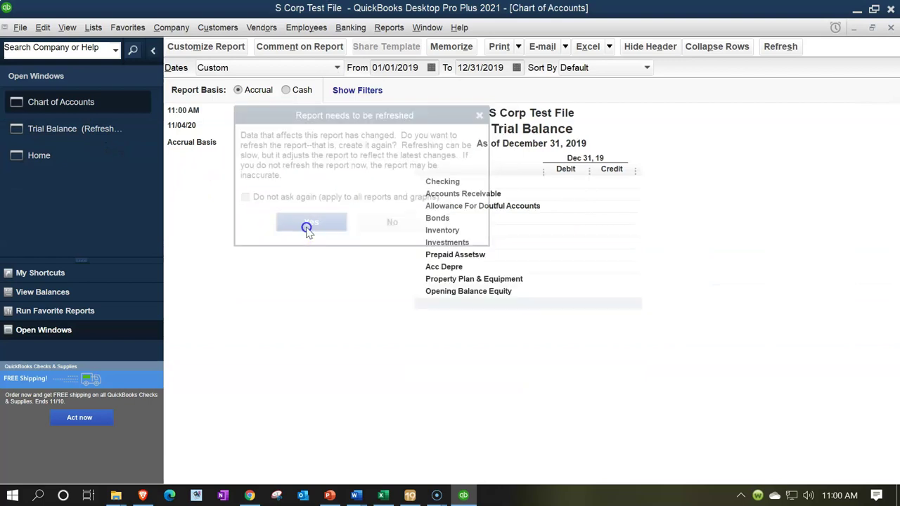
{"action": "left_click", "coordinate": [577, 279]}
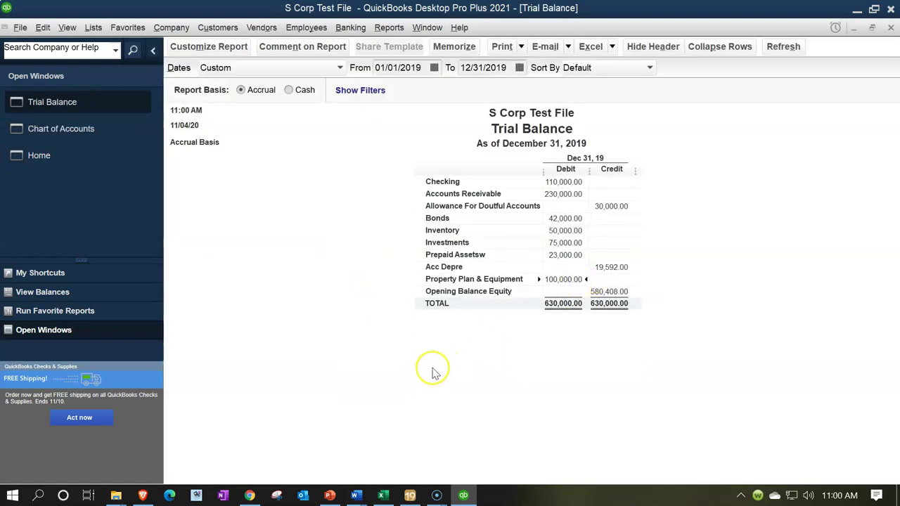
Switch to the Excel worksheet and compare the rows from Property Plant & Equipment to Accounts Payable with the Trial Balance report.
{"action": "left_click", "coordinate": [381, 496]}
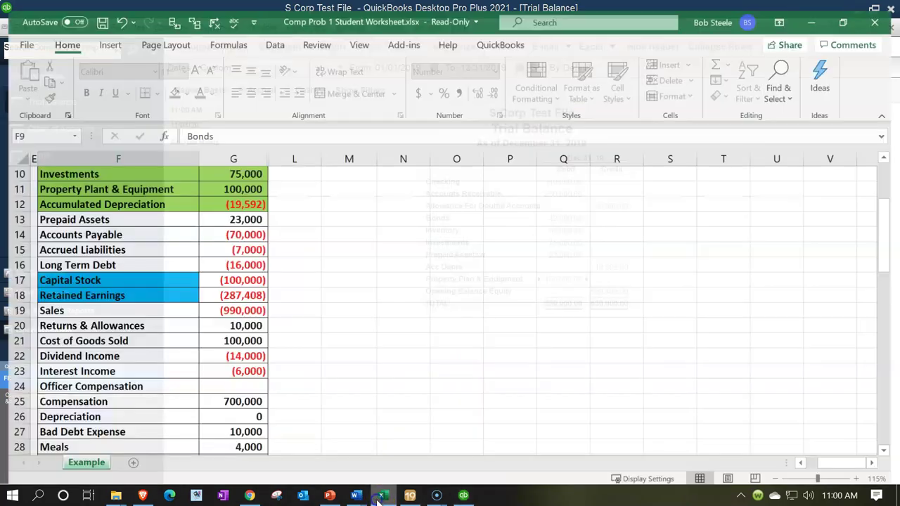
{"action": "left_click", "coordinate": [381, 496]}
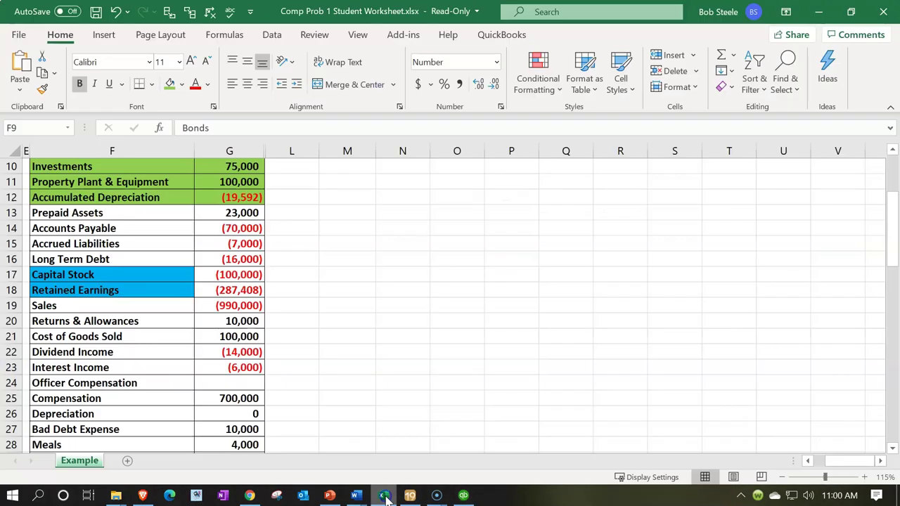
{"action": "left_click", "coordinate": [382, 495]}
{"action": "left_click", "coordinate": [153, 246]}
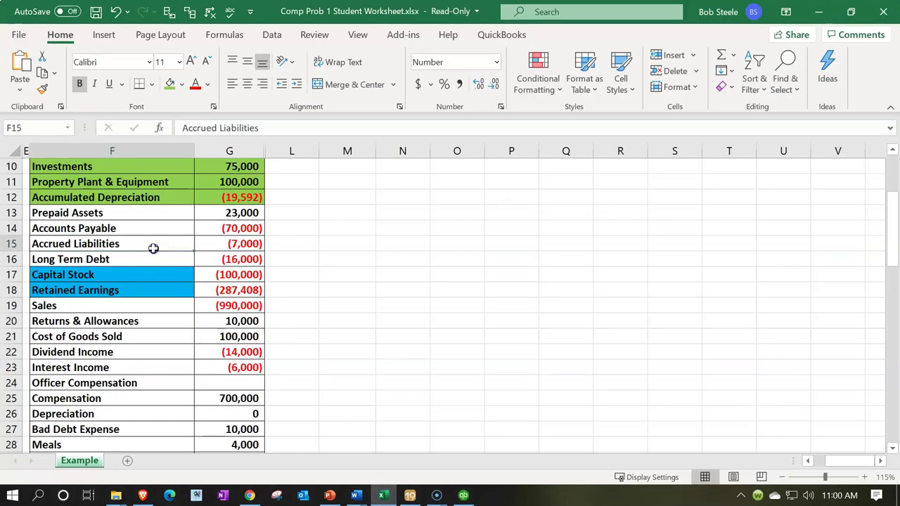
{"action": "scroll", "coordinate": [153, 247], "scroll_direction": "up", "scroll_amount": 1}
{"action": "left_click_drag", "start_coordinate": [122, 227], "coordinate": [211, 241]}
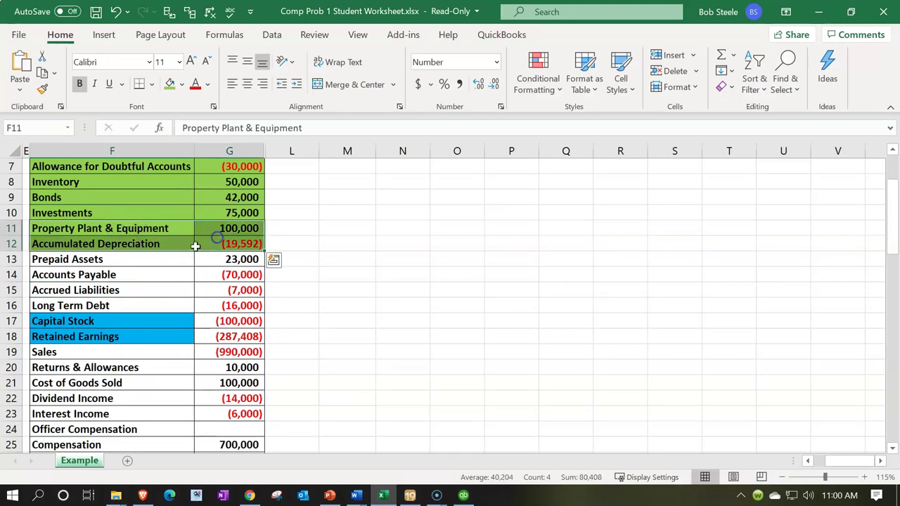
{"action": "left_click", "coordinate": [169, 275]}
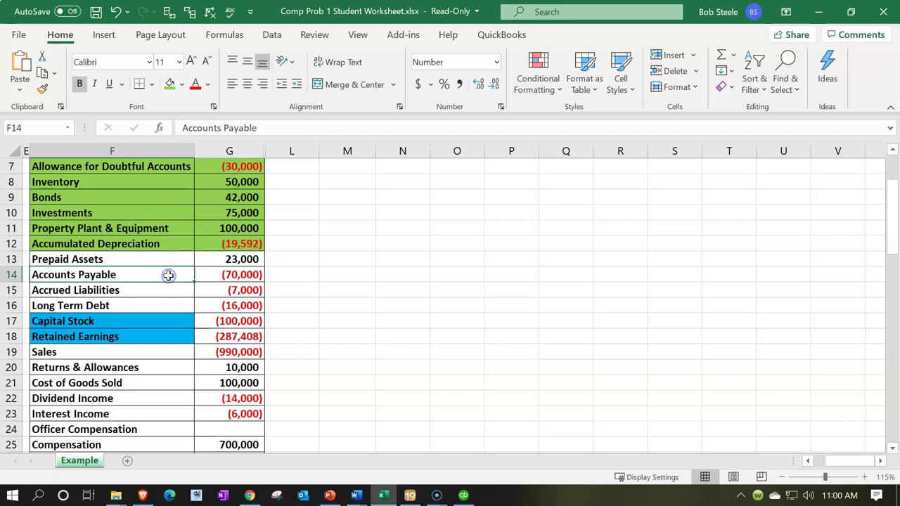
Fill the Prepaid Assets row, name and amount, with green in the Excel worksheet.
{"action": "scroll", "coordinate": [168, 275], "scroll_direction": "down", "scroll_amount": 1}
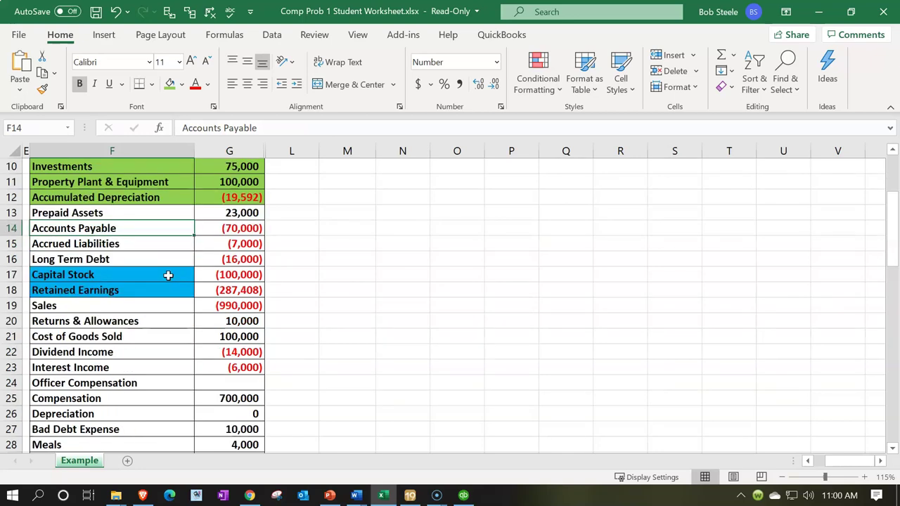
{"action": "left_click_drag", "start_coordinate": [151, 211], "coordinate": [209, 207]}
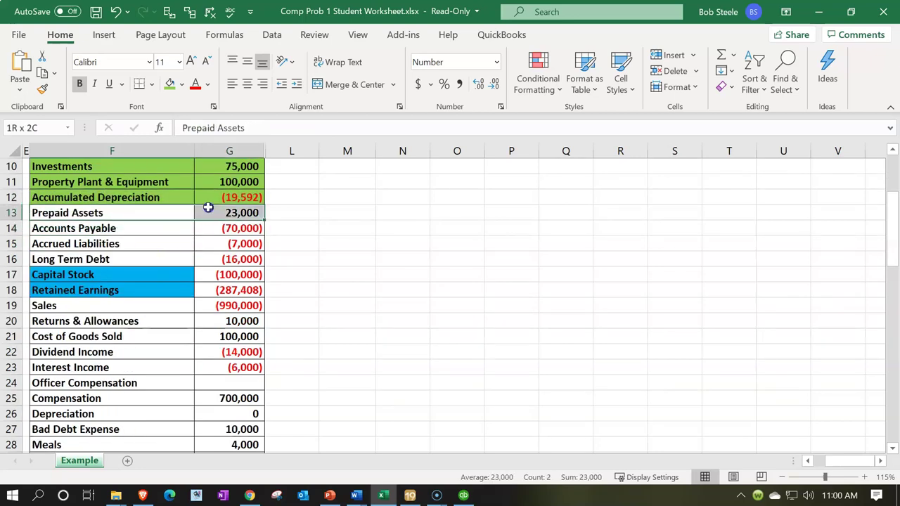
{"action": "right_click", "coordinate": [208, 207]}
{"action": "left_click", "coordinate": [263, 34]}
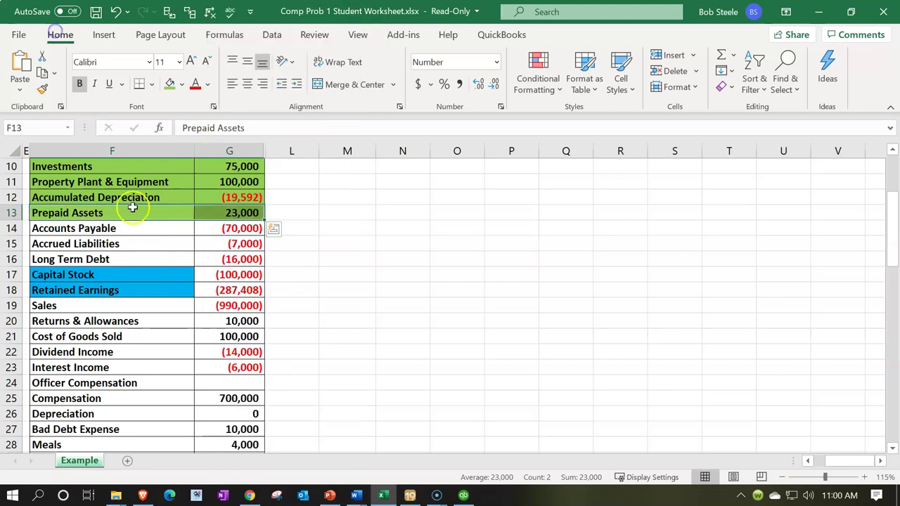
{"action": "left_click", "coordinate": [125, 228]}
Switch to QuickBooks and start a new account of type Accounts Payable from the chart of accounts.
{"action": "left_click", "coordinate": [383, 494]}
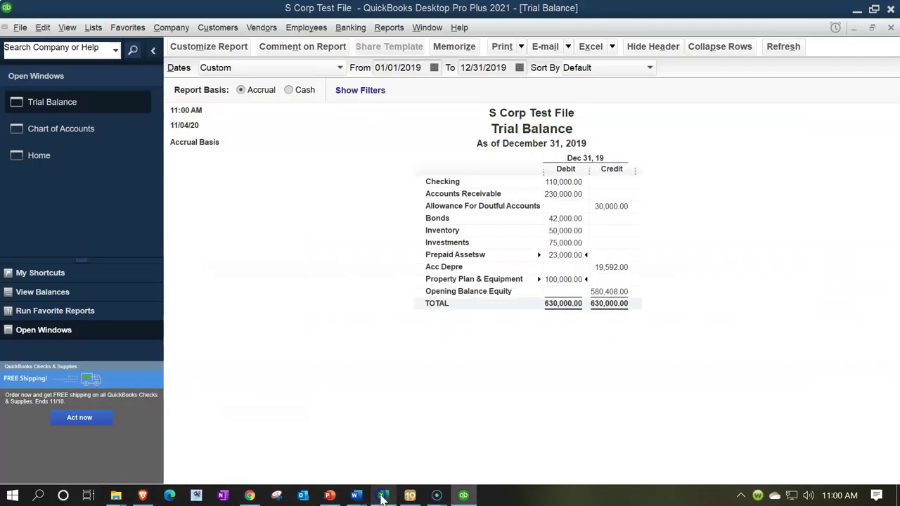
{"action": "left_click", "coordinate": [79, 130]}
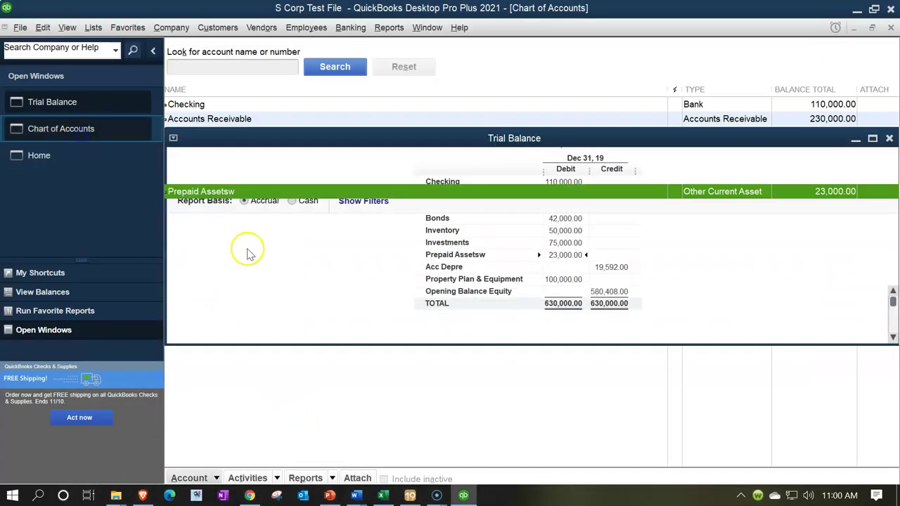
{"action": "left_click", "coordinate": [189, 474]}
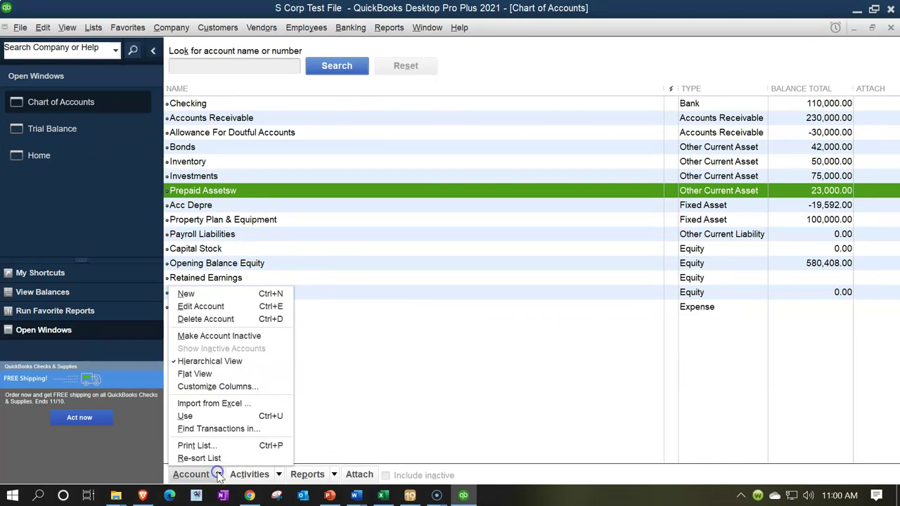
{"action": "left_click", "coordinate": [199, 294]}
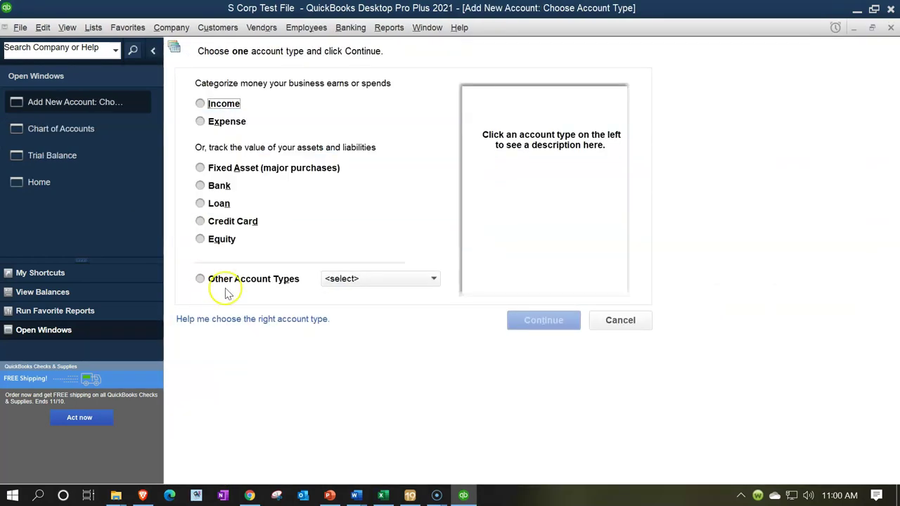
{"action": "left_click", "coordinate": [402, 282]}
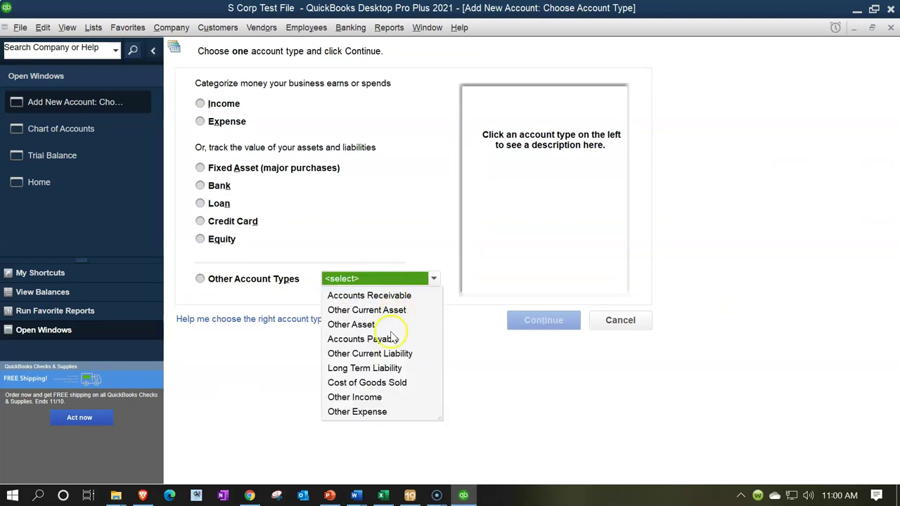
{"action": "left_click", "coordinate": [390, 339]}
{"action": "left_click", "coordinate": [518, 322]}
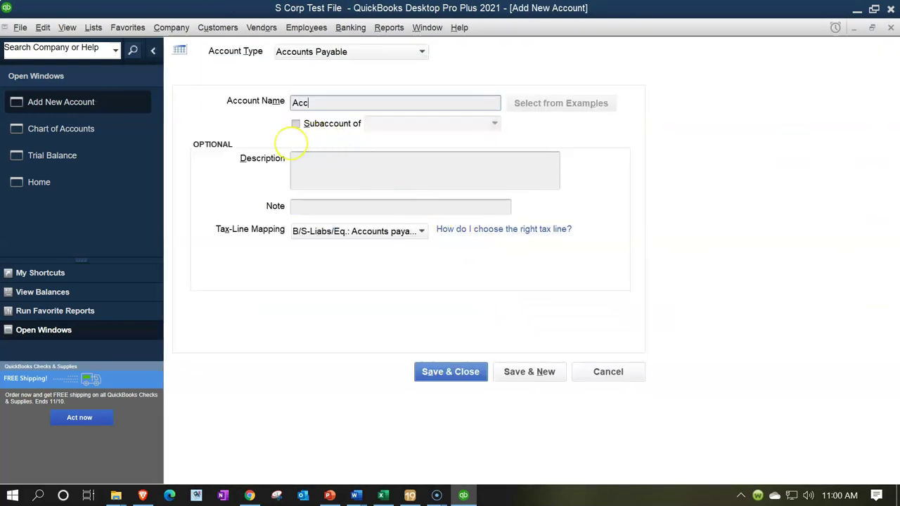
Name the new account Accounts Payable, keep the Accounts payable tax line, and save it.
{"action": "type", "text": "Accounts Payable"}
{"action": "key", "text": "Tab"}
{"action": "key", "text": "Tab"}
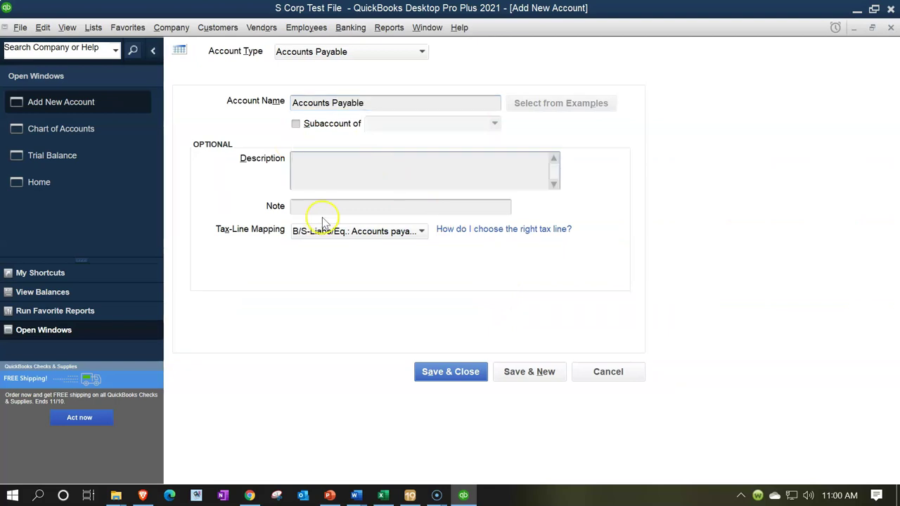
{"action": "left_click", "coordinate": [399, 232]}
{"action": "left_click", "coordinate": [401, 235]}
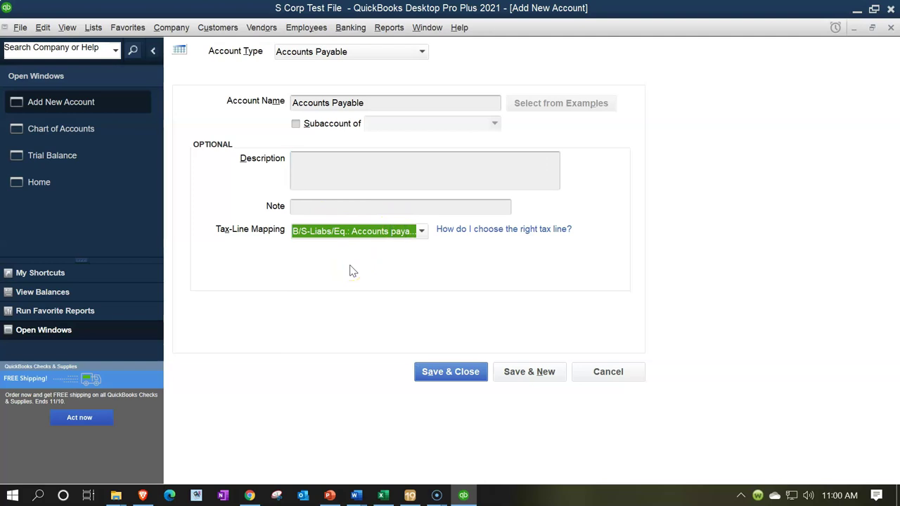
{"action": "left_click", "coordinate": [448, 372]}
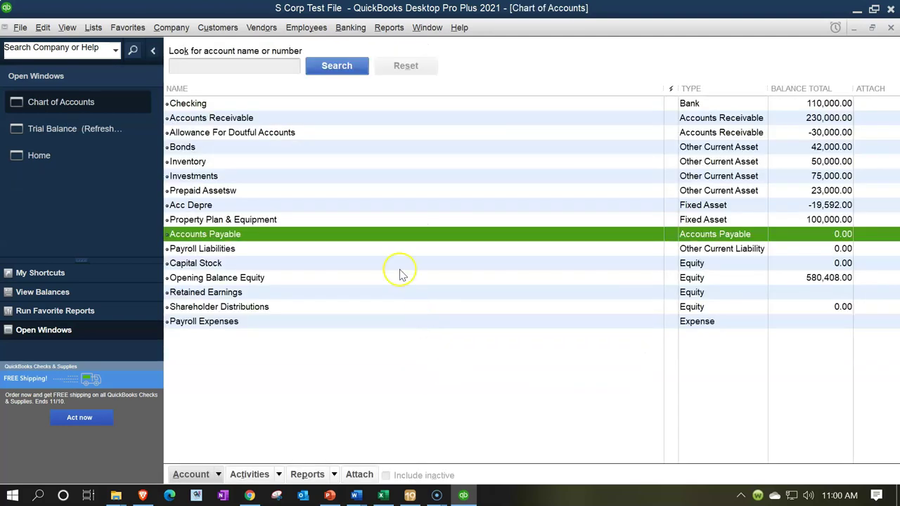
Start a general journal entry dated 01/01/2019 and choose Accounts Payable as the first line's account.
{"action": "left_click", "coordinate": [185, 34]}
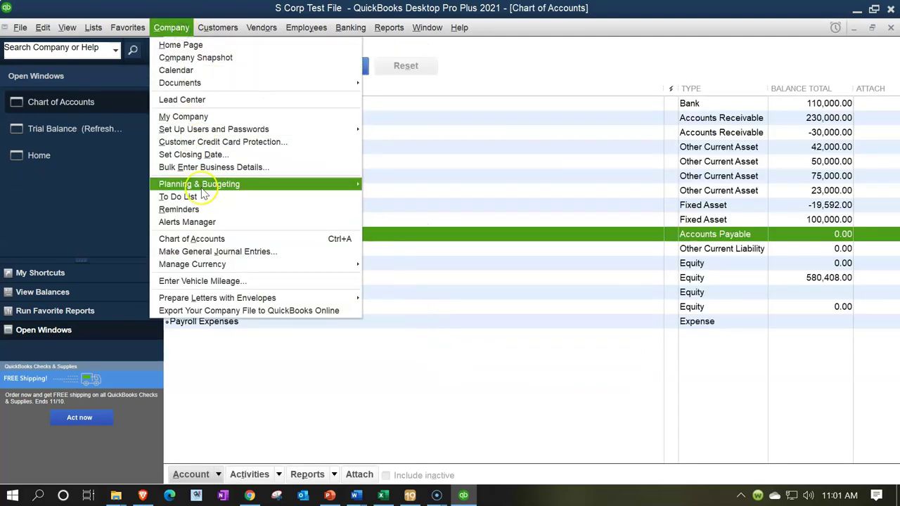
{"action": "left_click", "coordinate": [210, 252]}
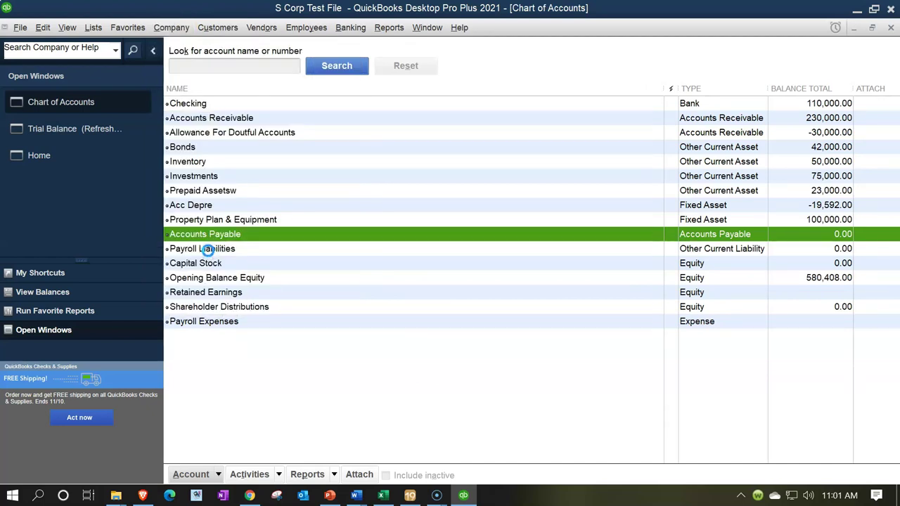
{"action": "left_click", "coordinate": [500, 240]}
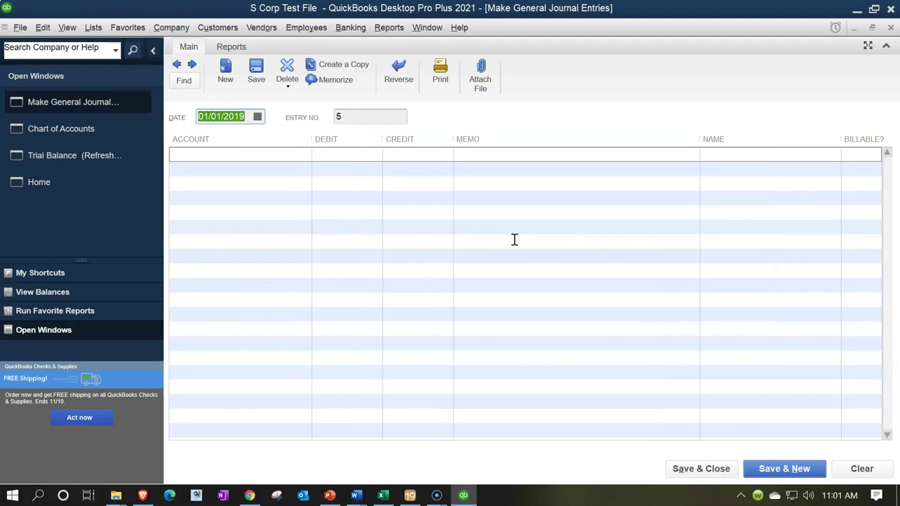
{"action": "key", "text": "Tab"}
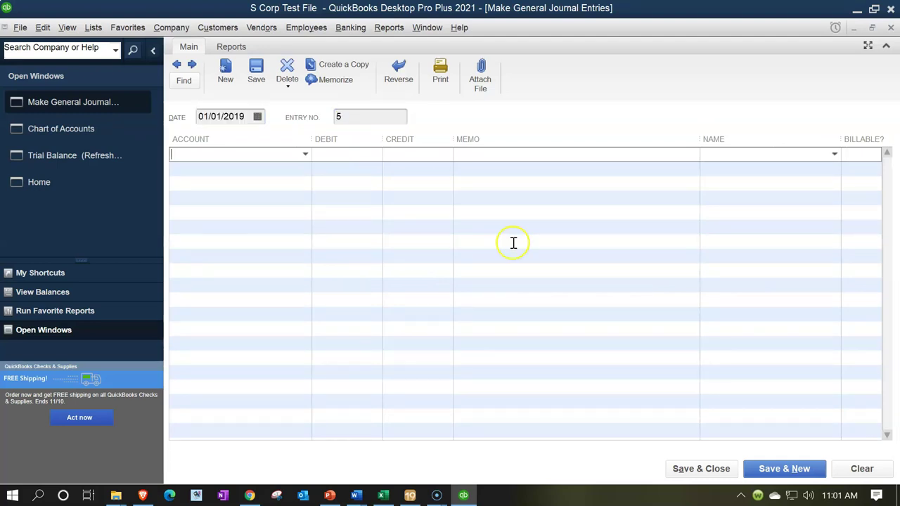
{"action": "type", "text": "Acc Depre"}
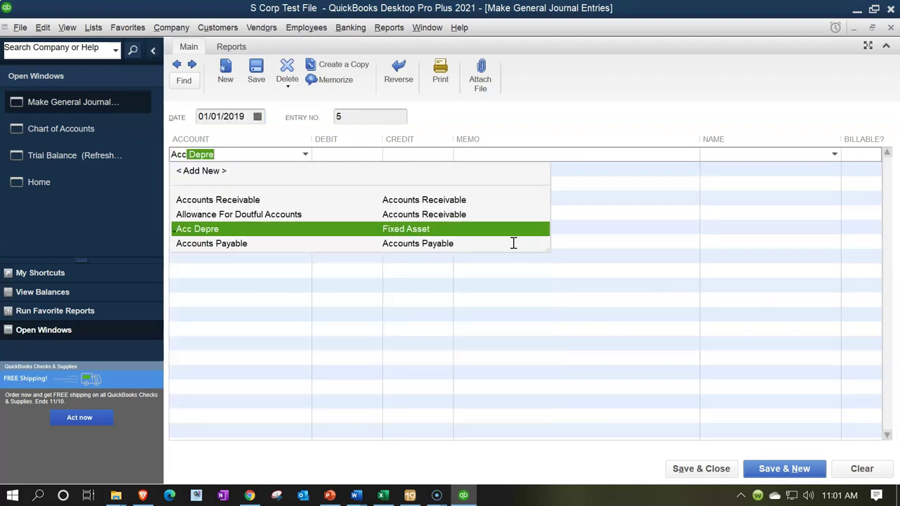
{"action": "key", "text": "Tab"}
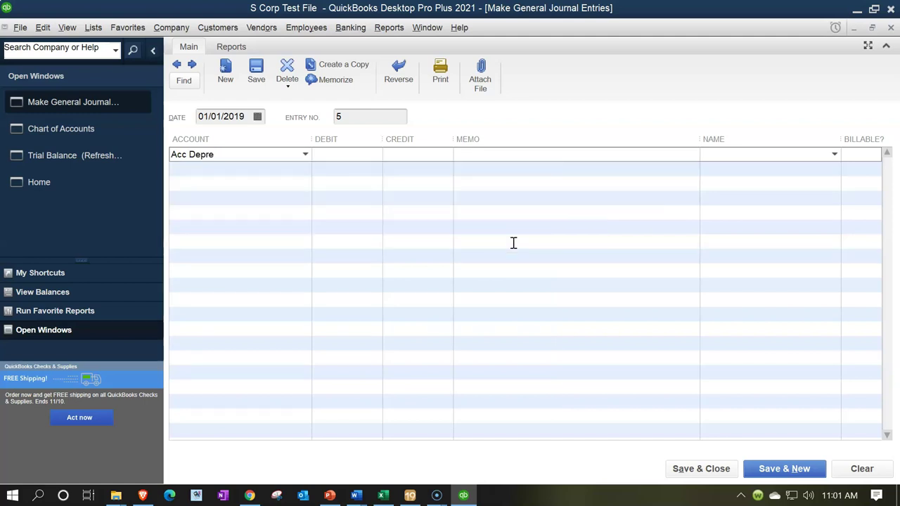
{"action": "key", "text": "shift+Tab"}
{"action": "type", "text": "Account"}
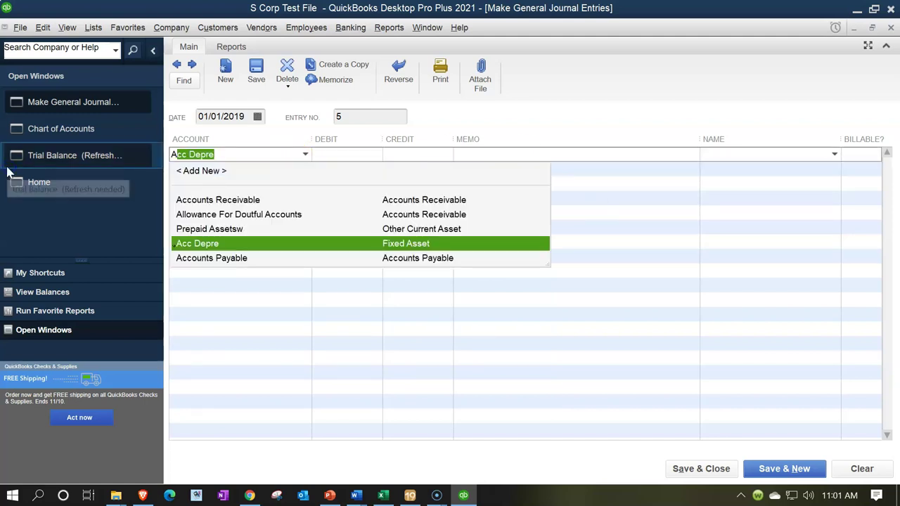
{"action": "type", "text": "s"}
{"action": "key", "text": "Tab"}
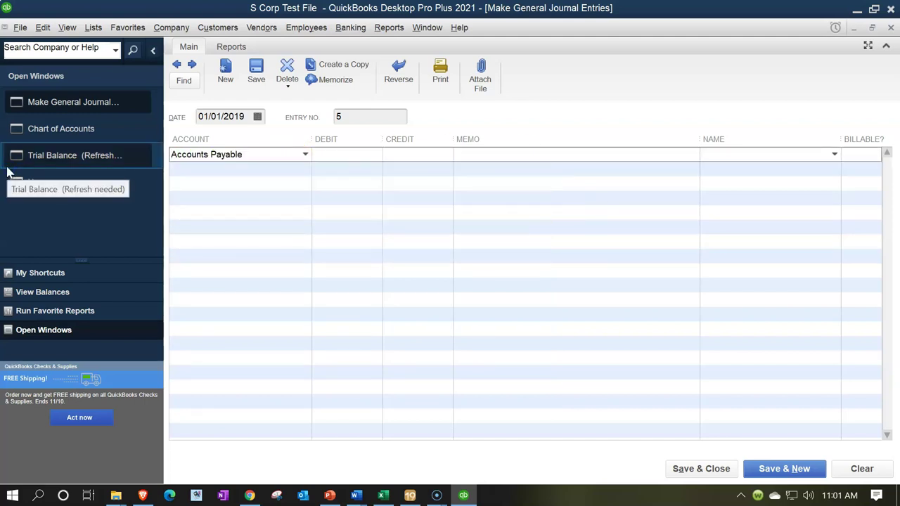
Credit Accounts Payable with the Excel worksheet's 70,000.00 and debit the same amount to Opening Balance Equity.
{"action": "left_click", "coordinate": [385, 495]}
{"action": "left_click", "coordinate": [384, 495]}
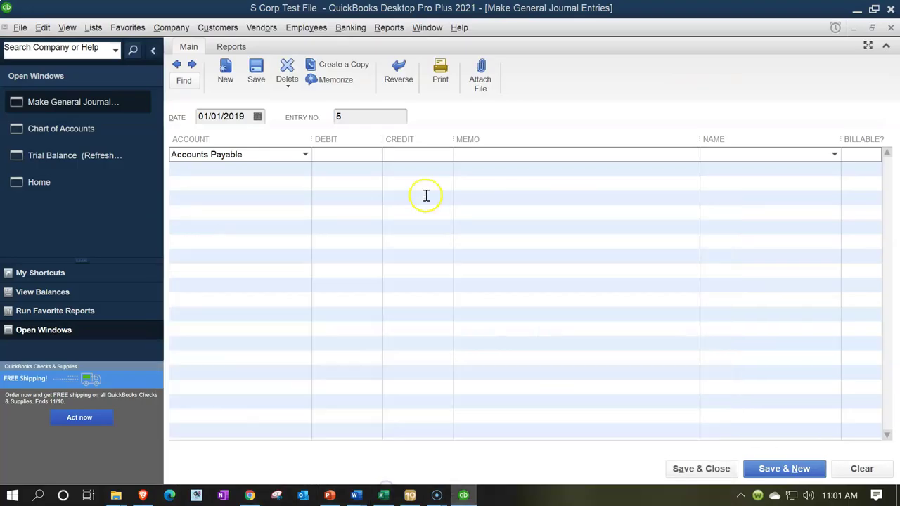
{"action": "left_click", "coordinate": [414, 153]}
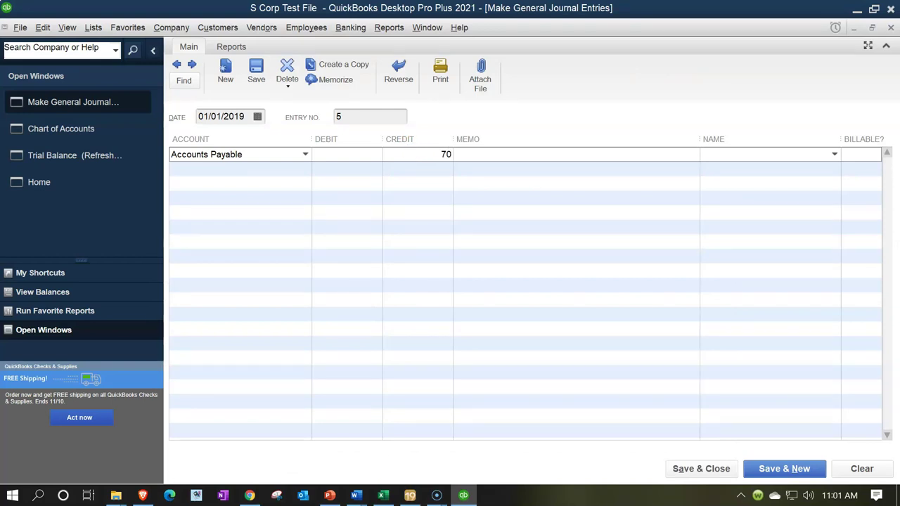
{"action": "key", "text": "Tab"}
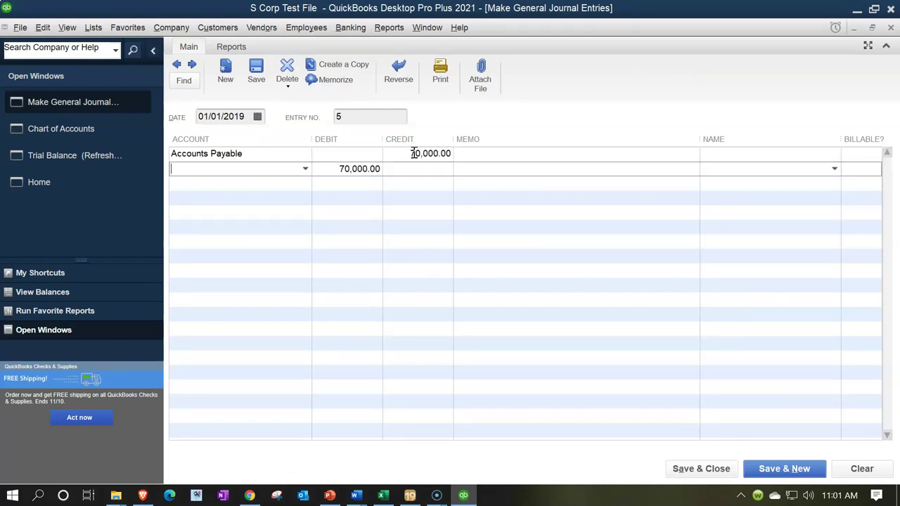
{"action": "type", "text": "o"}
{"action": "key", "text": "Tab"}
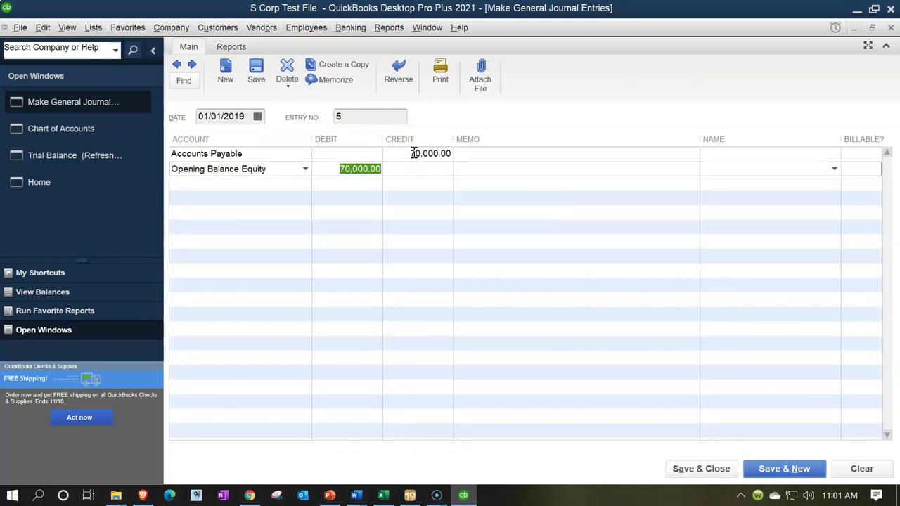
Try to save and close the journal entry without a vendor, accepting the past transaction date.
{"action": "left_click", "coordinate": [679, 468]}
{"action": "left_click", "coordinate": [430, 248]}
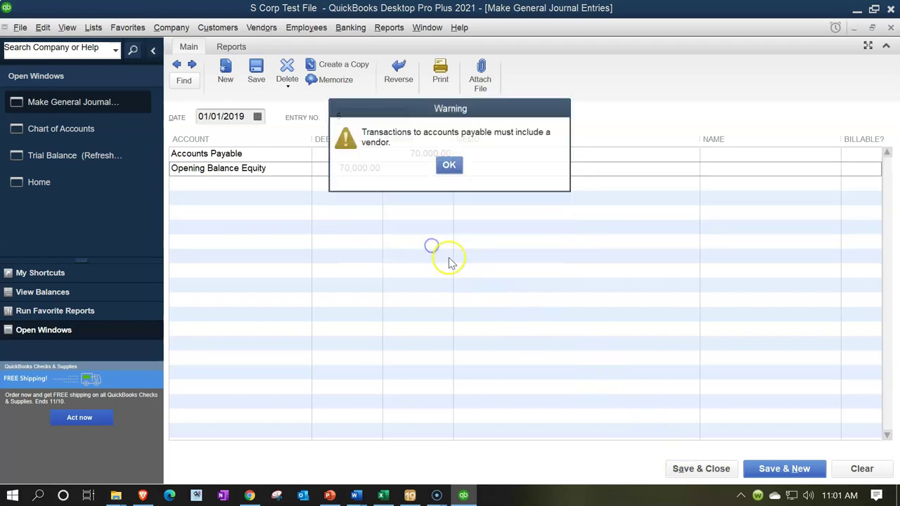
{"action": "left_click", "coordinate": [446, 169]}
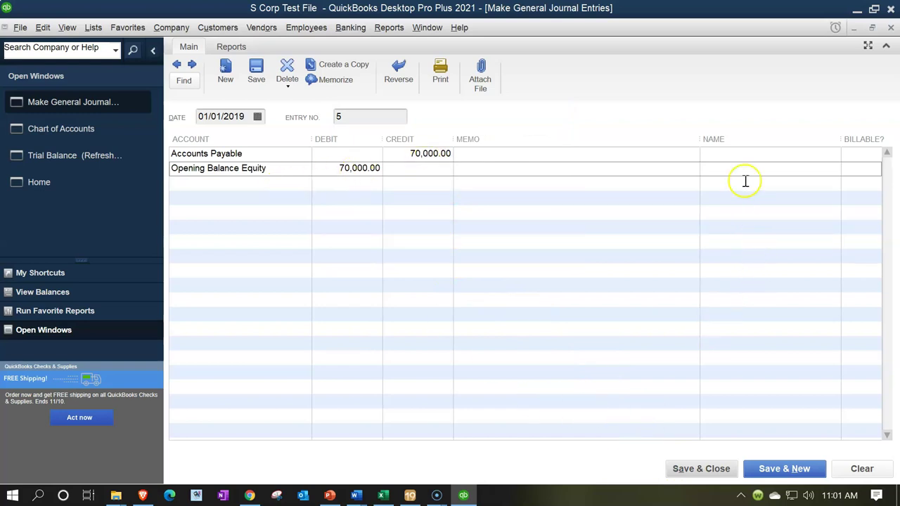
Enter Vendor 1 as the name on the Accounts Payable line and quick-add it as a vendor.
{"action": "left_click", "coordinate": [735, 156]}
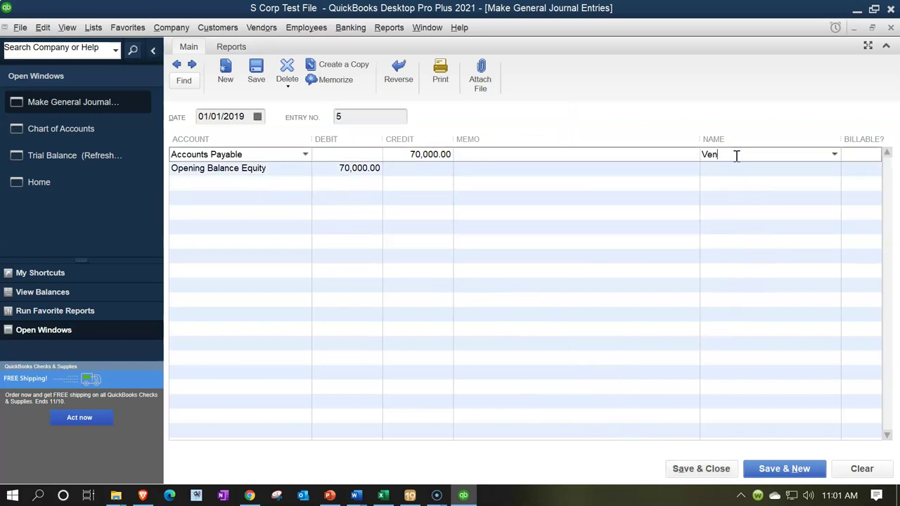
{"action": "type", "text": "Vendor 1"}
{"action": "key", "text": "Tab"}
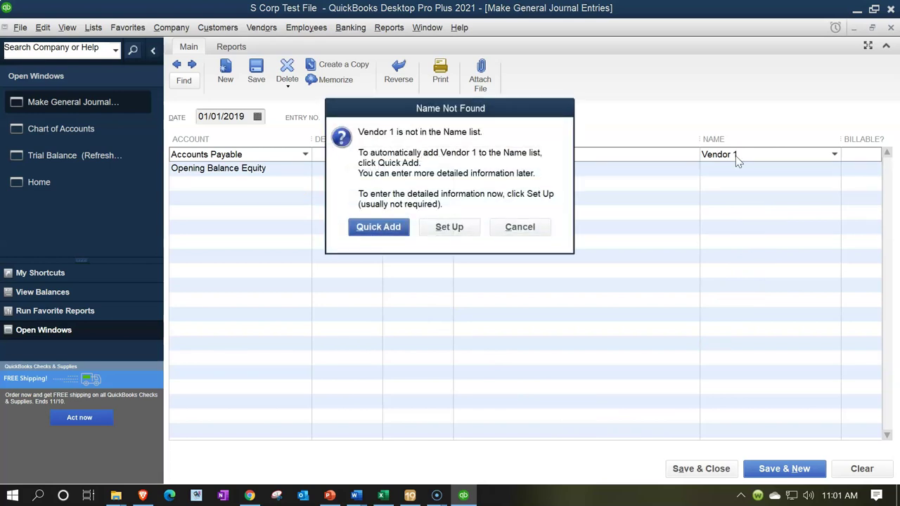
{"action": "left_click", "coordinate": [385, 227]}
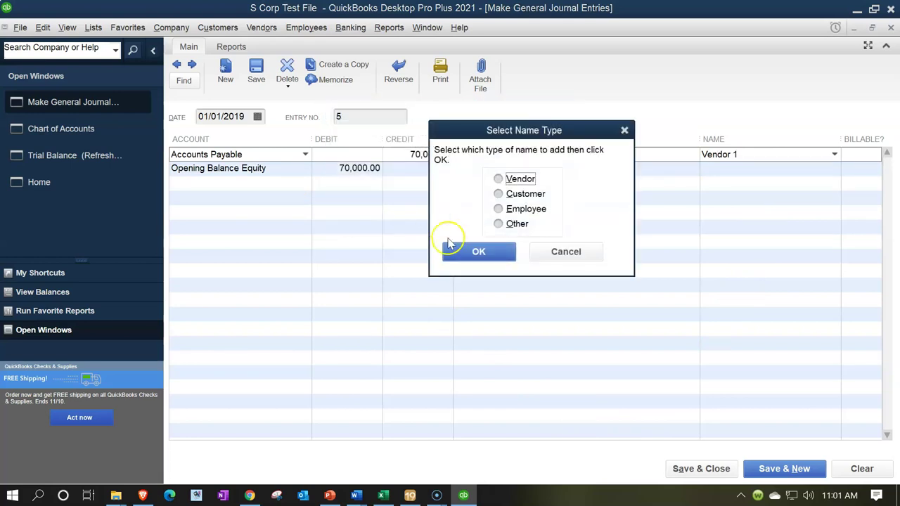
{"action": "left_click", "coordinate": [478, 251]}
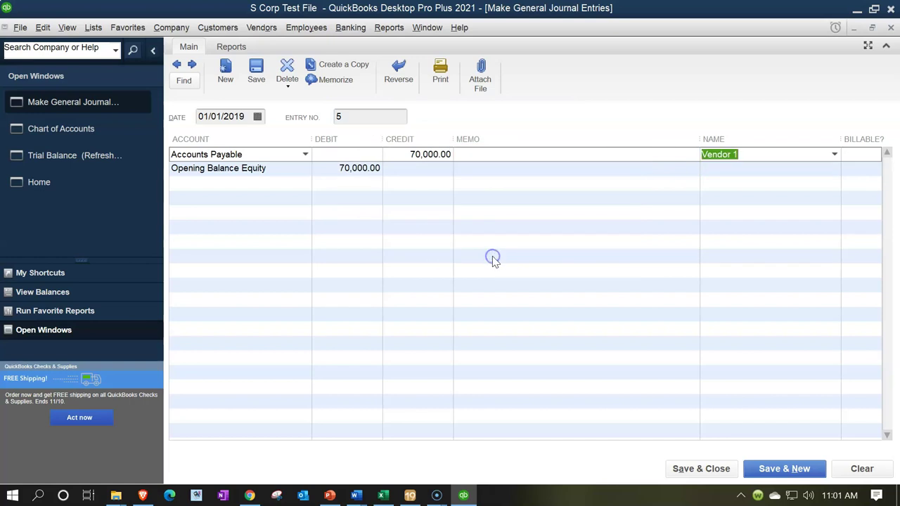
Save and close the journal entry, accepting the past transaction date, and refresh the Trial Balance report.
{"action": "left_click", "coordinate": [711, 477]}
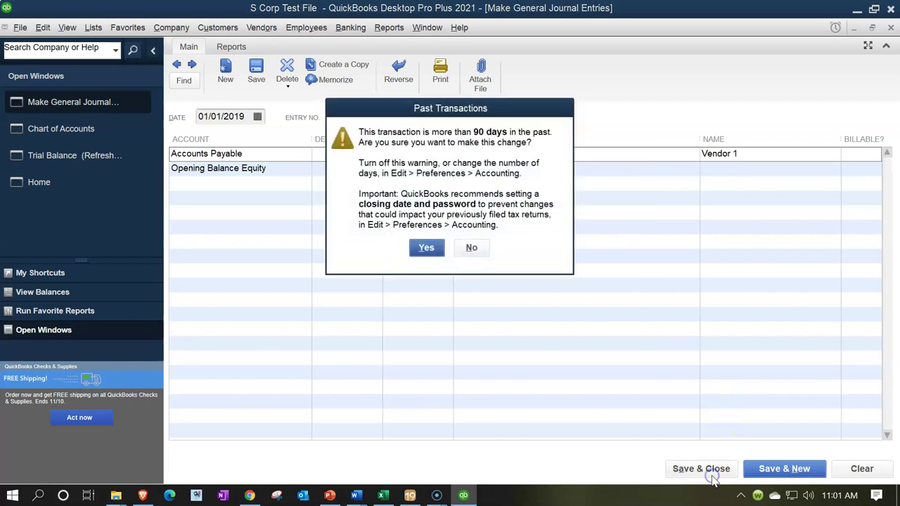
{"action": "left_click", "coordinate": [426, 247]}
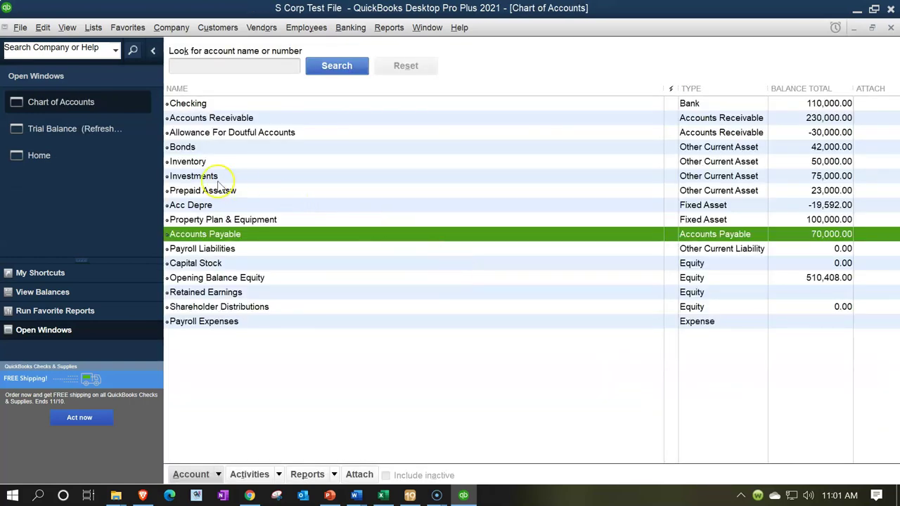
{"action": "left_click", "coordinate": [80, 131]}
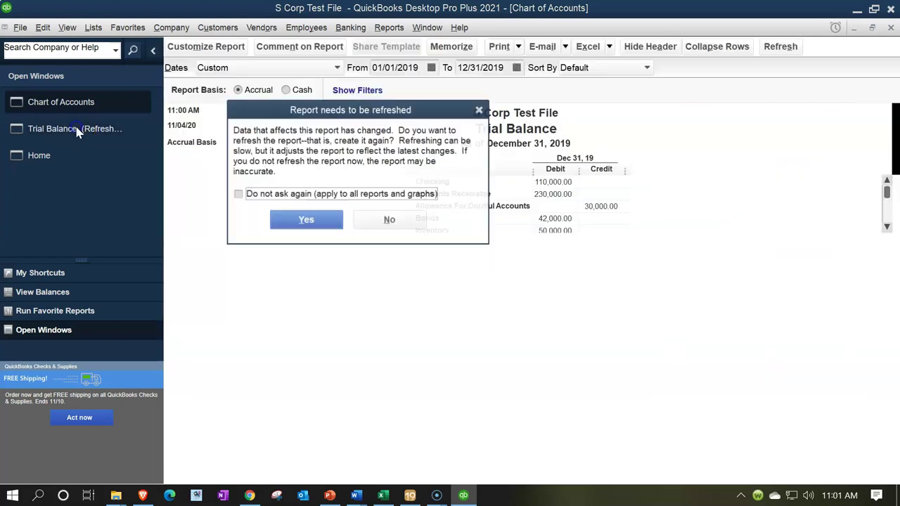
{"action": "left_click", "coordinate": [306, 220]}
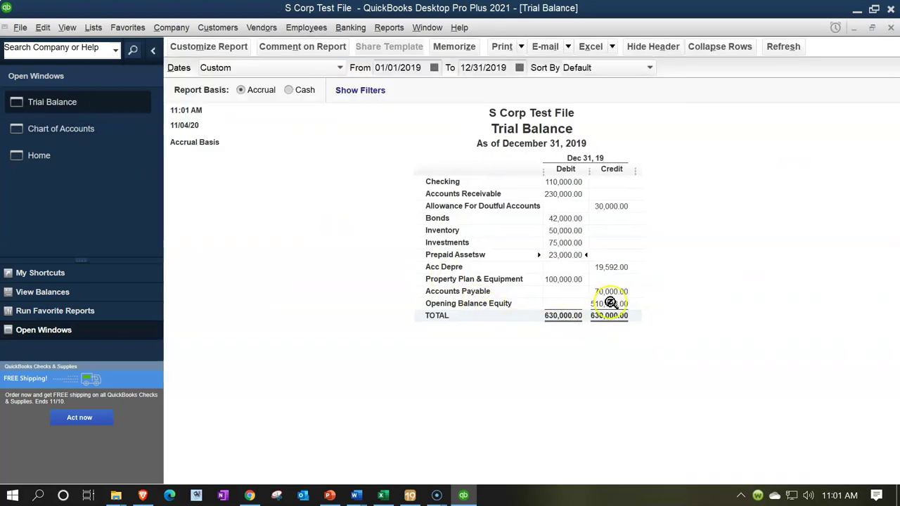
Switch to the Excel worksheet and fill the Accounts Payable row, name and amount, with green.
{"action": "left_click", "coordinate": [383, 495]}
{"action": "left_click_drag", "start_coordinate": [129, 229], "coordinate": [227, 230]}
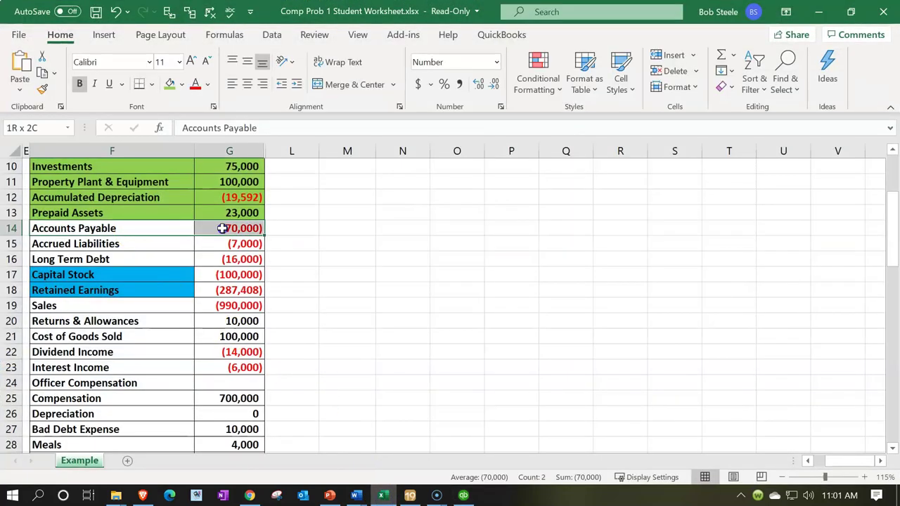
{"action": "right_click", "coordinate": [223, 229]}
{"action": "left_click", "coordinate": [258, 88]}
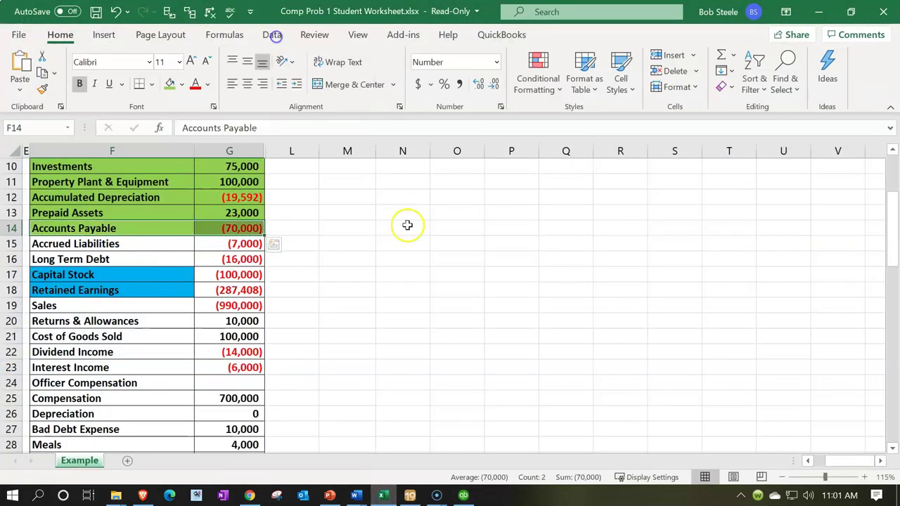
Return to QuickBooks and start a new Other Current Liability account named Accrued Liabilities from the Chart of Accounts.
{"action": "left_click", "coordinate": [382, 495]}
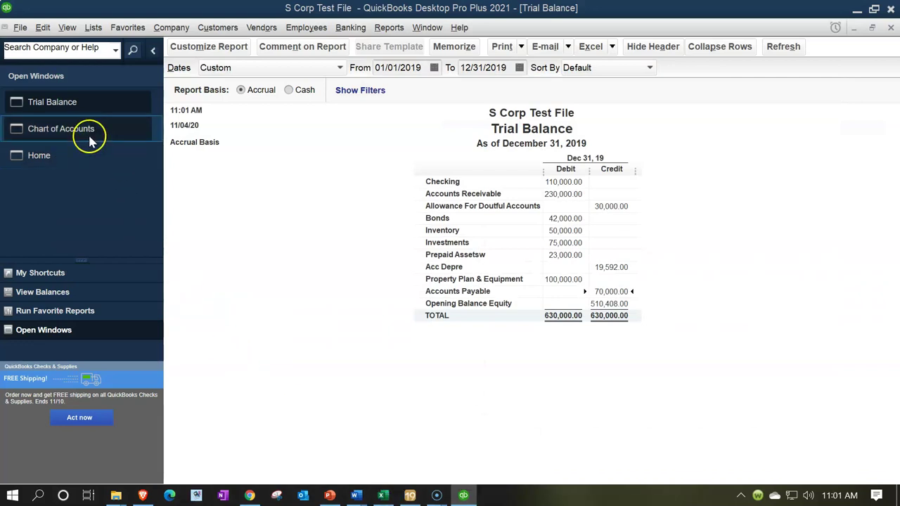
{"action": "left_click", "coordinate": [89, 132]}
{"action": "left_click", "coordinate": [211, 474]}
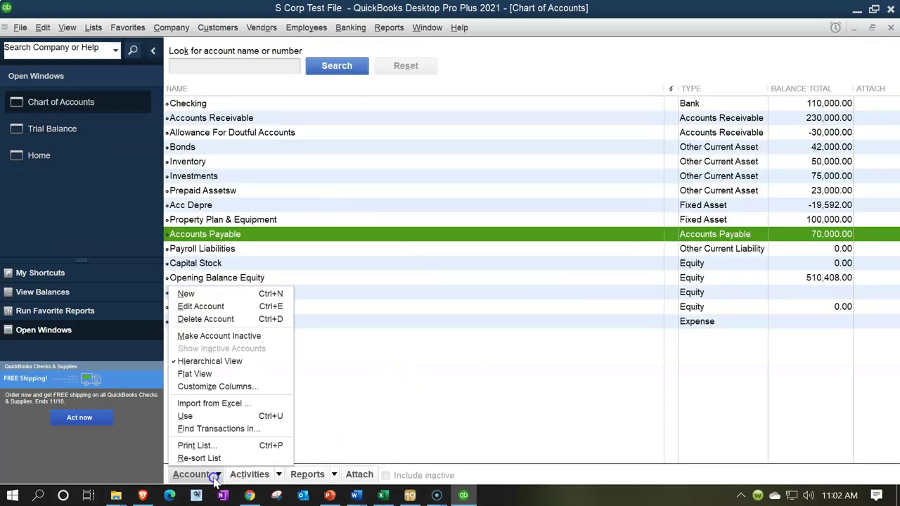
{"action": "left_click", "coordinate": [205, 295]}
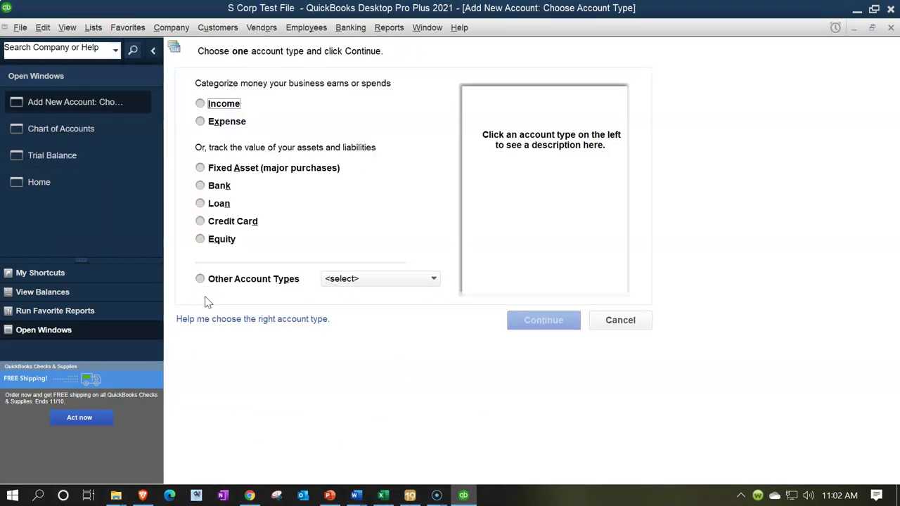
{"action": "left_click", "coordinate": [411, 282]}
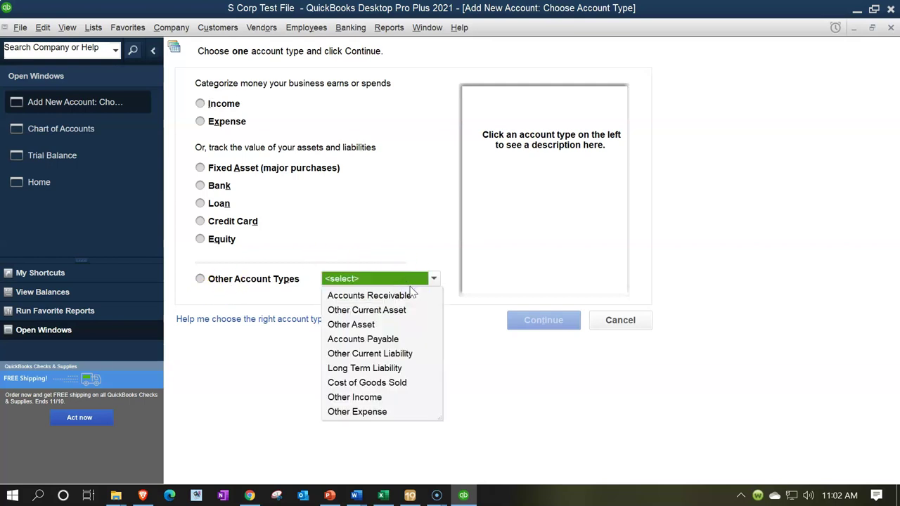
{"action": "left_click", "coordinate": [406, 357]}
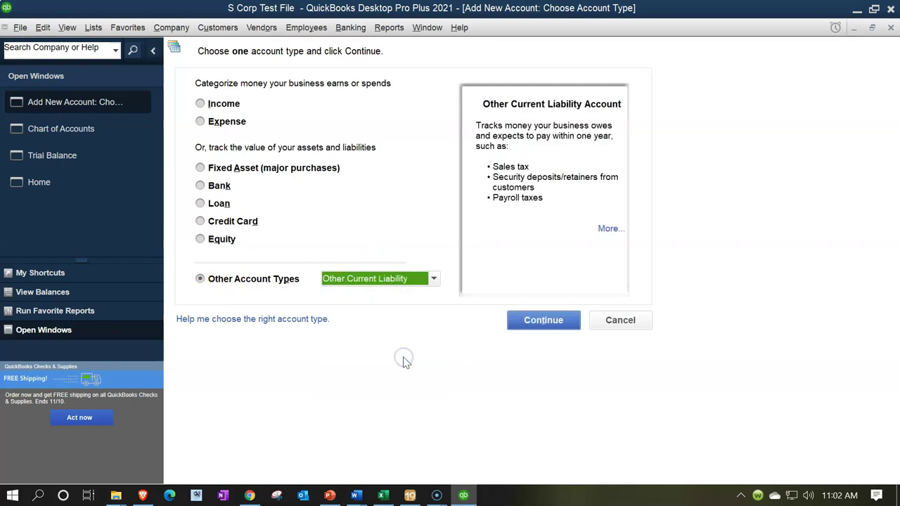
{"action": "left_click", "coordinate": [533, 322]}
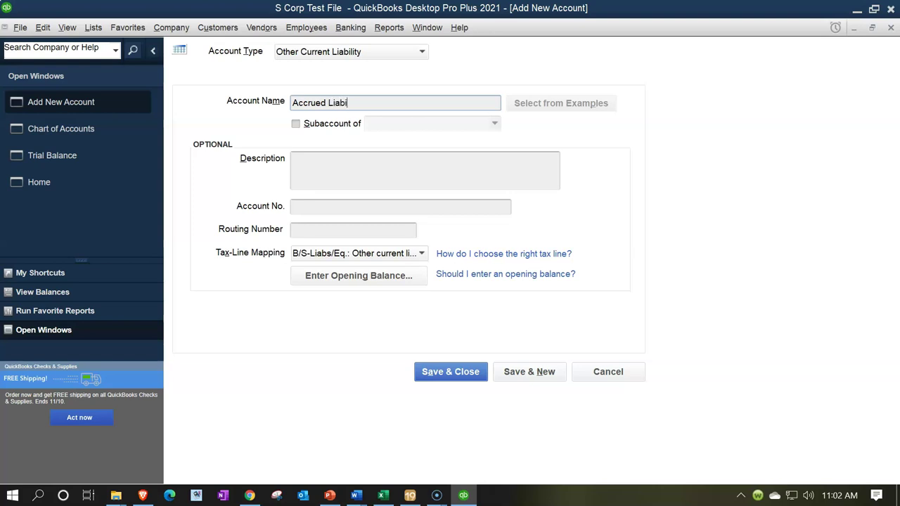
{"action": "key", "text": "Tab"}
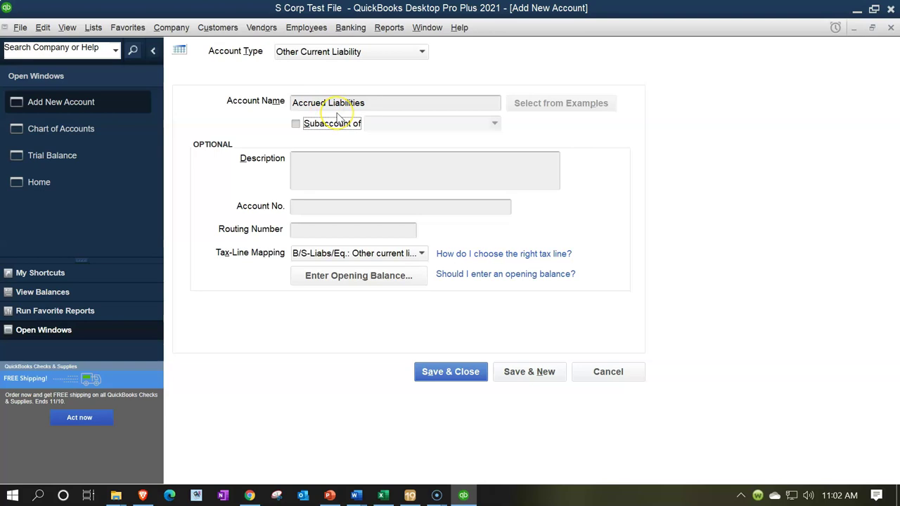
Enter the Excel worksheet's 7,000.00 as the Accrued Liabilities opening balance as of 01/01/2019.
{"action": "left_click", "coordinate": [366, 278]}
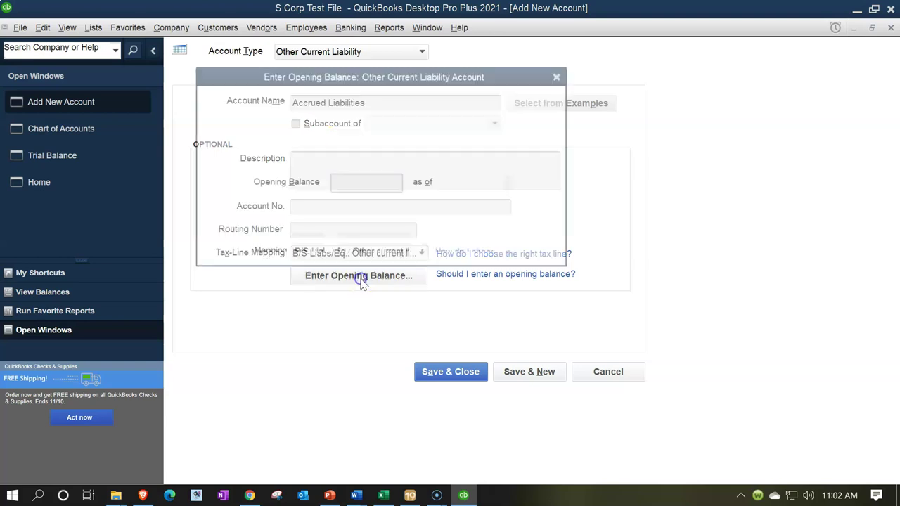
{"action": "left_click", "coordinate": [383, 496]}
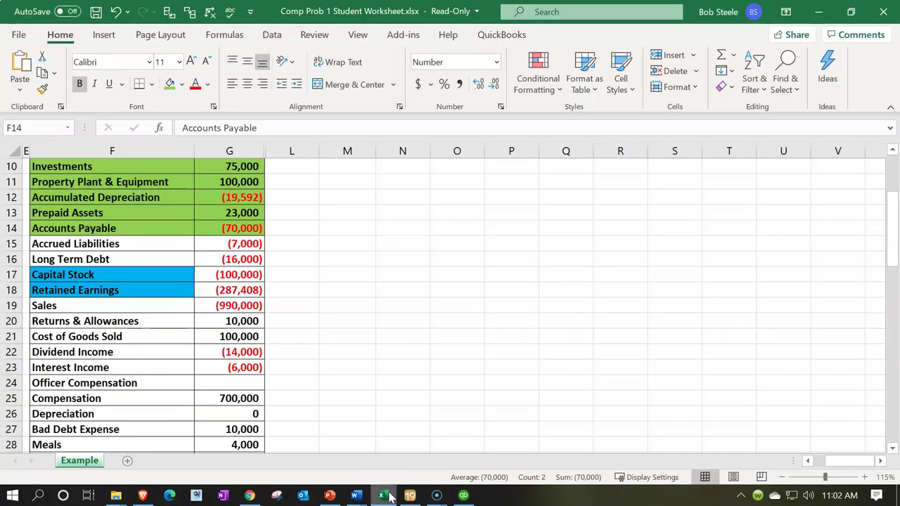
{"action": "left_click", "coordinate": [386, 496]}
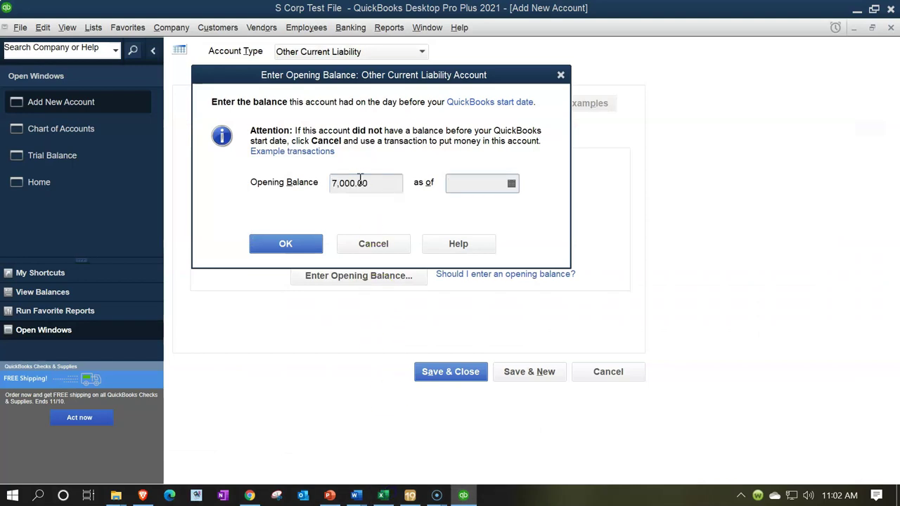
{"action": "type", "text": "01/01/2019"}
{"action": "key", "text": "Tab"}
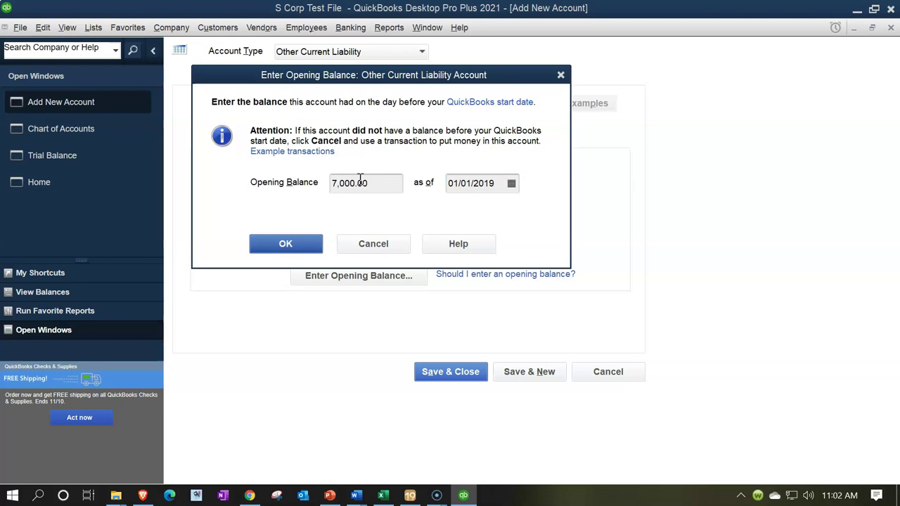
Save the Accrued Liabilities account with its 7,000.00 opening balance as of 01/01/2019, accepting the past date, and refresh the Trial Balance.
{"action": "left_click", "coordinate": [302, 246]}
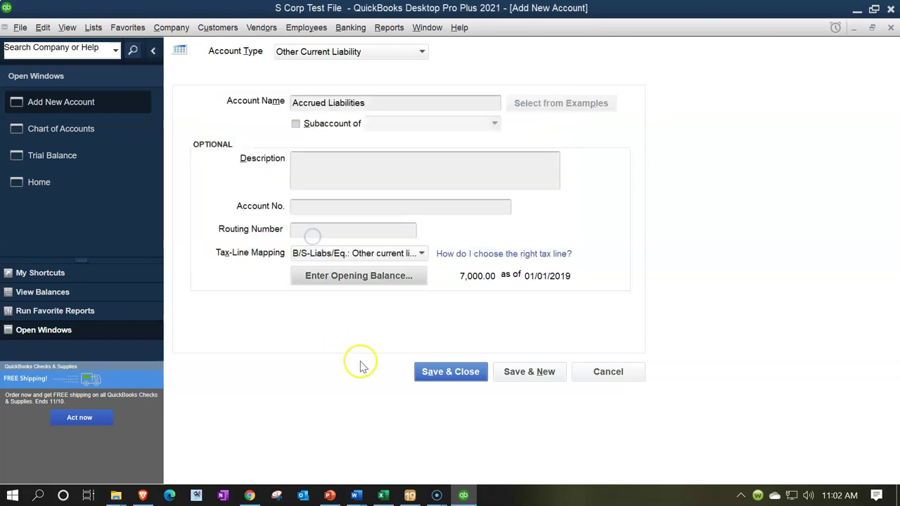
{"action": "left_click", "coordinate": [439, 380]}
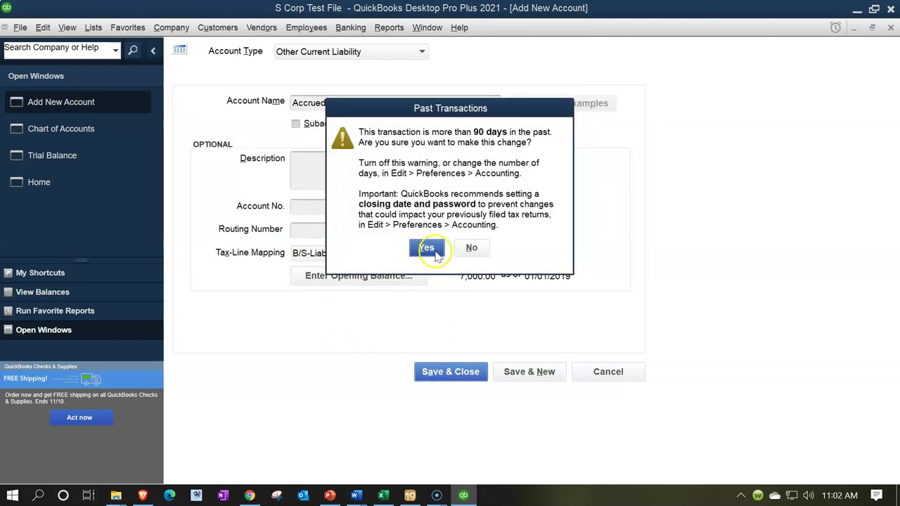
{"action": "left_click", "coordinate": [433, 249]}
{"action": "left_click", "coordinate": [73, 128]}
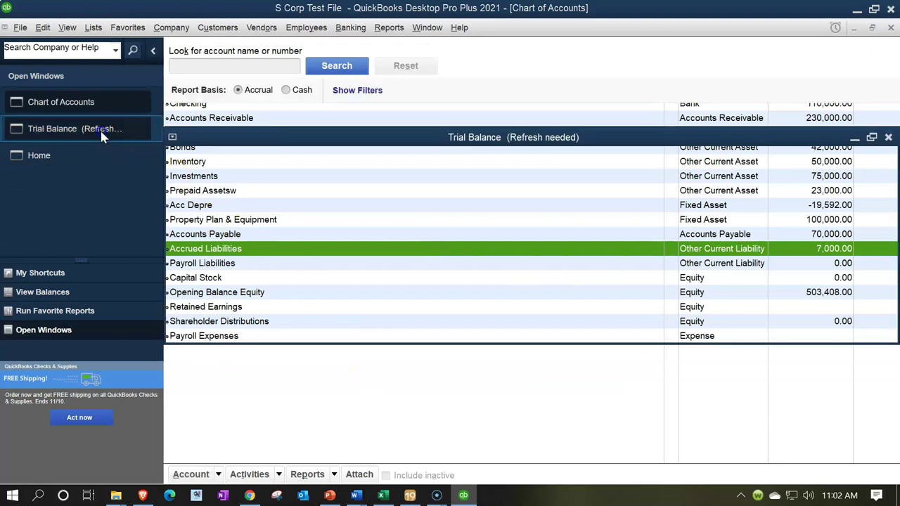
{"action": "left_click", "coordinate": [302, 218]}
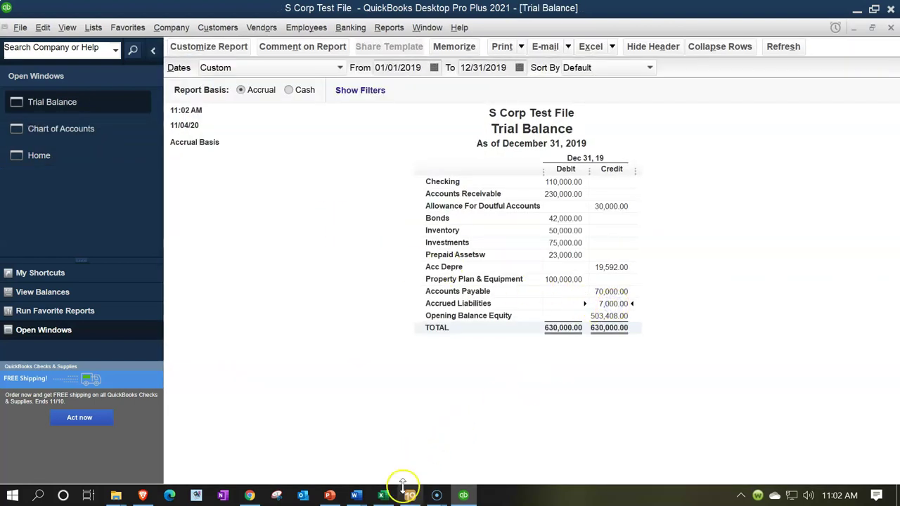
Switch to the Excel worksheet and fill the Accrued Liabilities name and balance cells with green.
{"action": "left_click", "coordinate": [382, 495]}
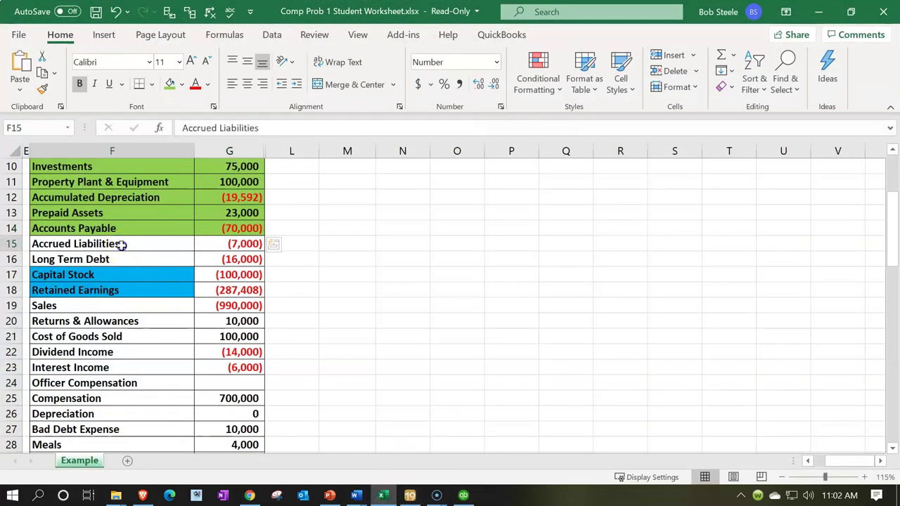
{"action": "left_click_drag", "start_coordinate": [121, 245], "coordinate": [215, 246]}
{"action": "right_click", "coordinate": [215, 246]}
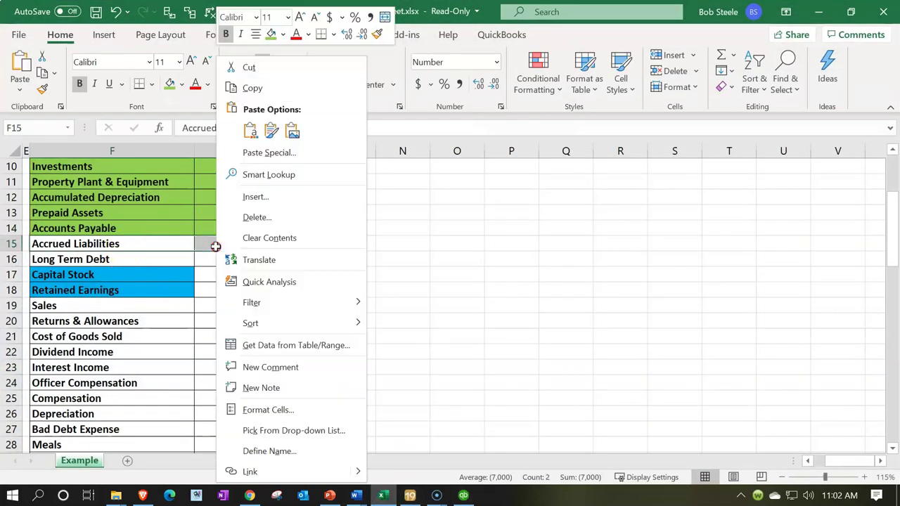
{"action": "left_click", "coordinate": [270, 35]}
{"action": "left_click", "coordinate": [491, 321]}
{"action": "left_click", "coordinate": [382, 495]}
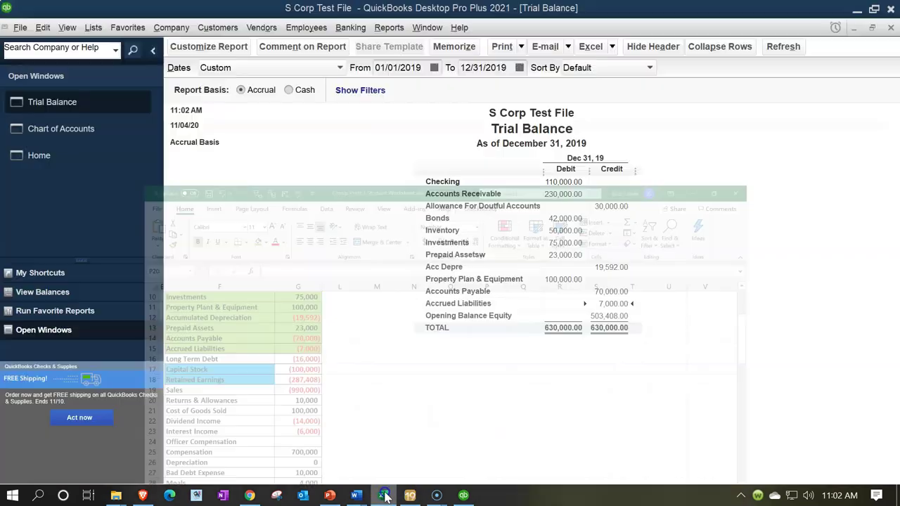
In the QuickBooks chart of accounts, start a new account of the Long Term Liability type.
{"action": "left_click", "coordinate": [85, 130]}
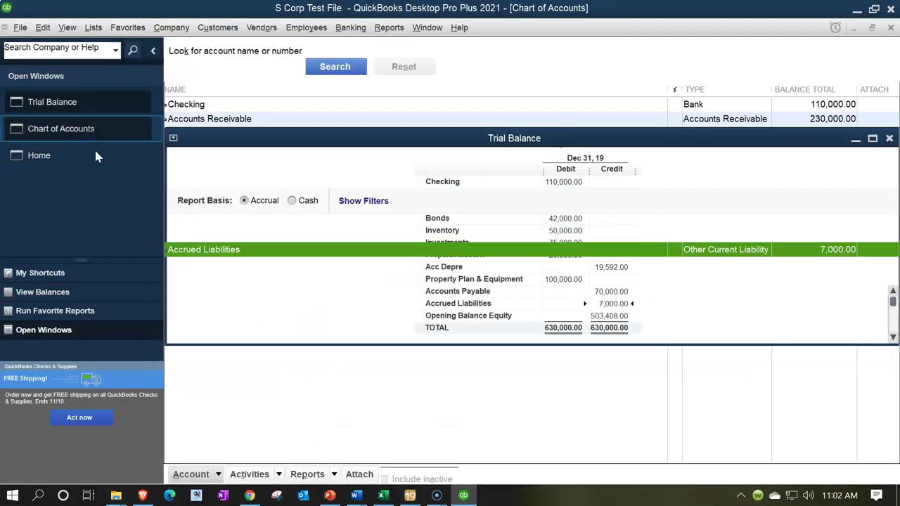
{"action": "left_click", "coordinate": [210, 475]}
{"action": "left_click", "coordinate": [187, 294]}
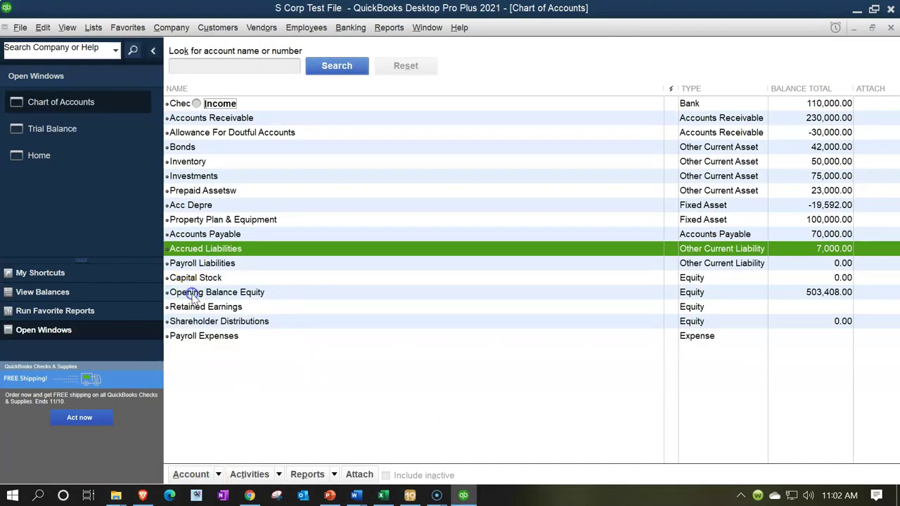
{"action": "left_click", "coordinate": [391, 277]}
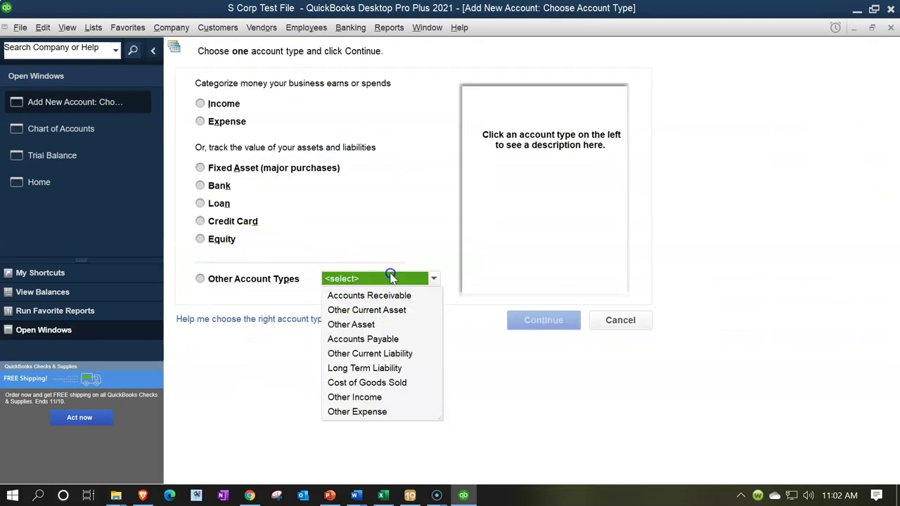
{"action": "left_click", "coordinate": [400, 368]}
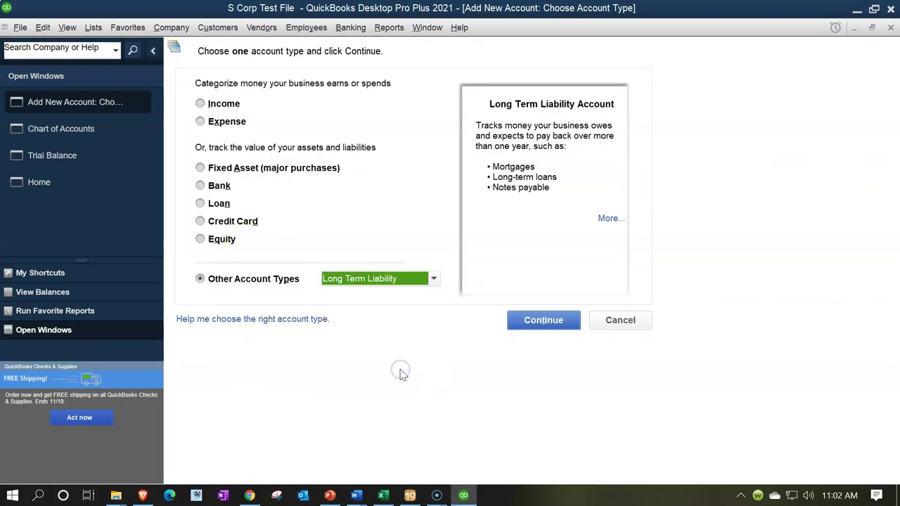
{"action": "left_click", "coordinate": [550, 330]}
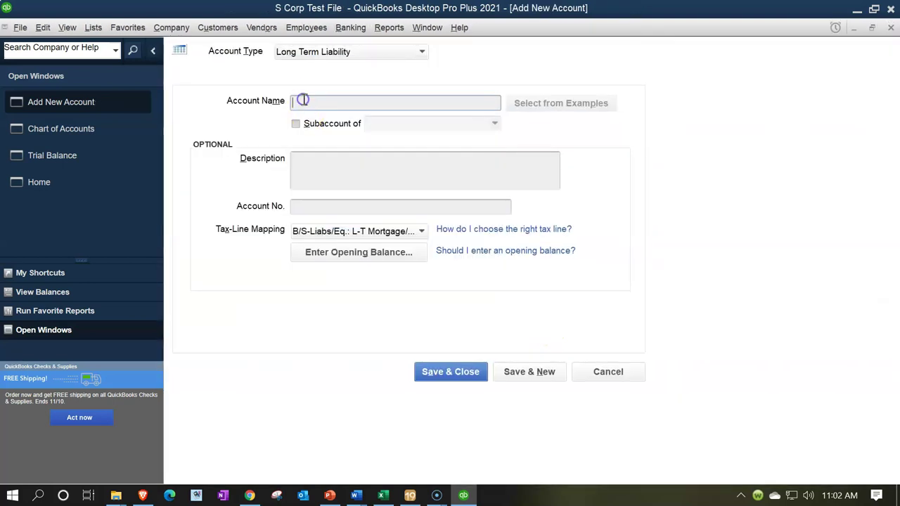
Name the new account Long Term Debt and check its tax-line mapping, keeping the L-T Mortgage/note/bonds line.
{"action": "left_click", "coordinate": [383, 495]}
{"action": "left_click", "coordinate": [317, 104]}
{"action": "key", "text": "Tab"}
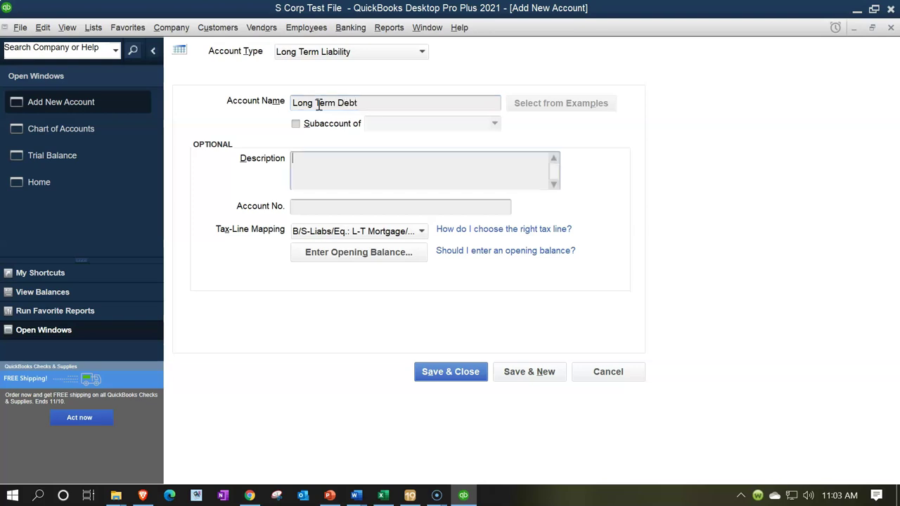
{"action": "left_click", "coordinate": [423, 233]}
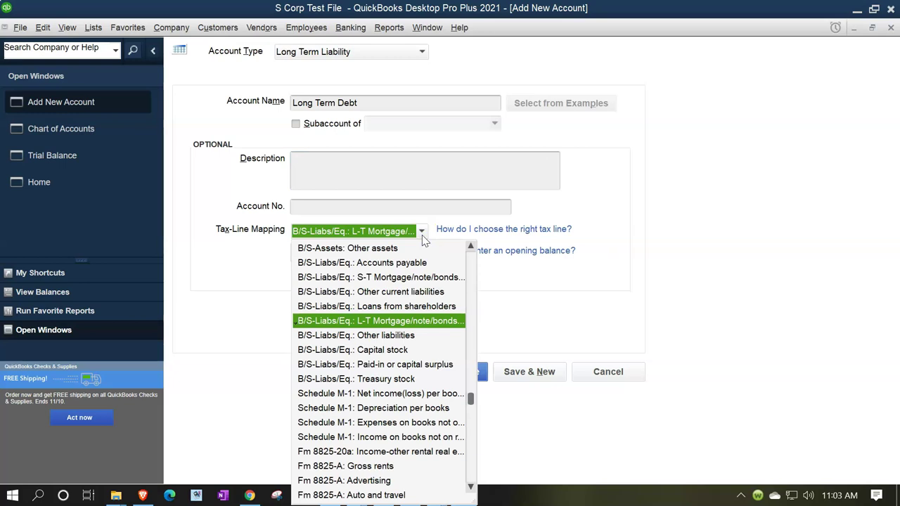
{"action": "left_click", "coordinate": [424, 238]}
Set the Long Term Debt account's opening balance to 16,000.00 as of 01/01/2019.
{"action": "left_click", "coordinate": [389, 261]}
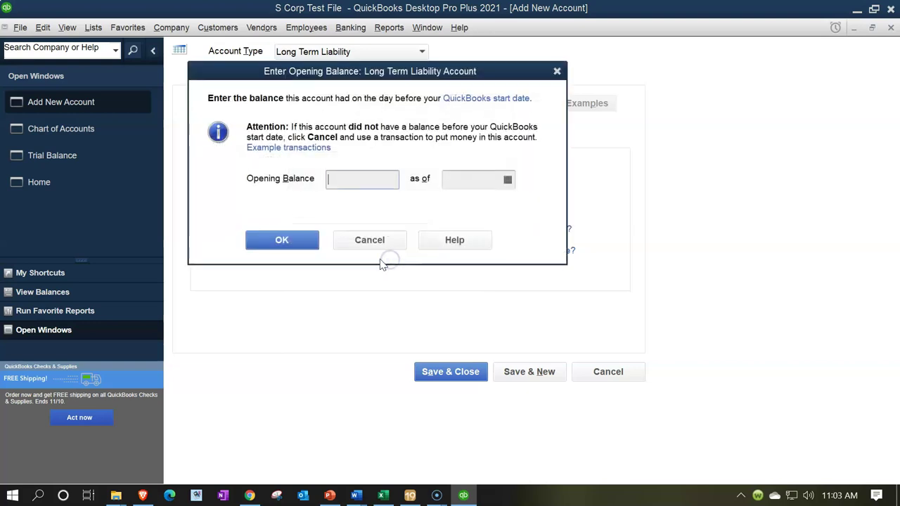
{"action": "left_click", "coordinate": [383, 495]}
{"action": "left_click", "coordinate": [384, 496]}
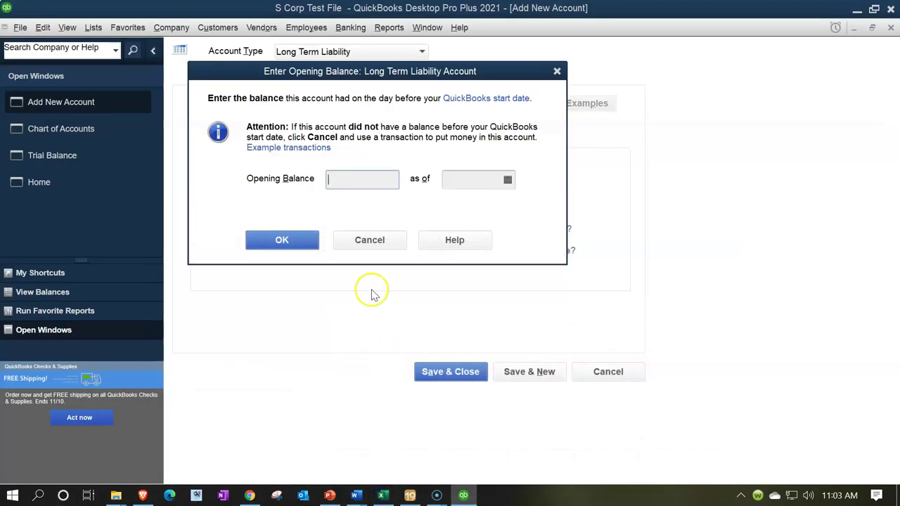
{"action": "type", "text": "16,000"}
{"action": "key", "text": "Tab"}
{"action": "type", "text": "01/01/201"}
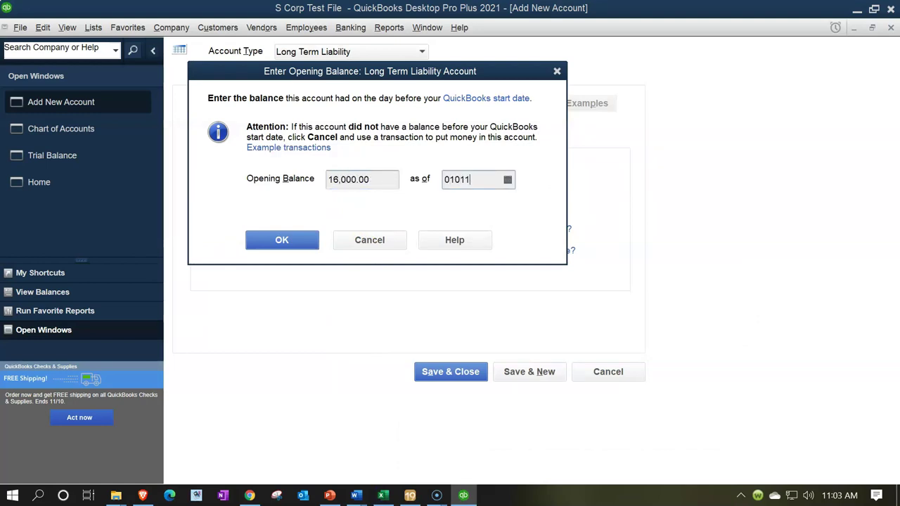
{"action": "type", "text": "9"}
{"action": "key", "text": "Tab"}
{"action": "left_click", "coordinate": [305, 235]}
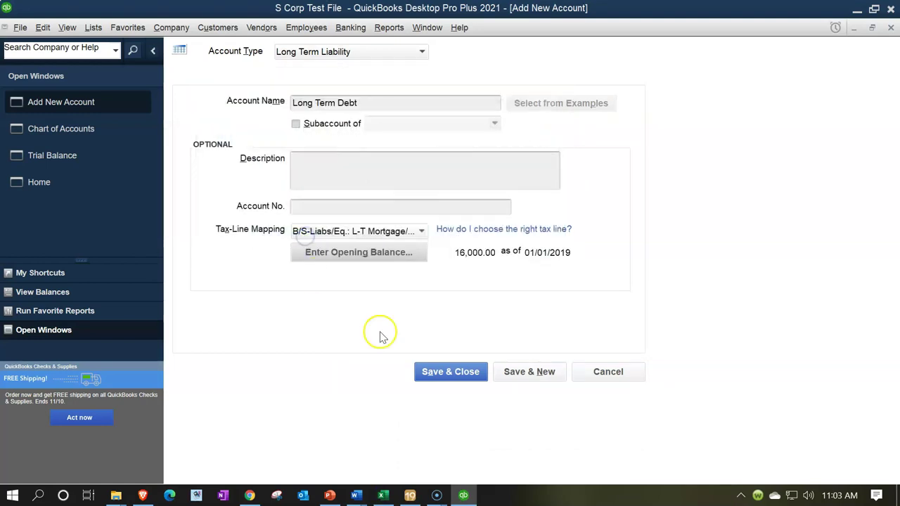
Save the Long Term Debt account, accepting the past transaction date, and refresh the Trial Balance report.
{"action": "left_click", "coordinate": [431, 372]}
{"action": "left_click", "coordinate": [427, 248]}
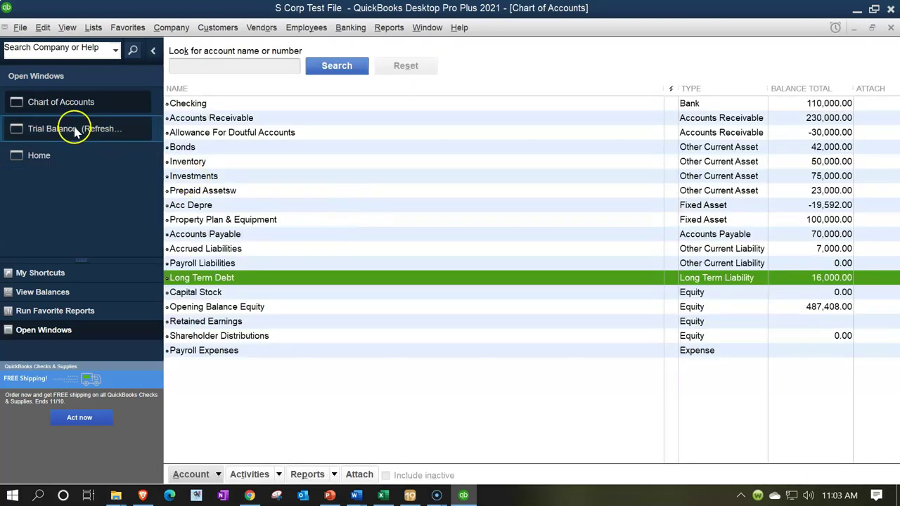
{"action": "left_click", "coordinate": [71, 130]}
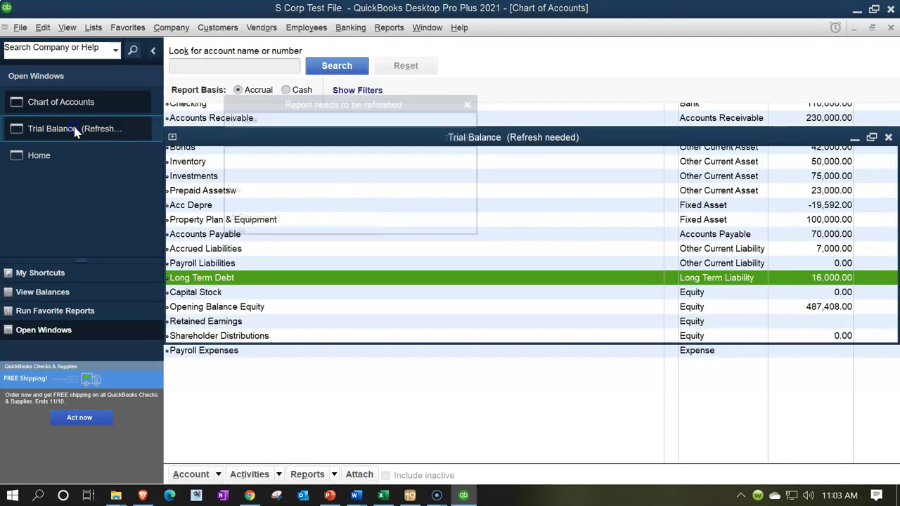
{"action": "left_click", "coordinate": [282, 208]}
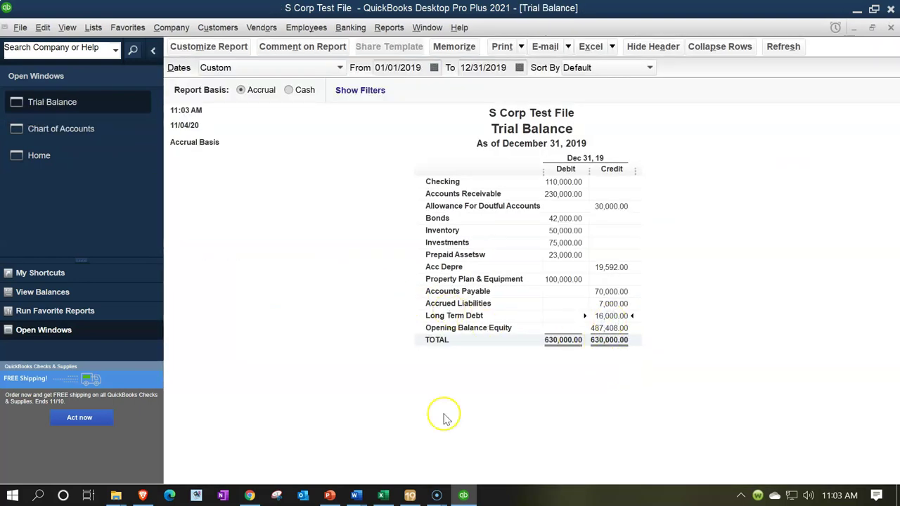
Switch to the Excel worksheet and fill the Long Term Debt name and balance cells with green.
{"action": "left_click", "coordinate": [383, 495]}
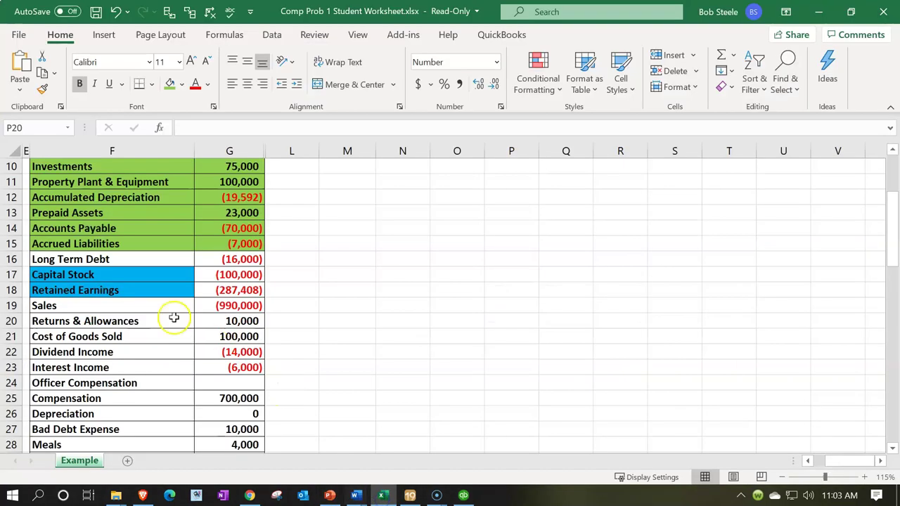
{"action": "left_click_drag", "start_coordinate": [119, 260], "coordinate": [214, 257]}
{"action": "right_click", "coordinate": [213, 258]}
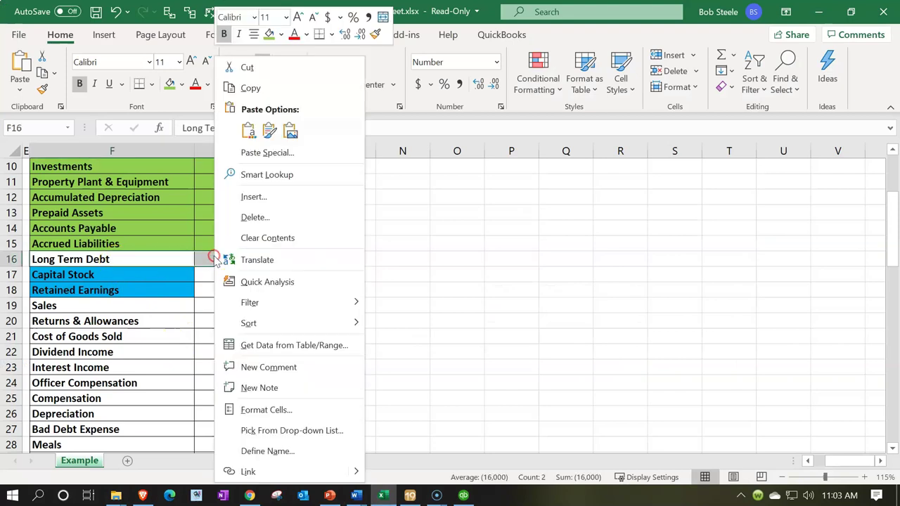
{"action": "left_click", "coordinate": [269, 35]}
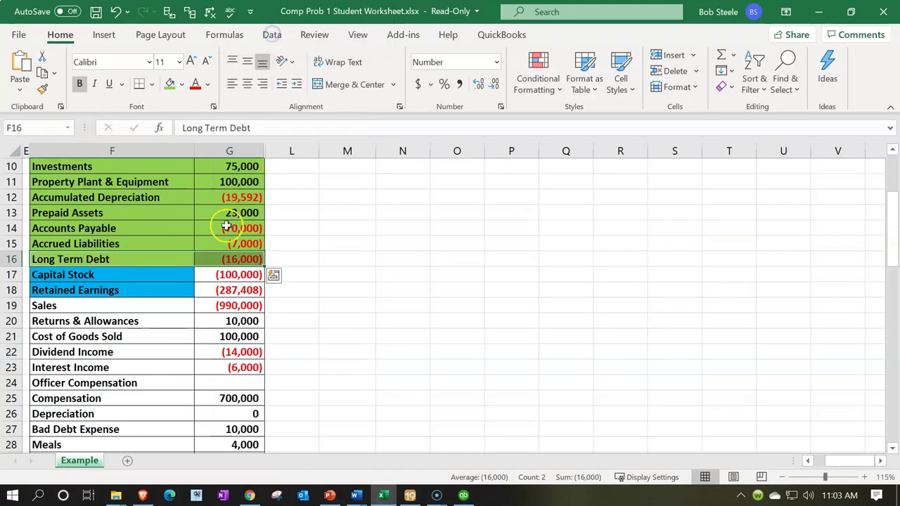
{"action": "left_click", "coordinate": [223, 275]}
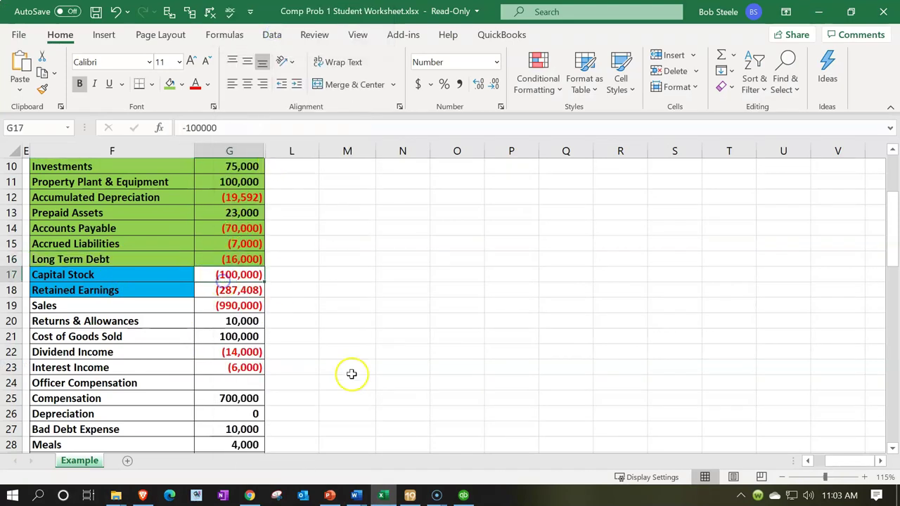
{"action": "left_click", "coordinate": [380, 490]}
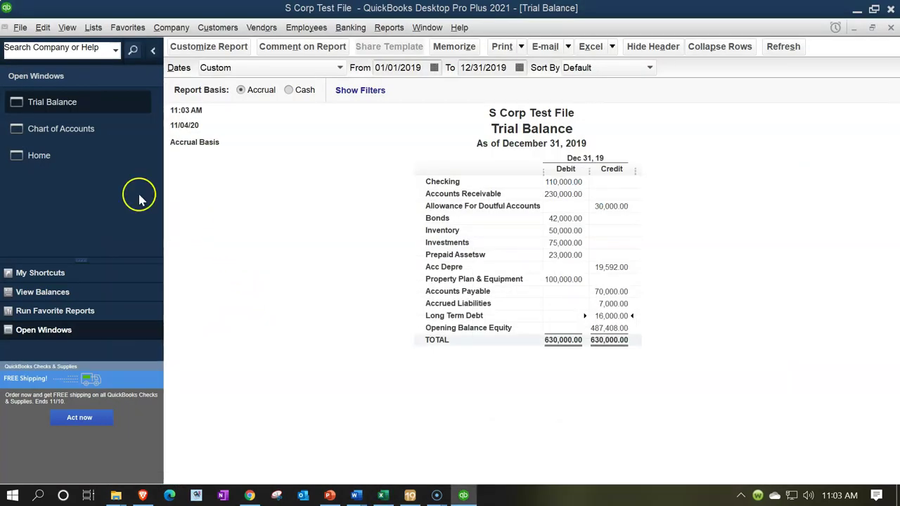
Open the existing Capital Stock equity account for editing from the QuickBooks chart of accounts.
{"action": "left_click", "coordinate": [60, 129]}
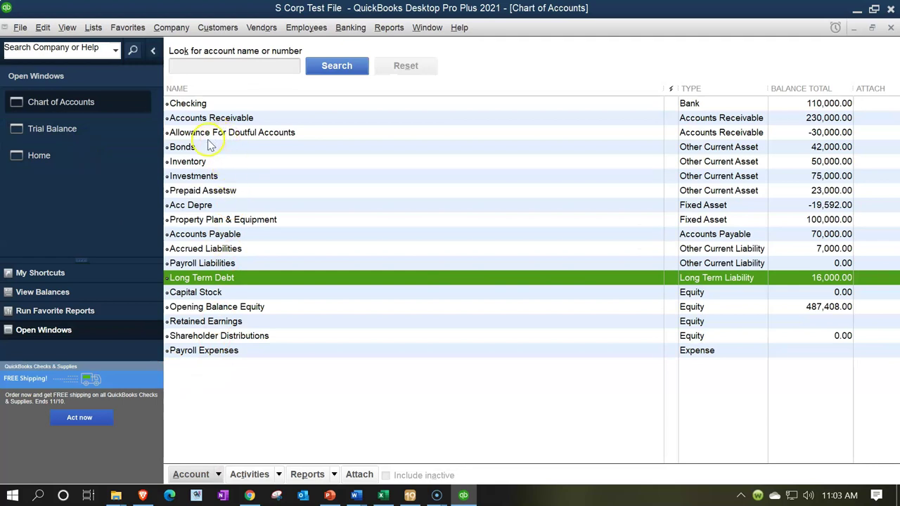
{"action": "left_click", "coordinate": [208, 294]}
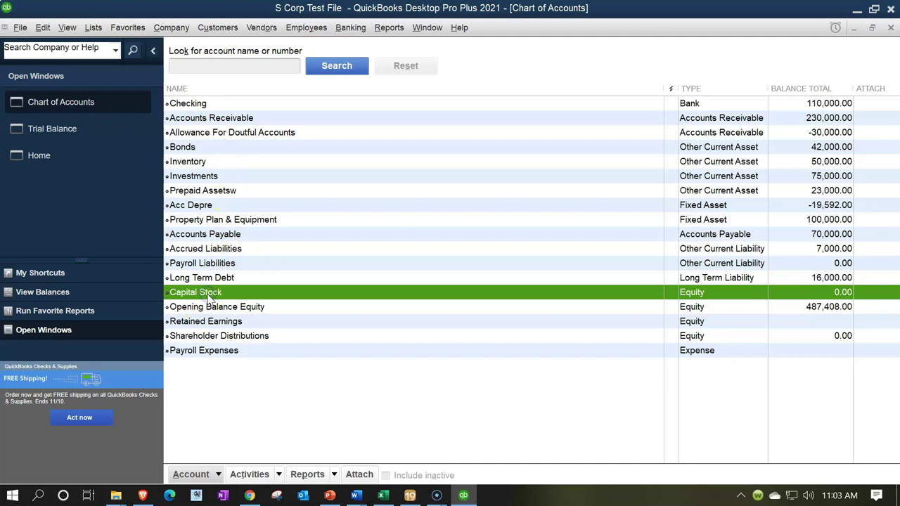
{"action": "left_click", "coordinate": [225, 294]}
{"action": "right_click", "coordinate": [225, 296]}
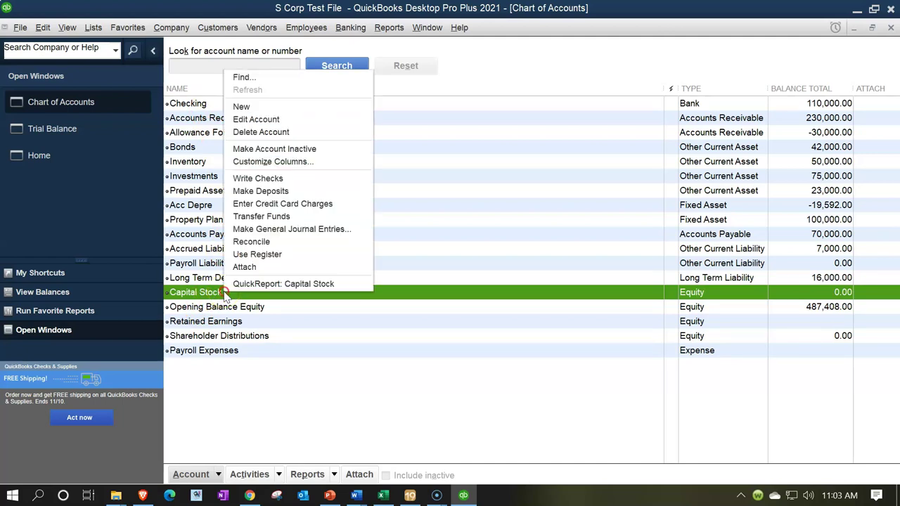
{"action": "left_click", "coordinate": [262, 121]}
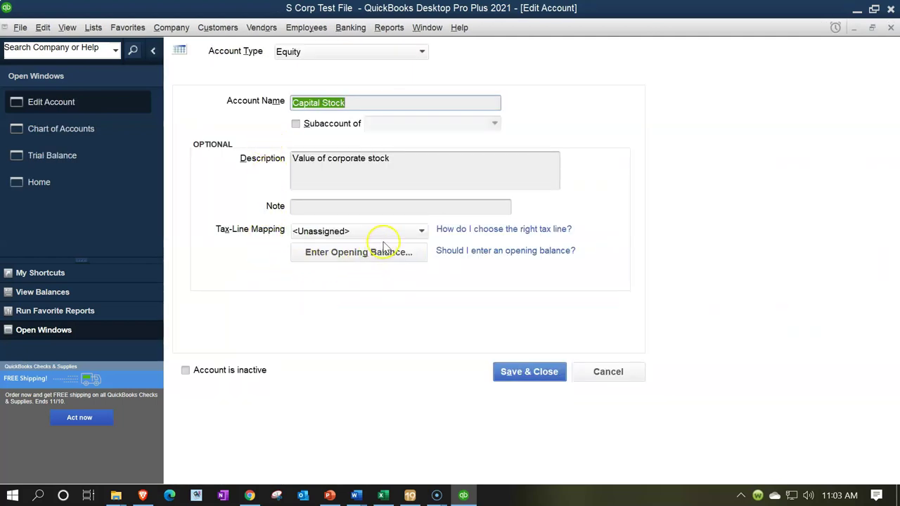
Map the Capital Stock account to the tax line B/S-Liabs/Eq.: Capital stock.
{"action": "left_click", "coordinate": [407, 231]}
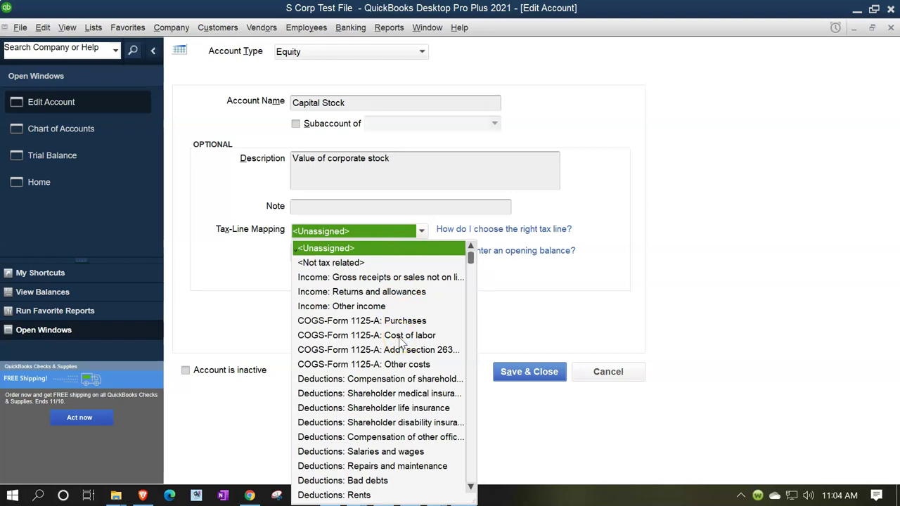
{"action": "scroll", "coordinate": [401, 342], "scroll_direction": "down", "scroll_amount": 6}
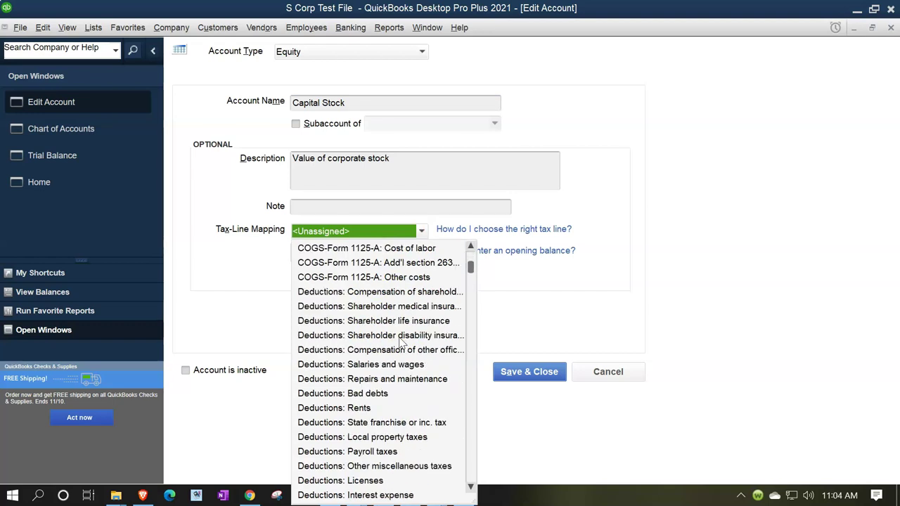
{"action": "scroll", "coordinate": [400, 342], "scroll_direction": "down", "scroll_amount": 3}
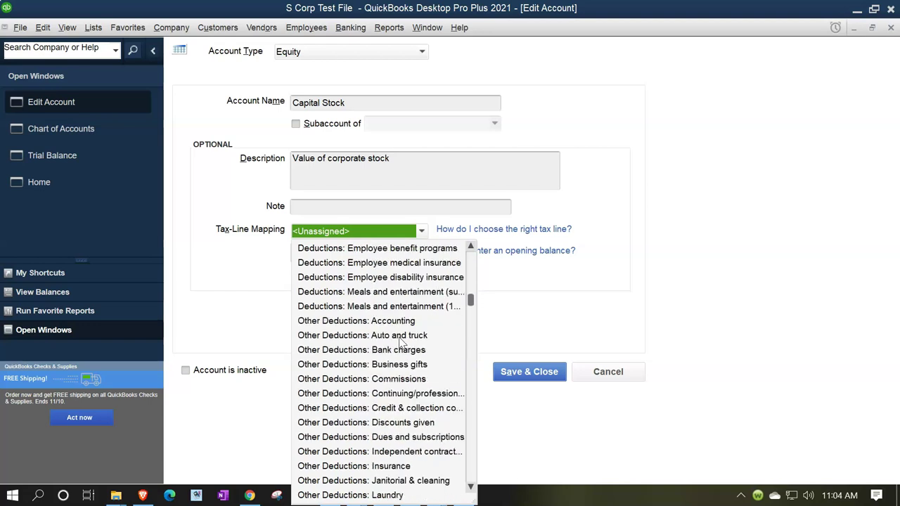
{"action": "scroll", "coordinate": [402, 342], "scroll_direction": "down", "scroll_amount": 2}
{"action": "scroll", "coordinate": [402, 343], "scroll_direction": "up", "scroll_amount": 3}
{"action": "scroll", "coordinate": [402, 342], "scroll_direction": "up", "scroll_amount": 8}
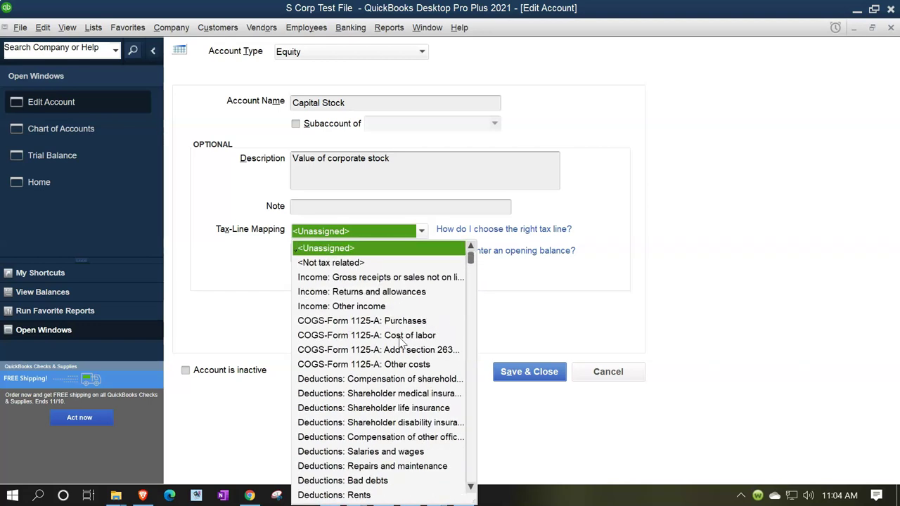
{"action": "scroll", "coordinate": [401, 342], "scroll_direction": "down", "scroll_amount": 15}
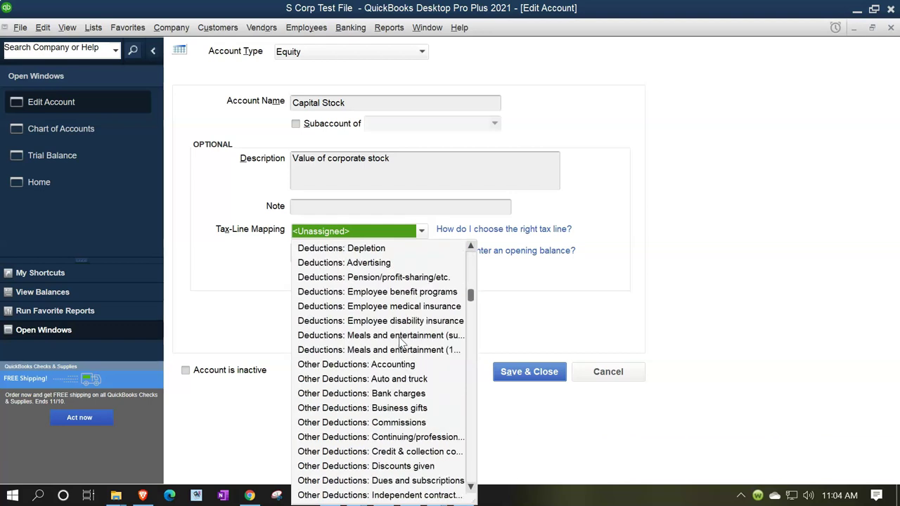
{"action": "scroll", "coordinate": [402, 343], "scroll_direction": "down", "scroll_amount": 4}
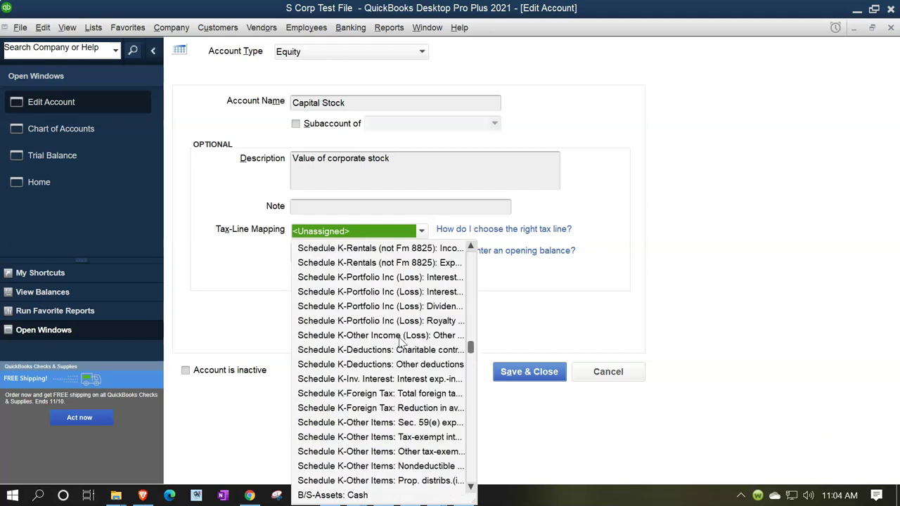
{"action": "scroll", "coordinate": [402, 343], "scroll_direction": "down", "scroll_amount": 5}
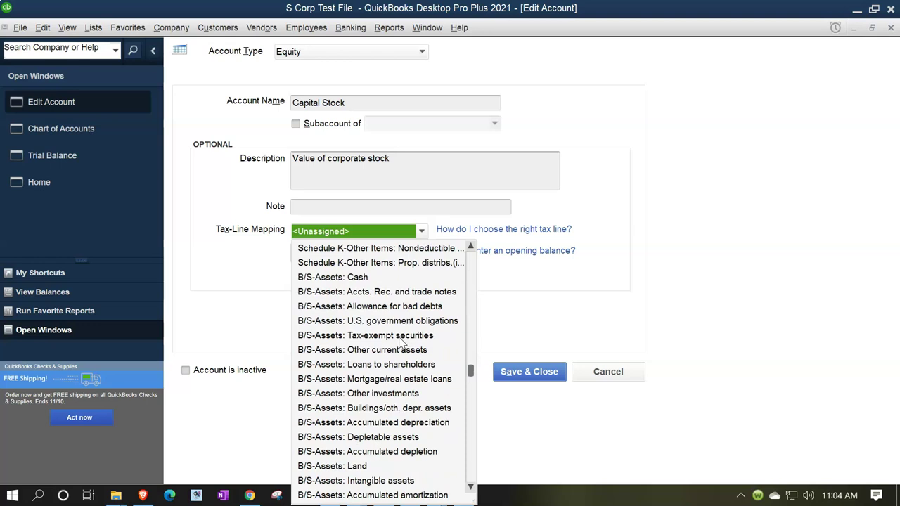
{"action": "scroll", "coordinate": [434, 404], "scroll_direction": "down", "scroll_amount": 1}
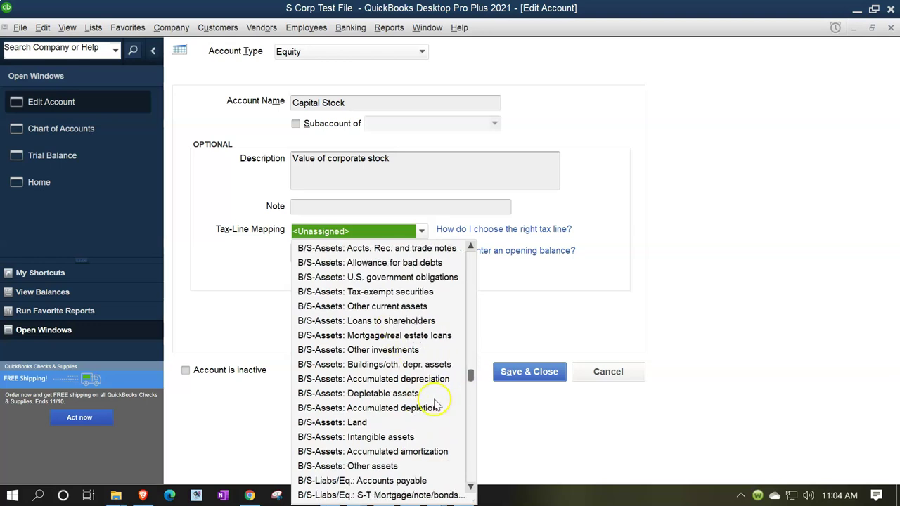
{"action": "scroll", "coordinate": [435, 408], "scroll_direction": "down", "scroll_amount": 1}
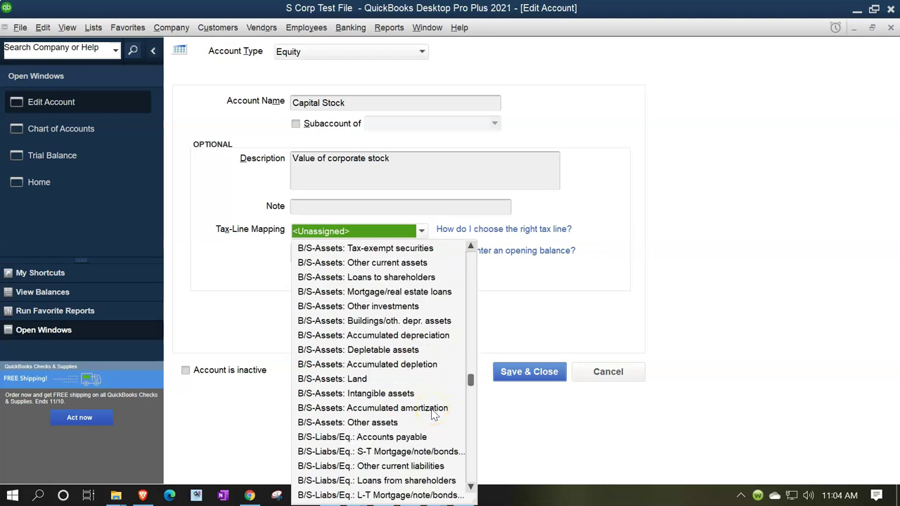
{"action": "scroll", "coordinate": [434, 414], "scroll_direction": "down", "scroll_amount": 1}
{"action": "scroll", "coordinate": [434, 416], "scroll_direction": "down", "scroll_amount": 3}
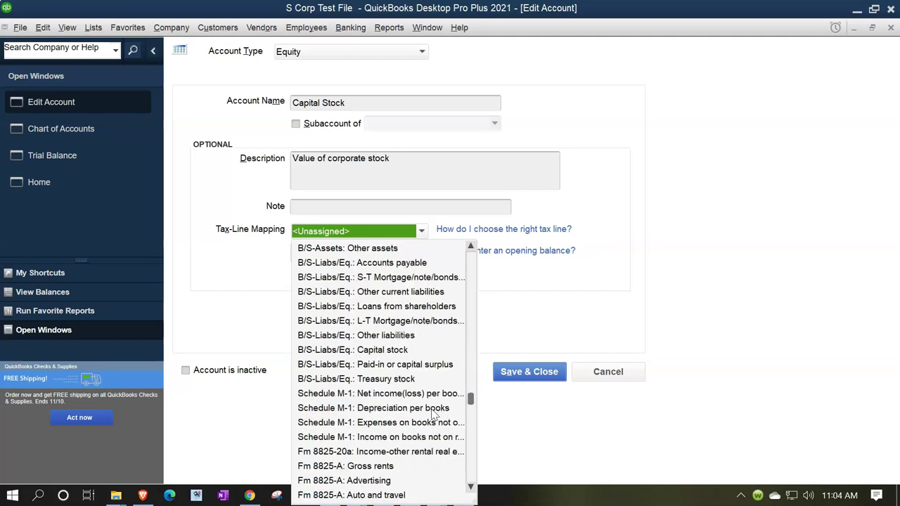
{"action": "left_click", "coordinate": [379, 352]}
Set the Capital Stock account's opening balance to 100,000.00 as of 01/01/2019, checking the amount in the Excel worksheet.
{"action": "left_click", "coordinate": [357, 257]}
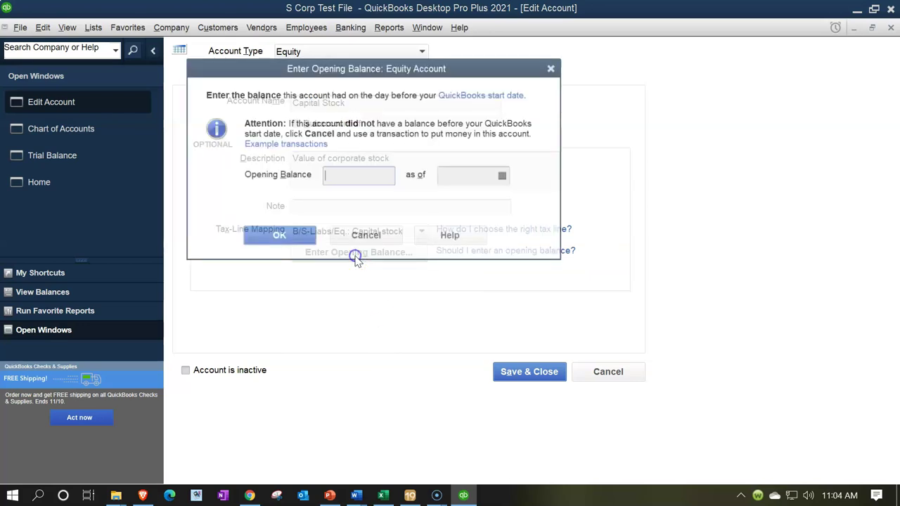
{"action": "left_click", "coordinate": [383, 496]}
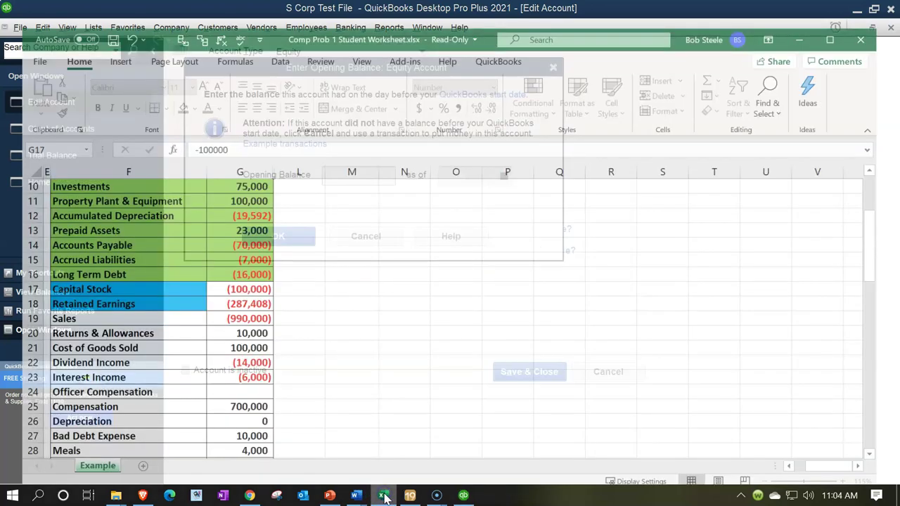
{"action": "left_click", "coordinate": [382, 496]}
{"action": "left_click", "coordinate": [349, 180]}
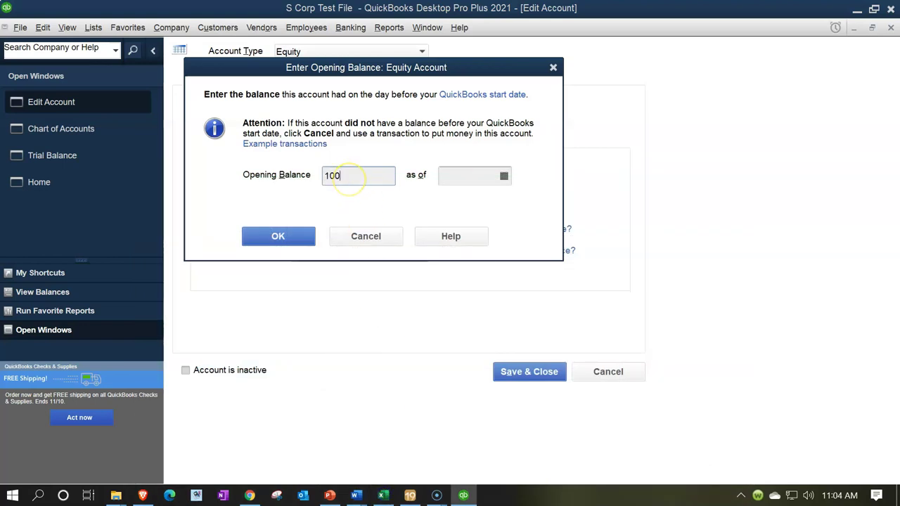
{"action": "key", "text": "Tab"}
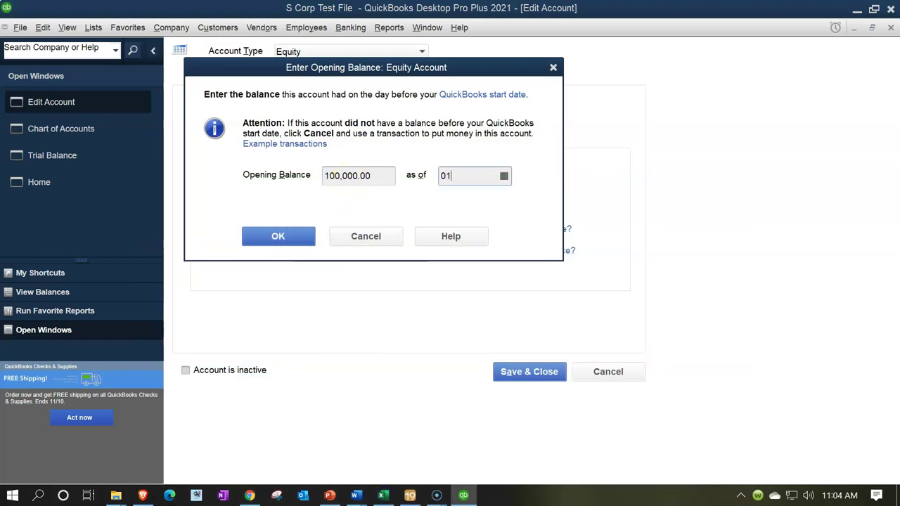
{"action": "key", "text": "Tab"}
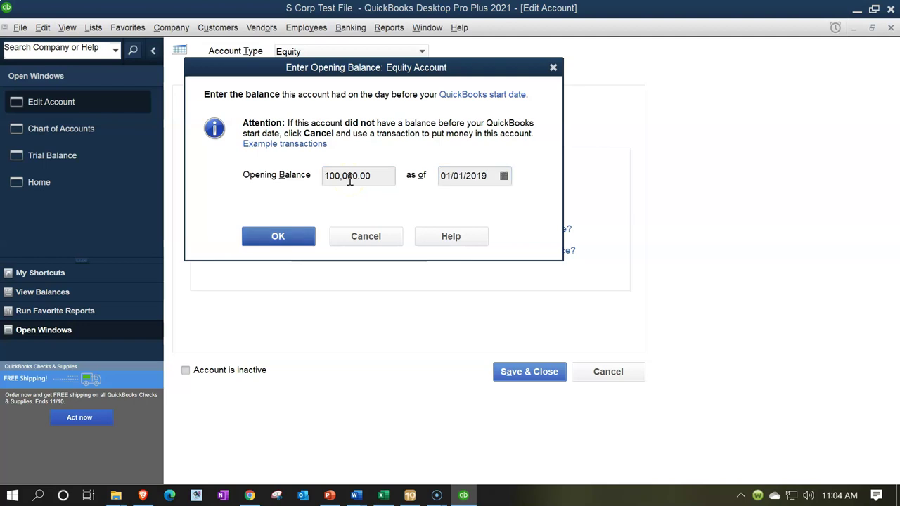
{"action": "left_click", "coordinate": [279, 237]}
Save the Capital Stock account, accepting the past transaction date, and refresh the Trial Balance report.
{"action": "left_click", "coordinate": [527, 372]}
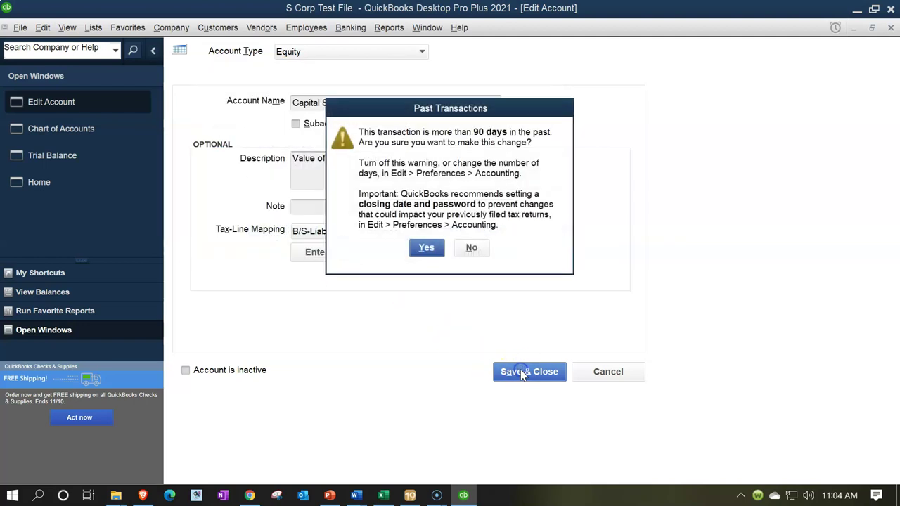
{"action": "left_click", "coordinate": [427, 249]}
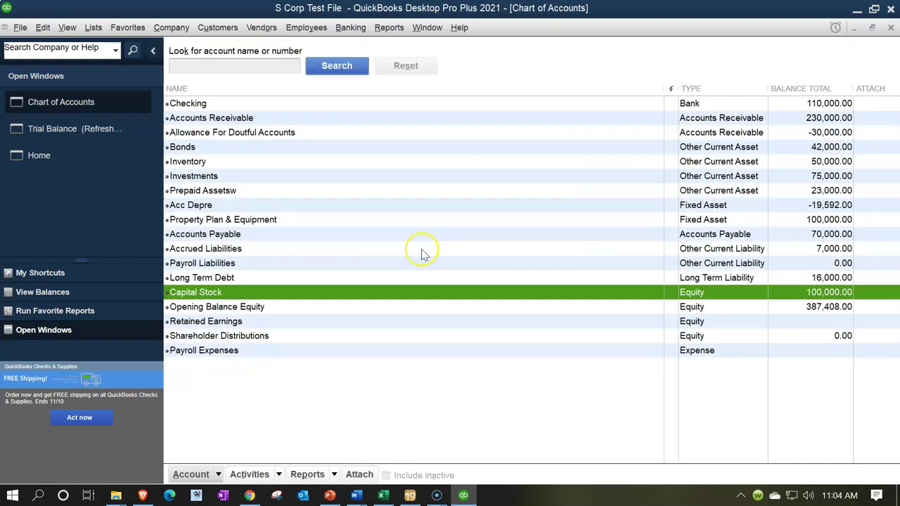
{"action": "left_click", "coordinate": [82, 131]}
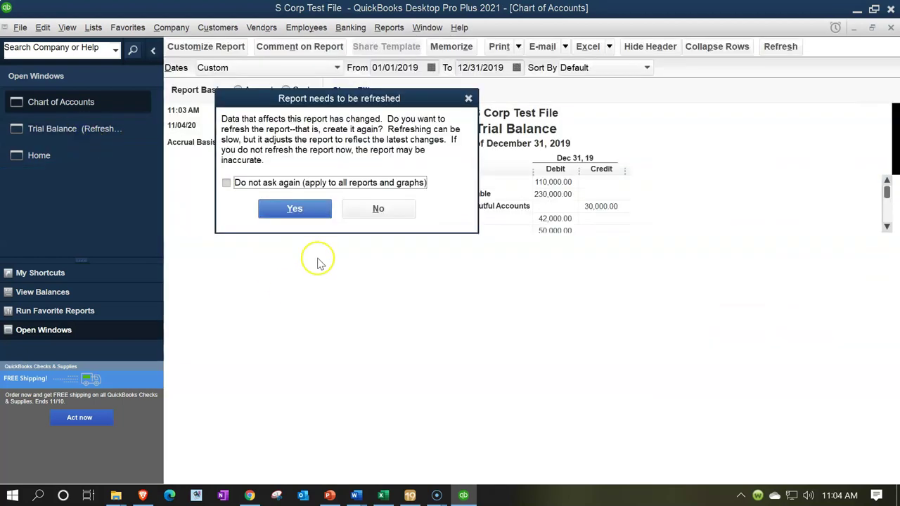
{"action": "left_click", "coordinate": [314, 211]}
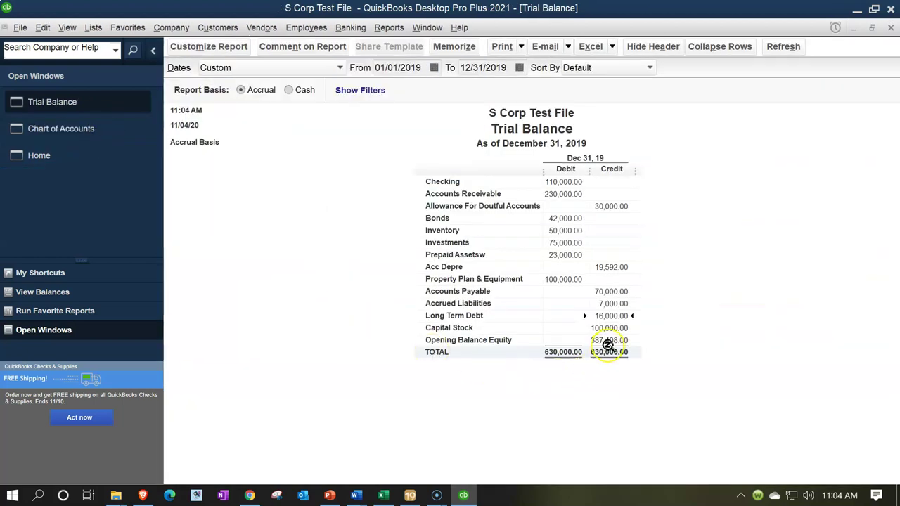
Switch to the Excel worksheet, fill the Capital Stock balance cell with green, and select the Sales name cell.
{"action": "left_click", "coordinate": [382, 495]}
{"action": "right_click", "coordinate": [218, 274]}
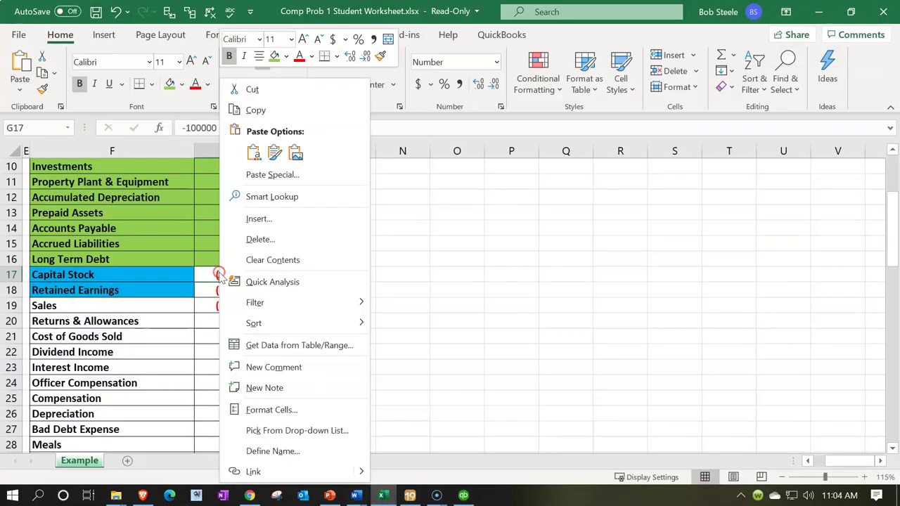
{"action": "key", "text": "Escape"}
{"action": "left_click", "coordinate": [215, 290]}
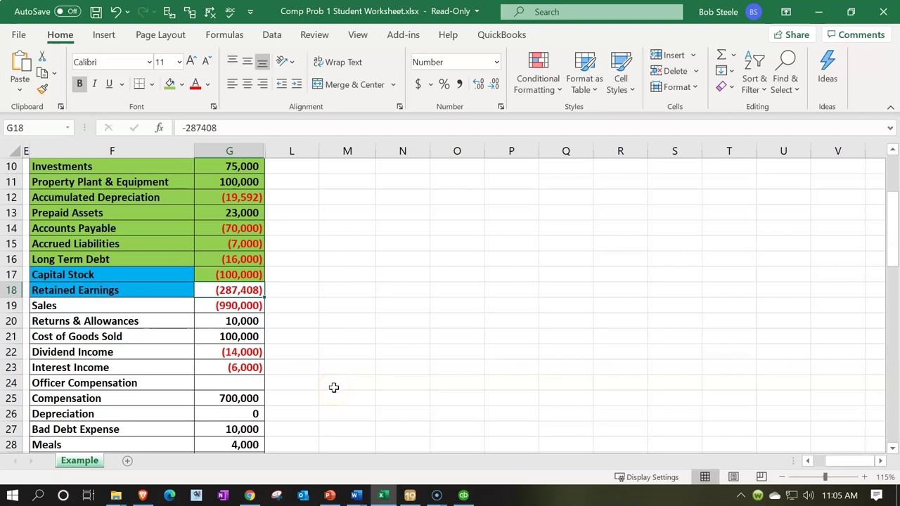
{"action": "left_click", "coordinate": [133, 311]}
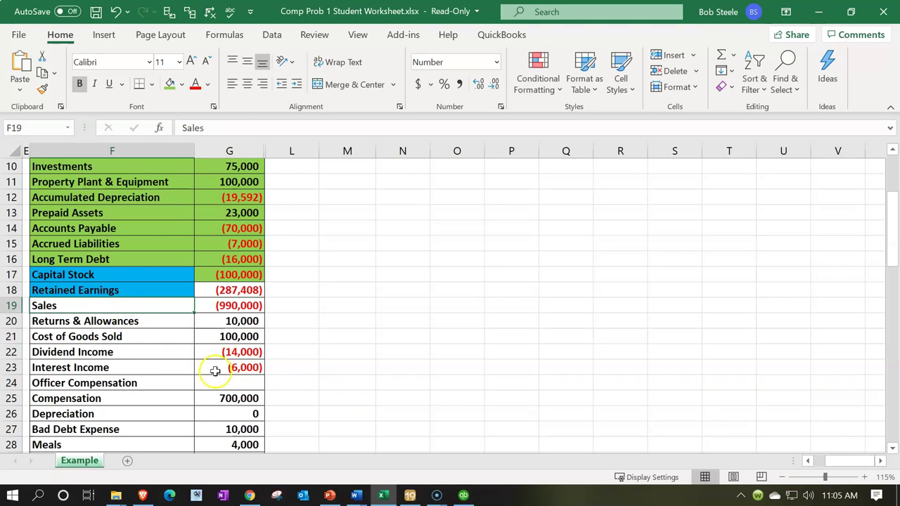
Switch back to QuickBooks and start a new account of type Income from the chart of accounts.
{"action": "left_click", "coordinate": [382, 495]}
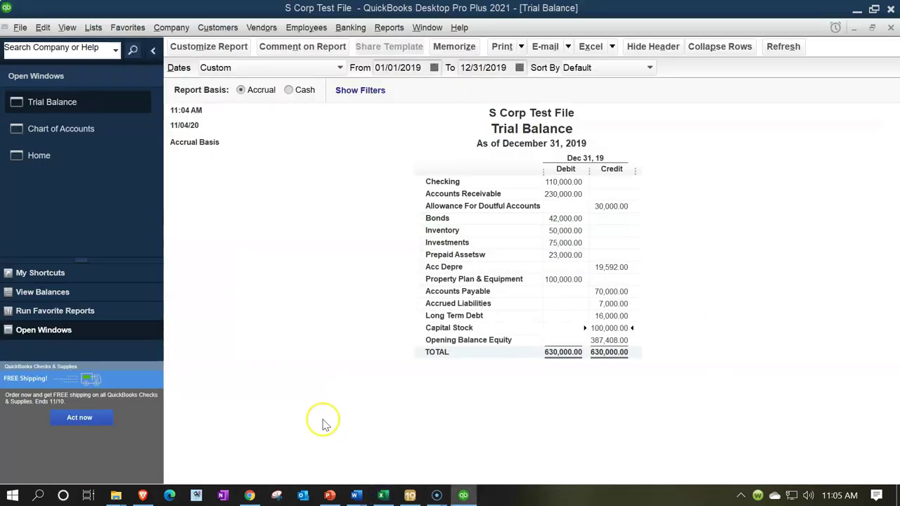
{"action": "left_click", "coordinate": [71, 156]}
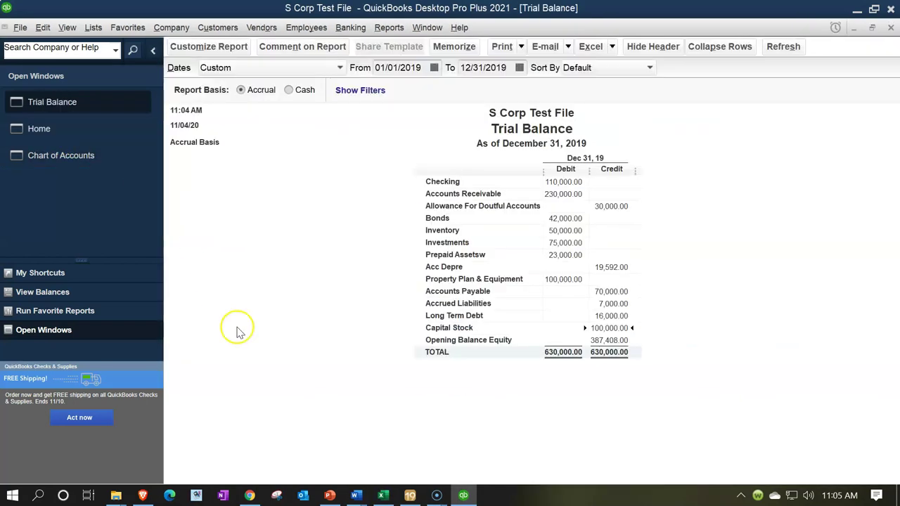
{"action": "left_click", "coordinate": [67, 161]}
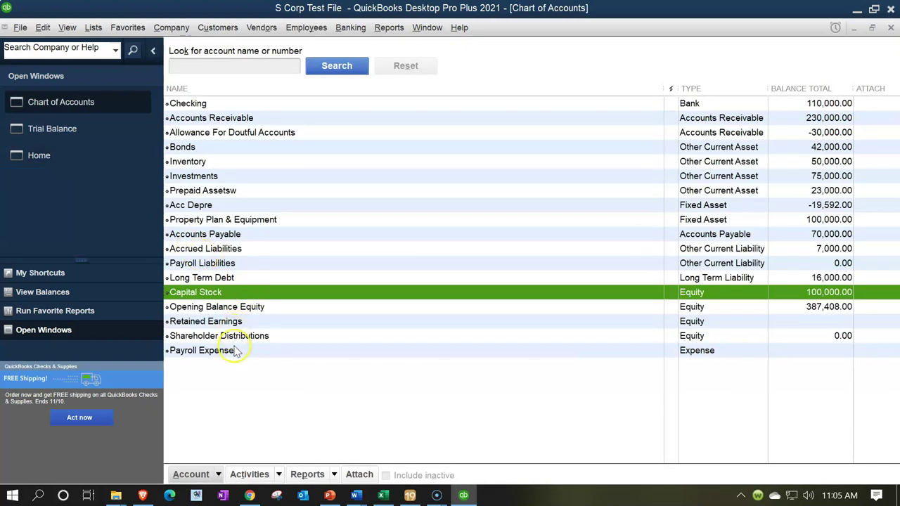
{"action": "left_click", "coordinate": [215, 473]}
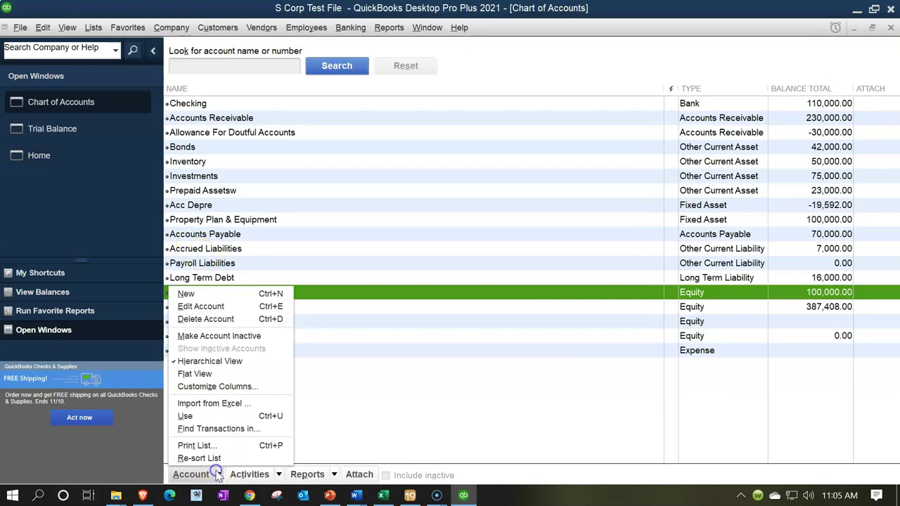
{"action": "left_click", "coordinate": [190, 294]}
{"action": "left_click", "coordinate": [378, 279]}
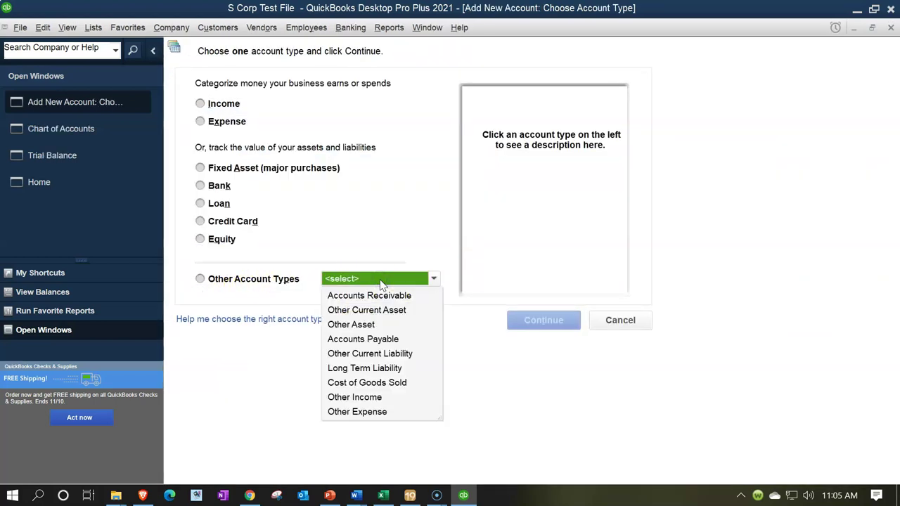
{"action": "left_click", "coordinate": [380, 280]}
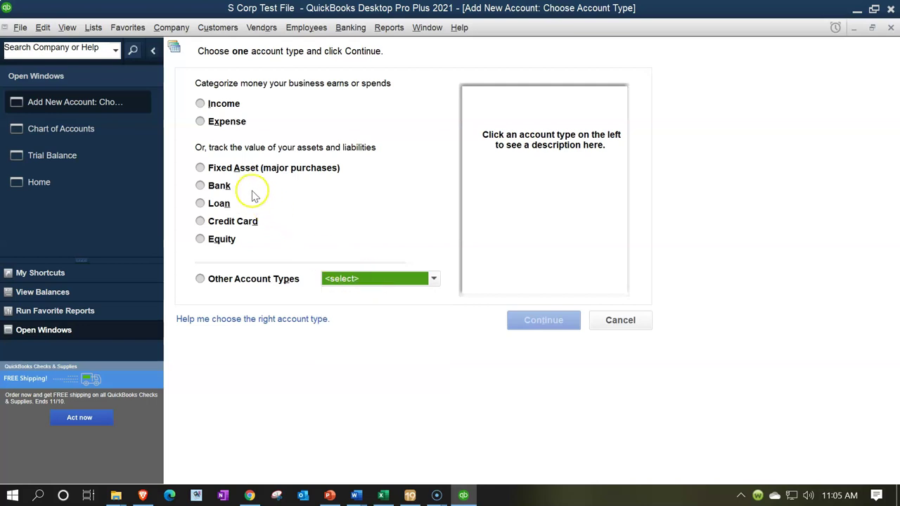
{"action": "left_click", "coordinate": [211, 103]}
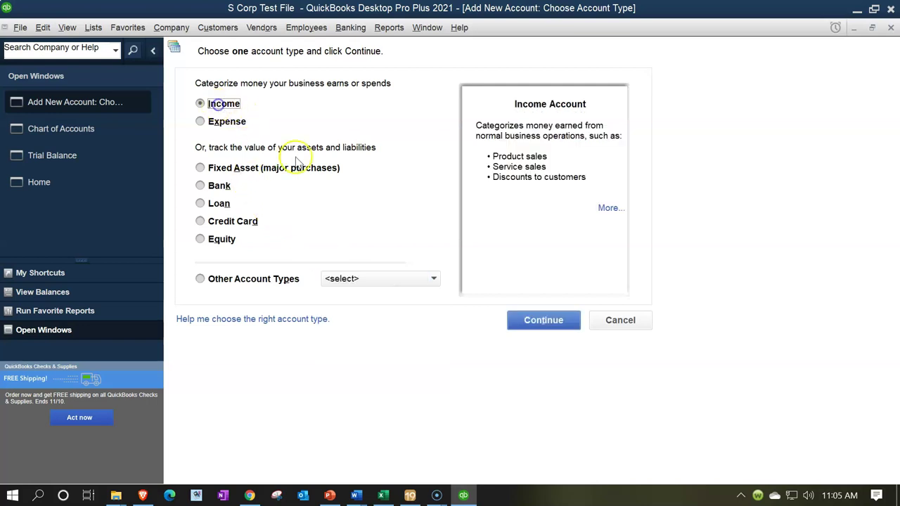
{"action": "left_click", "coordinate": [530, 320]}
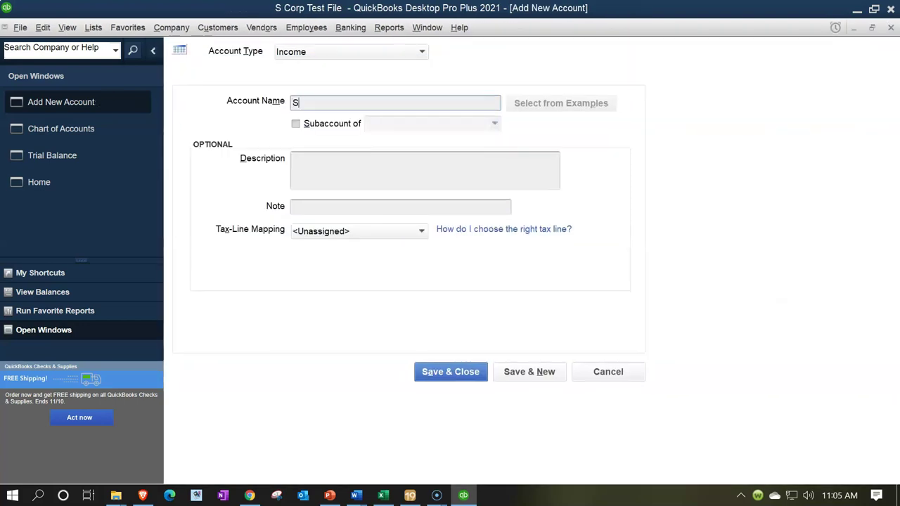
Name the new income account Sales, map it to the Income: Gross receipts or sales tax line, and save it.
{"action": "key", "text": "Tab"}
{"action": "left_click", "coordinate": [383, 230]}
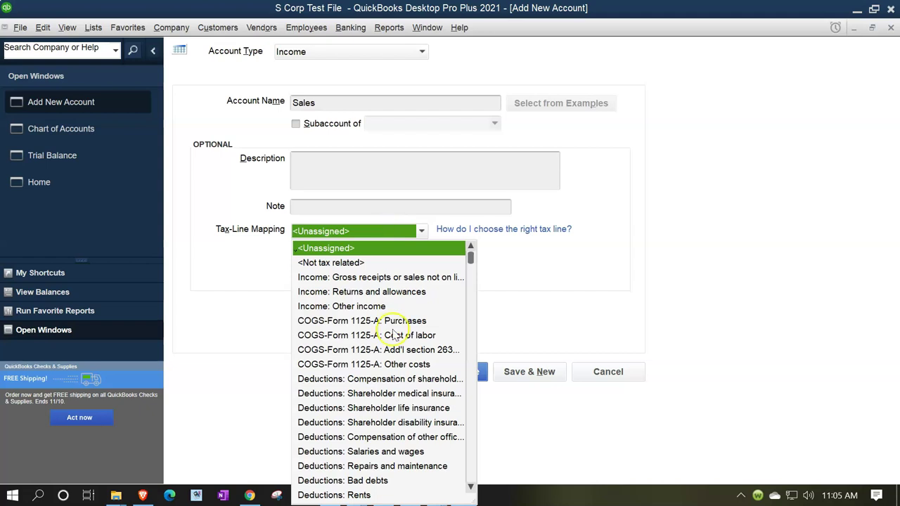
{"action": "left_click", "coordinate": [336, 278]}
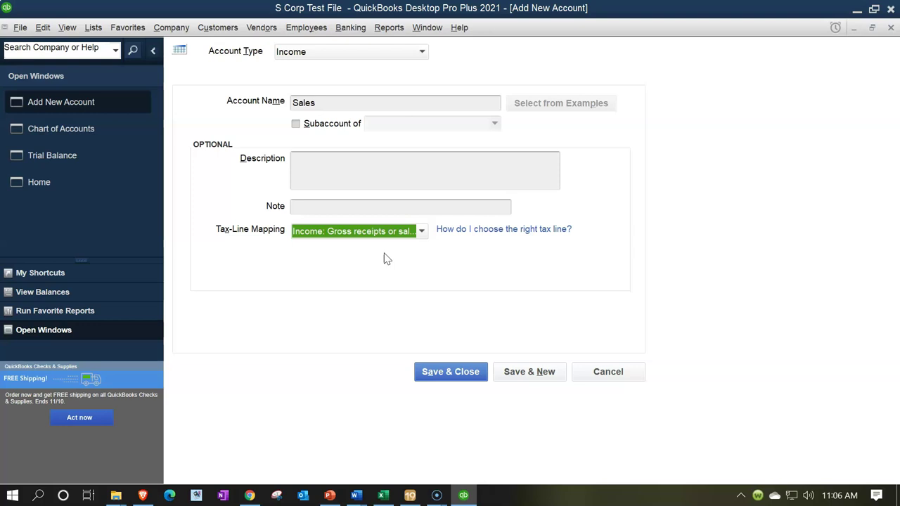
{"action": "left_click", "coordinate": [442, 383]}
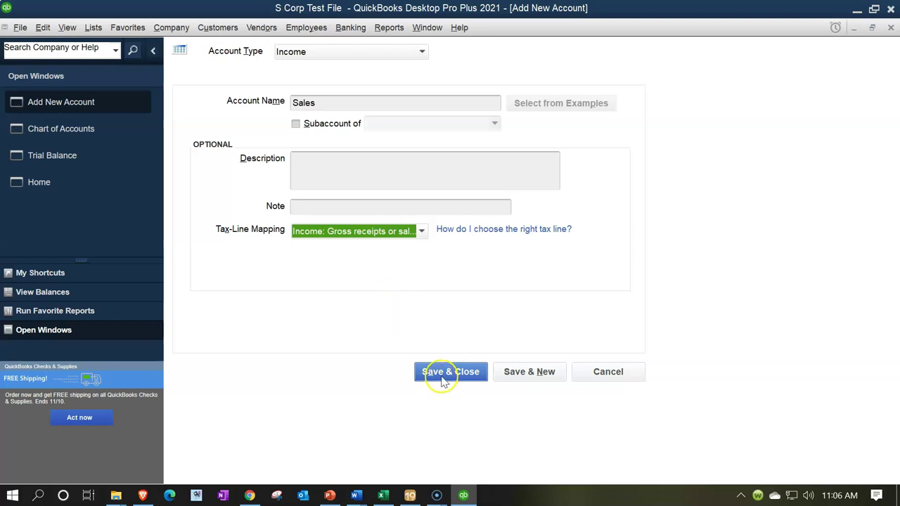
{"action": "left_click", "coordinate": [443, 381]}
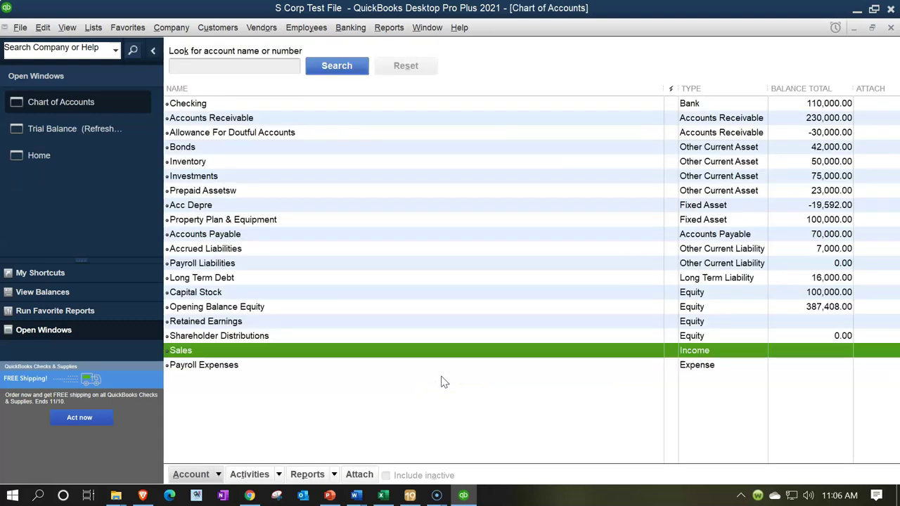
Switch to the Excel worksheet, fill the Sales name and balance cells with yellow, and select the Returns & Allowances name cell.
{"action": "left_click", "coordinate": [383, 495]}
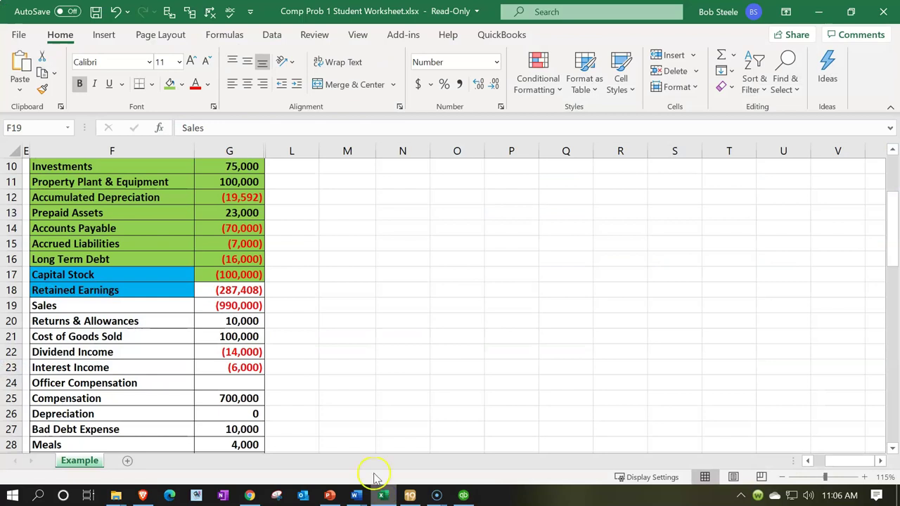
{"action": "left_click", "coordinate": [117, 305]}
{"action": "right_click", "coordinate": [150, 309]}
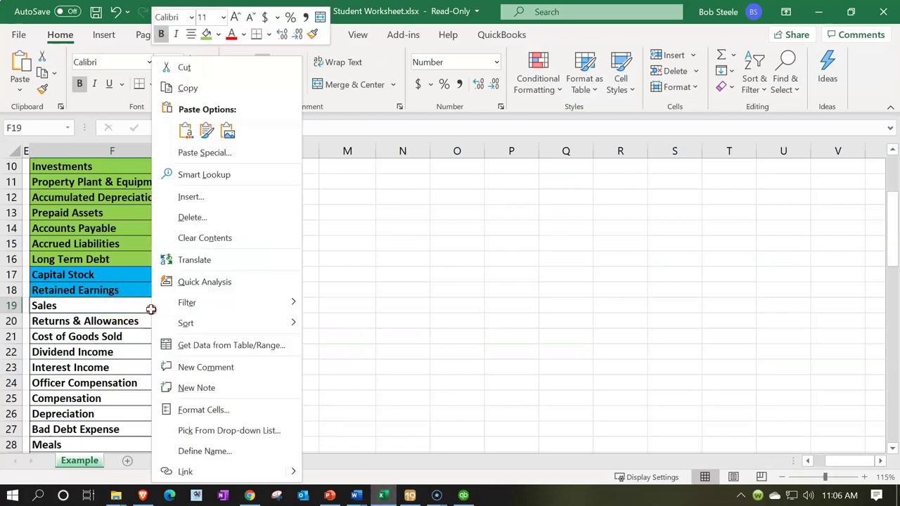
{"action": "left_click", "coordinate": [218, 34]}
{"action": "left_click", "coordinate": [242, 166]}
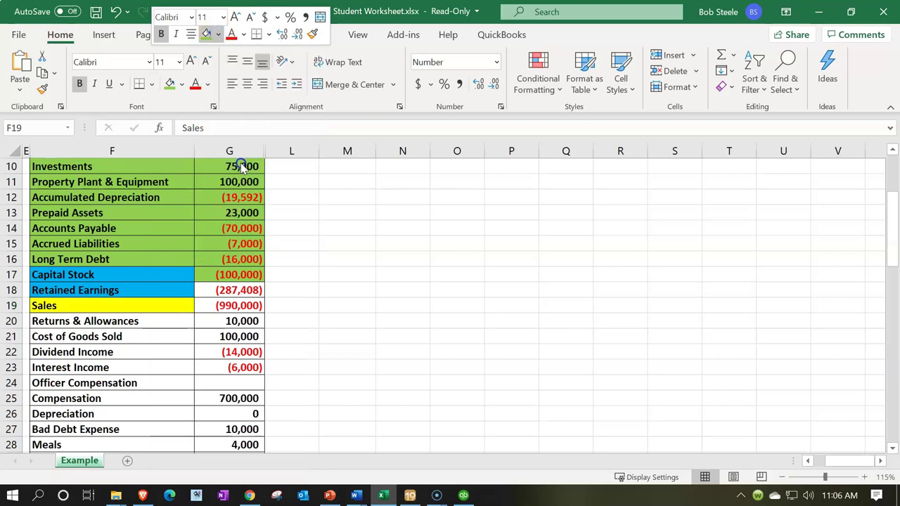
{"action": "left_click", "coordinate": [213, 306]}
{"action": "right_click", "coordinate": [212, 307]}
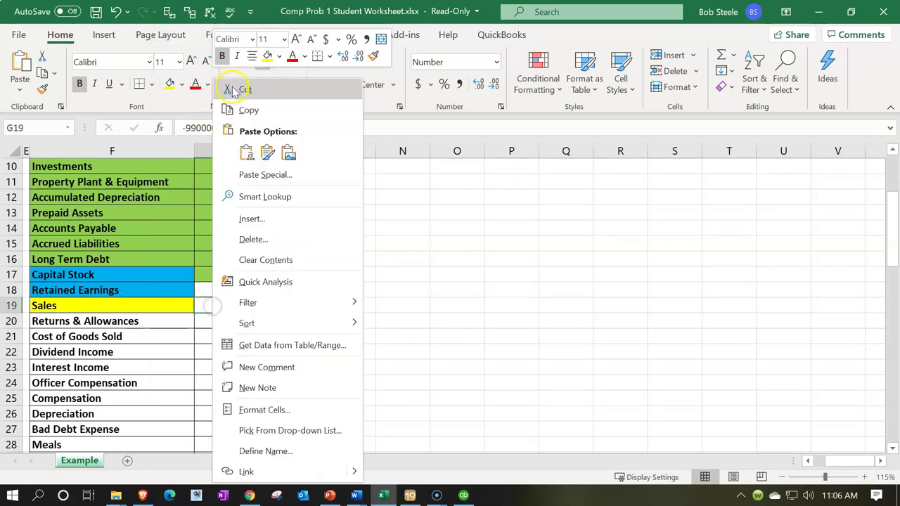
{"action": "key", "text": "Escape"}
{"action": "left_click", "coordinate": [149, 321]}
{"action": "scroll", "coordinate": [149, 320], "scroll_direction": "down", "scroll_amount": 1}
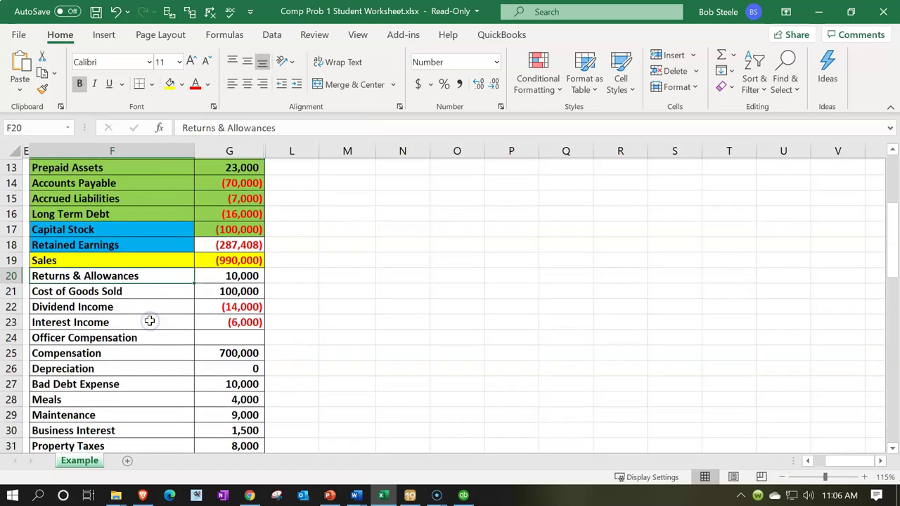
Switch back to QuickBooks and start another new account of type Income from the chart of accounts.
{"action": "left_click", "coordinate": [383, 495]}
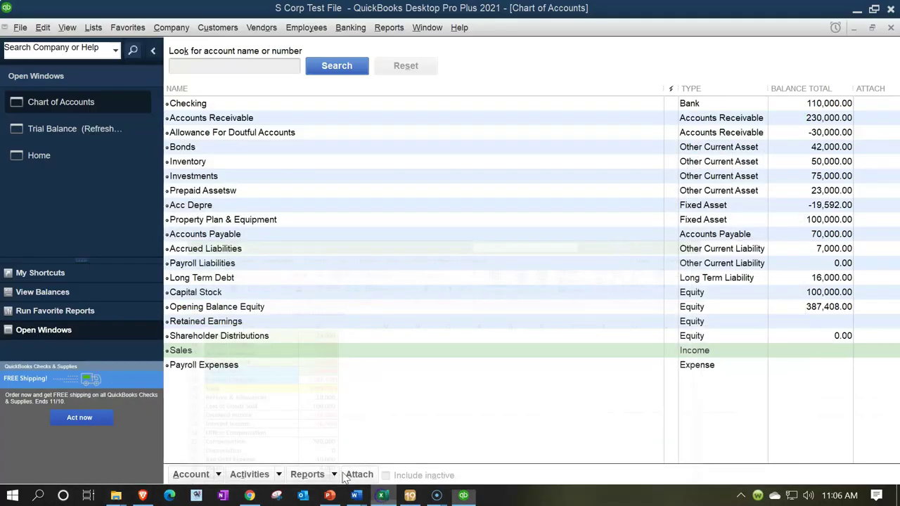
{"action": "left_click", "coordinate": [201, 475]}
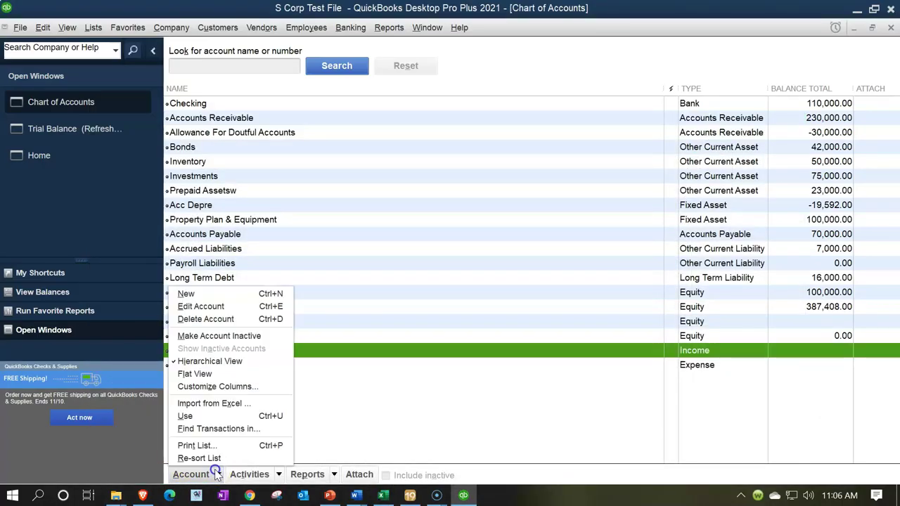
{"action": "left_click", "coordinate": [211, 292]}
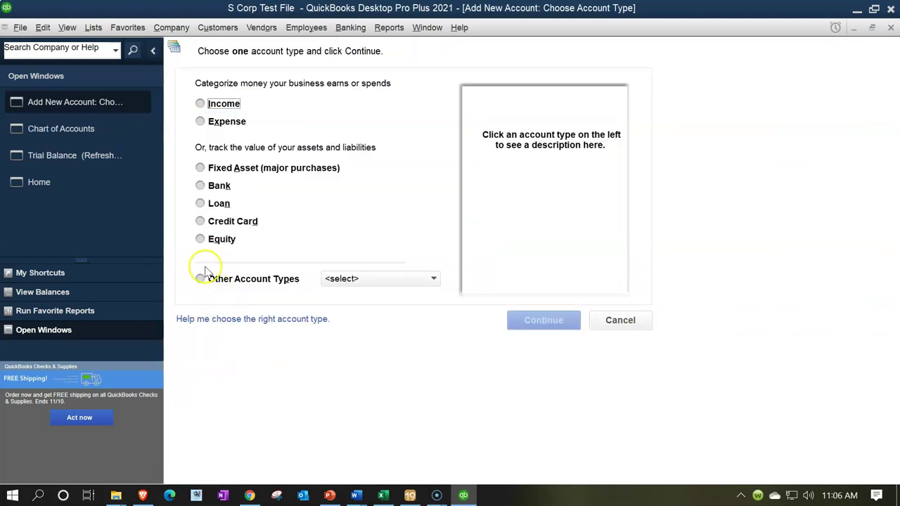
{"action": "left_click", "coordinate": [217, 105]}
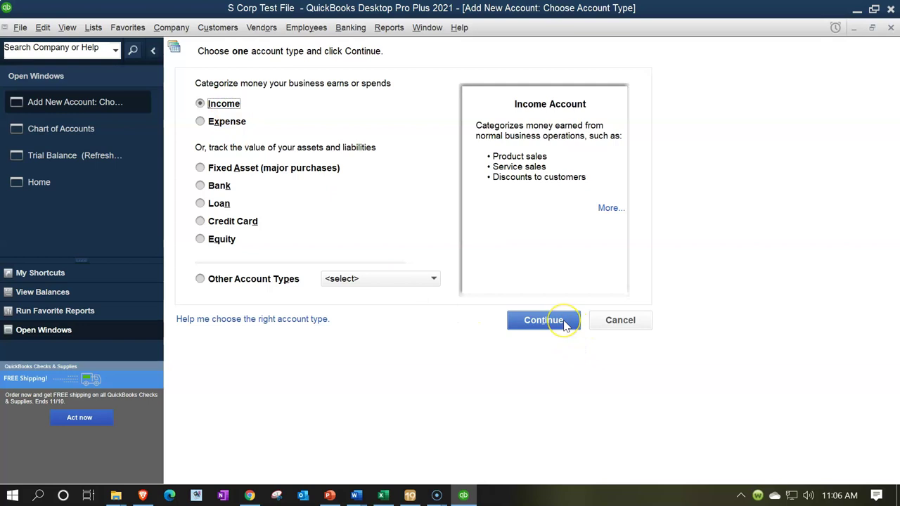
{"action": "left_click", "coordinate": [564, 322]}
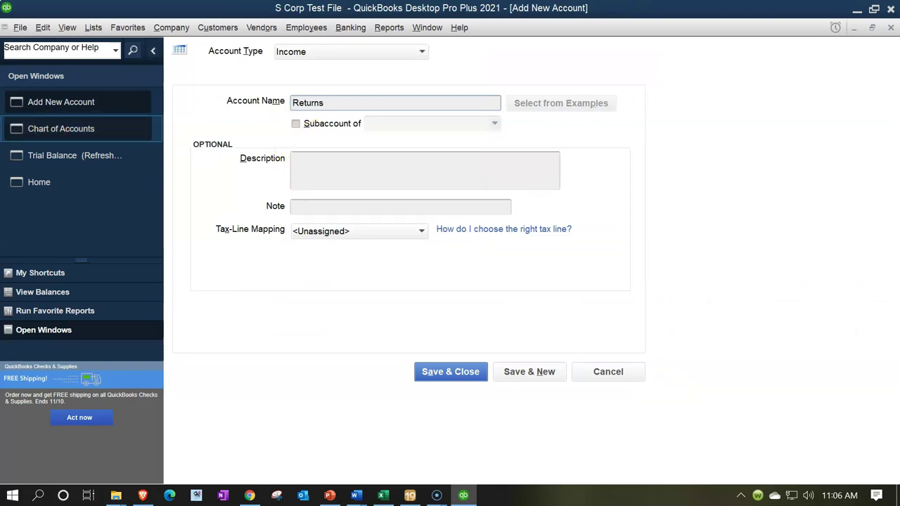
Name the new income account Returns & Allowances, map it to the Income: Returns and allowances tax line, and save it.
{"action": "key", "text": "Tab"}
{"action": "key", "text": "Tab"}
{"action": "key", "text": "Tab"}
{"action": "left_click", "coordinate": [344, 232]}
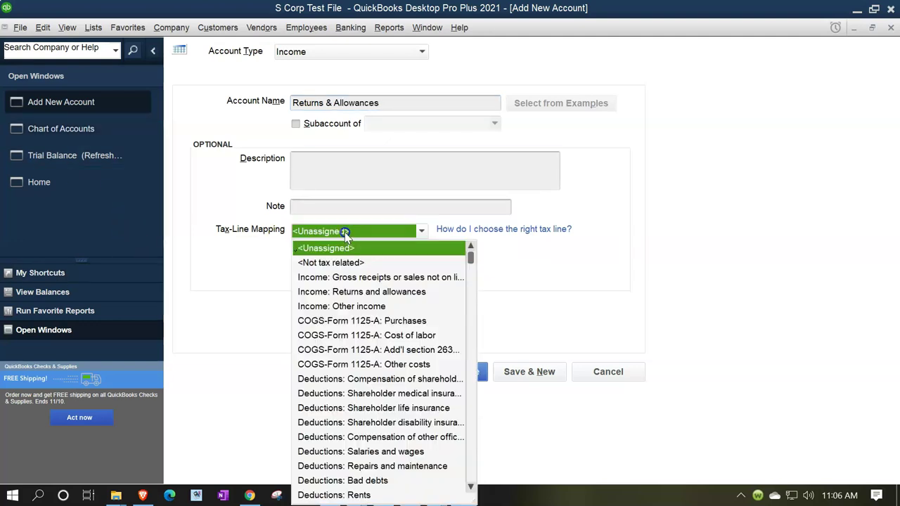
{"action": "left_click", "coordinate": [357, 292]}
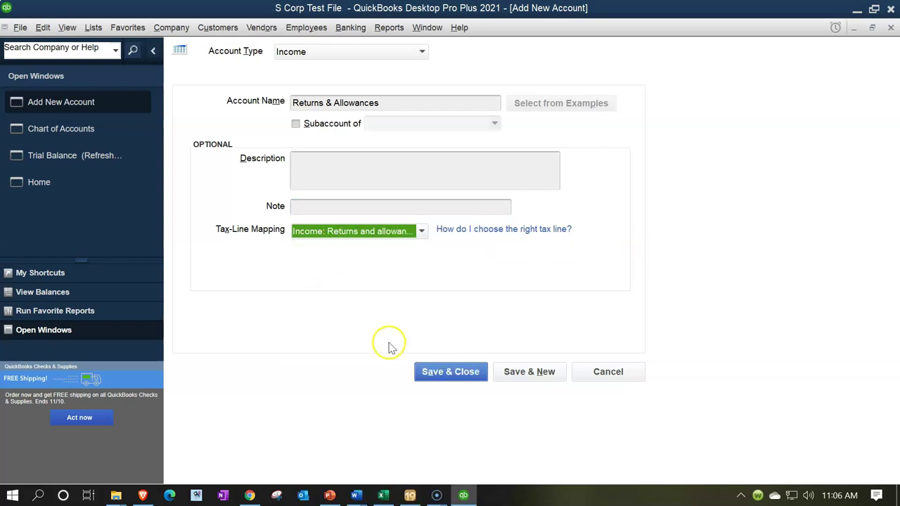
{"action": "left_click", "coordinate": [436, 372]}
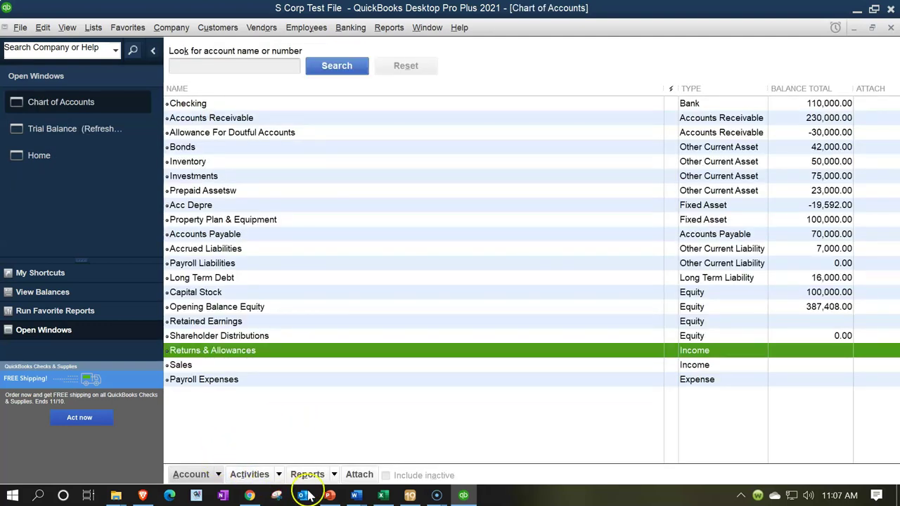
Switch to the Excel worksheet and fill the Returns & Allowances name and balance cells with yellow.
{"action": "left_click", "coordinate": [382, 495]}
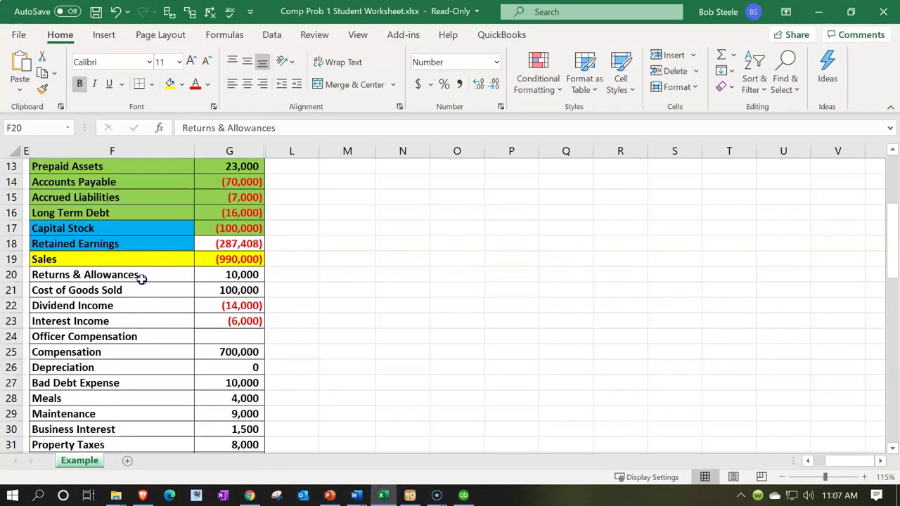
{"action": "left_click_drag", "start_coordinate": [141, 277], "coordinate": [207, 272]}
{"action": "right_click", "coordinate": [206, 272]}
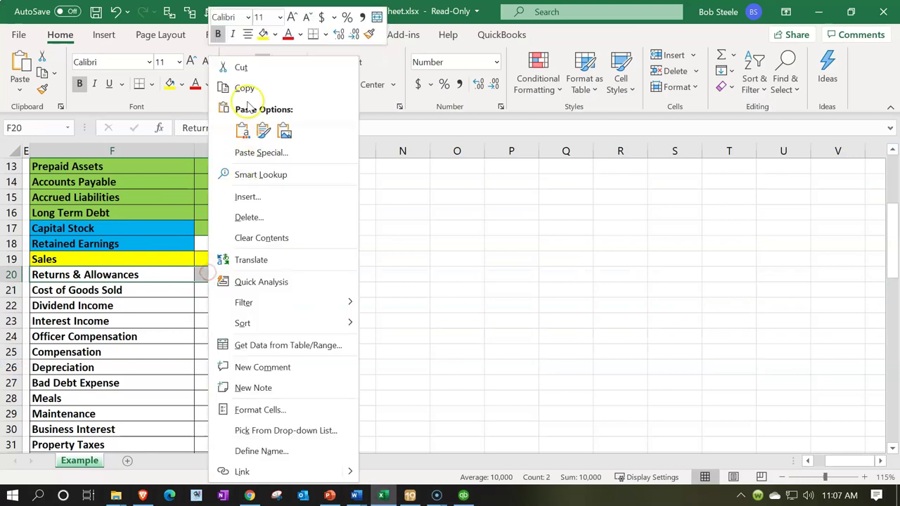
{"action": "left_click", "coordinate": [263, 34]}
{"action": "left_click", "coordinate": [239, 304]}
{"action": "left_click", "coordinate": [239, 291]}
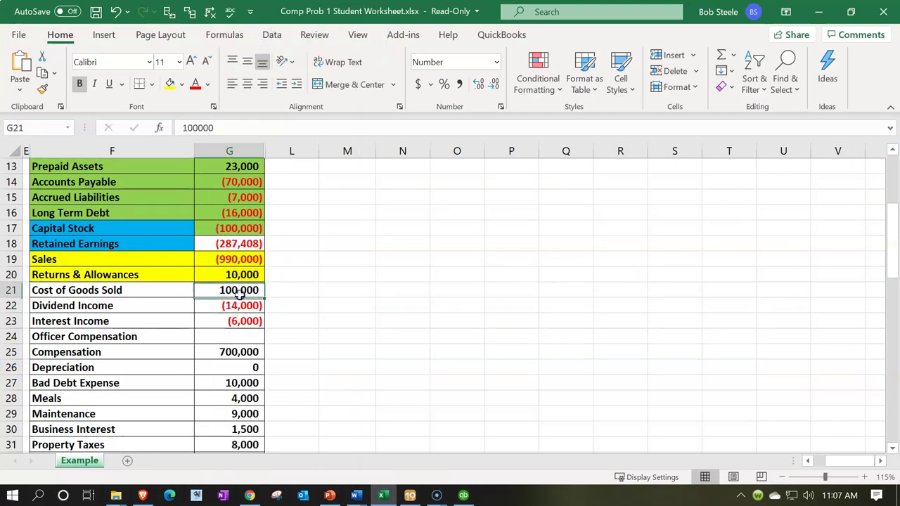
Switch back to QuickBooks and start a new account of type Cost of Goods Sold from the chart of accounts.
{"action": "left_click", "coordinate": [382, 495]}
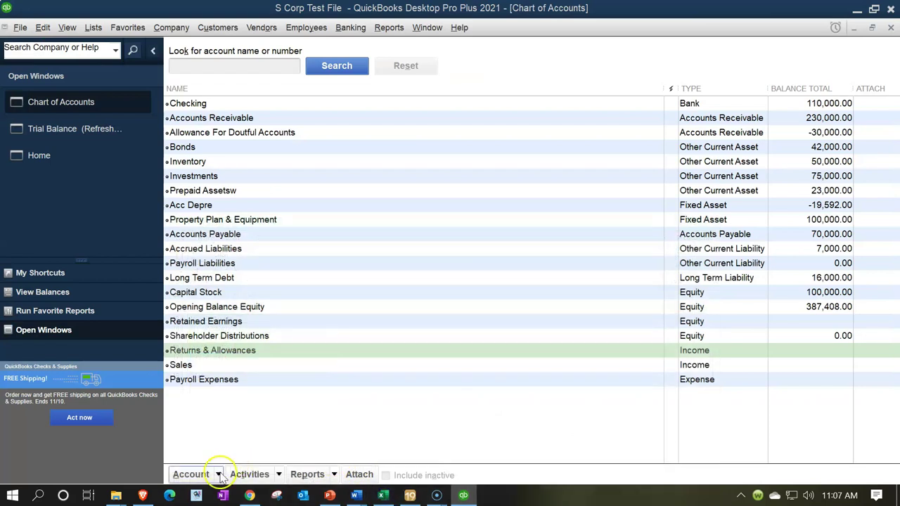
{"action": "left_click", "coordinate": [194, 475]}
{"action": "left_click", "coordinate": [202, 304]}
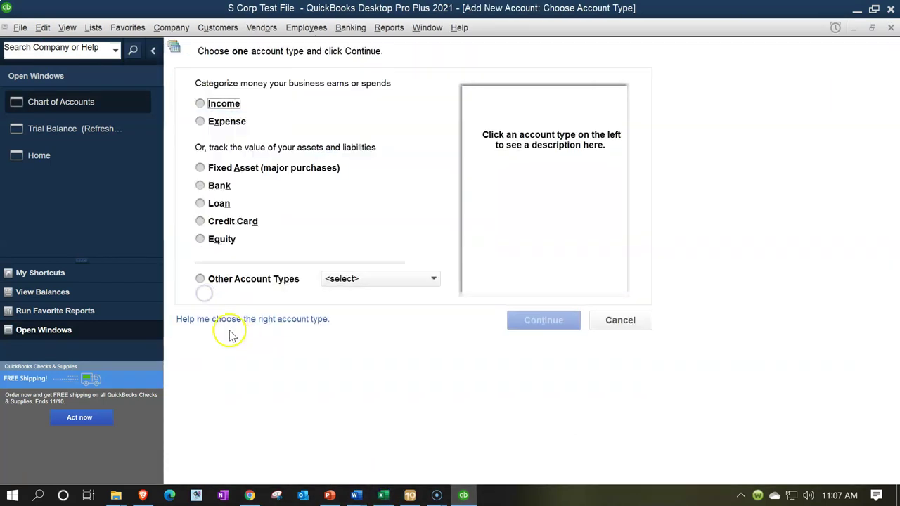
{"action": "left_click", "coordinate": [434, 278]}
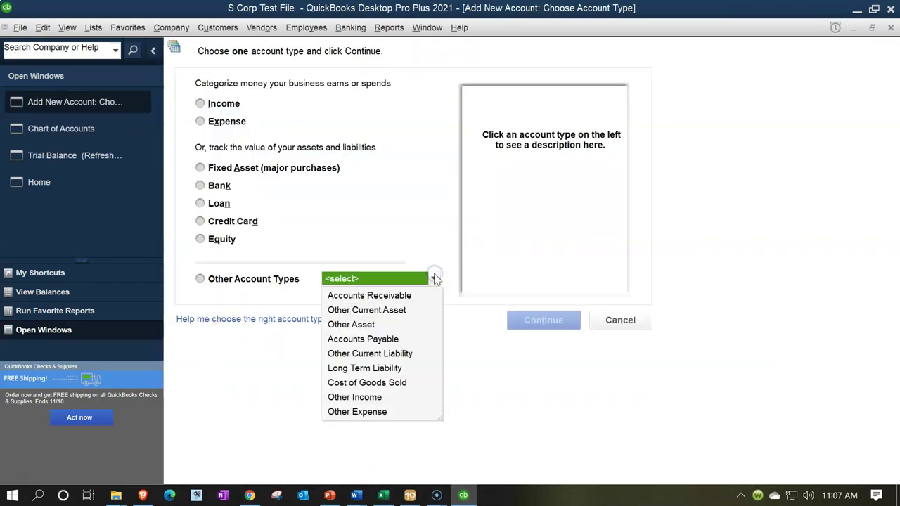
{"action": "left_click", "coordinate": [397, 381]}
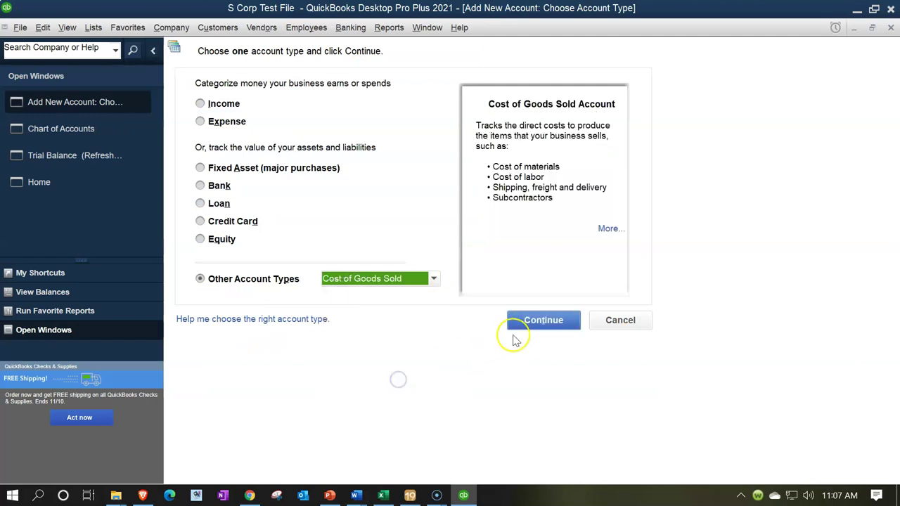
{"action": "left_click", "coordinate": [538, 320]}
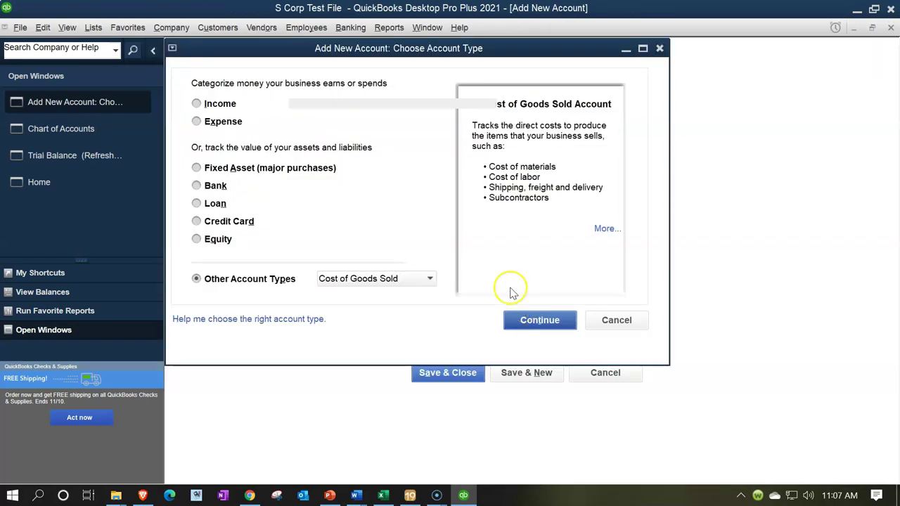
Name the account Cost of Goods Sold, map it to the COGS-Form 1125-A: Purchases tax line, and save it with another blank account open.
{"action": "key", "text": "Escape"}
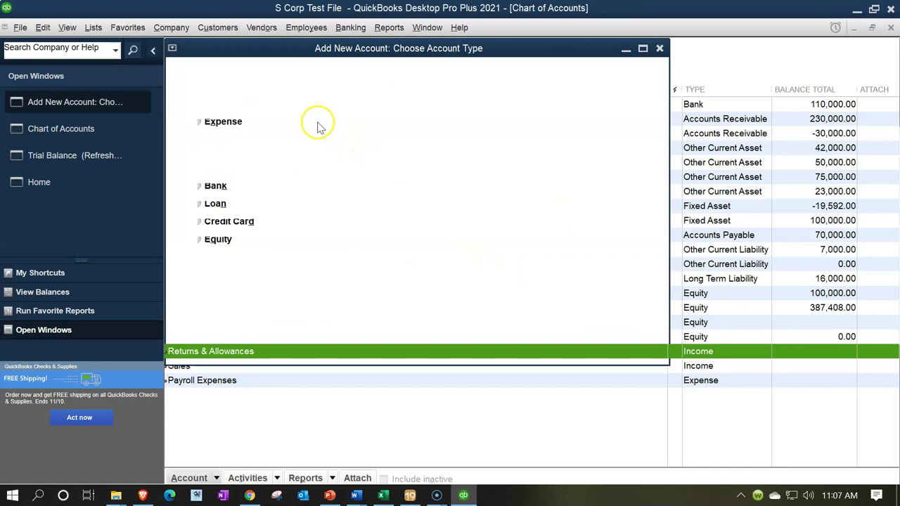
{"action": "type", "text": "Coi"}
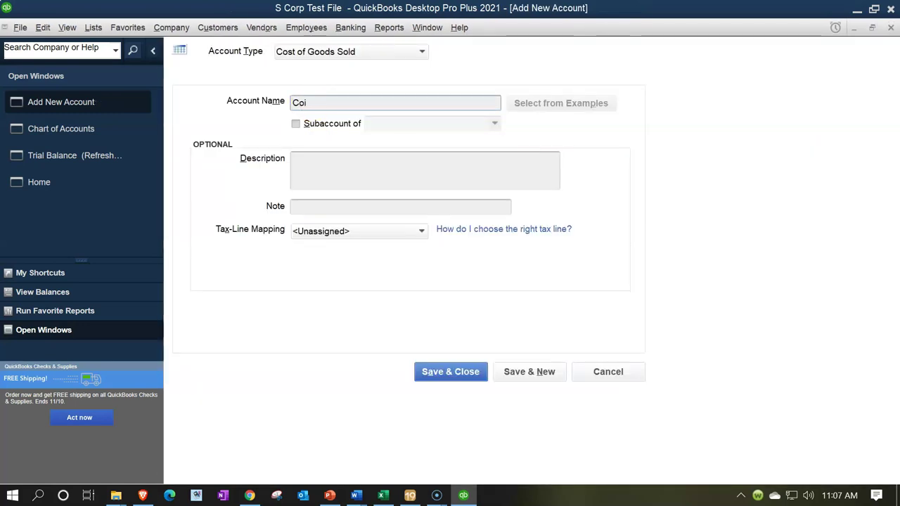
{"action": "type", "text": "t of Goods Sold"}
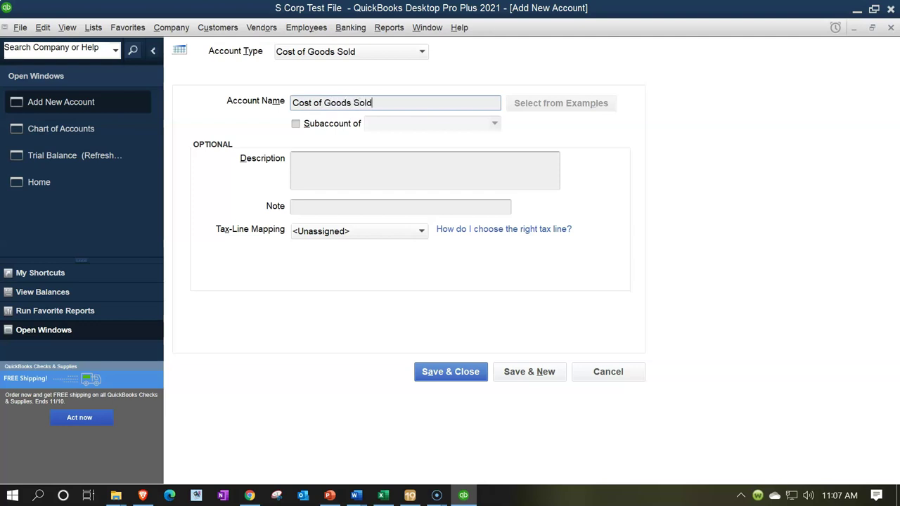
{"action": "key", "text": "Tab"}
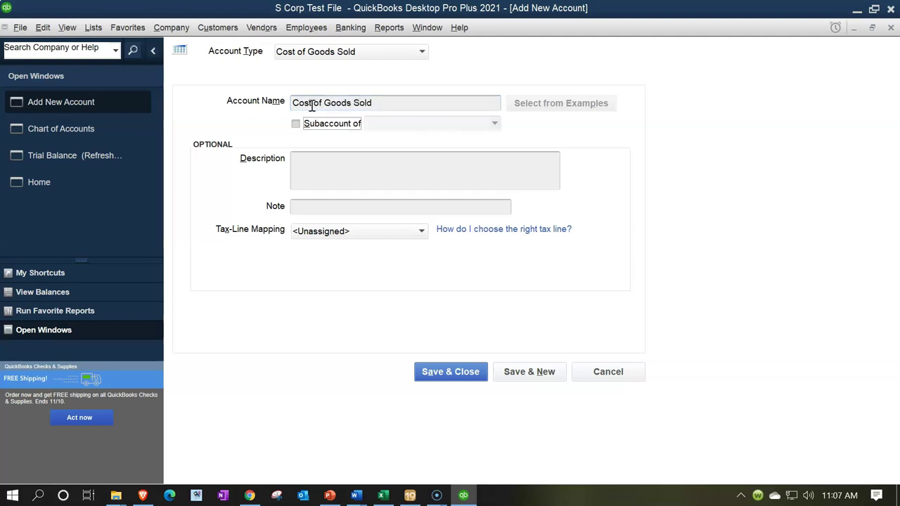
{"action": "left_click", "coordinate": [388, 232]}
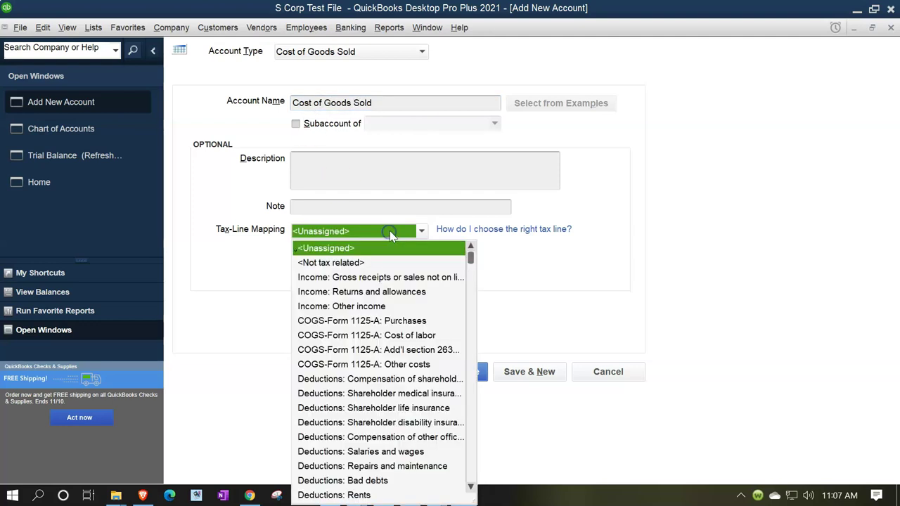
{"action": "left_click", "coordinate": [381, 321]}
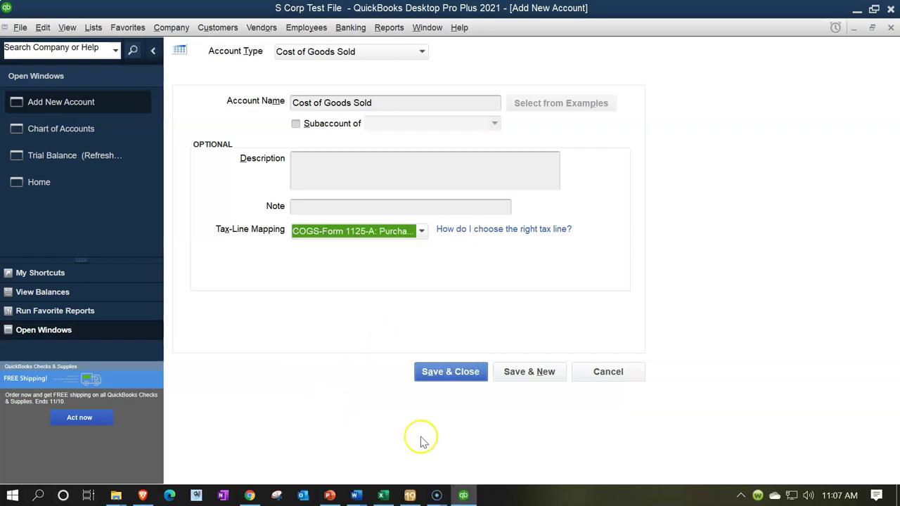
{"action": "left_click", "coordinate": [519, 372]}
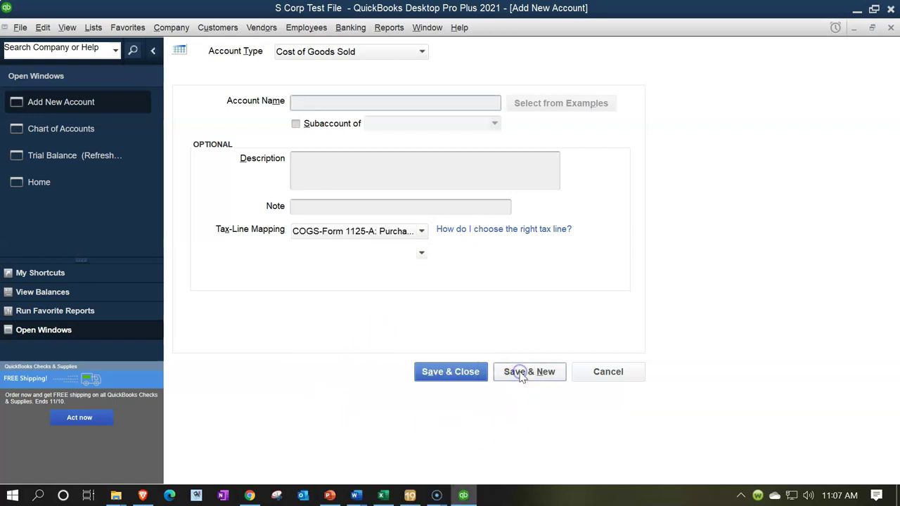
Switch to the Excel worksheet and fill the Cost of Goods Sold name and balance cells with yellow.
{"action": "left_click", "coordinate": [383, 495]}
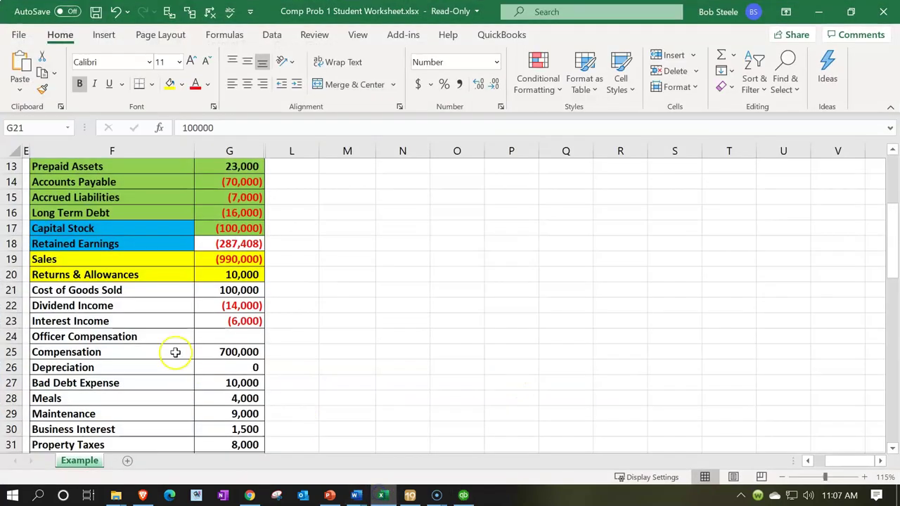
{"action": "left_click_drag", "start_coordinate": [124, 290], "coordinate": [201, 293]}
{"action": "right_click", "coordinate": [203, 293]}
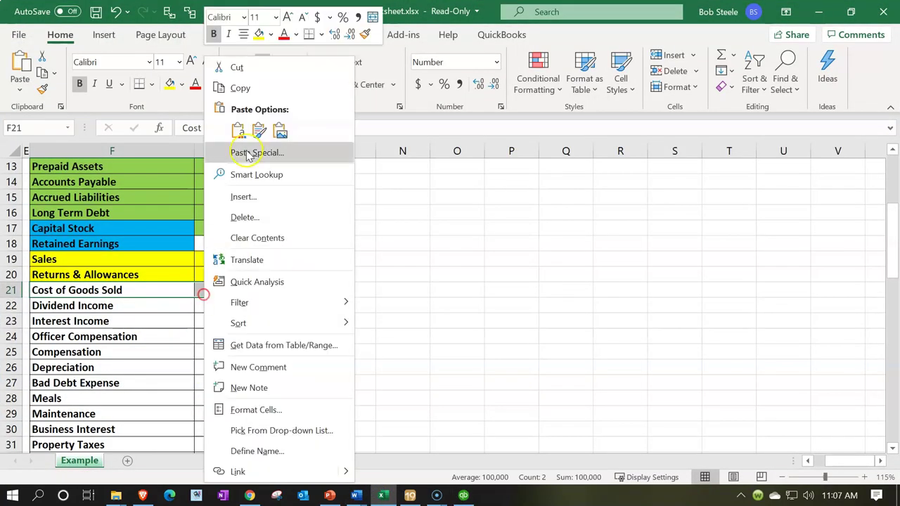
{"action": "left_click", "coordinate": [258, 33]}
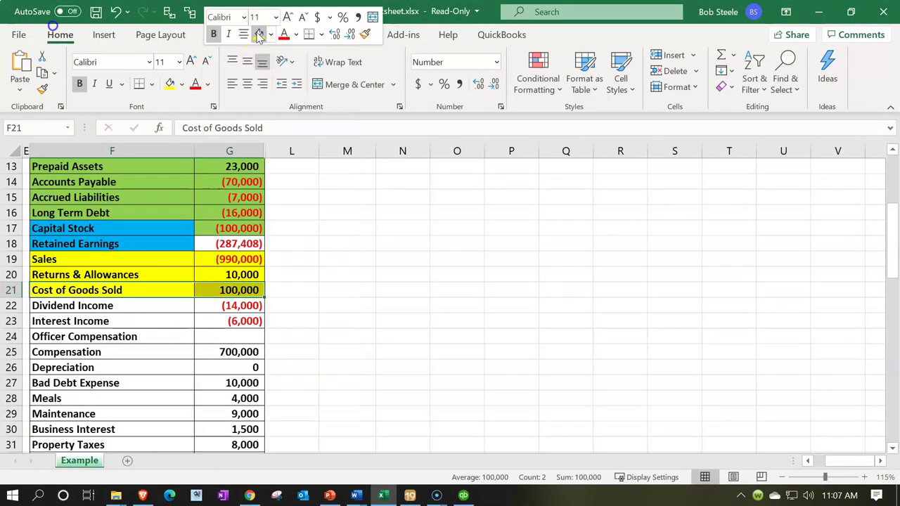
{"action": "left_click", "coordinate": [241, 307]}
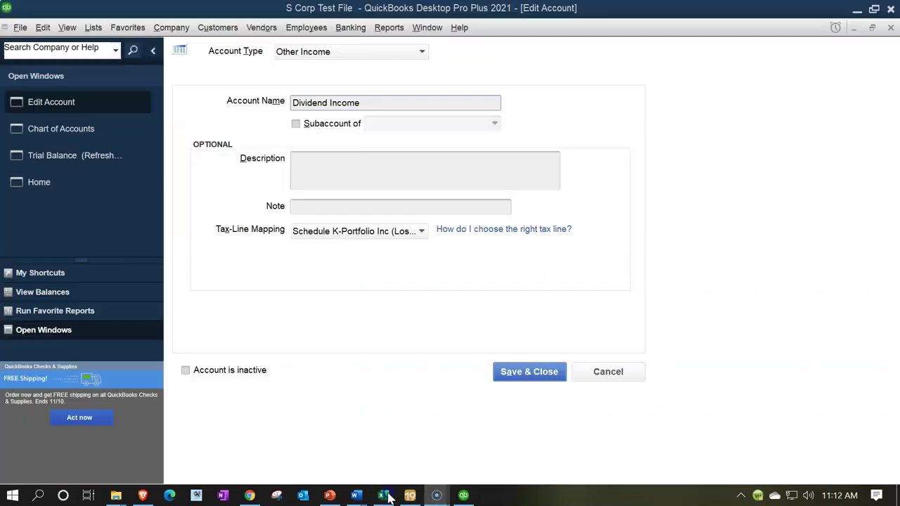
Check the account type choices for the Dividend Income account in QuickBooks, keeping Other Income selected.
{"action": "left_click", "coordinate": [421, 51]}
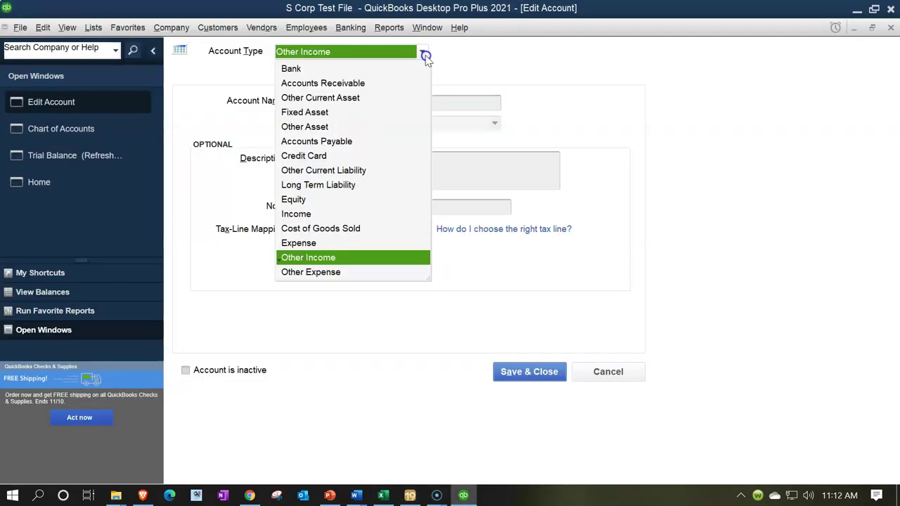
{"action": "left_click", "coordinate": [329, 258]}
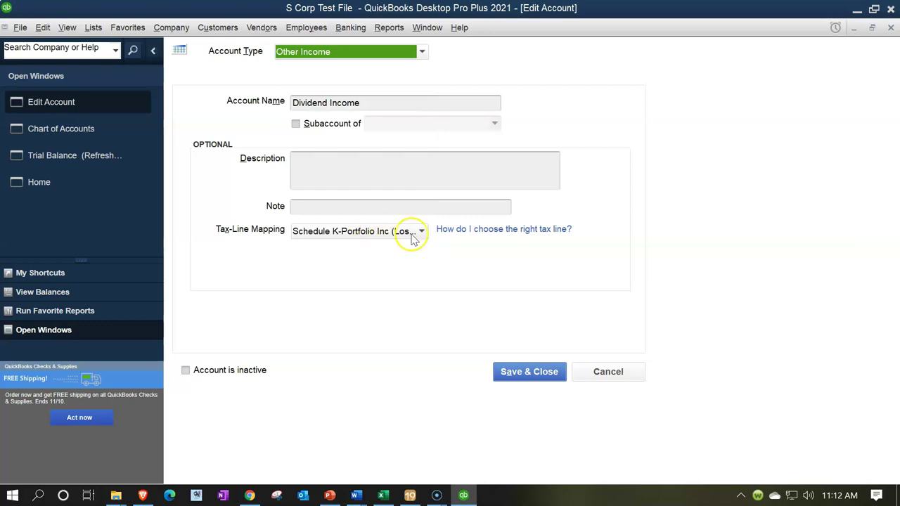
{"action": "left_click", "coordinate": [380, 106]}
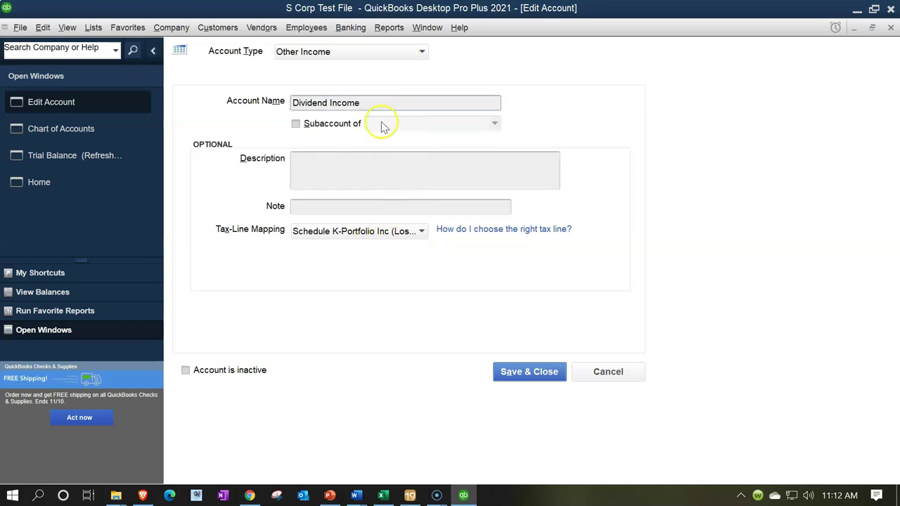
Map the Dividend Income account to the Schedule K-Portfolio Inc (Loss) dividends tax line.
{"action": "left_click", "coordinate": [413, 232]}
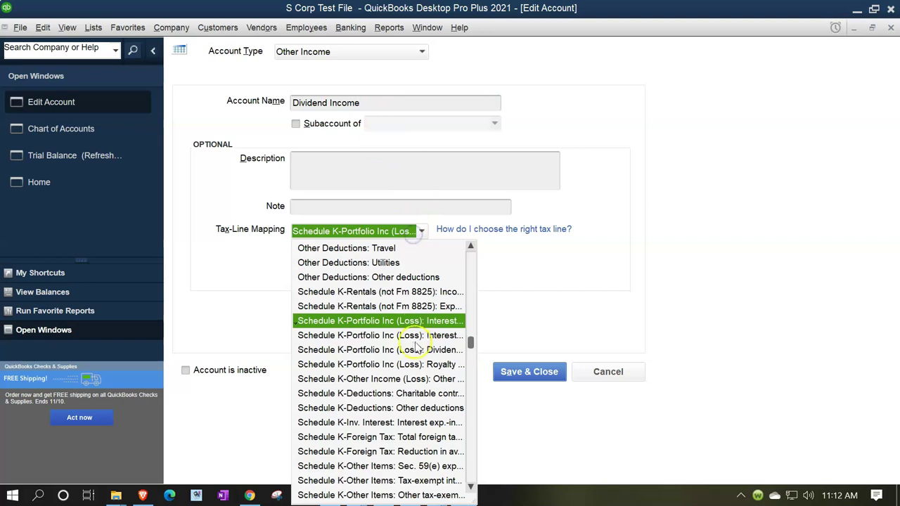
{"action": "scroll", "coordinate": [415, 346], "scroll_direction": "up", "scroll_amount": 11}
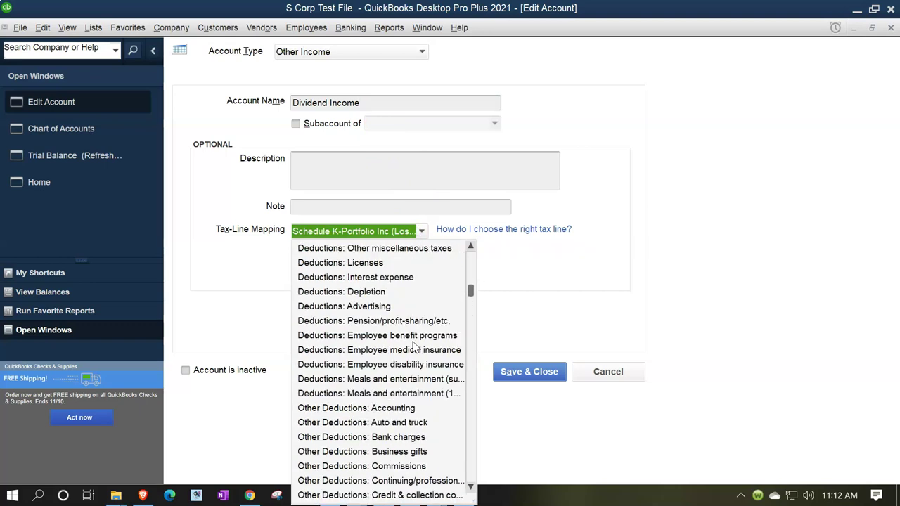
{"action": "scroll", "coordinate": [415, 346], "scroll_direction": "up", "scroll_amount": 6}
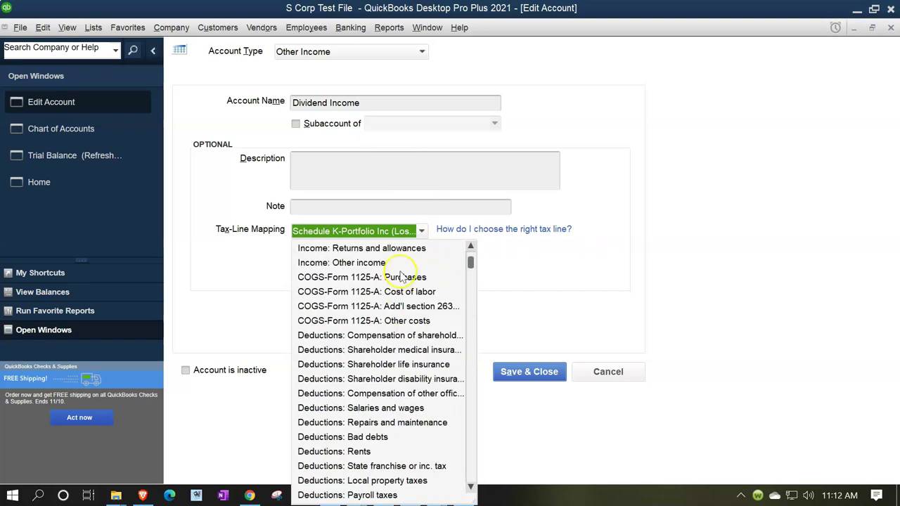
{"action": "scroll", "coordinate": [393, 281], "scroll_direction": "up", "scroll_amount": 1}
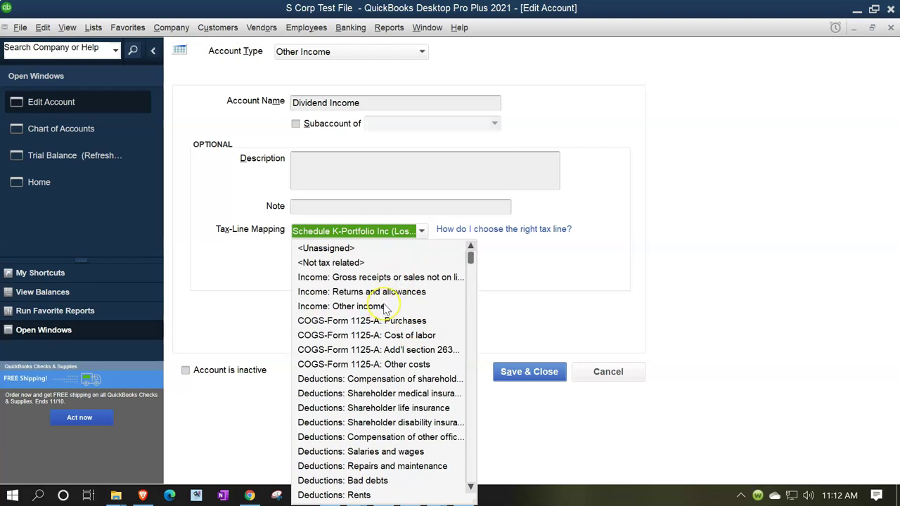
{"action": "scroll", "coordinate": [385, 310], "scroll_direction": "down", "scroll_amount": 14}
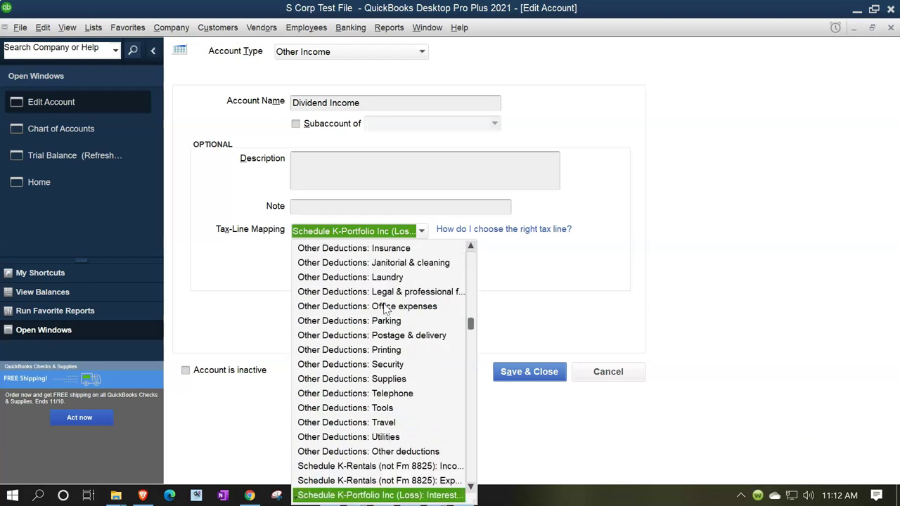
{"action": "scroll", "coordinate": [385, 310], "scroll_direction": "down", "scroll_amount": 5}
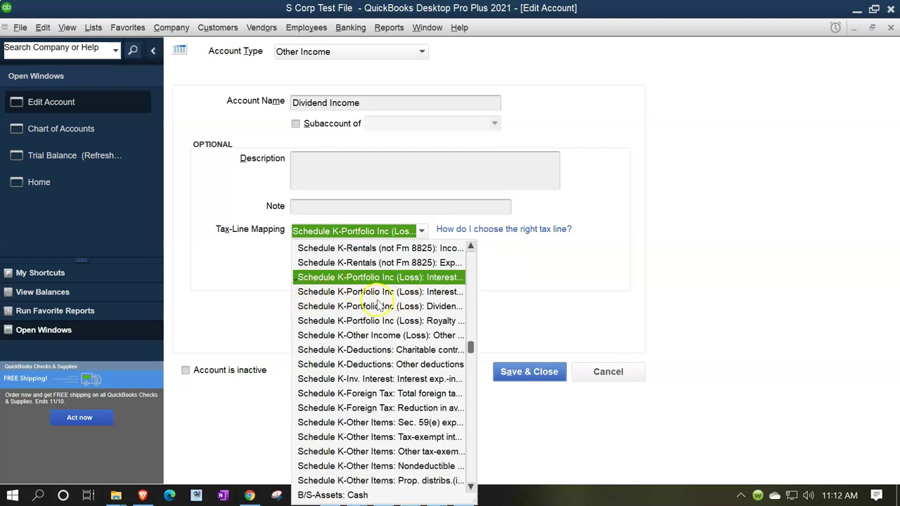
{"action": "left_click", "coordinate": [436, 312]}
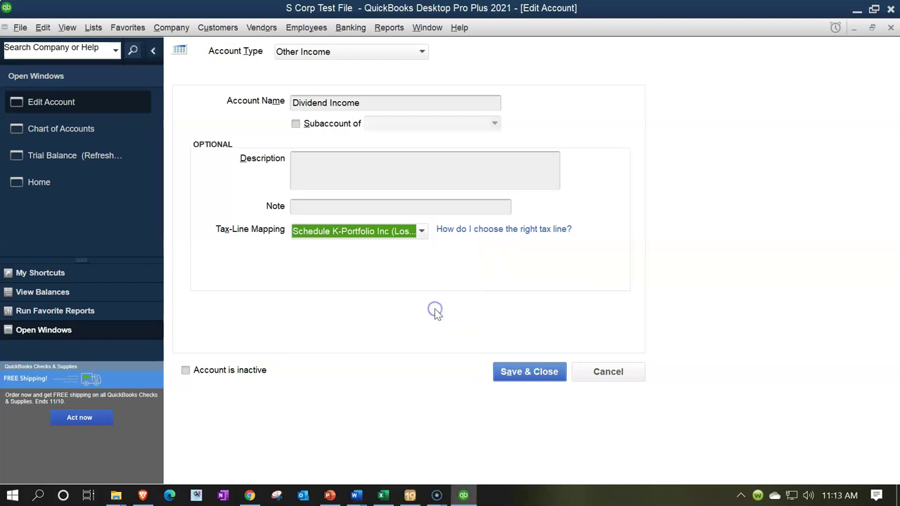
Switch to Lacerte, examine the Schedule K income lines on page 3 of Form 1120S, and return to QuickBooks.
{"action": "left_click", "coordinate": [410, 495]}
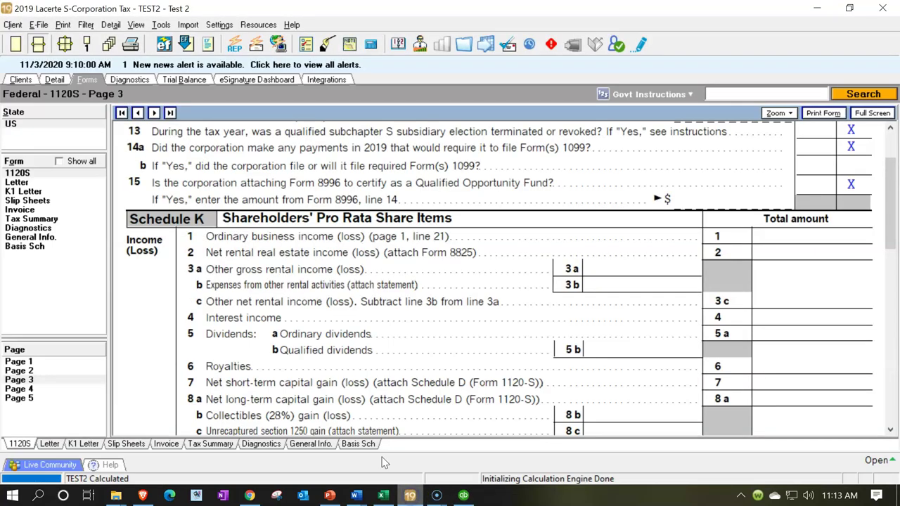
{"action": "left_click", "coordinate": [40, 361]}
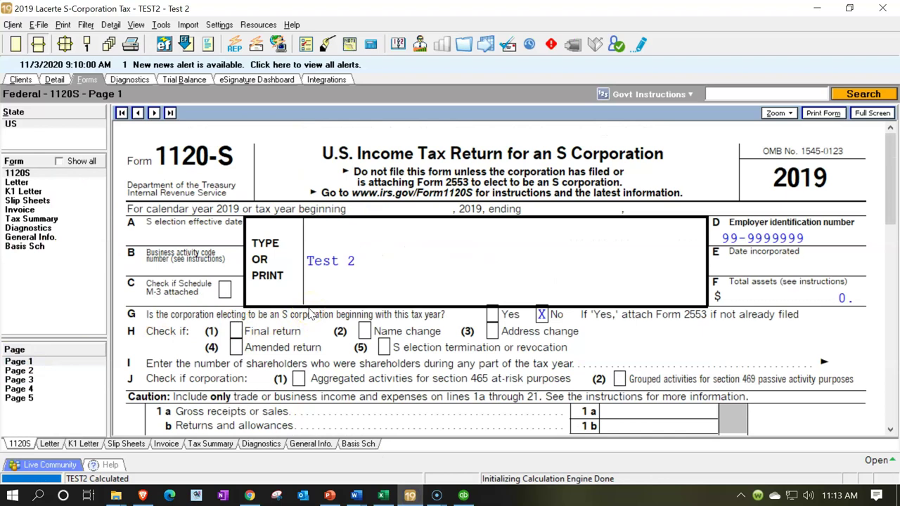
{"action": "left_click", "coordinate": [48, 380]}
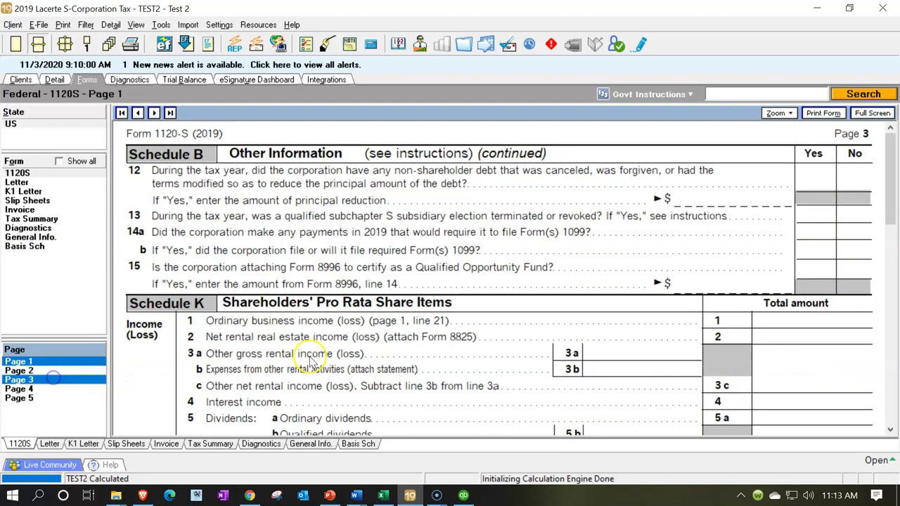
{"action": "scroll", "coordinate": [316, 357], "scroll_direction": "down", "scroll_amount": 3}
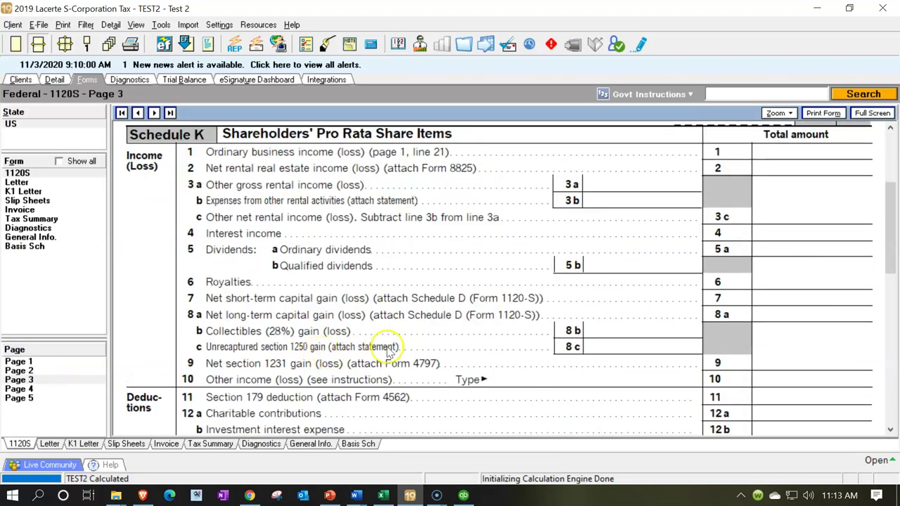
{"action": "left_click", "coordinate": [411, 496]}
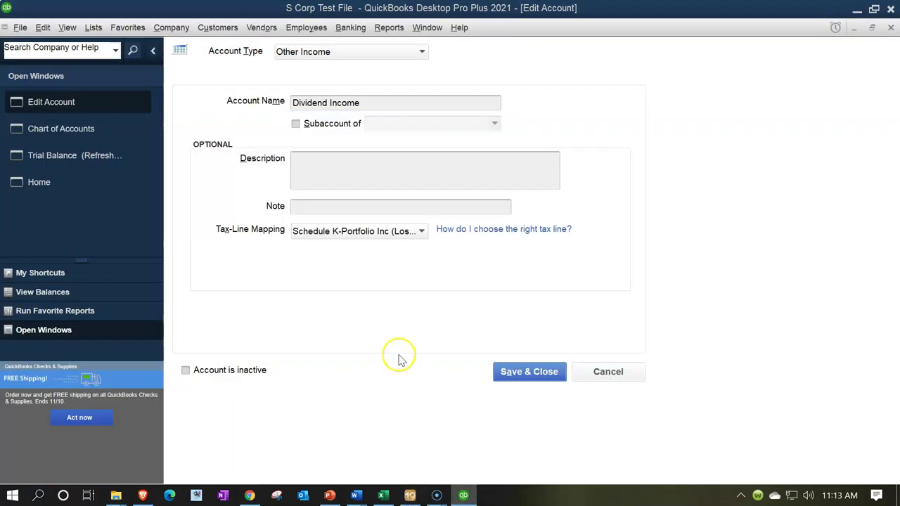
Save the Dividend Income account and start a new account of type Other Income from the chart of accounts.
{"action": "left_click", "coordinate": [519, 373]}
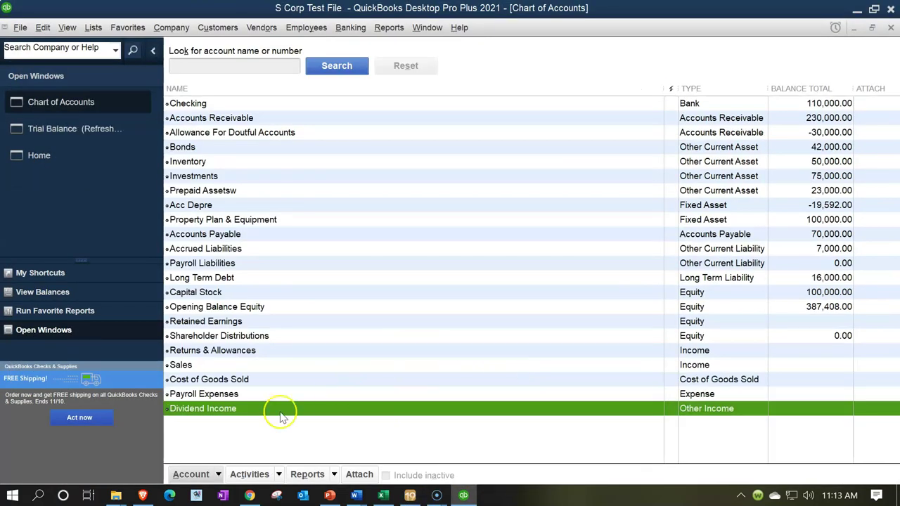
{"action": "left_click", "coordinate": [211, 474]}
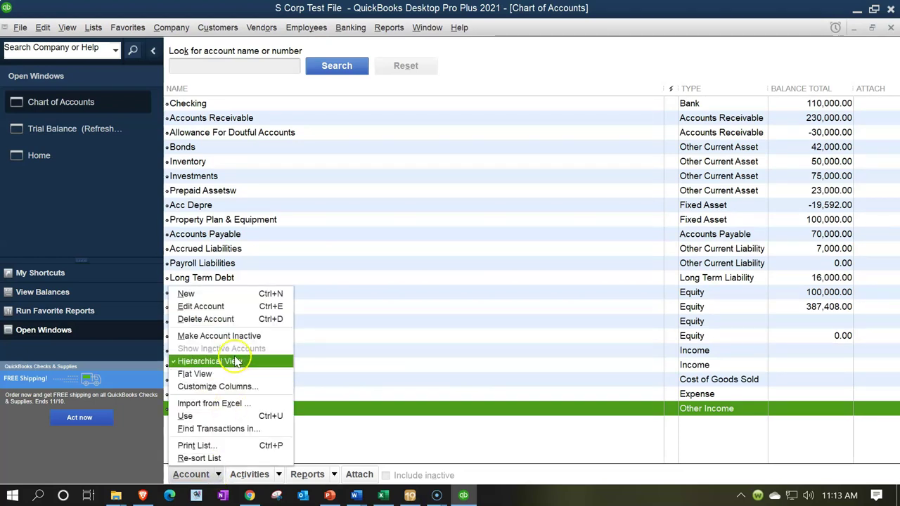
{"action": "left_click", "coordinate": [224, 295]}
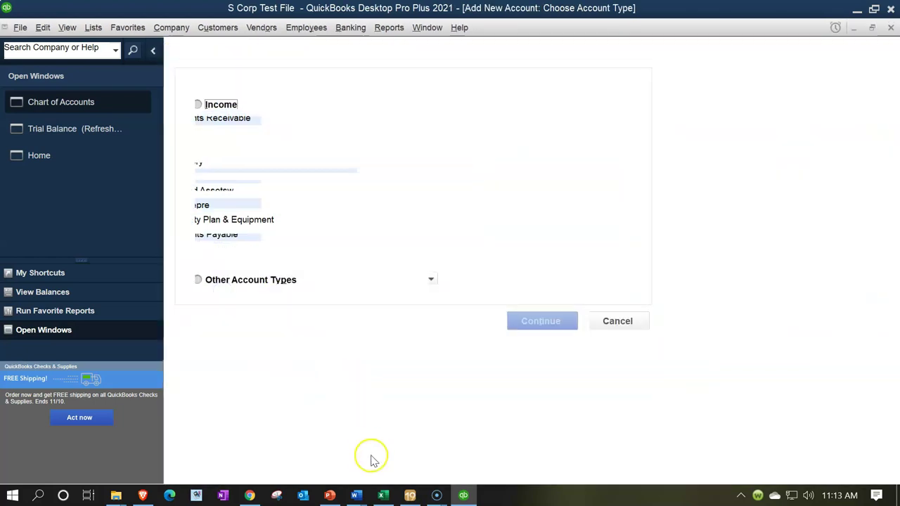
{"action": "left_click", "coordinate": [383, 496]}
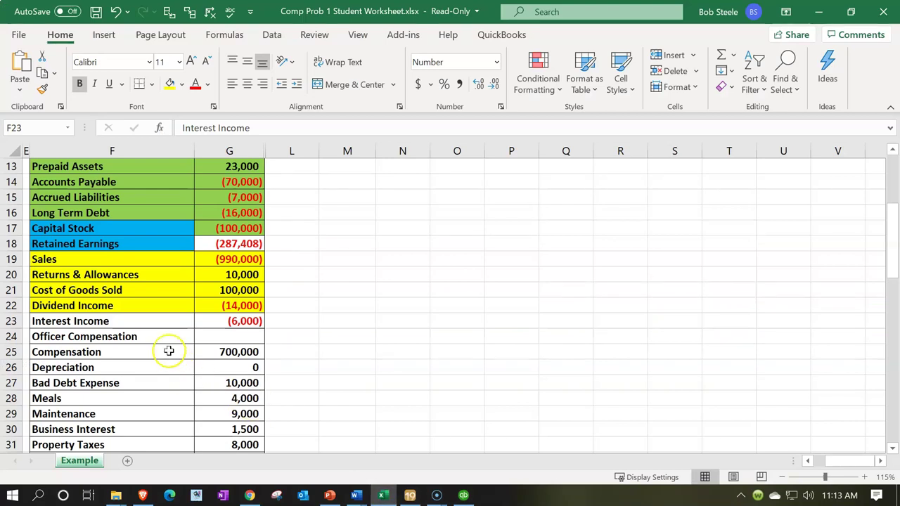
{"action": "left_click", "coordinate": [383, 496]}
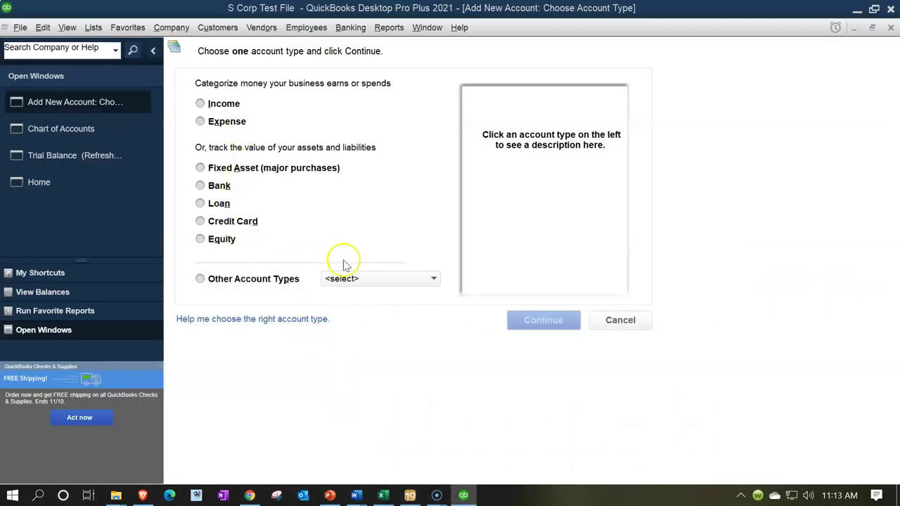
{"action": "left_click", "coordinate": [380, 279]}
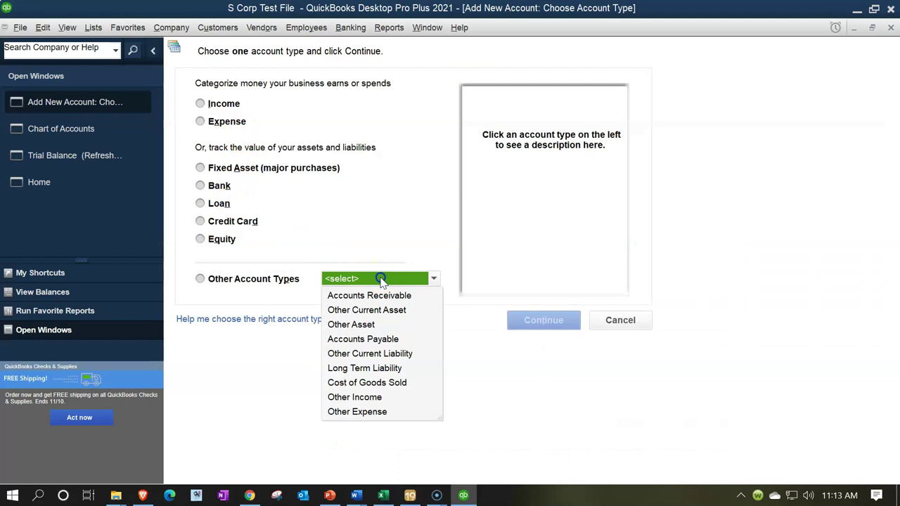
{"action": "left_click", "coordinate": [375, 398]}
{"action": "left_click", "coordinate": [521, 325]}
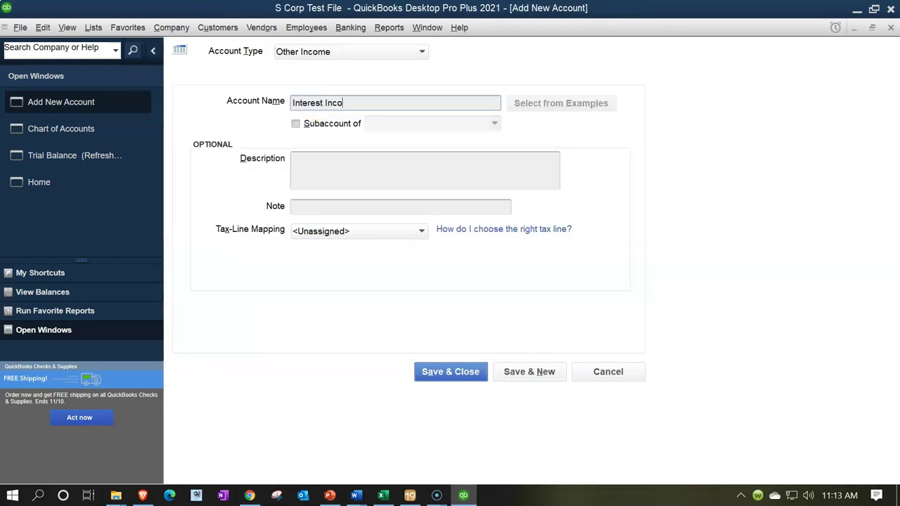
Name the account Interest Income, map it to the first Schedule K-Portfolio Inc (Loss) interest tax line, and save it with another blank account open.
{"action": "left_click", "coordinate": [413, 232]}
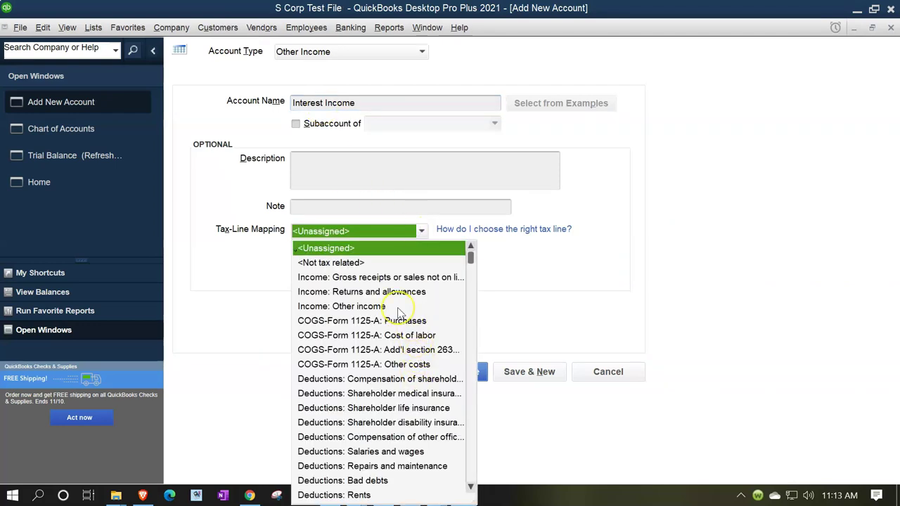
{"action": "scroll", "coordinate": [398, 313], "scroll_direction": "down", "scroll_amount": 20}
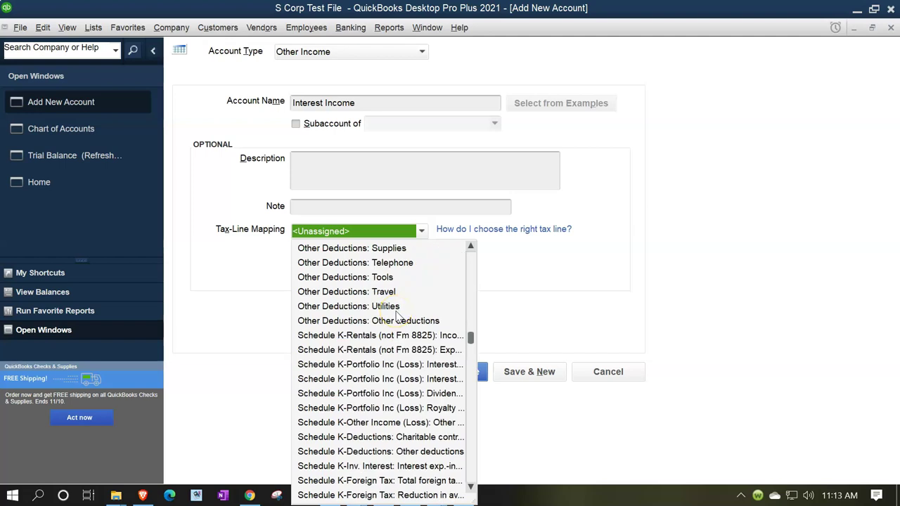
{"action": "left_click", "coordinate": [432, 365]}
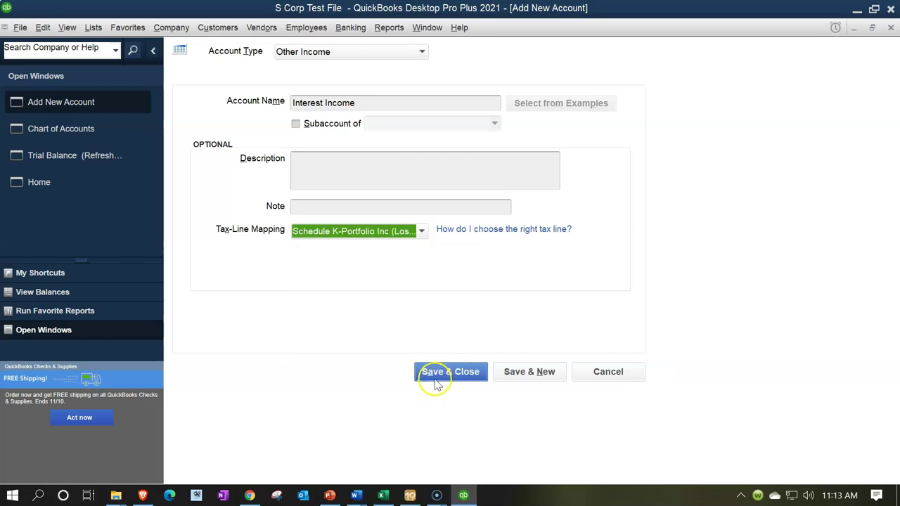
{"action": "left_click", "coordinate": [499, 372]}
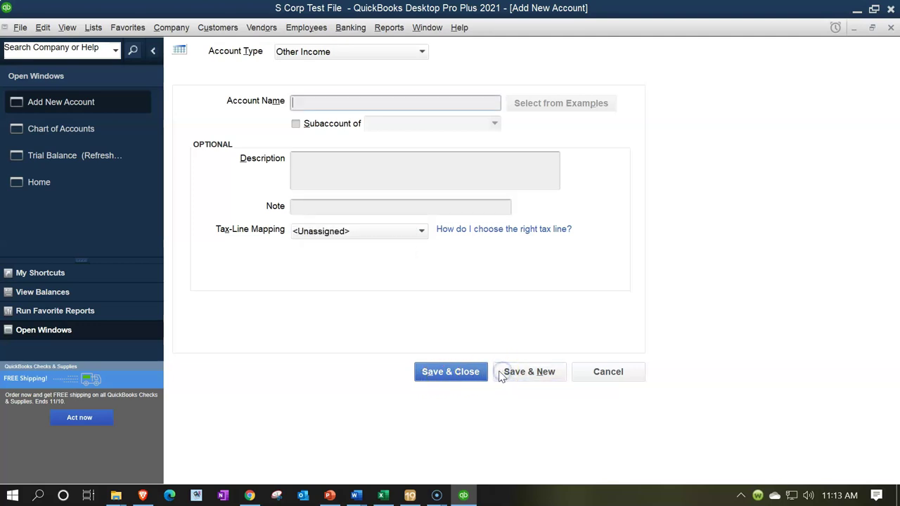
Switch to the Excel worksheet, fill the Interest Income name and balance cells with yellow, and select the Compensation name and balance.
{"action": "left_click", "coordinate": [383, 495]}
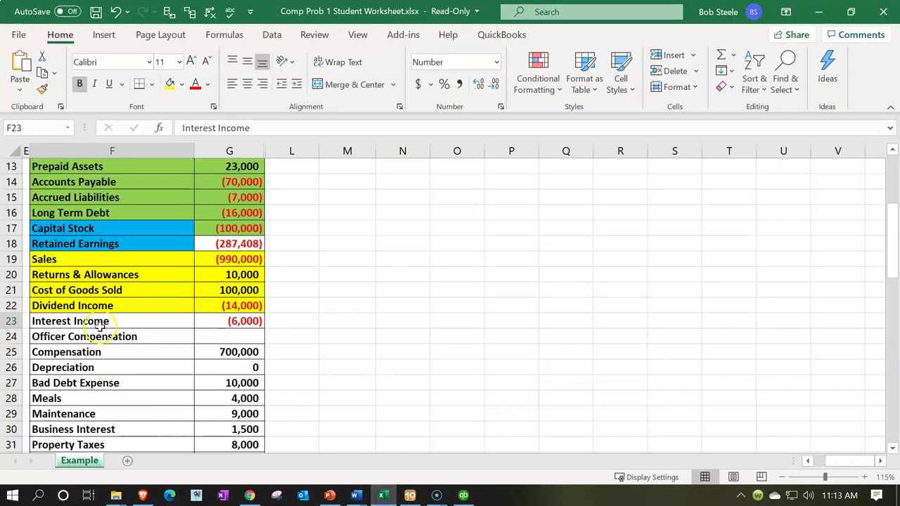
{"action": "left_click_drag", "start_coordinate": [108, 321], "coordinate": [207, 319]}
{"action": "right_click", "coordinate": [208, 321]}
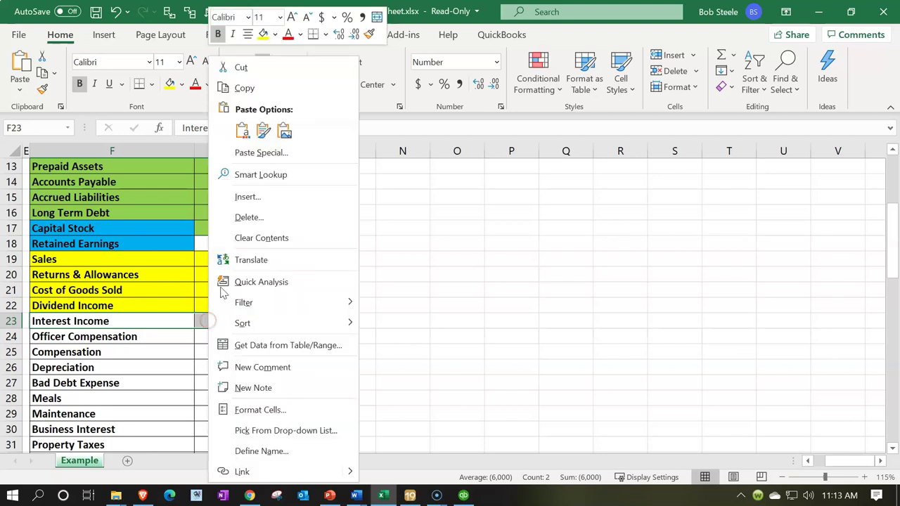
{"action": "left_click", "coordinate": [263, 33]}
{"action": "left_click", "coordinate": [159, 415]}
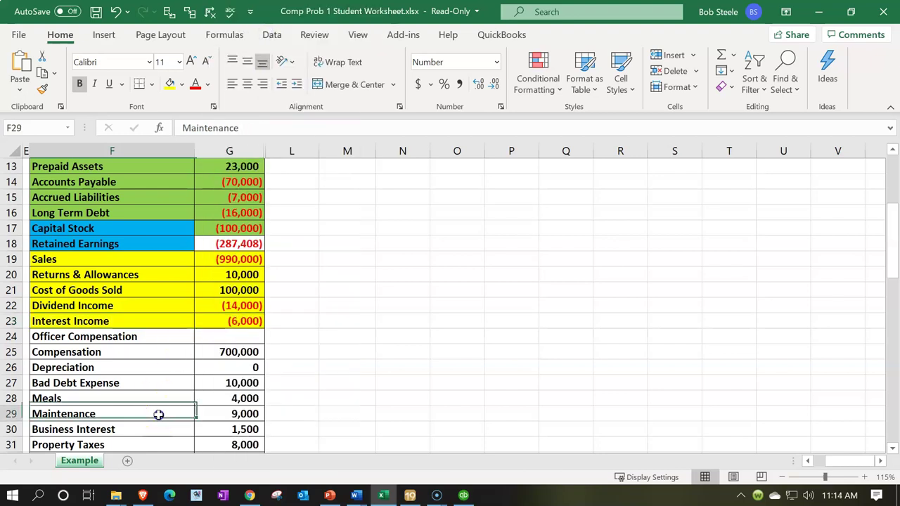
{"action": "scroll", "coordinate": [159, 415], "scroll_direction": "down", "scroll_amount": 2}
{"action": "left_click", "coordinate": [152, 246]}
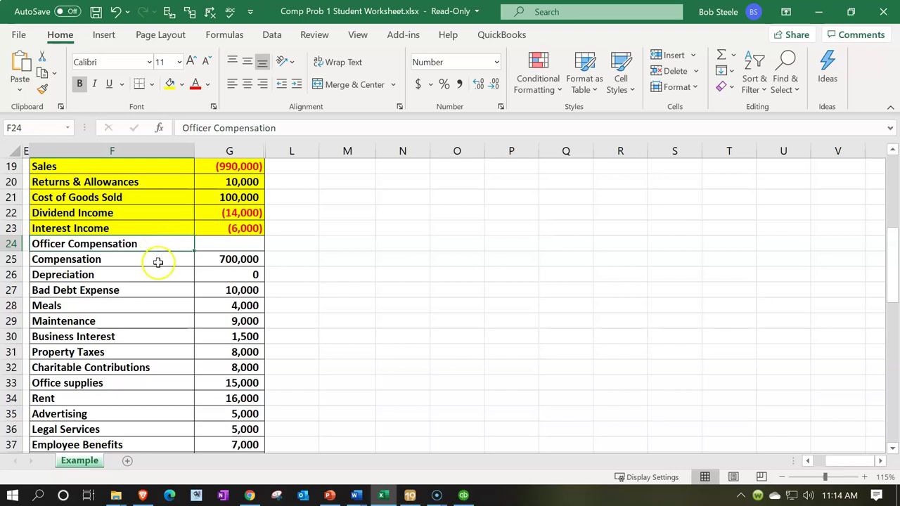
{"action": "left_click_drag", "start_coordinate": [158, 261], "coordinate": [211, 259]}
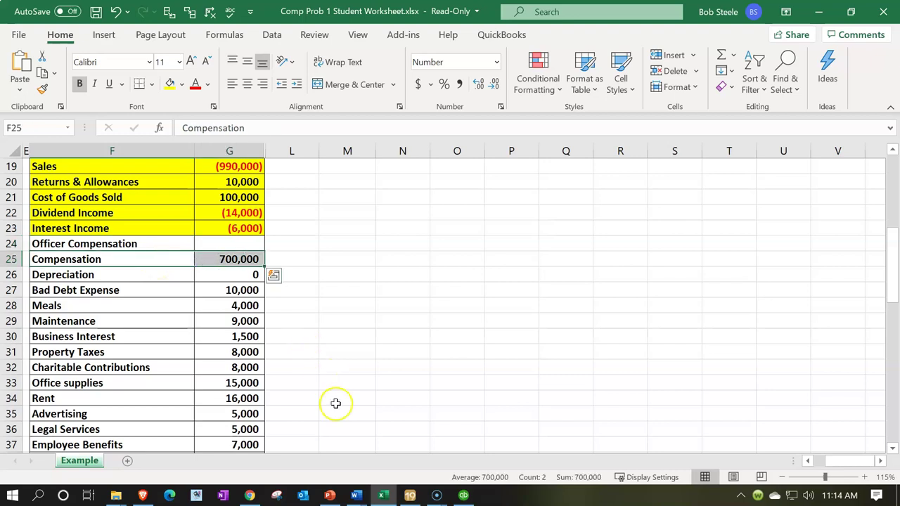
Switch back to QuickBooks, close the blank new account, and rename the Payroll Expenses account as Compensation.
{"action": "left_click", "coordinate": [385, 494]}
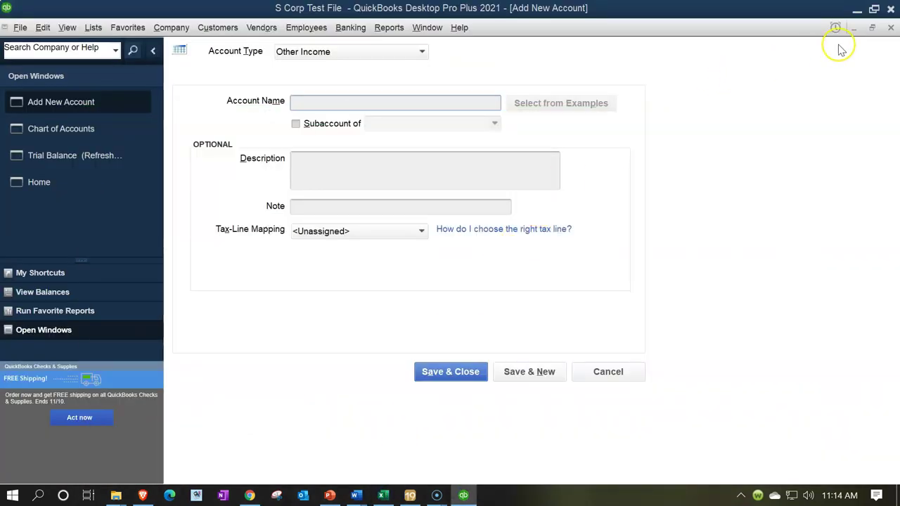
{"action": "left_click", "coordinate": [891, 29]}
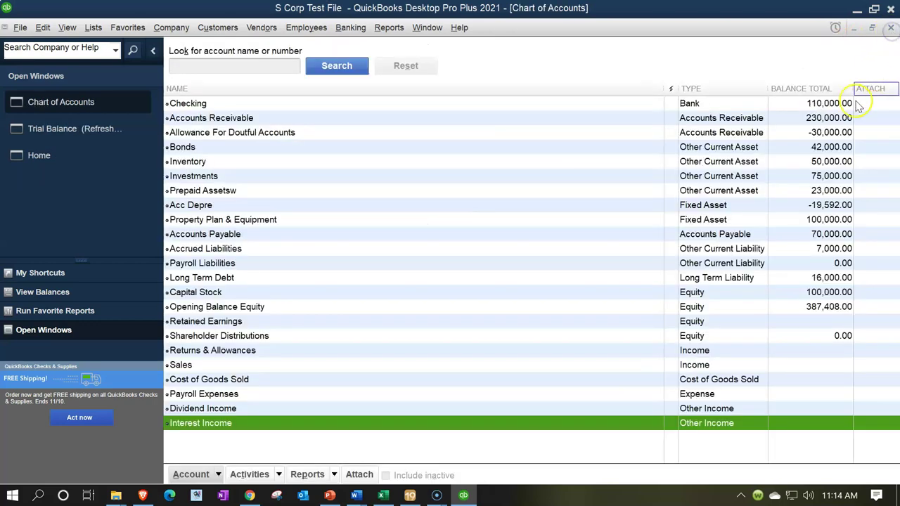
{"action": "left_click", "coordinate": [257, 396]}
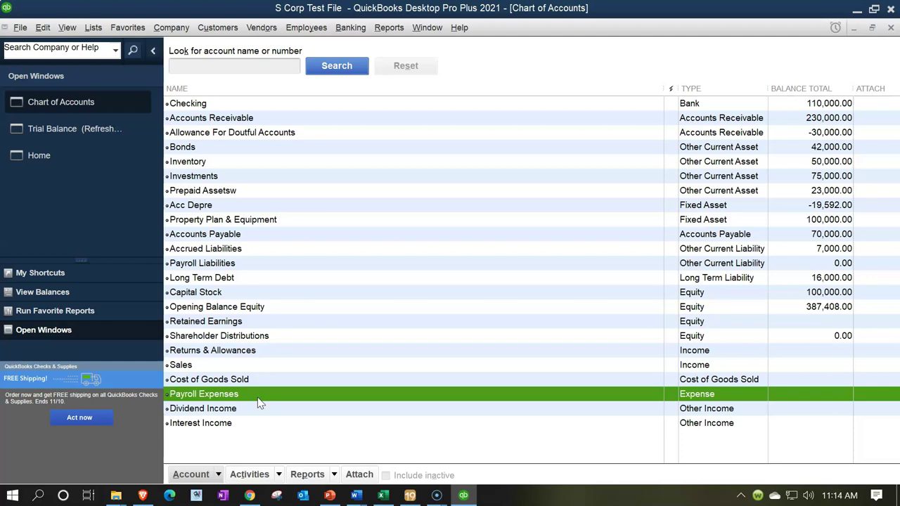
{"action": "right_click", "coordinate": [258, 398]}
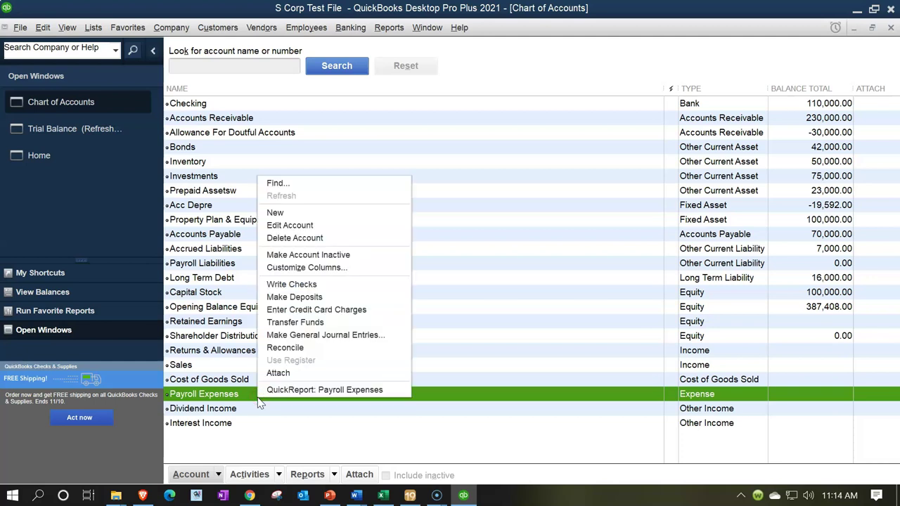
{"action": "left_click", "coordinate": [270, 225]}
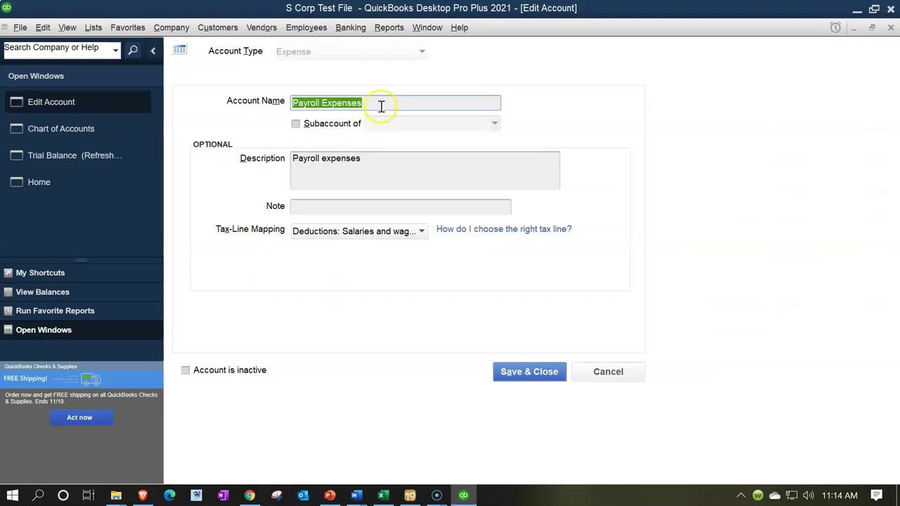
{"action": "type", "text": "Compensation"}
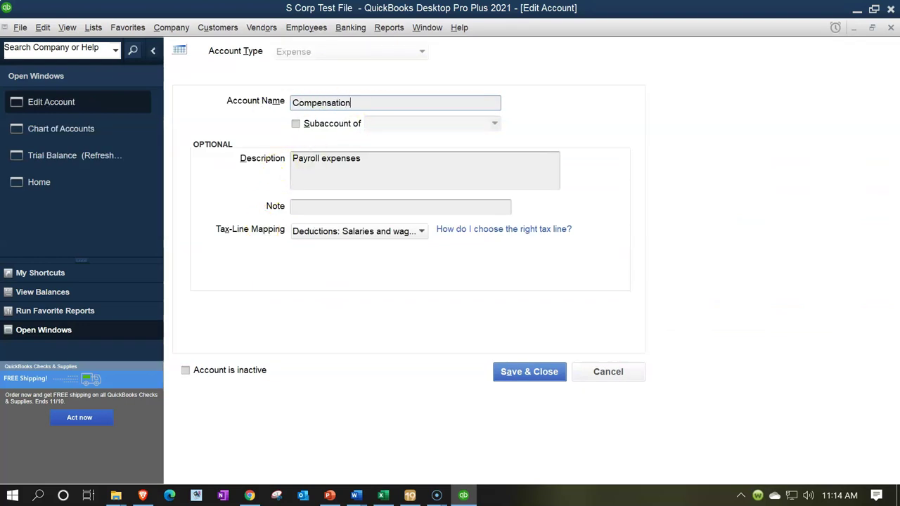
{"action": "key", "text": "Tab"}
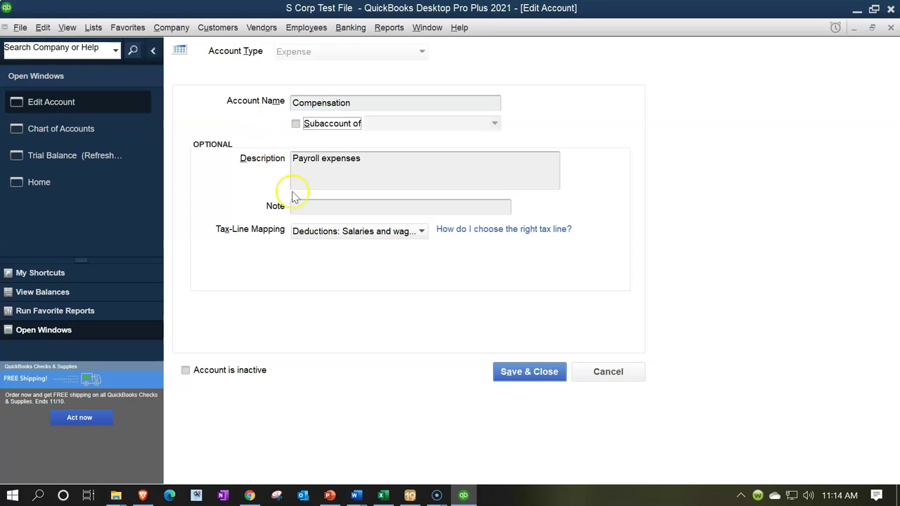
Check the tax-line options for Compensation, keep Deductions: Salaries and wages, and save and close the account.
{"action": "left_click", "coordinate": [414, 231]}
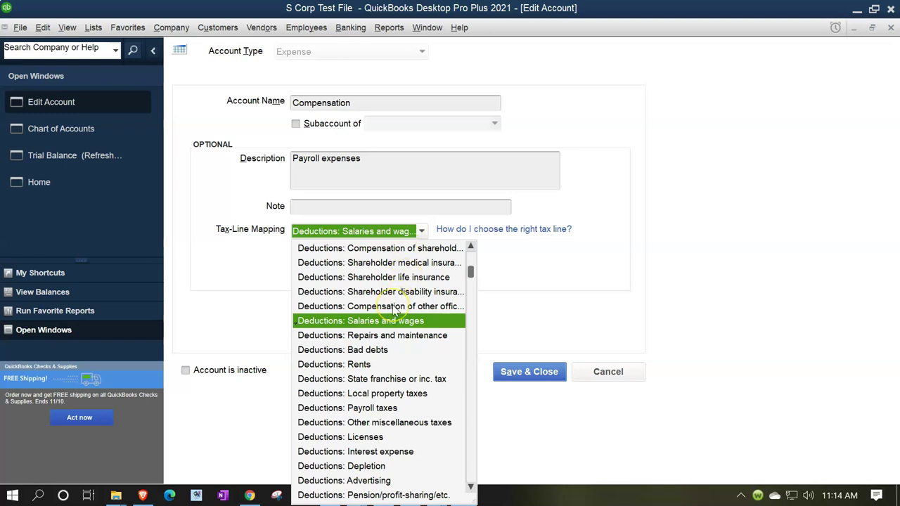
{"action": "left_click", "coordinate": [421, 231]}
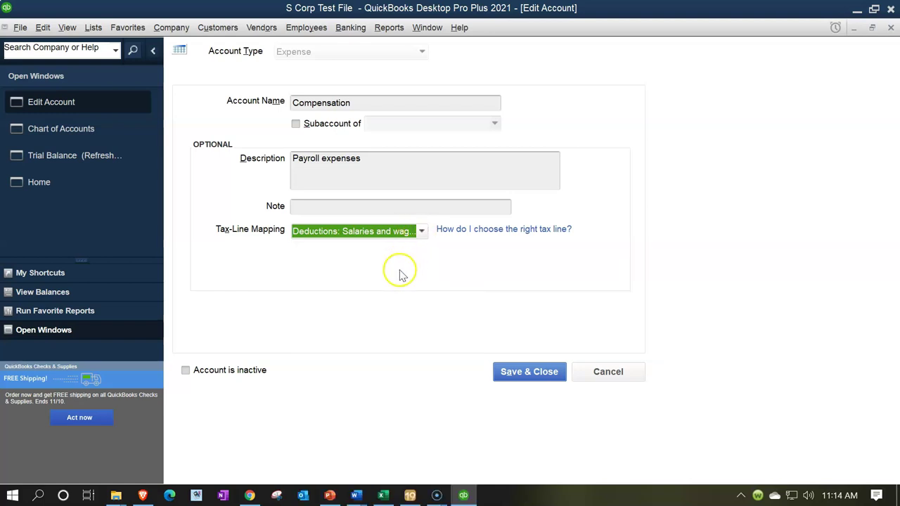
{"action": "left_click", "coordinate": [528, 372]}
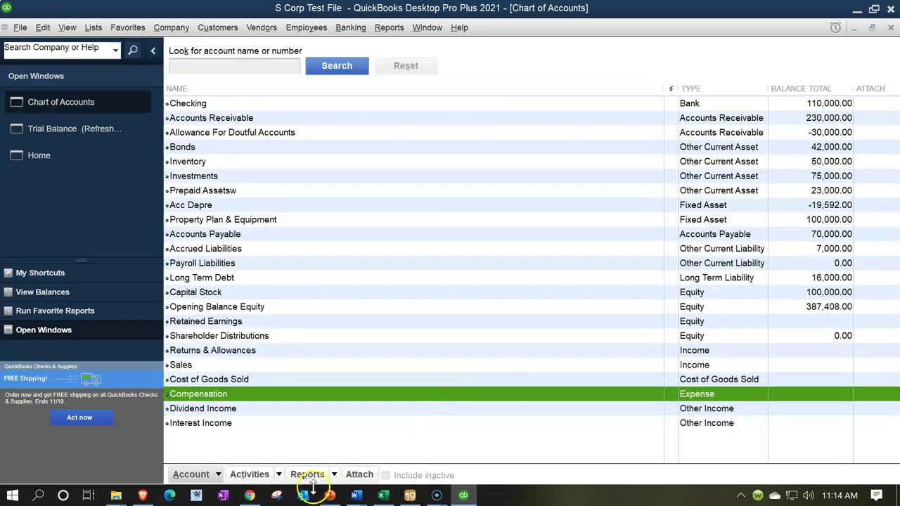
Switch to the Excel worksheet and fill the Officer Compensation and Compensation name and balance cells with yellow.
{"action": "left_click", "coordinate": [382, 495]}
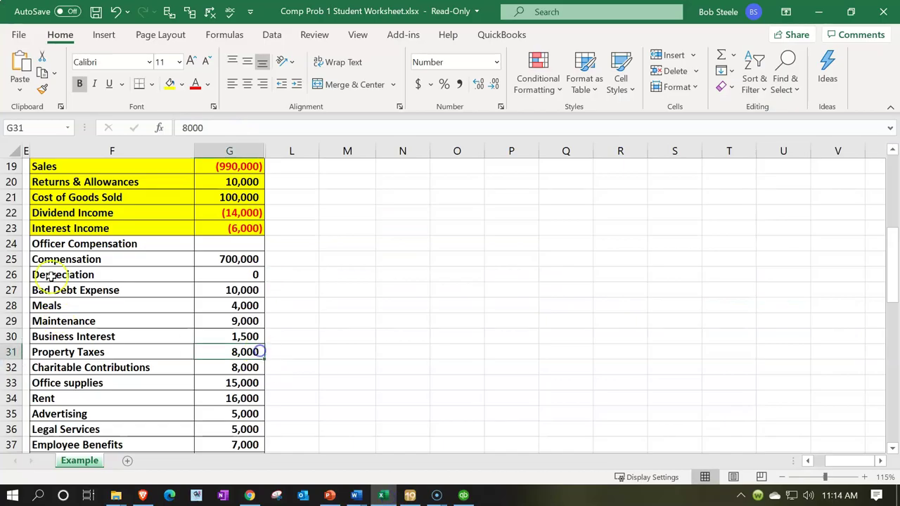
{"action": "left_click_drag", "start_coordinate": [62, 242], "coordinate": [221, 258]}
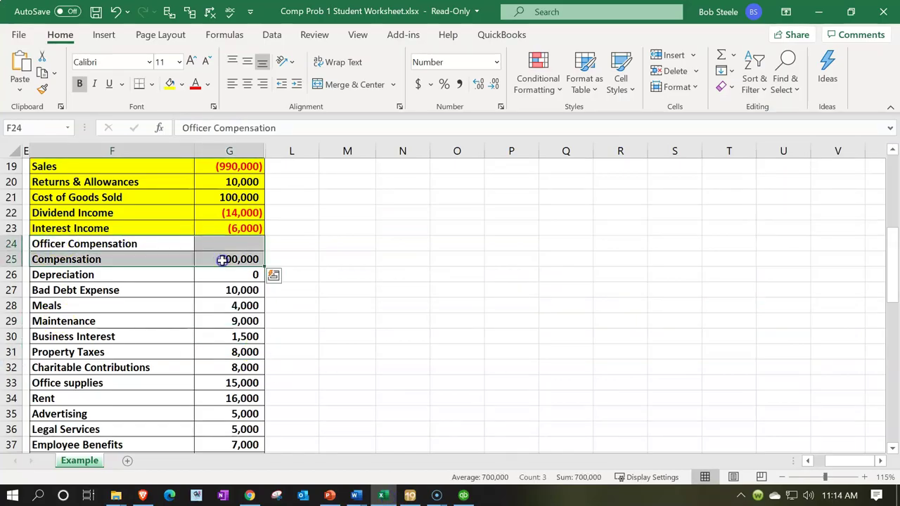
{"action": "right_click", "coordinate": [221, 260]}
{"action": "left_click", "coordinate": [277, 65]}
{"action": "left_click", "coordinate": [150, 294]}
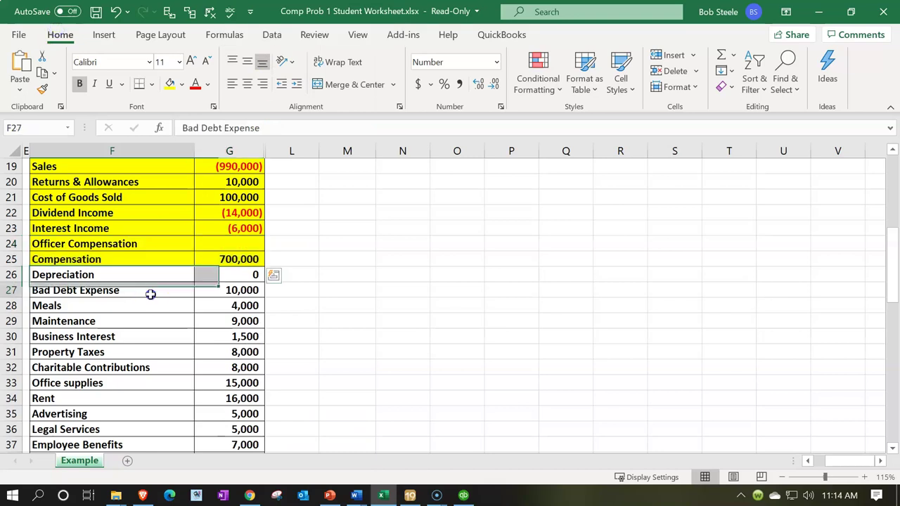
Fill the Depreciation name and balance cells with yellow, and select the Bad Debt Expense name.
{"action": "left_click", "coordinate": [153, 274]}
{"action": "scroll", "coordinate": [153, 275], "scroll_direction": "down", "scroll_amount": 1}
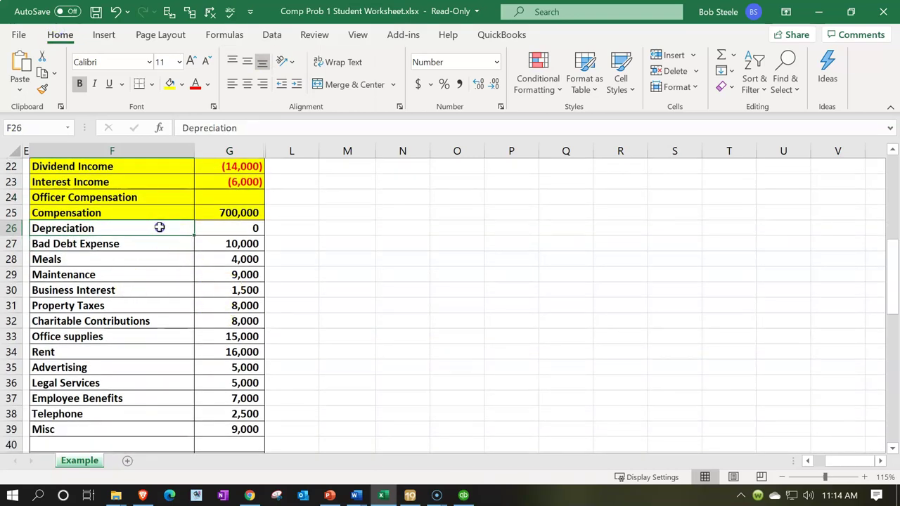
{"action": "left_click", "coordinate": [198, 225], "text": "shift"}
{"action": "right_click", "coordinate": [211, 225]}
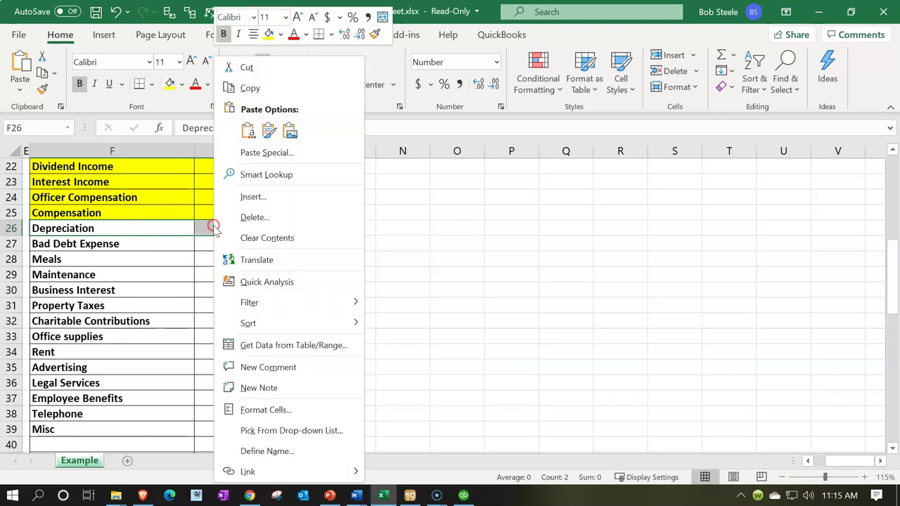
{"action": "left_click", "coordinate": [270, 35]}
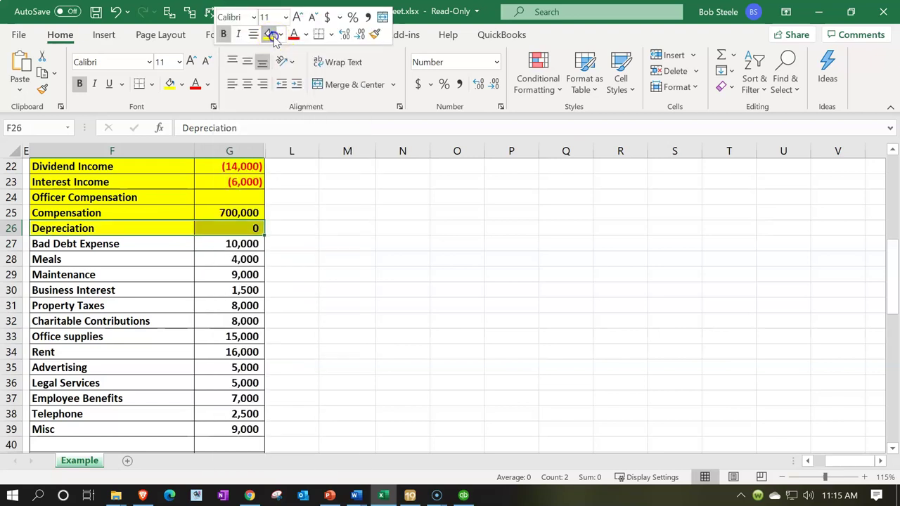
{"action": "left_click", "coordinate": [133, 244]}
Switch to QuickBooks and start a new account of type Expense from the chart of accounts.
{"action": "left_click", "coordinate": [384, 494]}
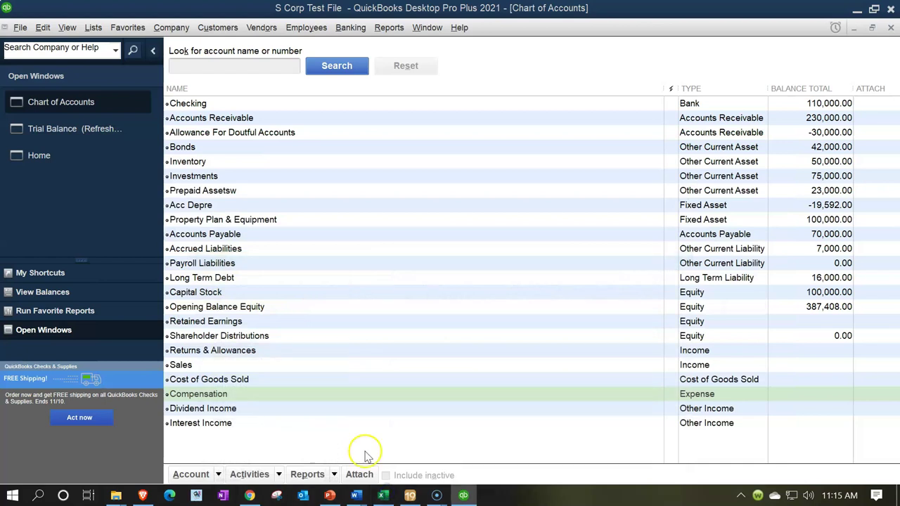
{"action": "left_click", "coordinate": [186, 475]}
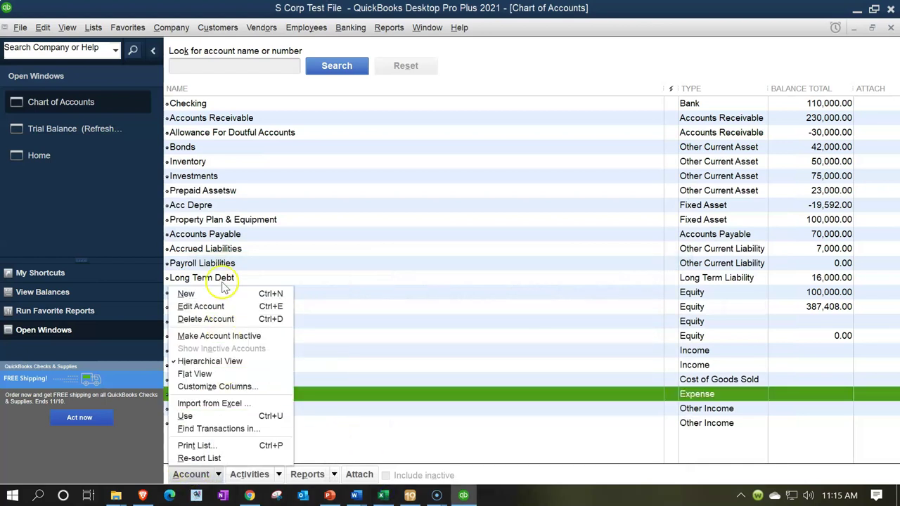
{"action": "left_click", "coordinate": [213, 294]}
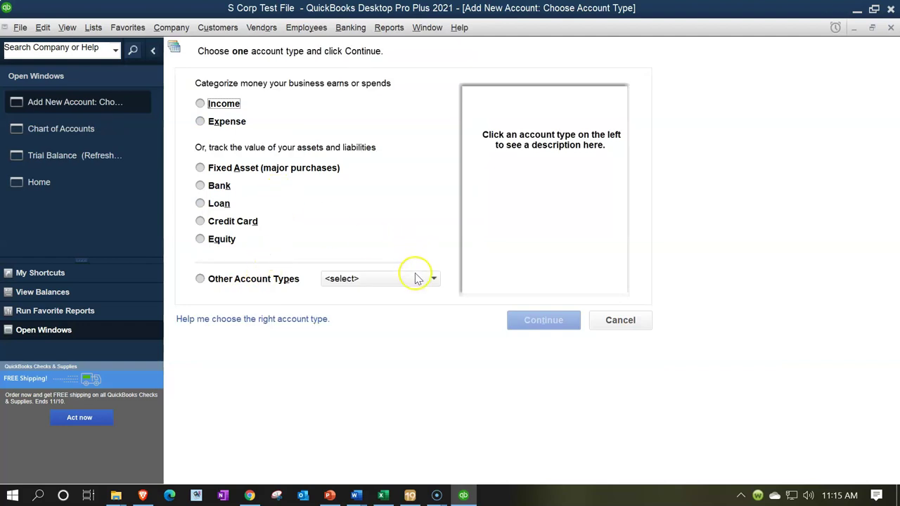
{"action": "left_click", "coordinate": [416, 278]}
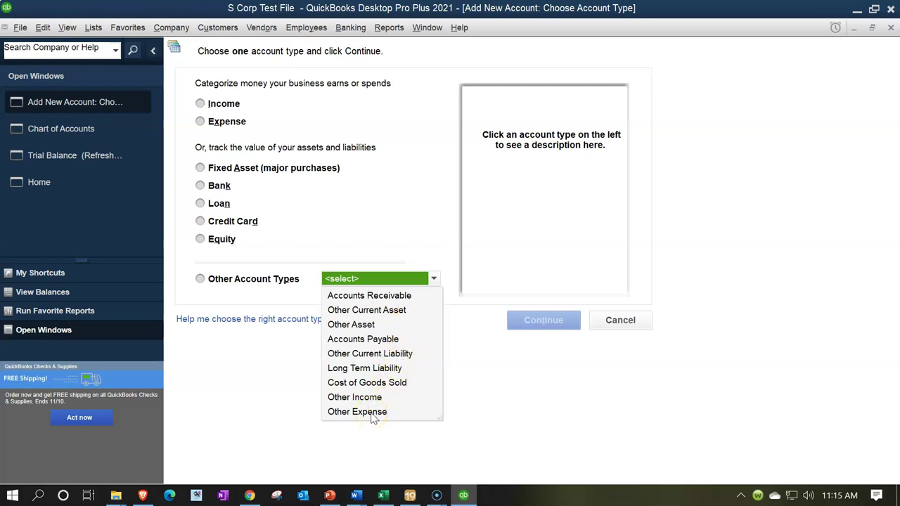
{"action": "left_click", "coordinate": [314, 254]}
{"action": "left_click", "coordinate": [211, 121]}
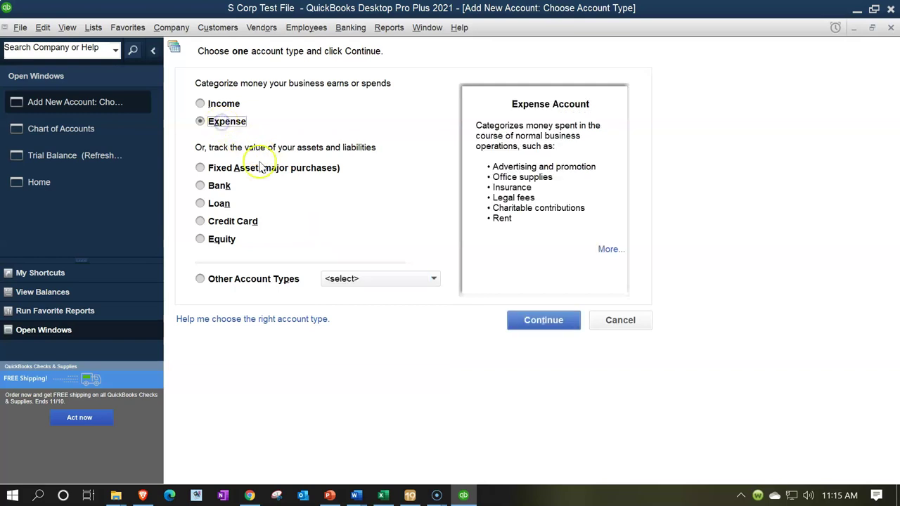
{"action": "left_click", "coordinate": [541, 320]}
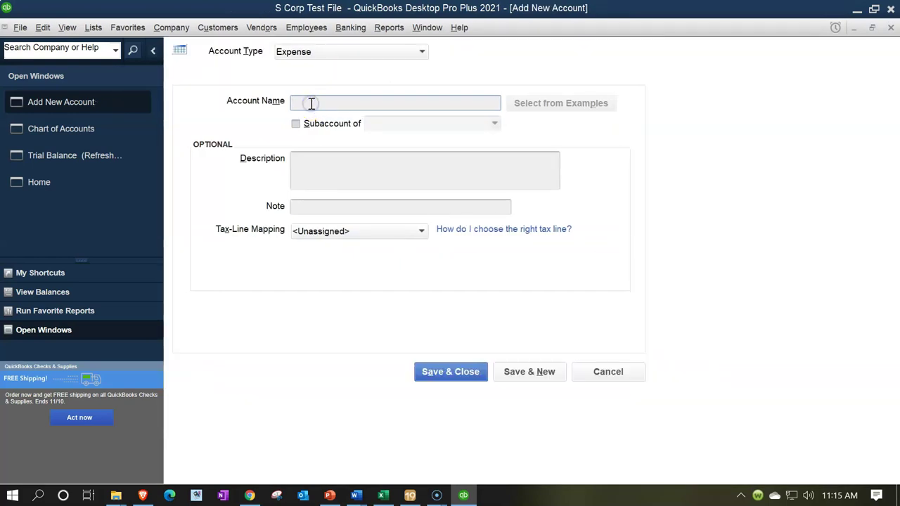
Name the account Bad Debts, map it to the Deductions: Bad debts tax line, and save it with another blank account open.
{"action": "type", "text": "Bad Debts"}
{"action": "key", "text": "Tab"}
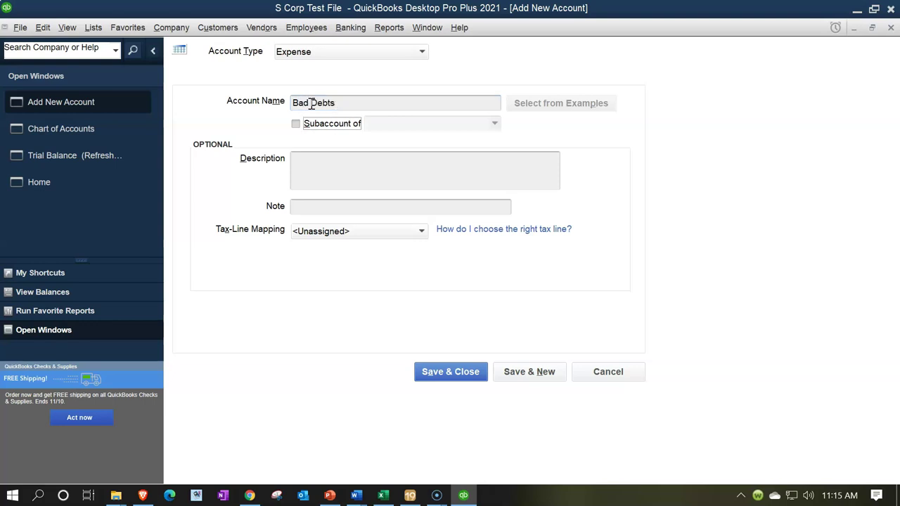
{"action": "left_click", "coordinate": [380, 232]}
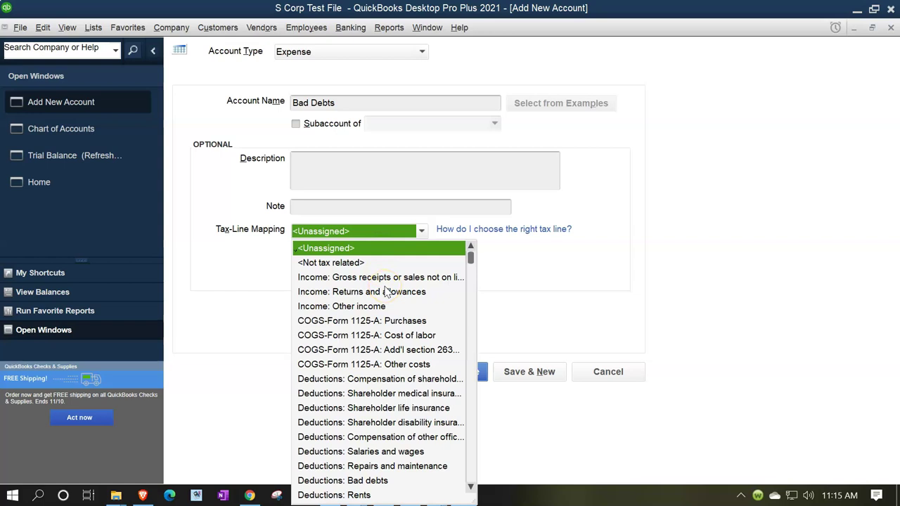
{"action": "scroll", "coordinate": [413, 370], "scroll_direction": "down", "scroll_amount": 1}
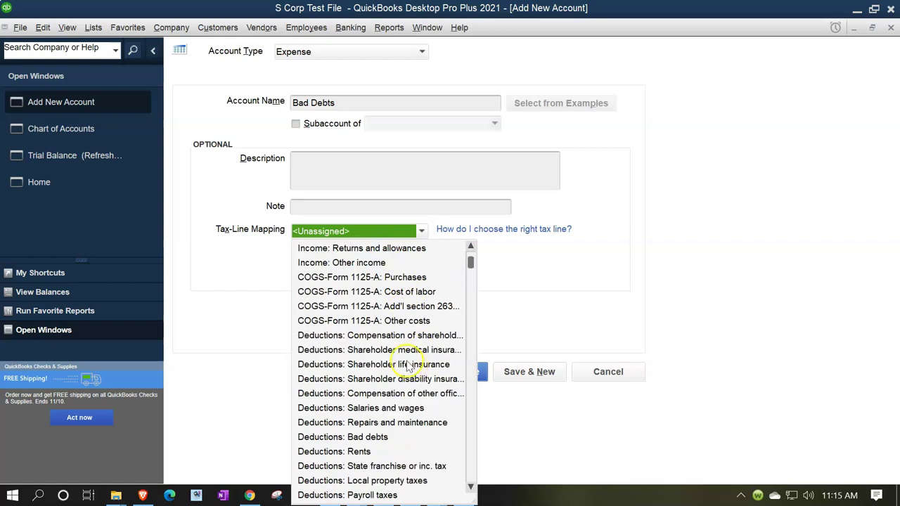
{"action": "left_click", "coordinate": [373, 438]}
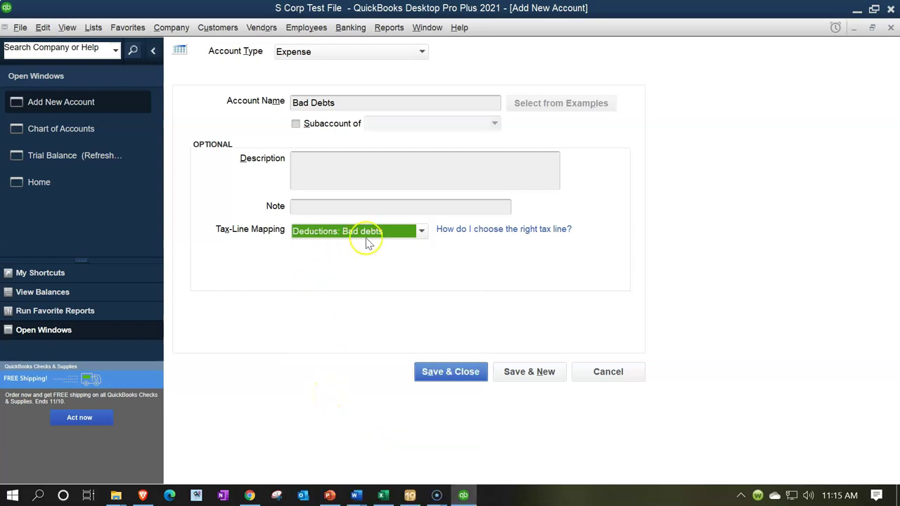
{"action": "left_click", "coordinate": [526, 381]}
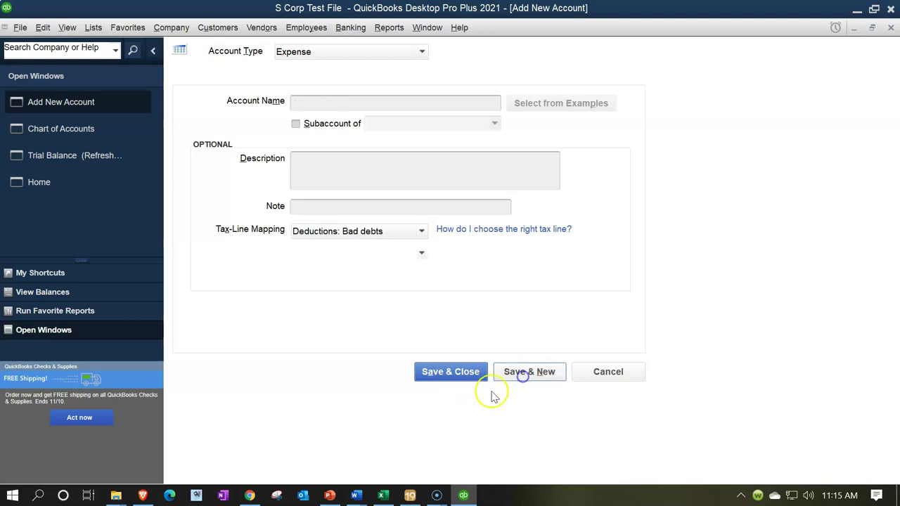
Switch to the Excel worksheet and fill the Bad Debt Expense name and balance cells with yellow.
{"action": "left_click", "coordinate": [382, 495]}
{"action": "left_click_drag", "start_coordinate": [161, 247], "coordinate": [203, 249]}
{"action": "right_click", "coordinate": [205, 249]}
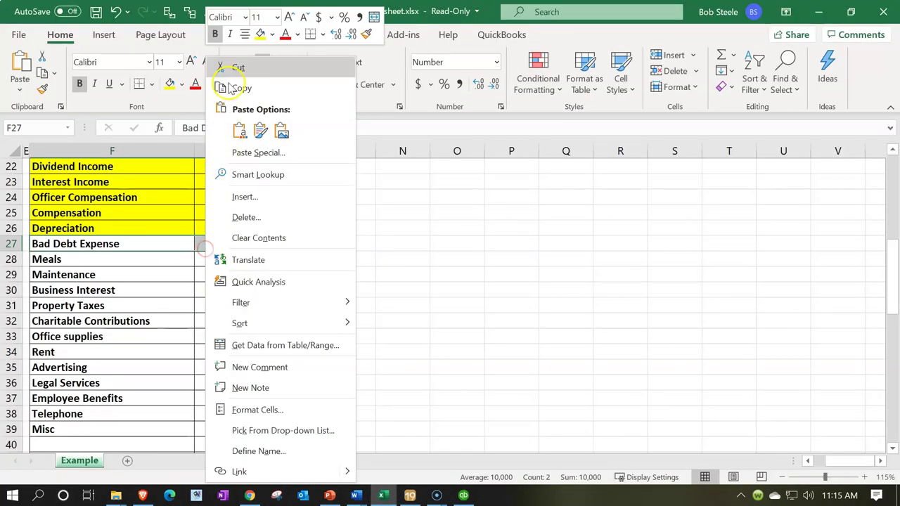
{"action": "left_click", "coordinate": [260, 35]}
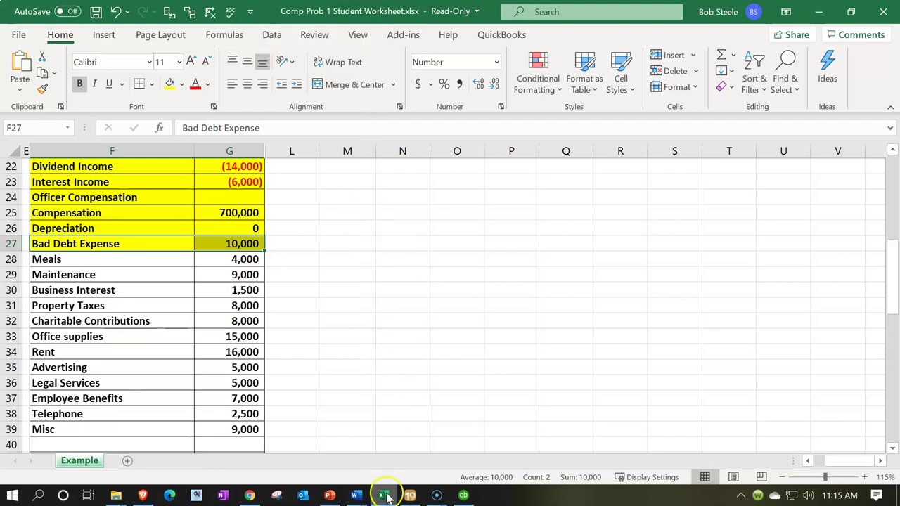
In QuickBooks, create the expense account Meals, map it to the first Deductions: Meals and entertainment tax line, and save it with another blank account open.
{"action": "left_click", "coordinate": [382, 495]}
{"action": "left_click", "coordinate": [384, 496]}
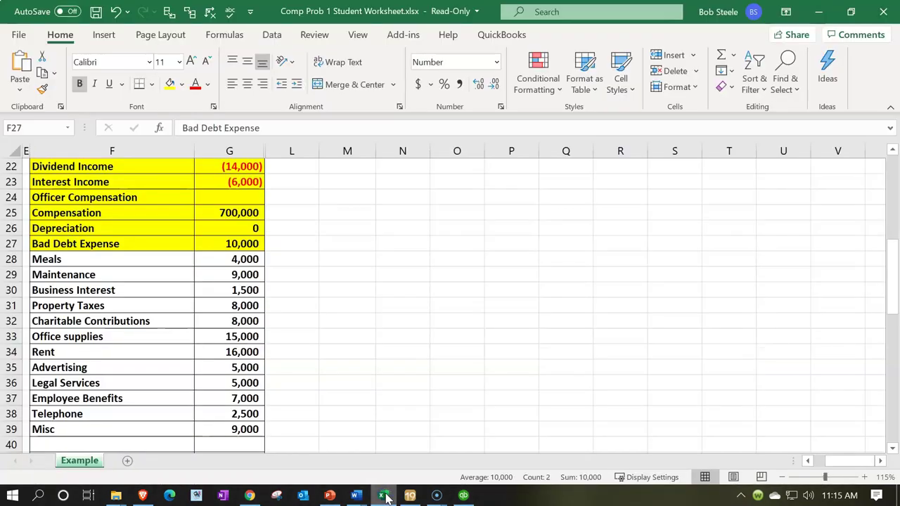
{"action": "left_click", "coordinate": [384, 496]}
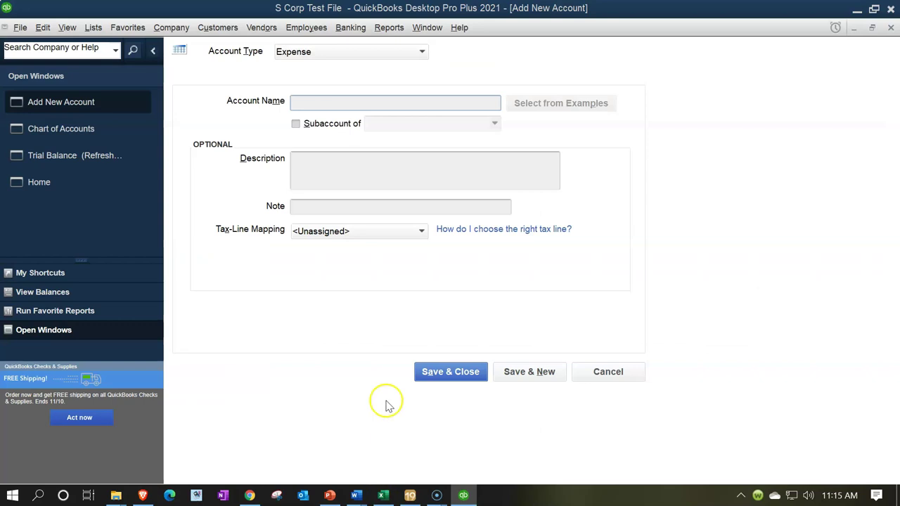
{"action": "left_click", "coordinate": [334, 104]}
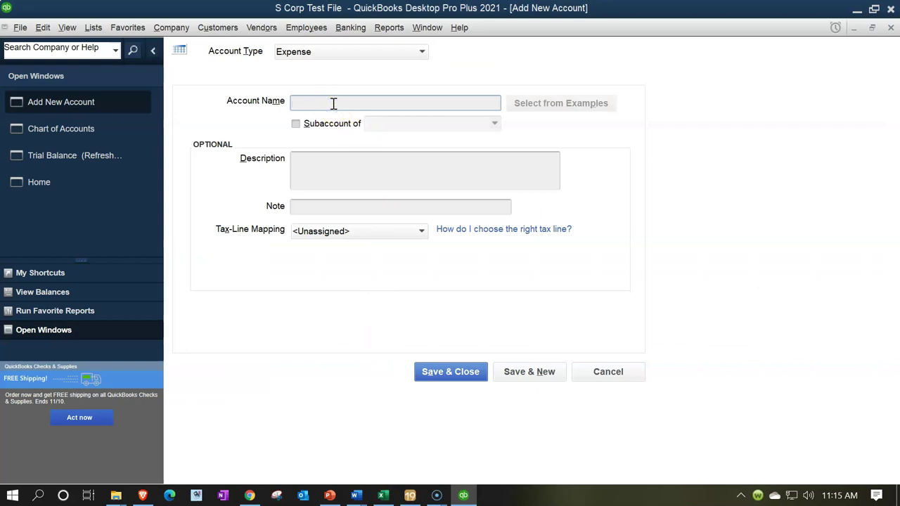
{"action": "key", "text": "Tab"}
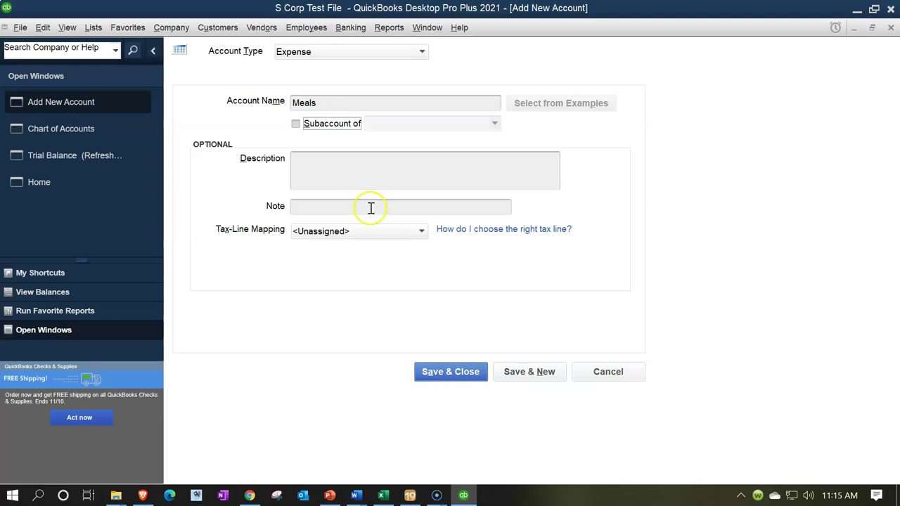
{"action": "left_click", "coordinate": [380, 233]}
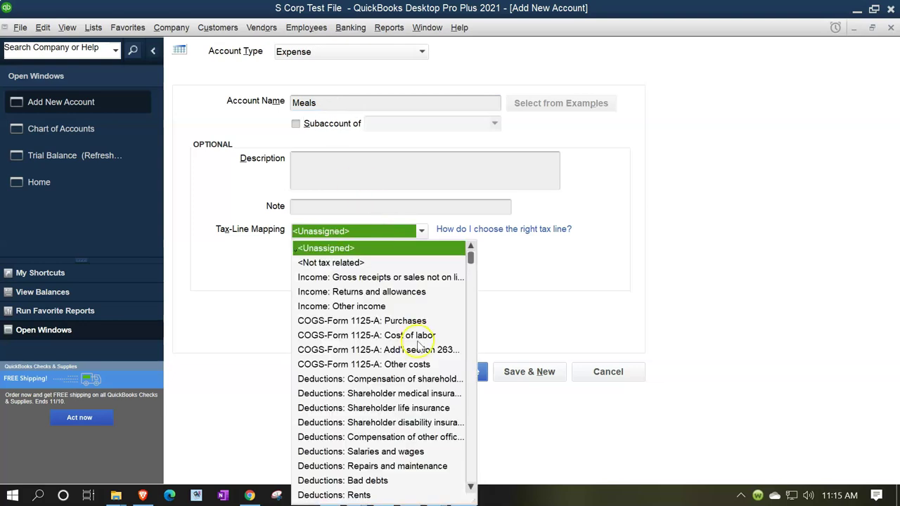
{"action": "scroll", "coordinate": [420, 346], "scroll_direction": "down", "scroll_amount": 1}
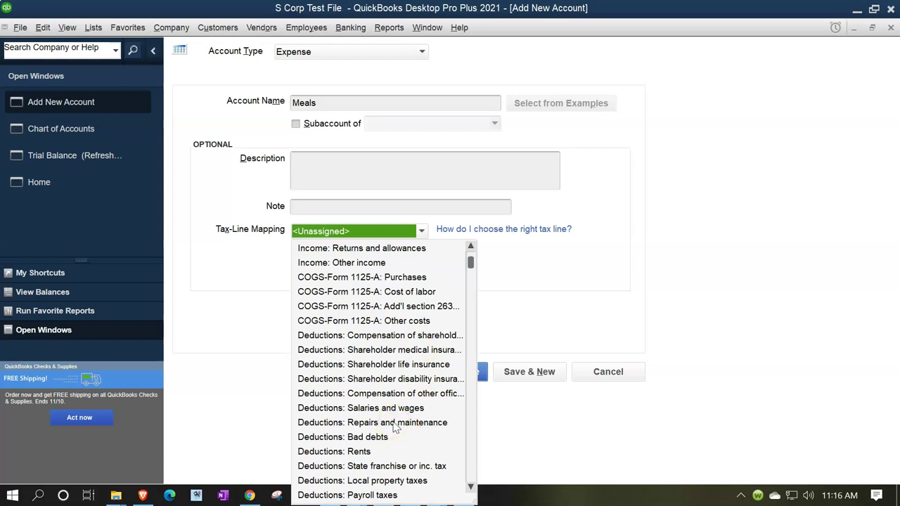
{"action": "scroll", "coordinate": [396, 428], "scroll_direction": "down", "scroll_amount": 4}
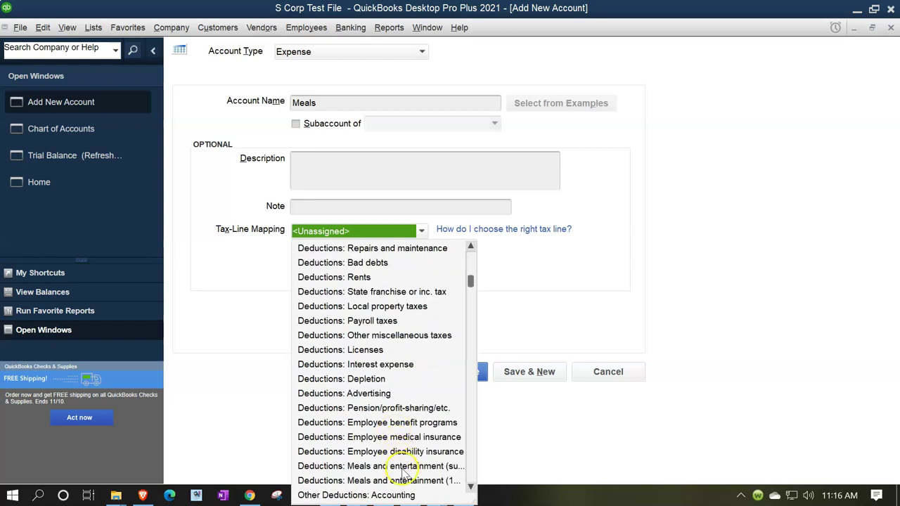
{"action": "left_click", "coordinate": [389, 466]}
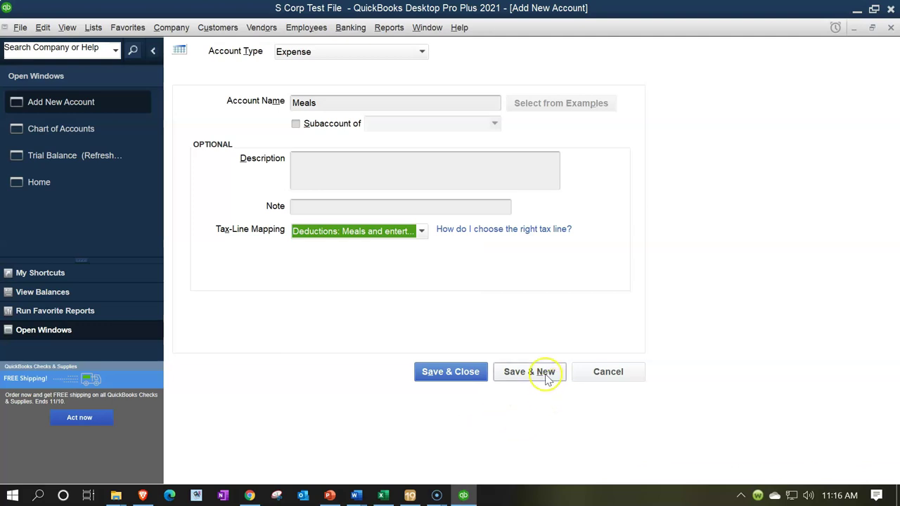
{"action": "left_click", "coordinate": [535, 372]}
Switch to the Excel worksheet and fill the Meals name and balance cells with yellow.
{"action": "left_click", "coordinate": [383, 495]}
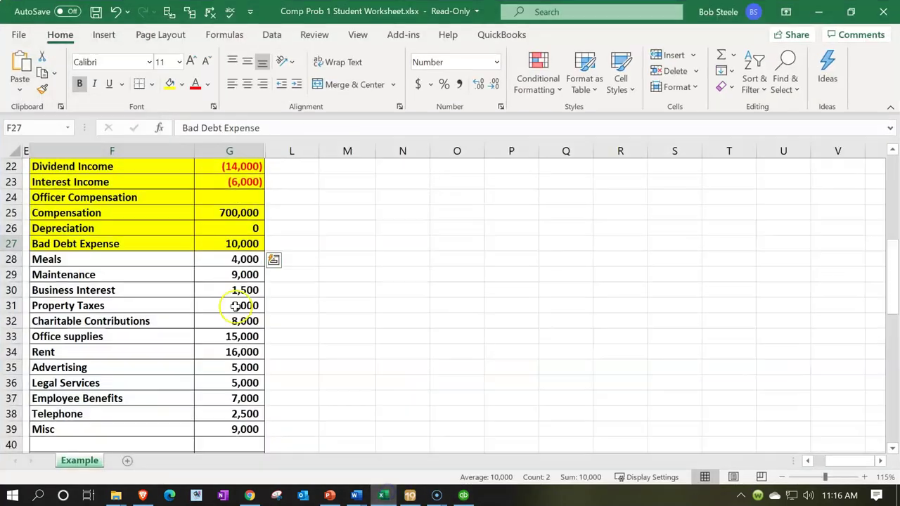
{"action": "left_click_drag", "start_coordinate": [120, 258], "coordinate": [245, 266]}
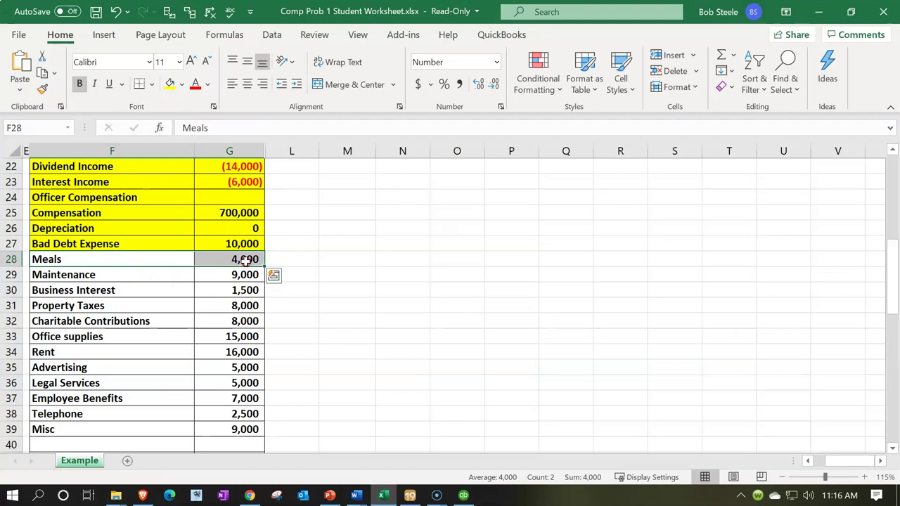
{"action": "right_click", "coordinate": [237, 259]}
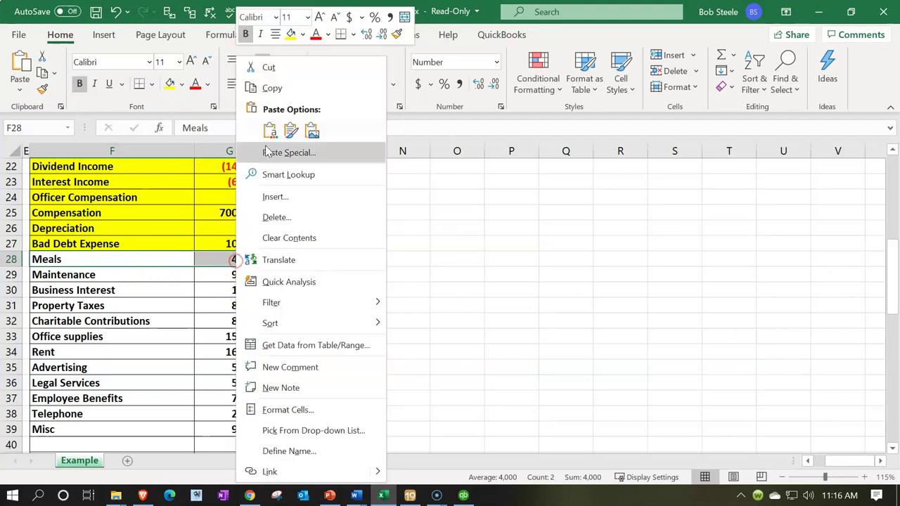
{"action": "left_click", "coordinate": [291, 35]}
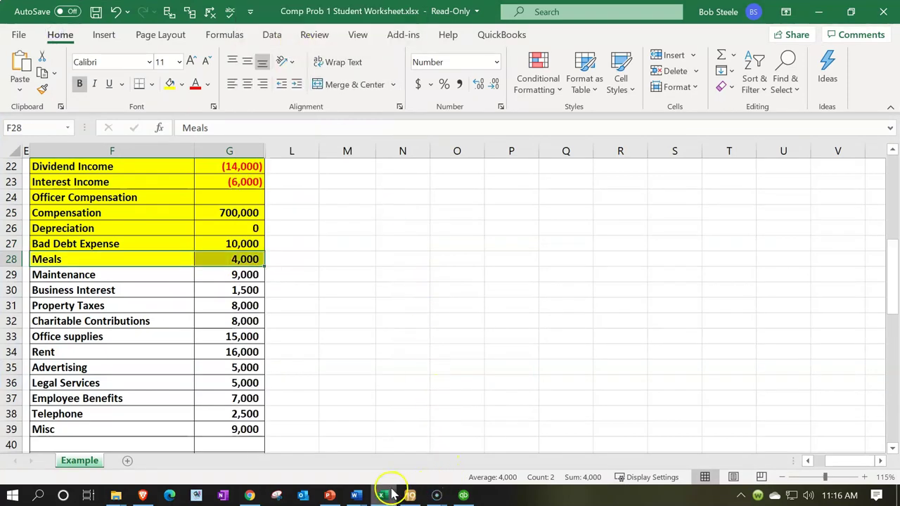
Copy the text of the Maintenance account name from its worksheet cell.
{"action": "left_click", "coordinate": [116, 274]}
{"action": "double_click", "coordinate": [115, 274]}
{"action": "left_click_drag", "start_coordinate": [115, 274], "coordinate": [9, 272]}
{"action": "key", "text": "ctrl+c"}
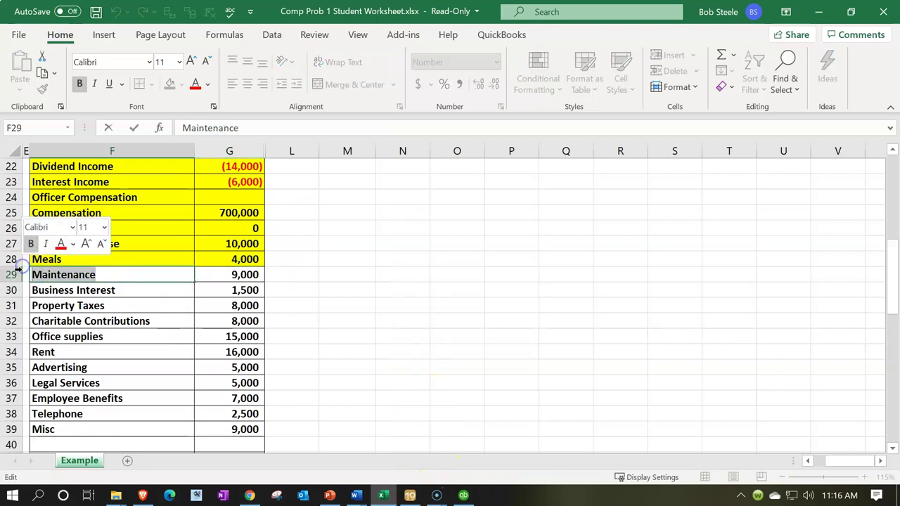
In QuickBooks, create the expense account Maintenance, map it to Deductions: Repairs and maintenance, and save it with another blank account open.
{"action": "left_click", "coordinate": [385, 495]}
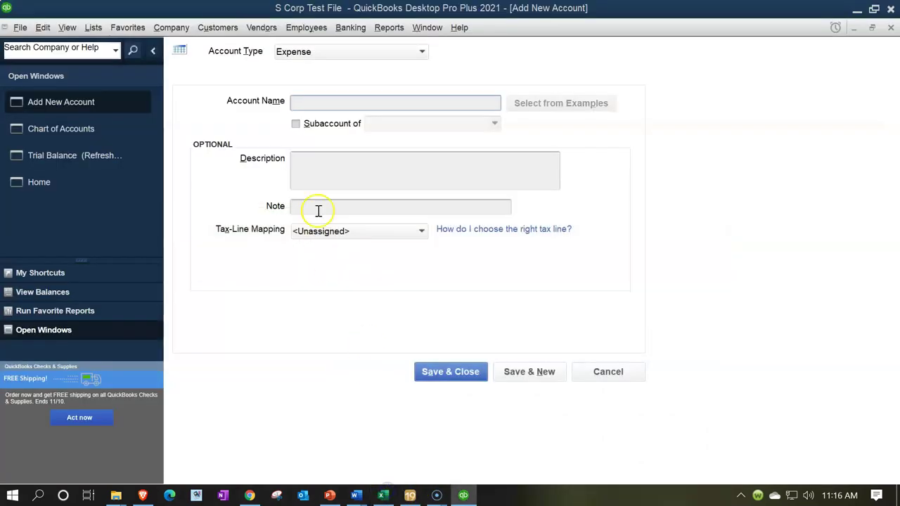
{"action": "left_click", "coordinate": [320, 103]}
{"action": "key", "text": "ctrl+v"}
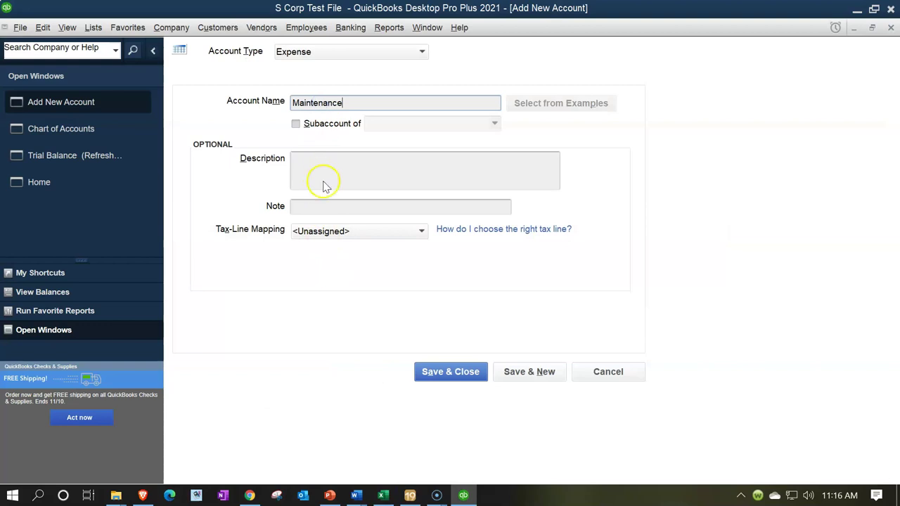
{"action": "left_click", "coordinate": [335, 232]}
{"action": "scroll", "coordinate": [362, 331], "scroll_direction": "down", "scroll_amount": 1}
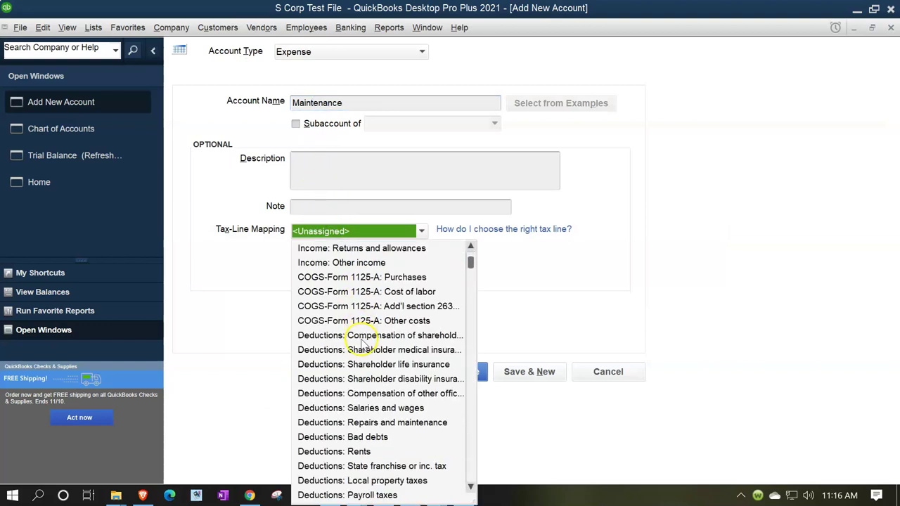
{"action": "left_click", "coordinate": [421, 424]}
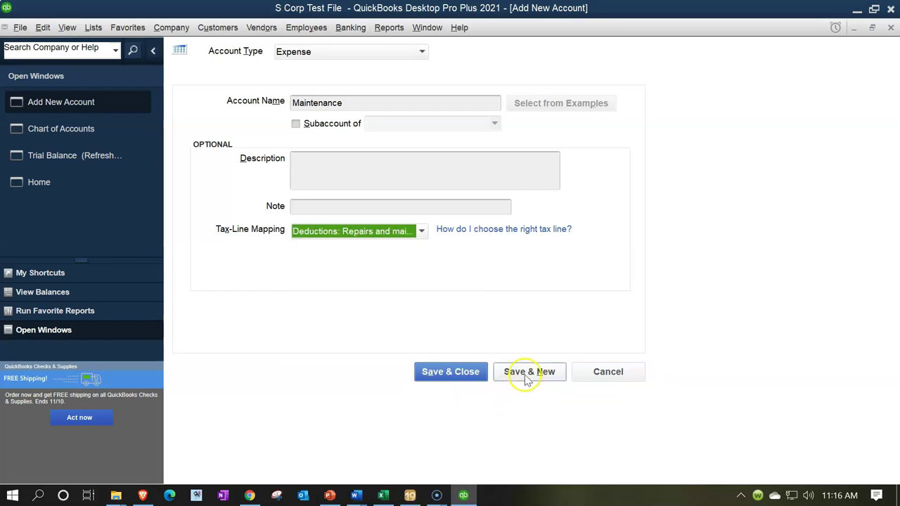
{"action": "left_click", "coordinate": [527, 372]}
Switch to the Excel worksheet and fill the Maintenance name and balance cells with yellow.
{"action": "left_click", "coordinate": [383, 495]}
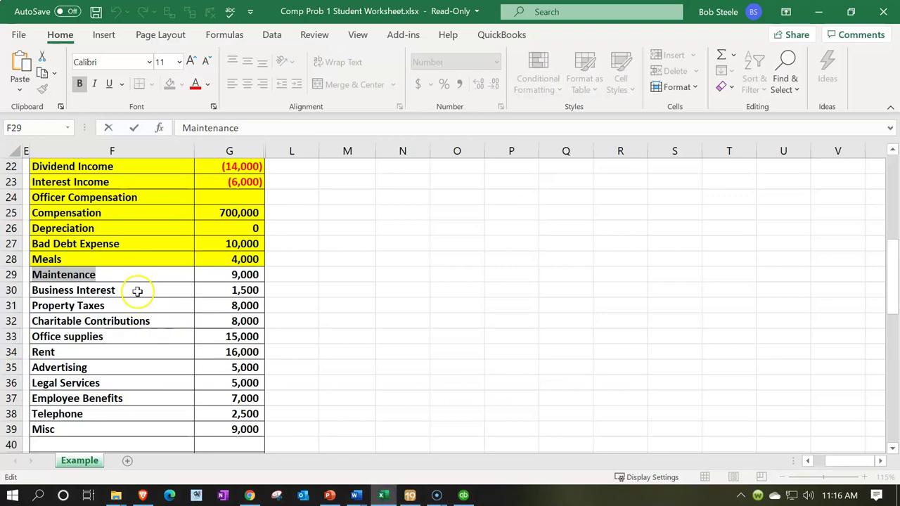
{"action": "left_click", "coordinate": [144, 300]}
{"action": "left_click_drag", "start_coordinate": [181, 275], "coordinate": [207, 274]}
{"action": "right_click", "coordinate": [211, 274]}
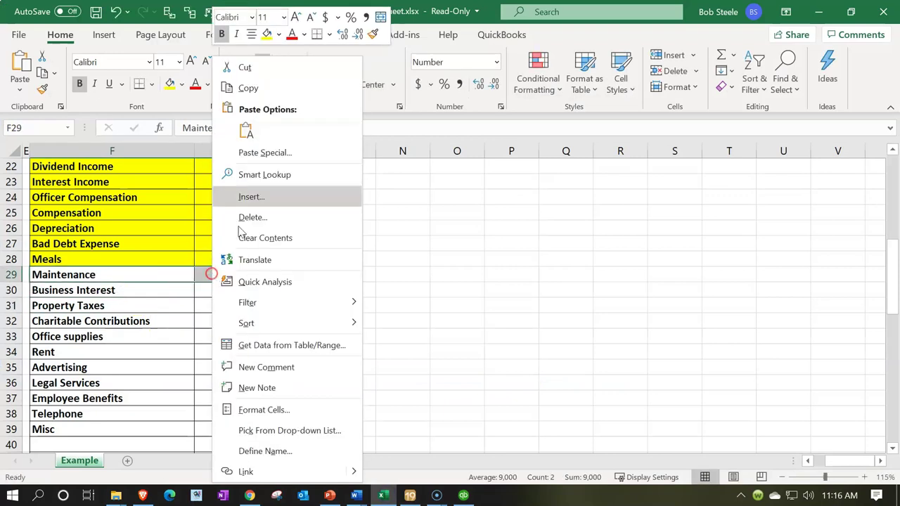
{"action": "left_click", "coordinate": [267, 33]}
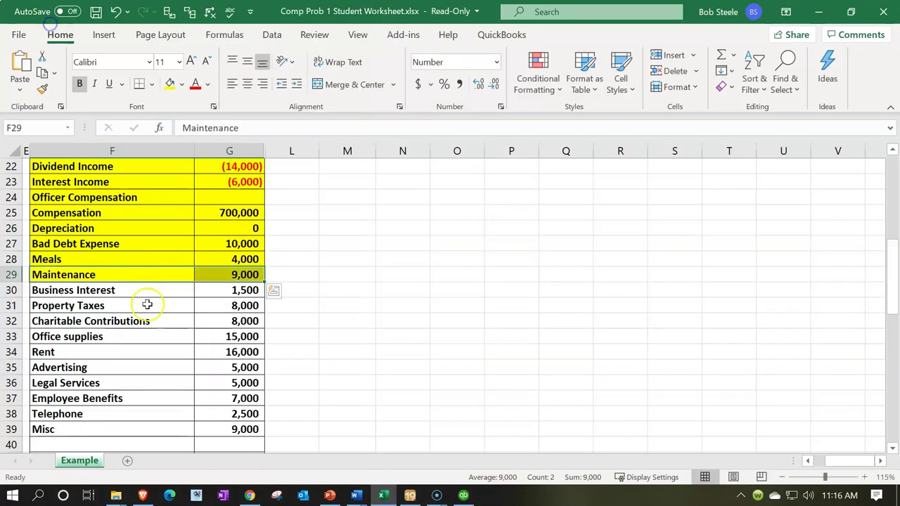
In QuickBooks, create the expense account Business Interest, map it to Deductions: Interest expense, and save it with another blank account open.
{"action": "left_click", "coordinate": [111, 290]}
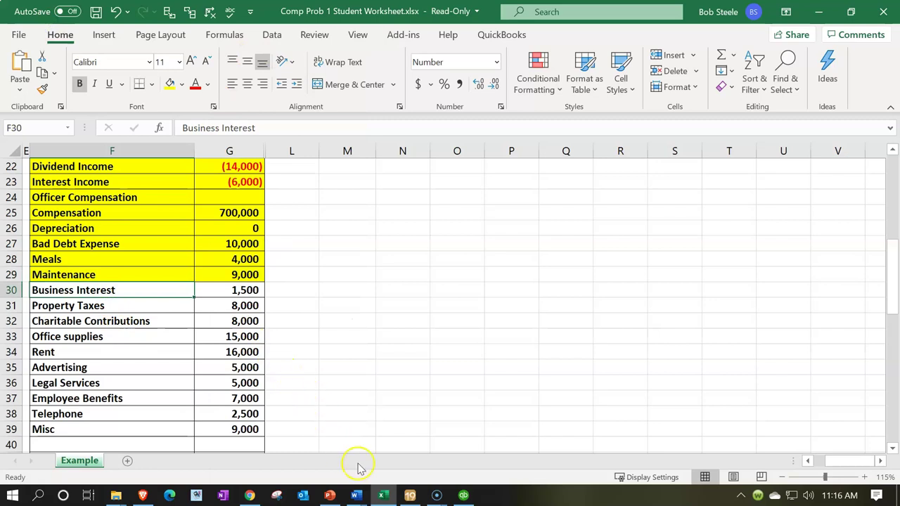
{"action": "left_click", "coordinate": [382, 495]}
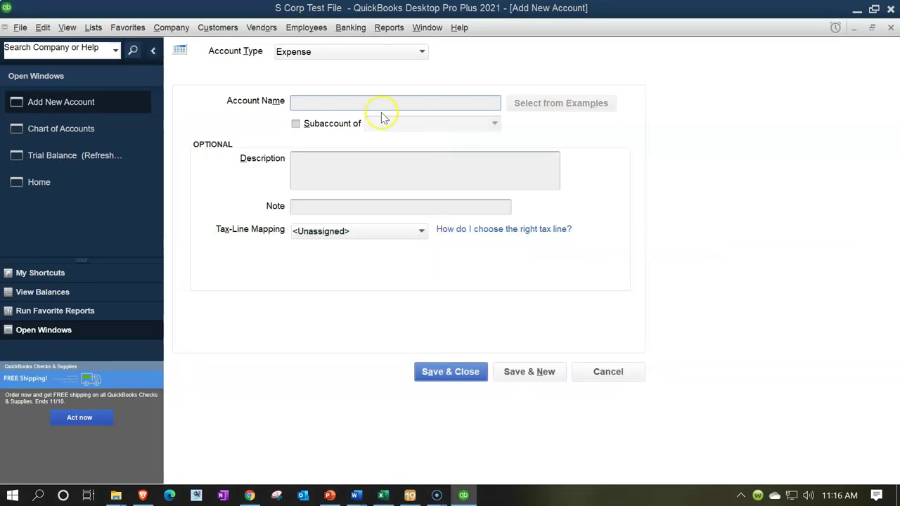
{"action": "left_click", "coordinate": [349, 103]}
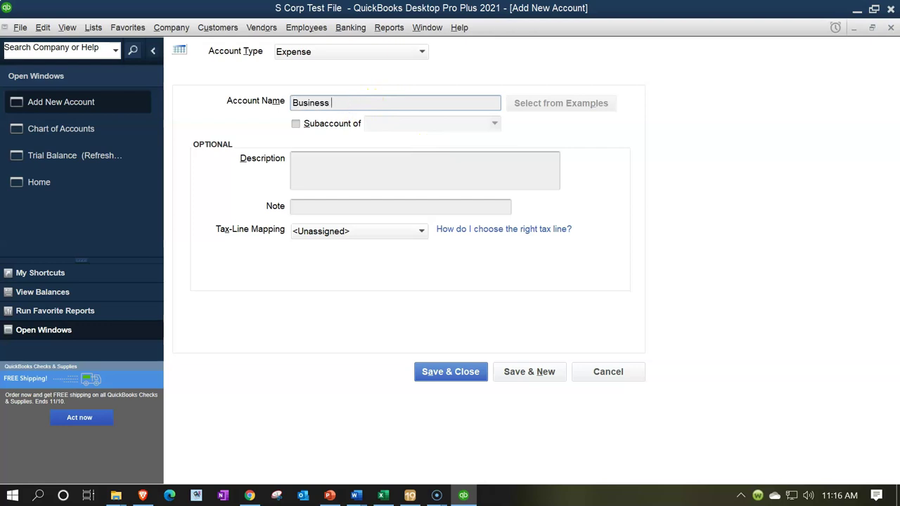
{"action": "type", "text": "Business Interest"}
{"action": "key", "text": "Tab"}
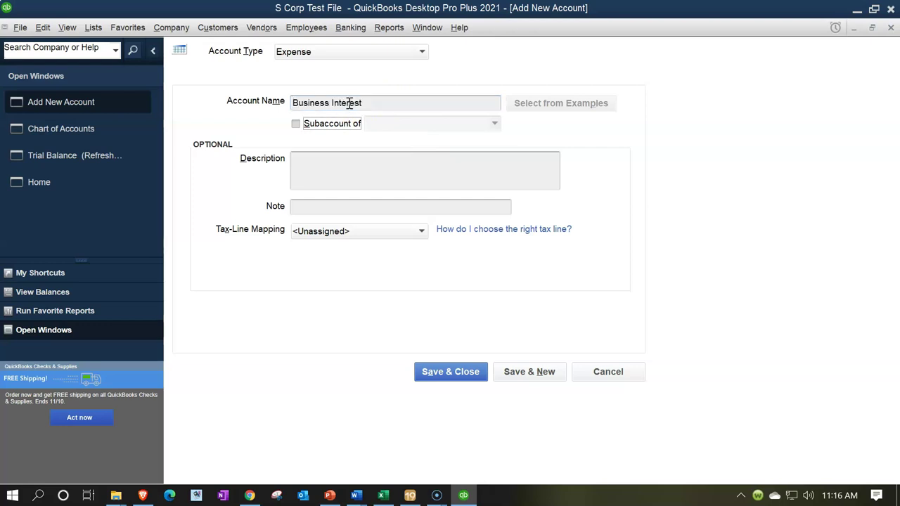
{"action": "left_click", "coordinate": [417, 229]}
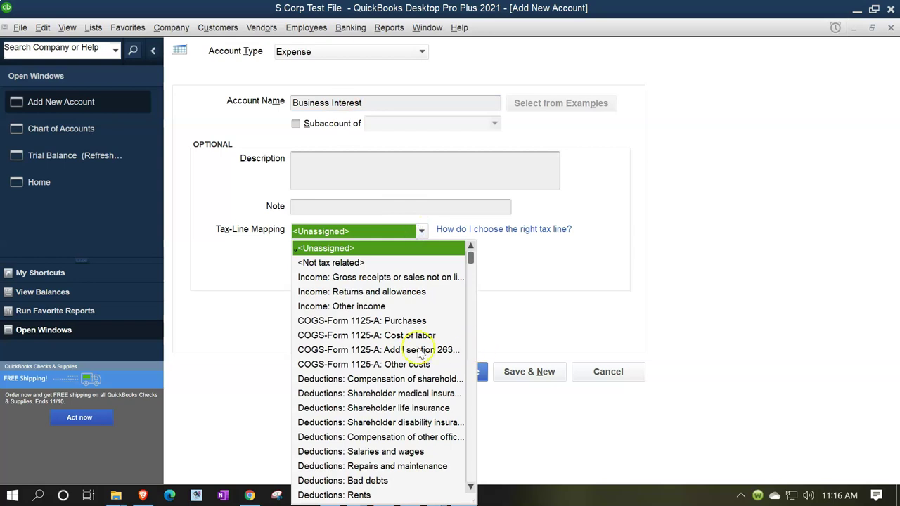
{"action": "scroll", "coordinate": [419, 355], "scroll_direction": "down", "scroll_amount": 1}
{"action": "scroll", "coordinate": [420, 354], "scroll_direction": "down", "scroll_amount": 2}
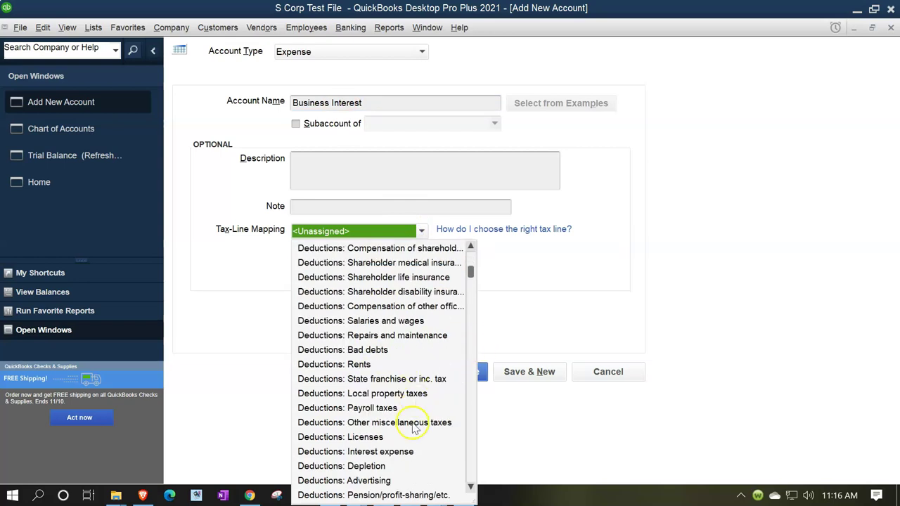
{"action": "left_click", "coordinate": [396, 451]}
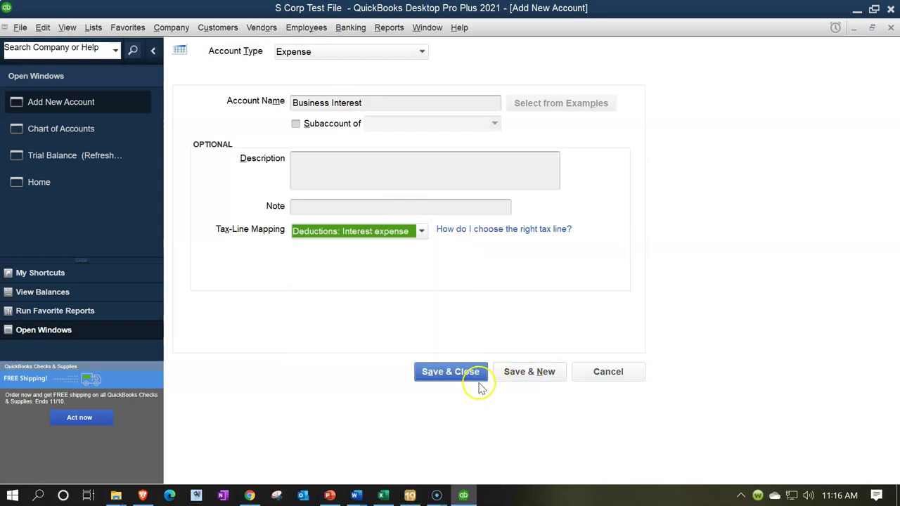
{"action": "left_click", "coordinate": [520, 373]}
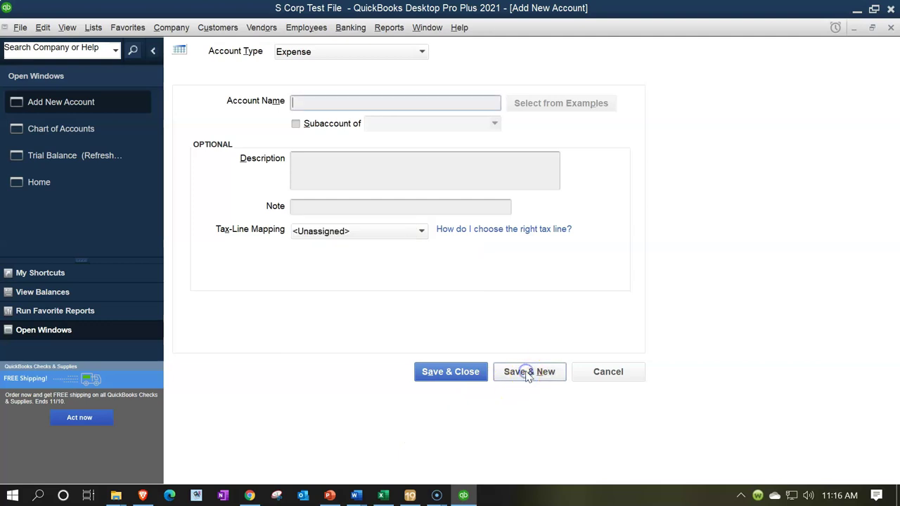
Switch to the Excel worksheet and fill the Business Interest name and balance cells with yellow.
{"action": "left_click", "coordinate": [382, 485]}
{"action": "left_click_drag", "start_coordinate": [142, 286], "coordinate": [205, 286]}
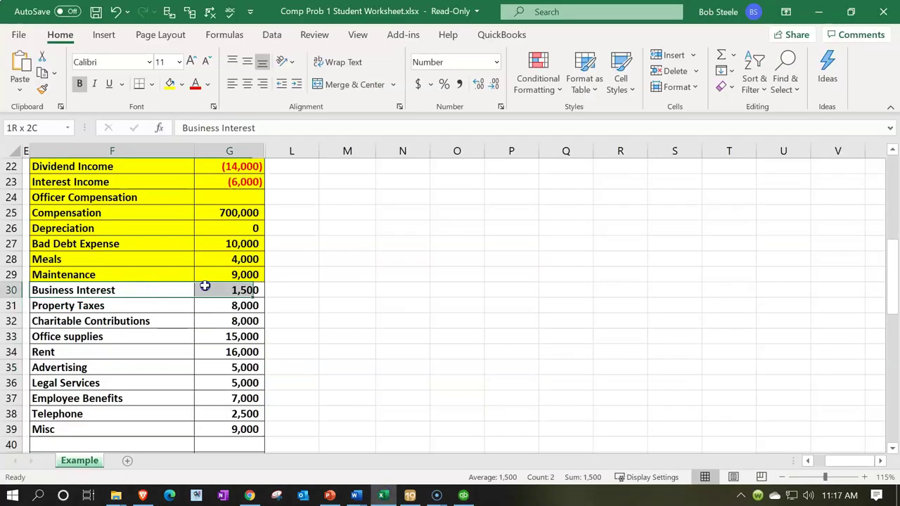
{"action": "right_click", "coordinate": [204, 288]}
{"action": "left_click", "coordinate": [258, 35]}
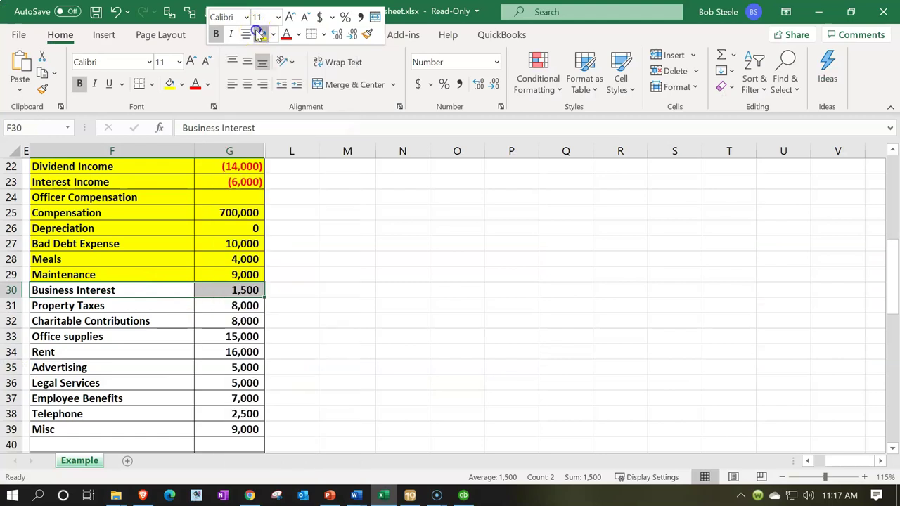
Copy the text of the Property Taxes account name from its worksheet cell.
{"action": "left_click", "coordinate": [104, 307]}
{"action": "double_click", "coordinate": [104, 306]}
{"action": "left_click_drag", "start_coordinate": [105, 306], "coordinate": [32, 305]}
{"action": "key", "text": "ctrl+c"}
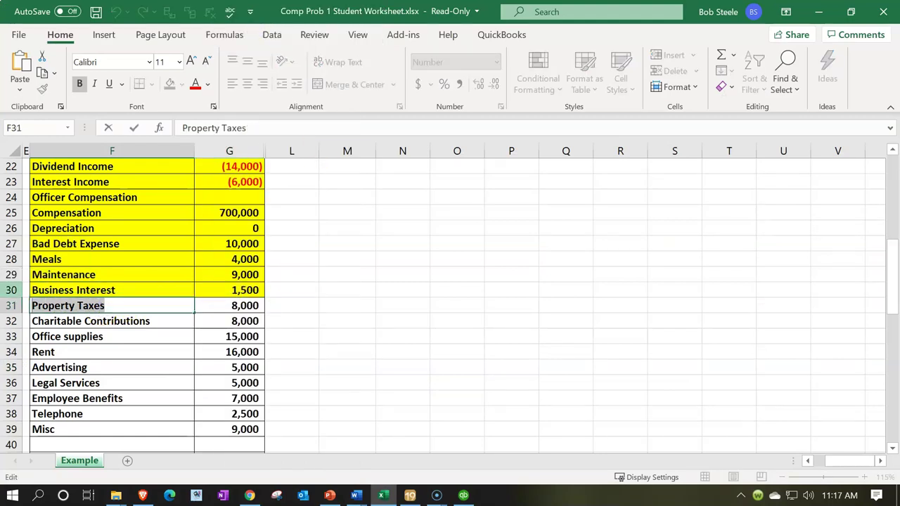
In QuickBooks, create the expense account Property Taxes, map it to Deductions: State franchise or inc. tax, and save it with another blank account open.
{"action": "left_click", "coordinate": [383, 493]}
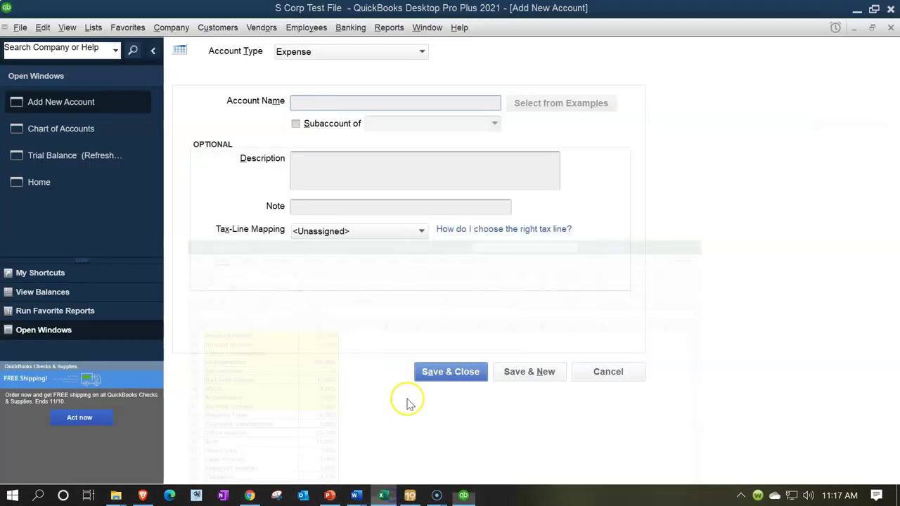
{"action": "left_click", "coordinate": [344, 103]}
{"action": "key", "text": "ctrl+v"}
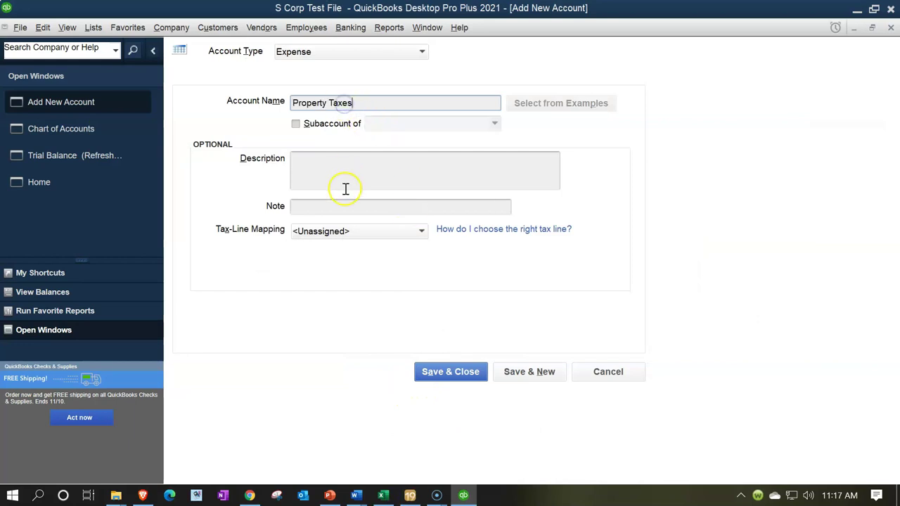
{"action": "left_click", "coordinate": [354, 231]}
{"action": "scroll", "coordinate": [351, 345], "scroll_direction": "down", "scroll_amount": 1}
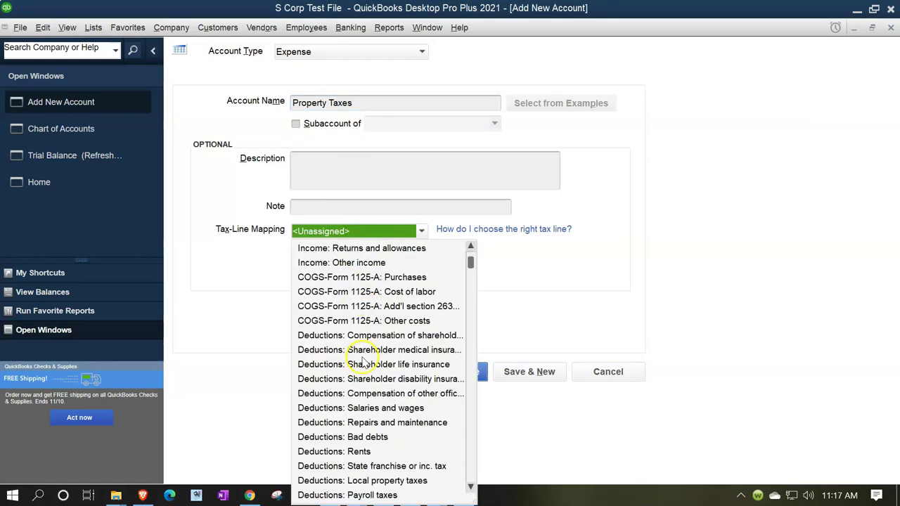
{"action": "scroll", "coordinate": [416, 382], "scroll_direction": "down", "scroll_amount": 1}
{"action": "scroll", "coordinate": [416, 382], "scroll_direction": "down", "scroll_amount": 1}
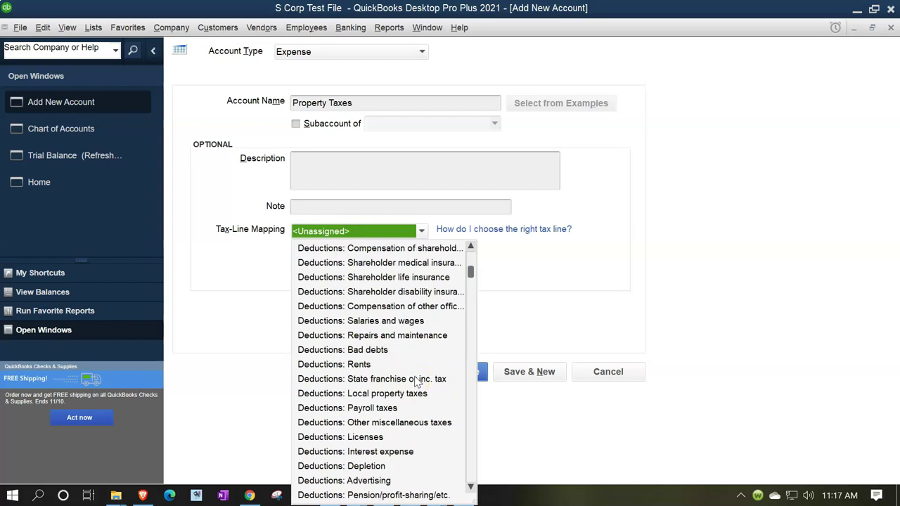
{"action": "scroll", "coordinate": [416, 382], "scroll_direction": "down", "scroll_amount": 3}
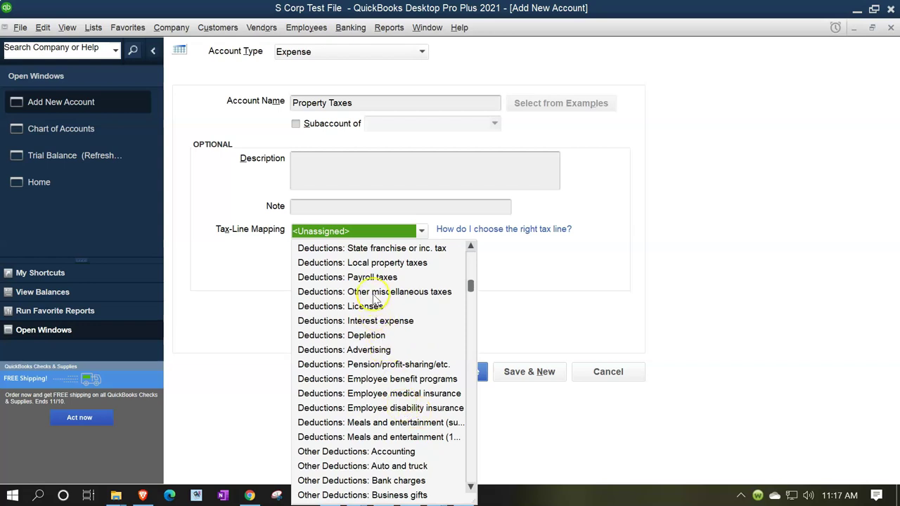
{"action": "scroll", "coordinate": [362, 330], "scroll_direction": "up", "scroll_amount": 1}
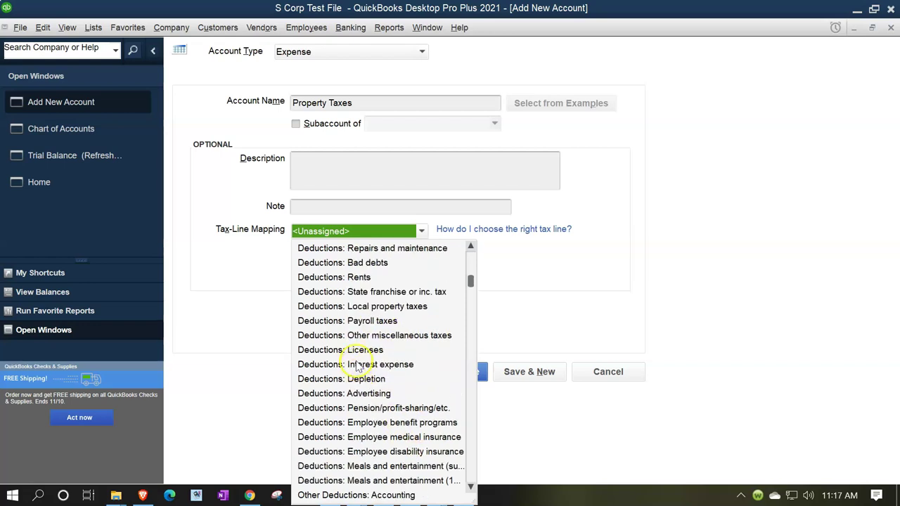
{"action": "left_click", "coordinate": [372, 292]}
{"action": "left_click", "coordinate": [421, 230]}
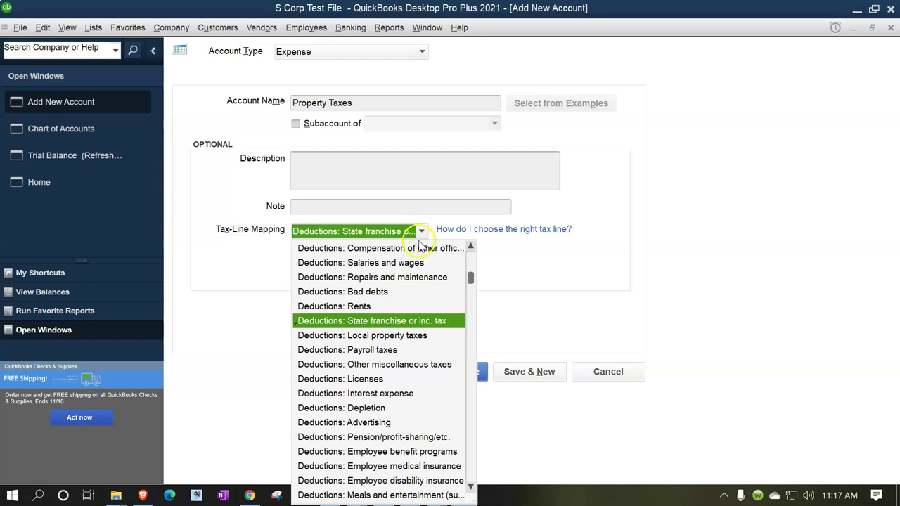
{"action": "left_click", "coordinate": [344, 321]}
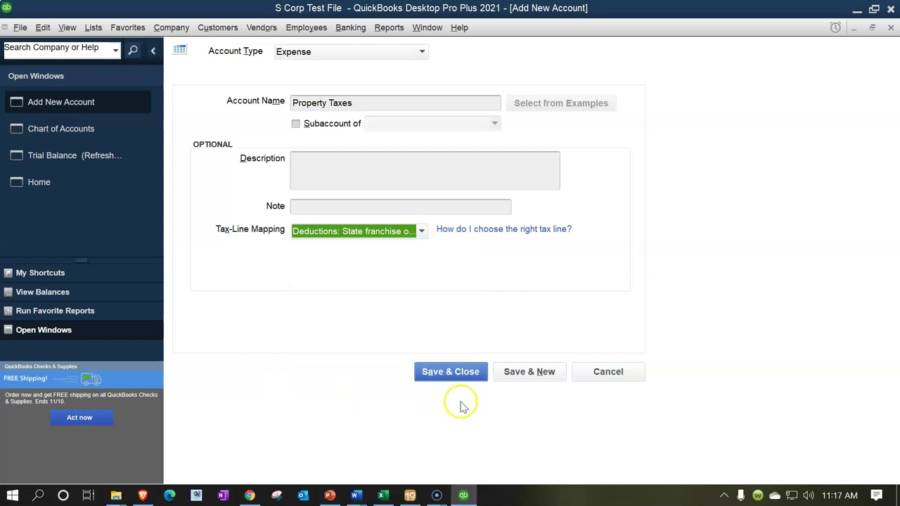
{"action": "left_click", "coordinate": [529, 372]}
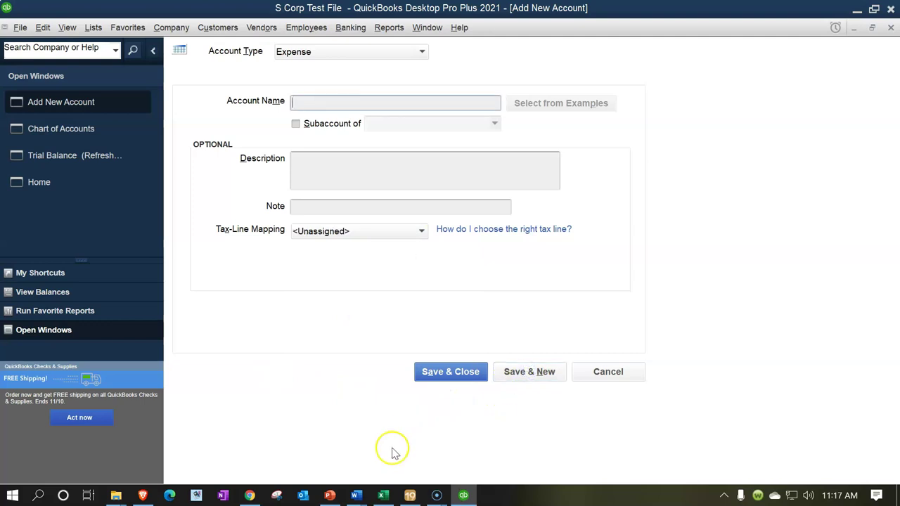
Switch to the Excel worksheet and fill the Property Taxes name and balance cells with yellow.
{"action": "left_click", "coordinate": [383, 494]}
{"action": "key", "text": "Escape"}
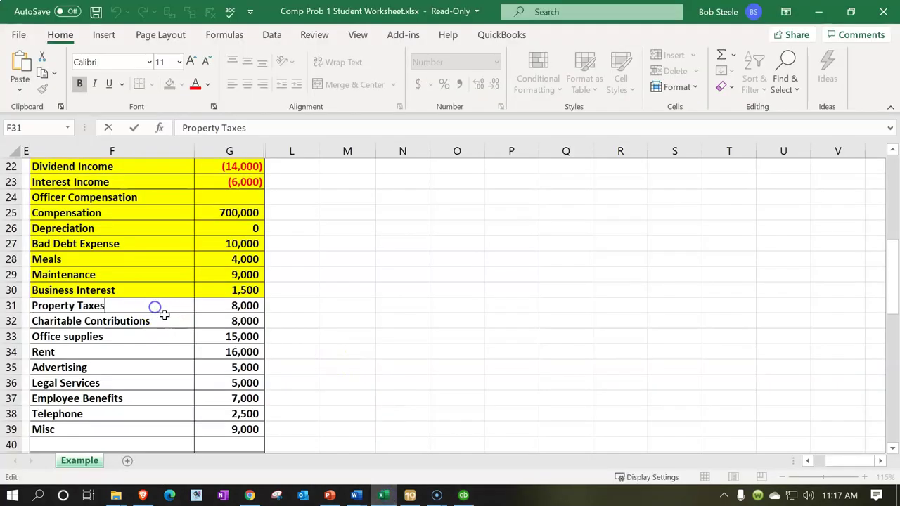
{"action": "left_click_drag", "start_coordinate": [246, 306], "coordinate": [140, 303]}
{"action": "right_click", "coordinate": [137, 303]}
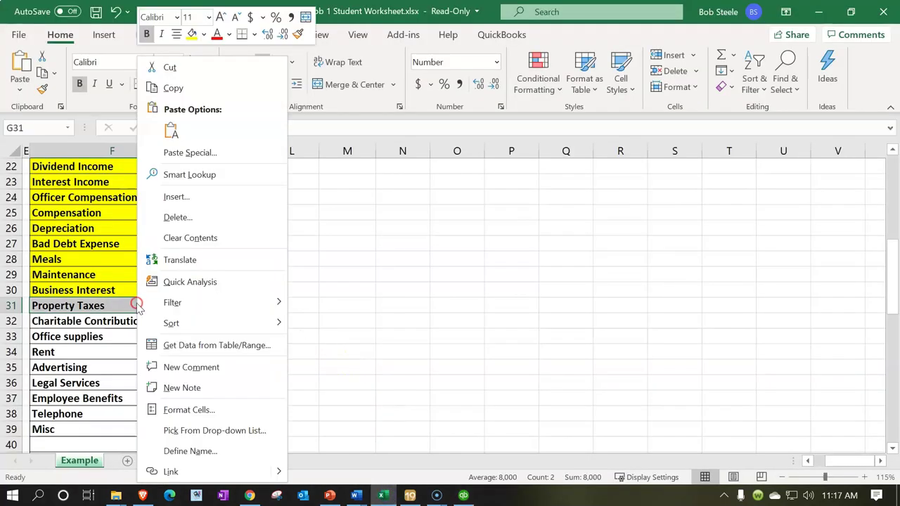
{"action": "left_click", "coordinate": [193, 35]}
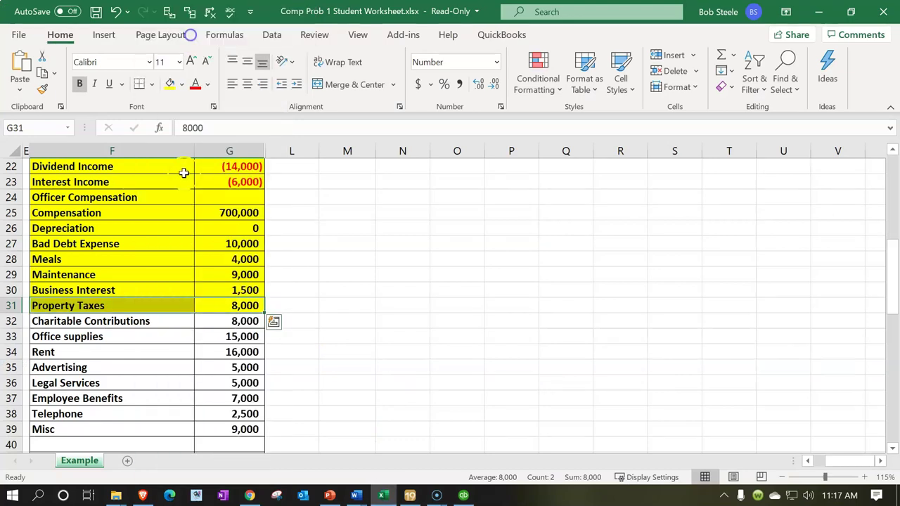
Copy the text of the Charitable Contributions account name from its worksheet cell and leave cell editing.
{"action": "left_click", "coordinate": [145, 319]}
{"action": "double_click", "coordinate": [171, 321]}
{"action": "left_click_drag", "start_coordinate": [171, 321], "coordinate": [31, 320]}
{"action": "key", "text": "ctrl+c"}
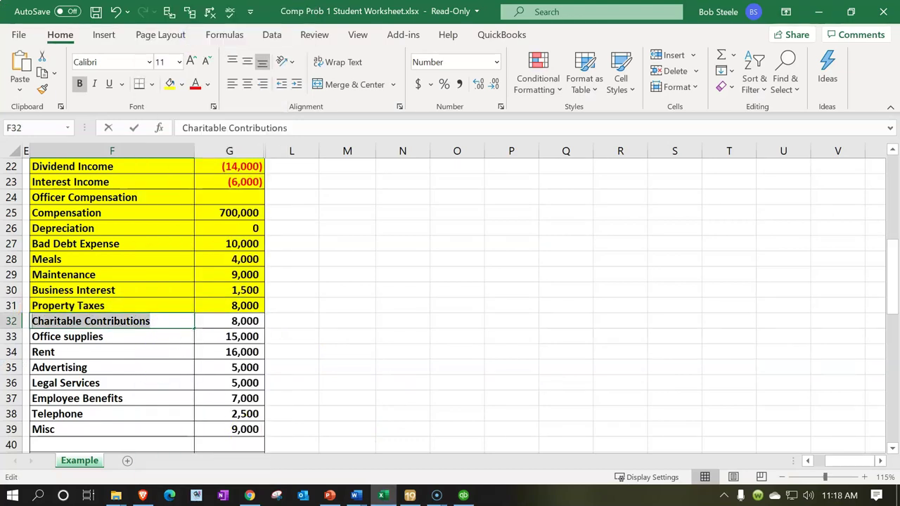
{"action": "left_click", "coordinate": [140, 348]}
Switch to QuickBooks, name the new expense account Charitable Contributions from the copied text, and map it to the Schedule K-Deductions charitable contributions line.
{"action": "left_click", "coordinate": [382, 492]}
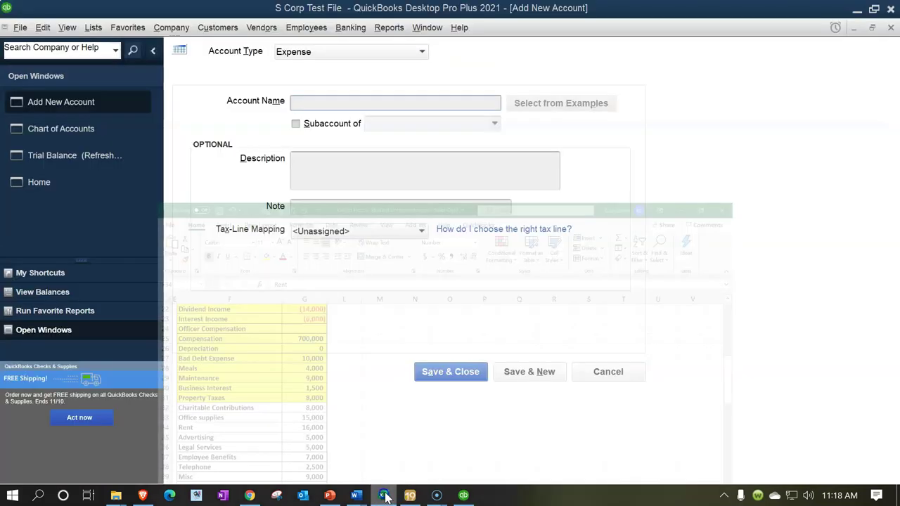
{"action": "left_click", "coordinate": [310, 103]}
{"action": "key", "text": "ctrl+v"}
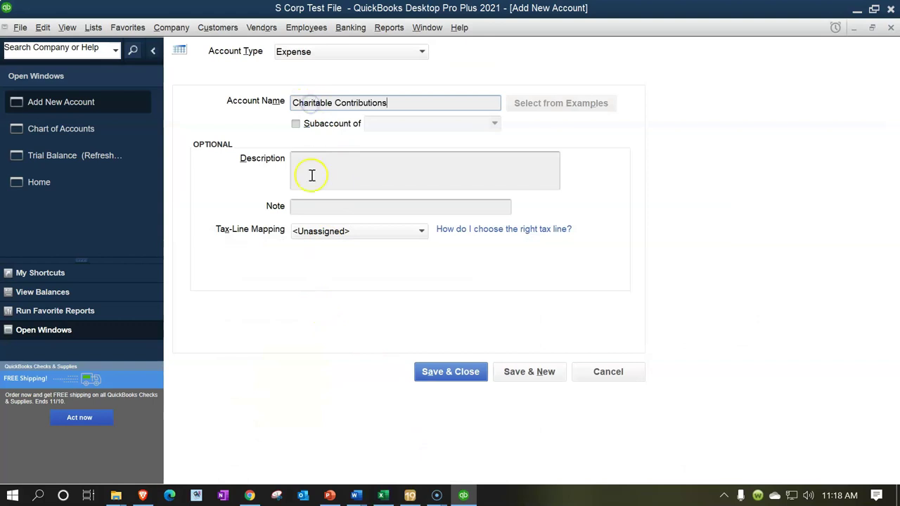
{"action": "left_click", "coordinate": [411, 236]}
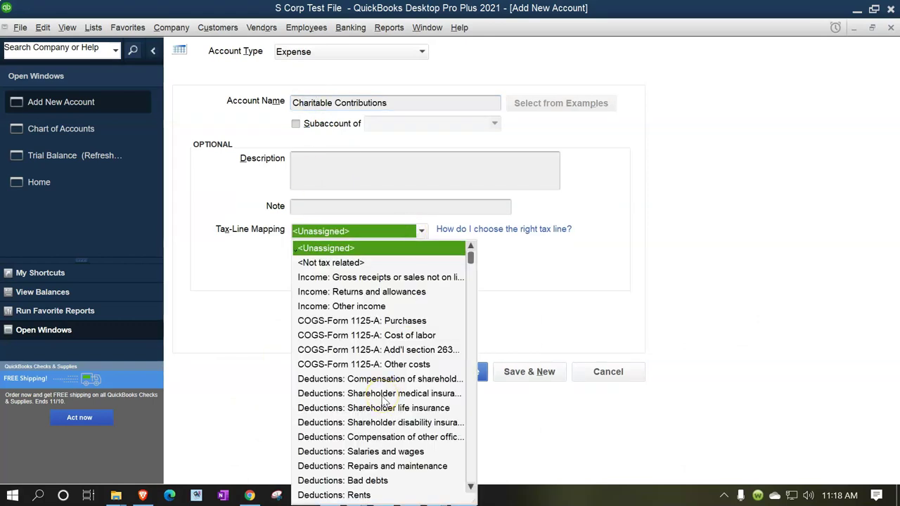
{"action": "scroll", "coordinate": [383, 399], "scroll_direction": "down", "scroll_amount": 4}
{"action": "scroll", "coordinate": [383, 399], "scroll_direction": "down", "scroll_amount": 3}
{"action": "scroll", "coordinate": [384, 400], "scroll_direction": "down", "scroll_amount": 7}
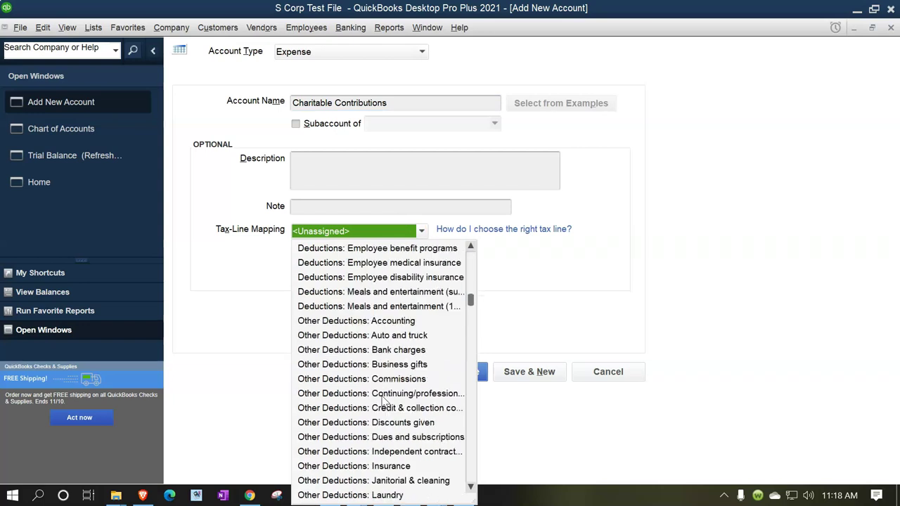
{"action": "scroll", "coordinate": [385, 400], "scroll_direction": "down", "scroll_amount": 3}
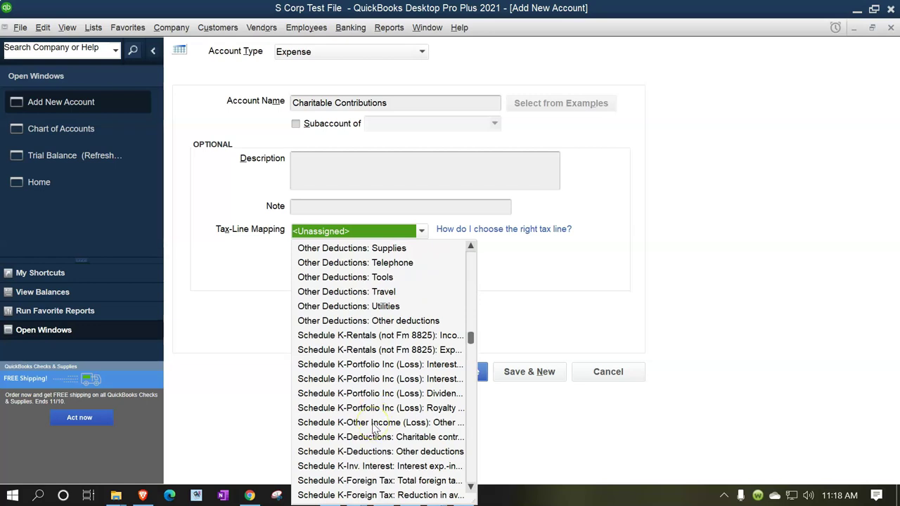
{"action": "left_click", "coordinate": [372, 437]}
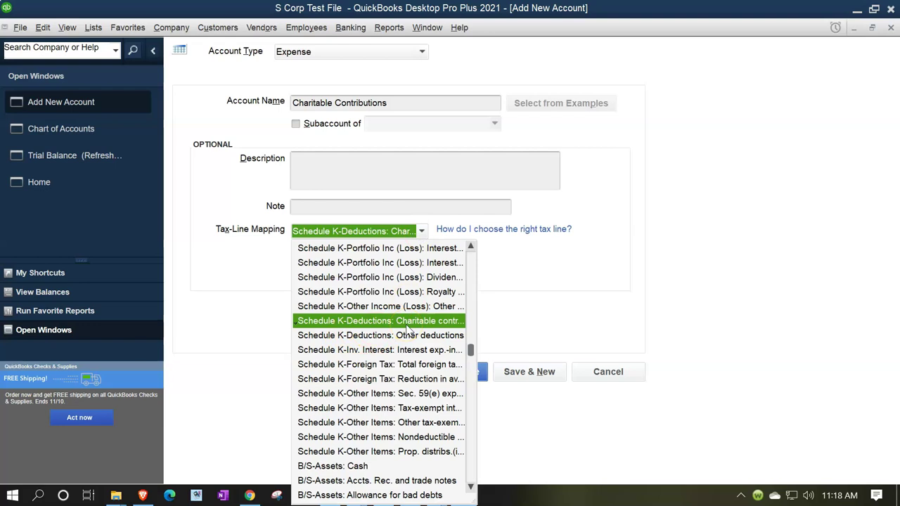
{"action": "left_click", "coordinate": [407, 329]}
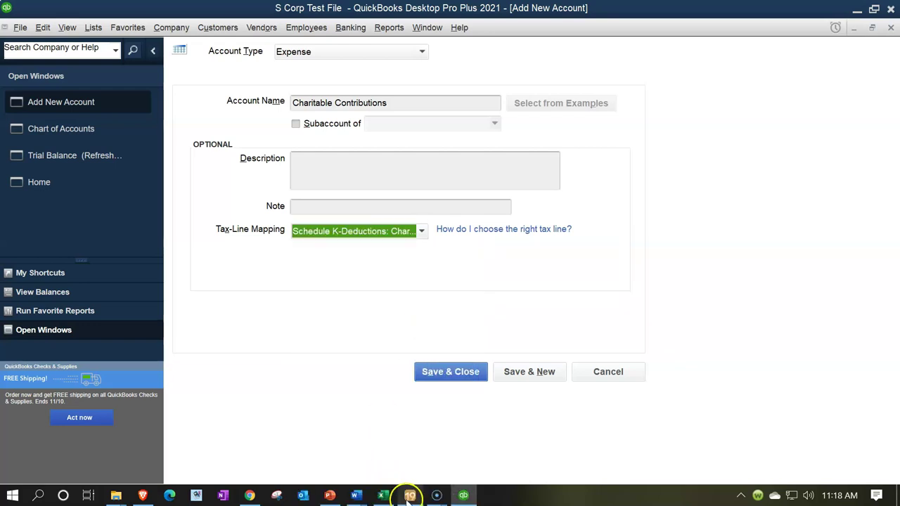
Check the charitable contributions line on Schedule K in Lacerte, and save the QuickBooks account with another blank account open.
{"action": "left_click", "coordinate": [410, 495]}
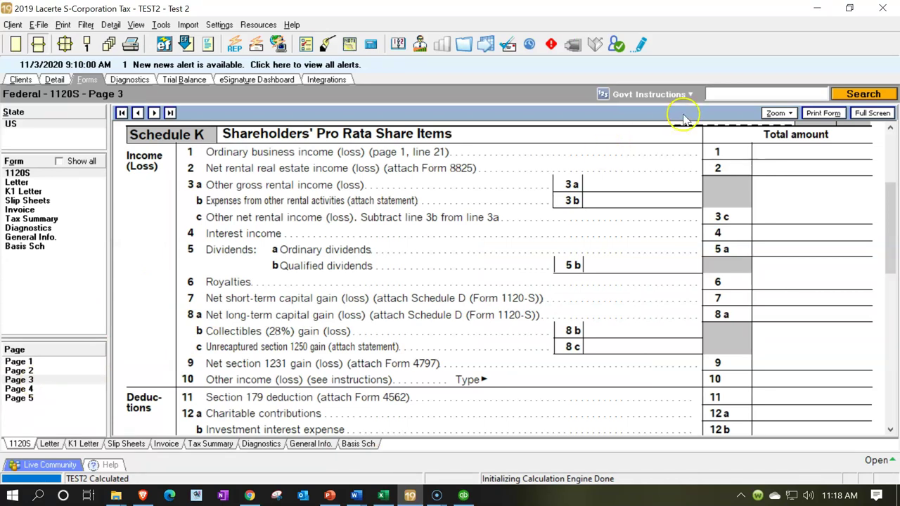
{"action": "left_click", "coordinate": [816, 10]}
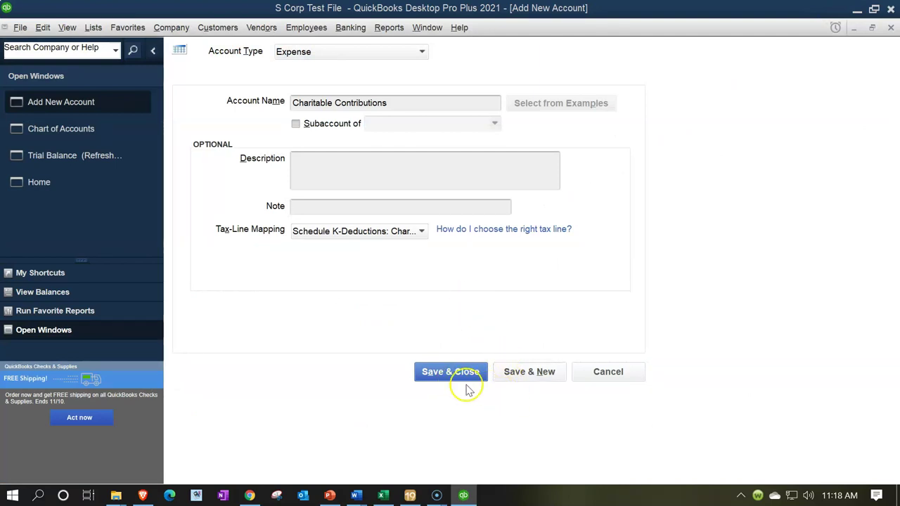
{"action": "left_click", "coordinate": [534, 373]}
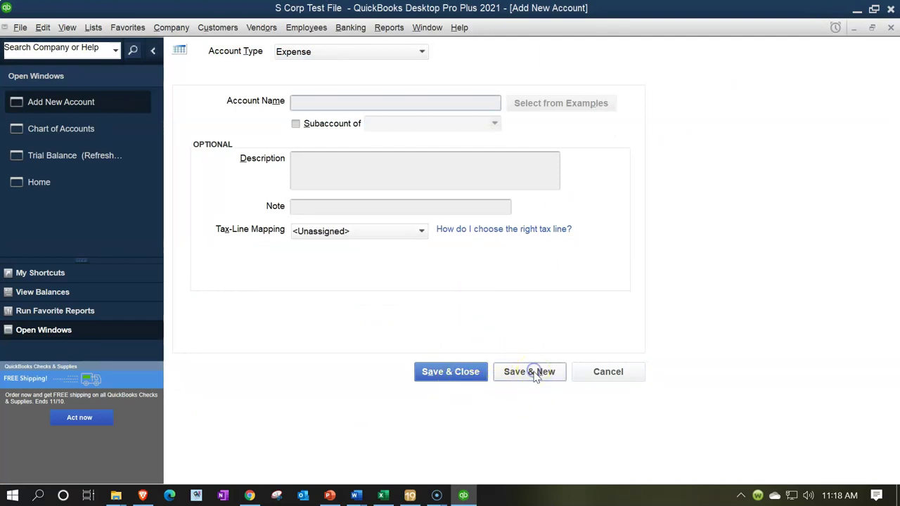
Switch to the Excel worksheet and fill the Charitable Contributions name and balance cells with yellow.
{"action": "left_click", "coordinate": [383, 496]}
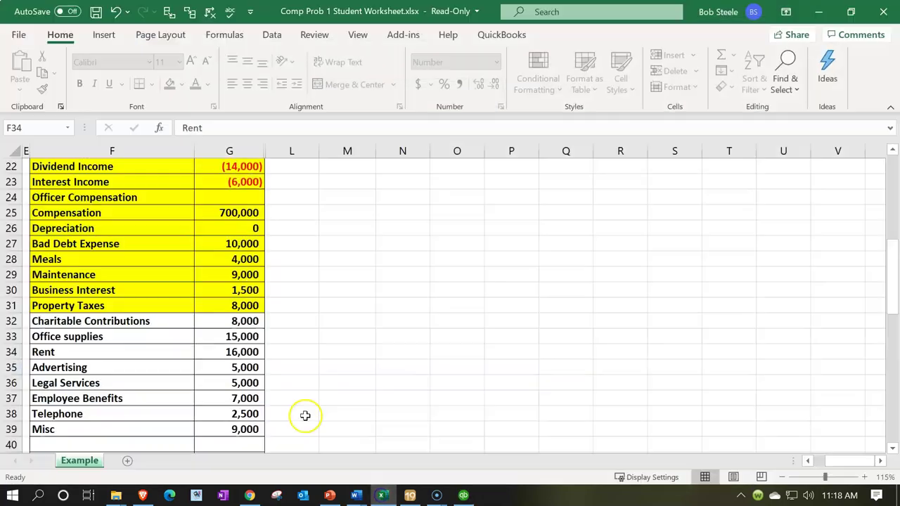
{"action": "left_click_drag", "start_coordinate": [164, 318], "coordinate": [224, 319]}
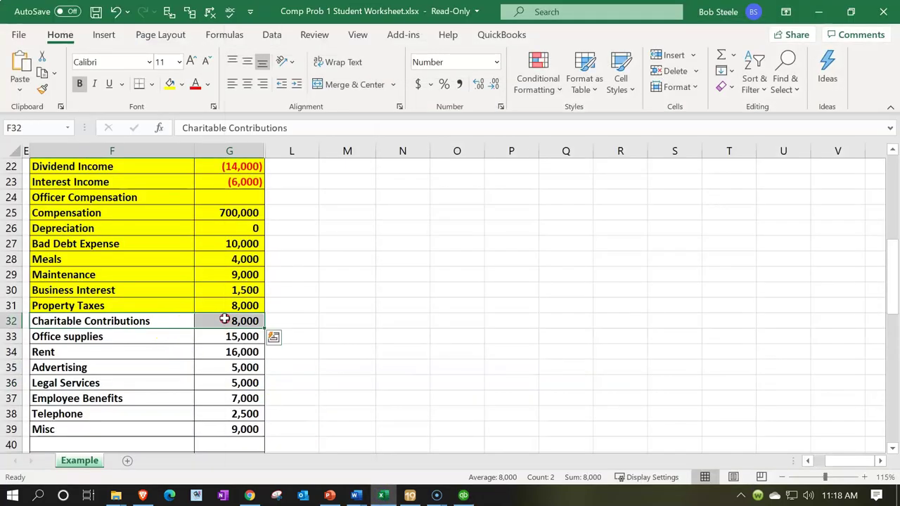
{"action": "right_click", "coordinate": [215, 321]}
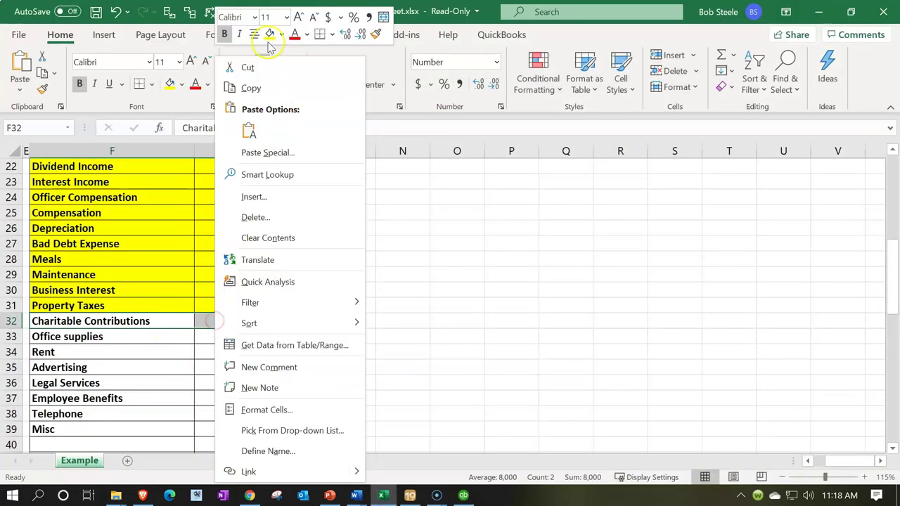
{"action": "left_click", "coordinate": [249, 86]}
{"action": "left_click", "coordinate": [108, 374]}
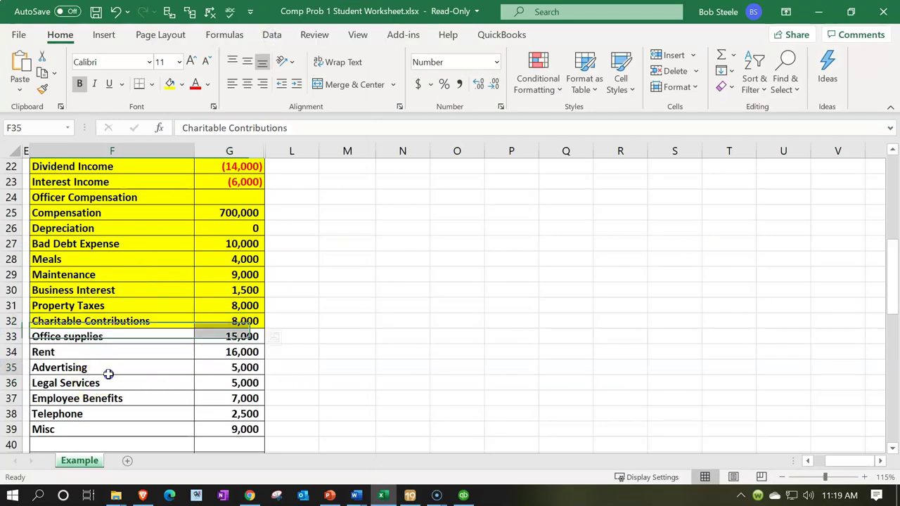
In QuickBooks, create the expense account Office Supplies, map it to Other Deductions: Office expenses, and save it with another blank account open.
{"action": "left_click", "coordinate": [383, 496]}
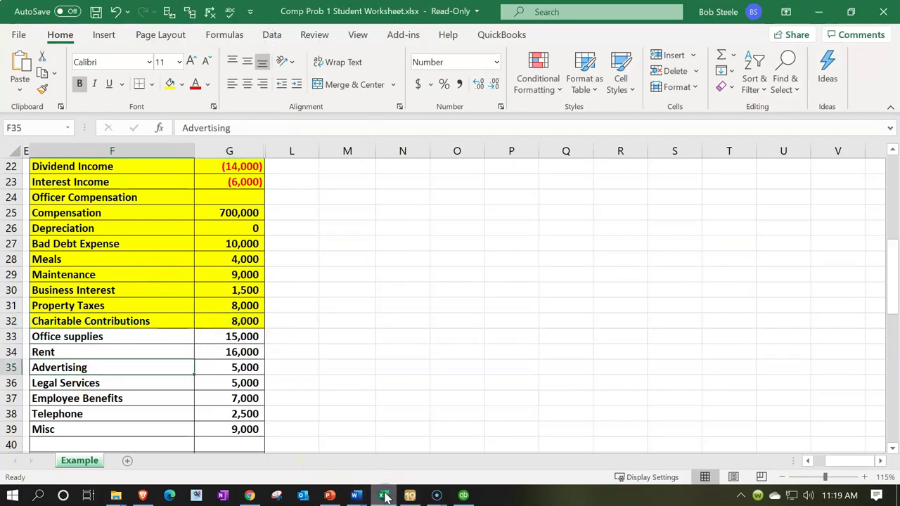
{"action": "left_click", "coordinate": [383, 496]}
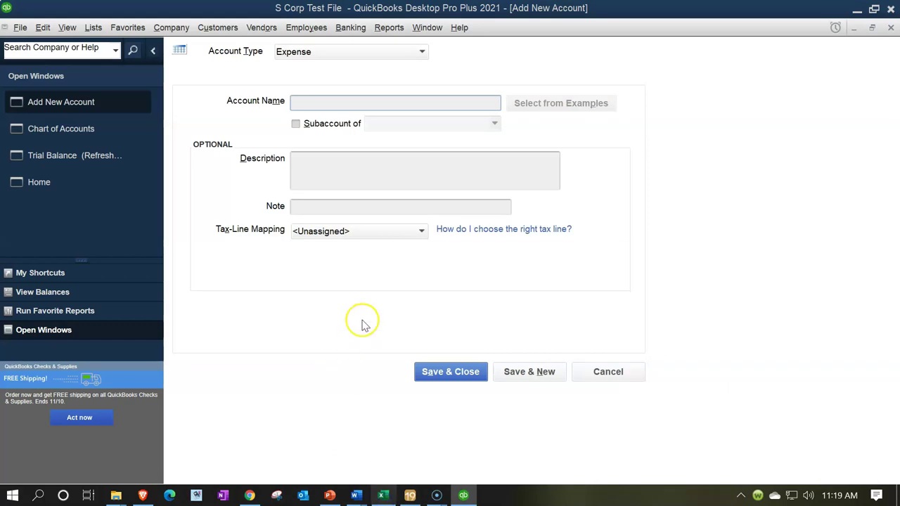
{"action": "left_click", "coordinate": [309, 101]}
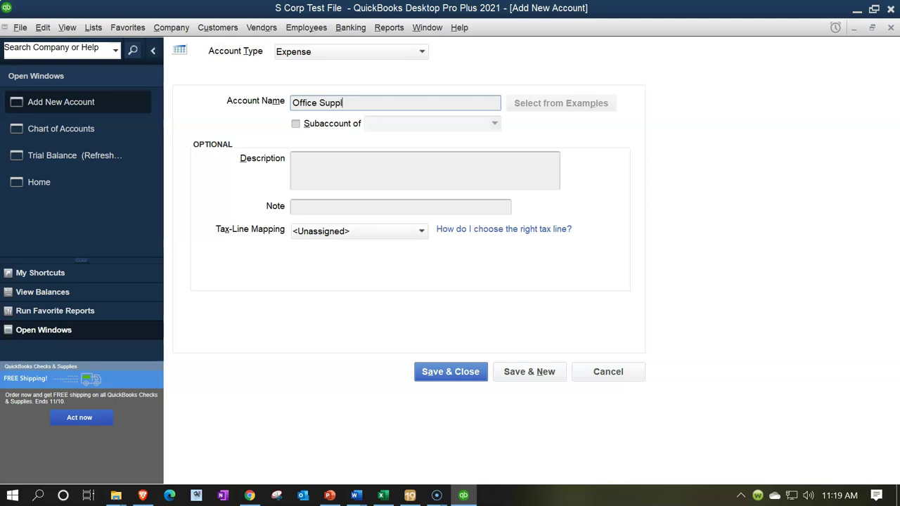
{"action": "left_click", "coordinate": [367, 230]}
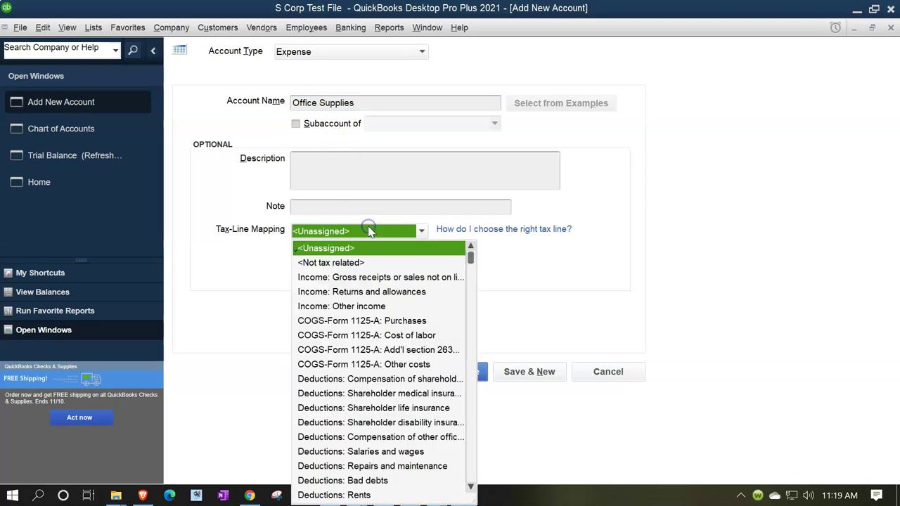
{"action": "scroll", "coordinate": [390, 364], "scroll_direction": "down", "scroll_amount": 1}
{"action": "scroll", "coordinate": [422, 431], "scroll_direction": "down", "scroll_amount": 1}
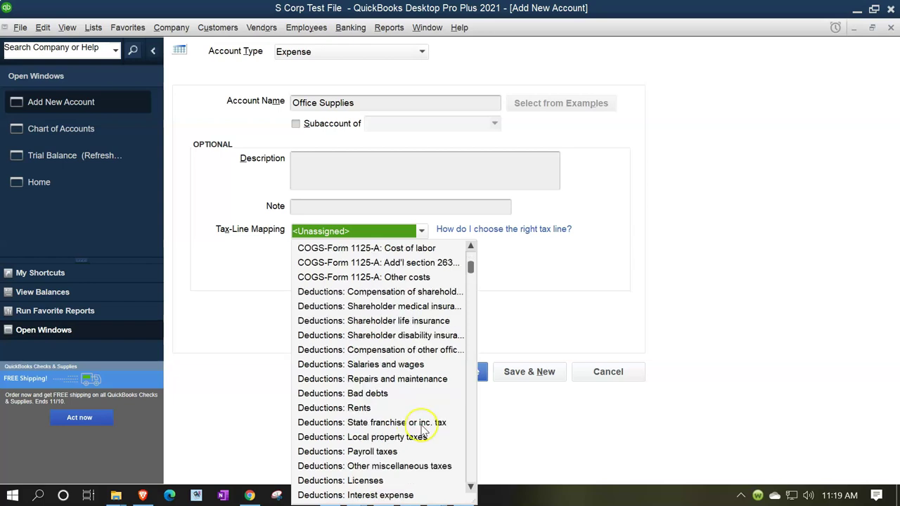
{"action": "scroll", "coordinate": [423, 431], "scroll_direction": "down", "scroll_amount": 3}
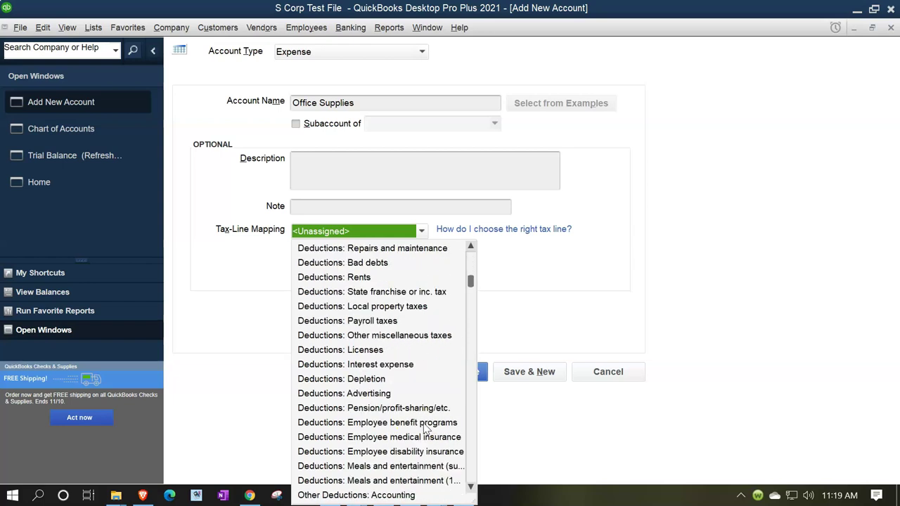
{"action": "scroll", "coordinate": [424, 429], "scroll_direction": "down", "scroll_amount": 5}
{"action": "left_click", "coordinate": [424, 429]}
{"action": "left_click", "coordinate": [421, 231]}
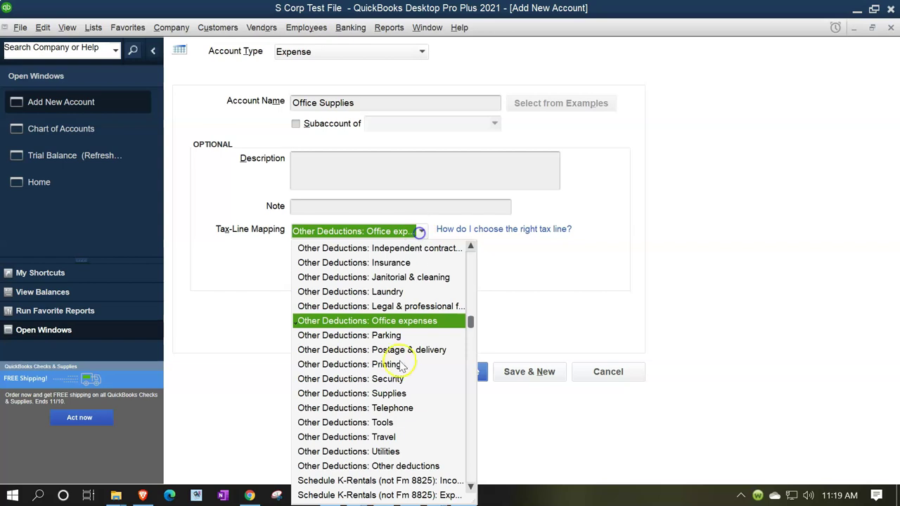
{"action": "left_click", "coordinate": [398, 322]}
{"action": "left_click", "coordinate": [543, 371]}
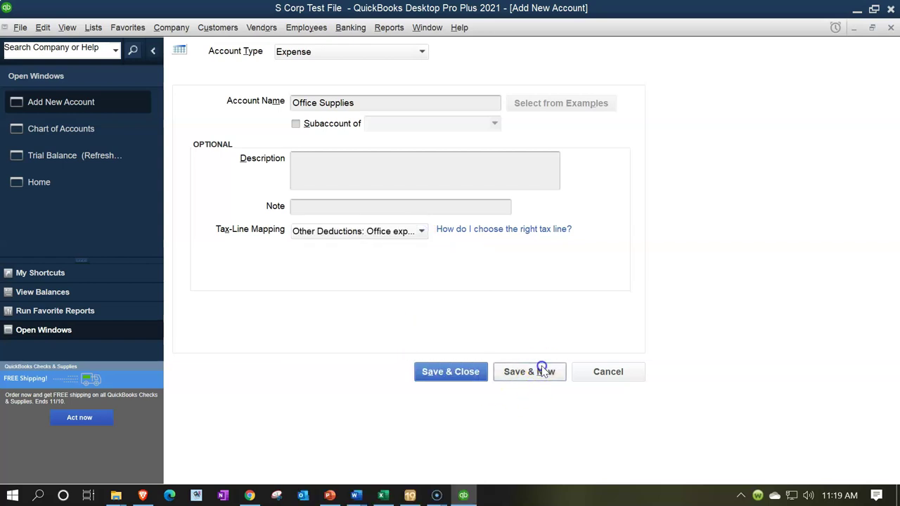
Switch to the Excel worksheet and fill the Office supplies name and balance cells with yellow.
{"action": "left_click", "coordinate": [382, 495]}
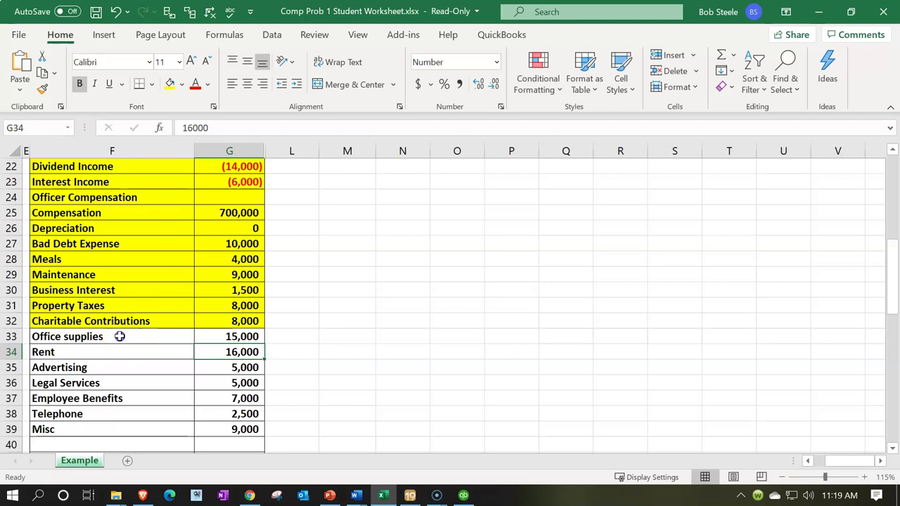
{"action": "left_click_drag", "start_coordinate": [120, 336], "coordinate": [239, 337]}
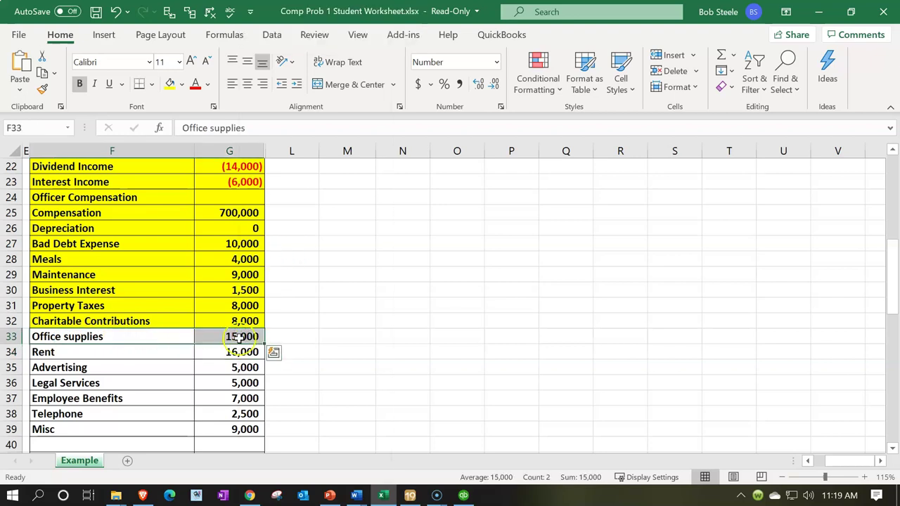
{"action": "right_click", "coordinate": [239, 338]}
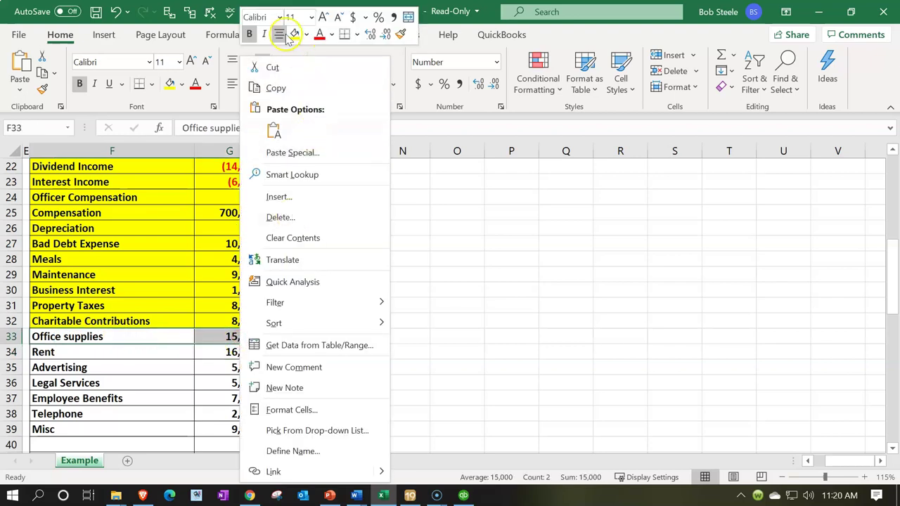
{"action": "left_click", "coordinate": [406, 258]}
In QuickBooks, create the expense account Rent, map it to Deductions: Rents, and save it with another blank account open.
{"action": "left_click", "coordinate": [382, 495]}
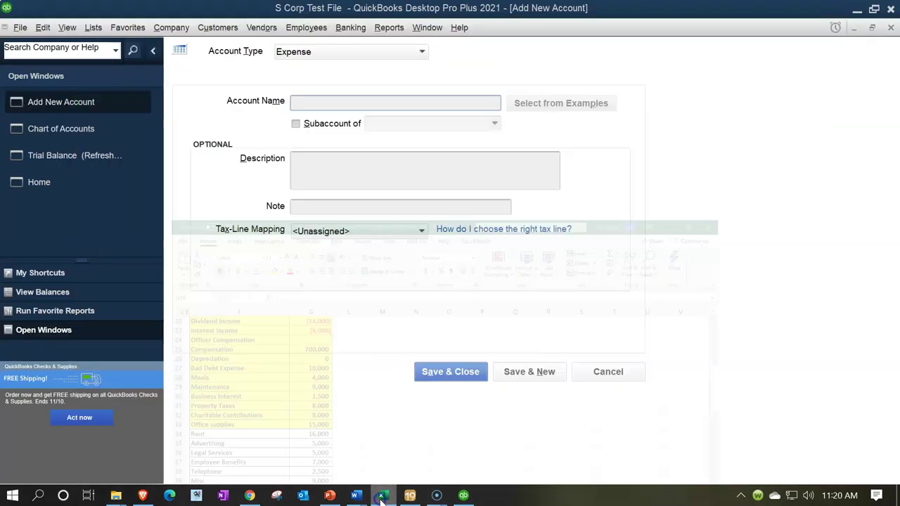
{"action": "left_click", "coordinate": [514, 379]}
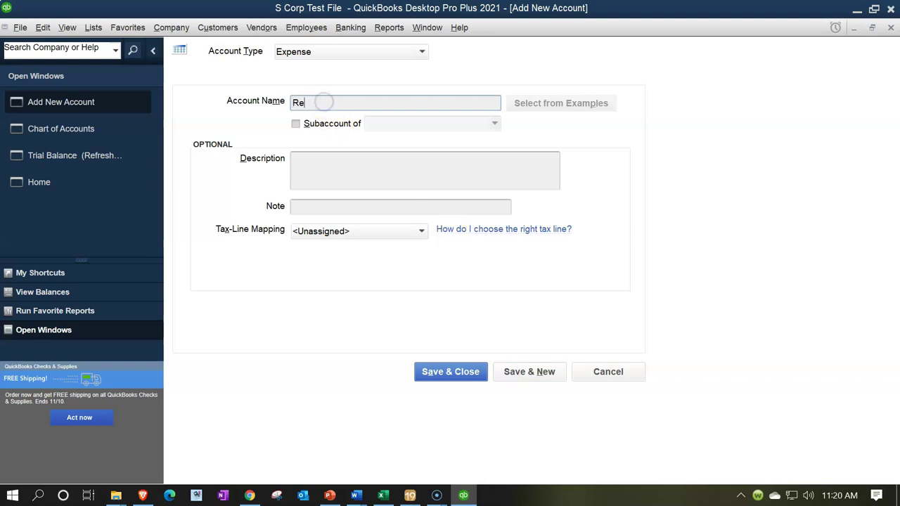
{"action": "key", "text": "Tab"}
{"action": "left_click", "coordinate": [365, 230]}
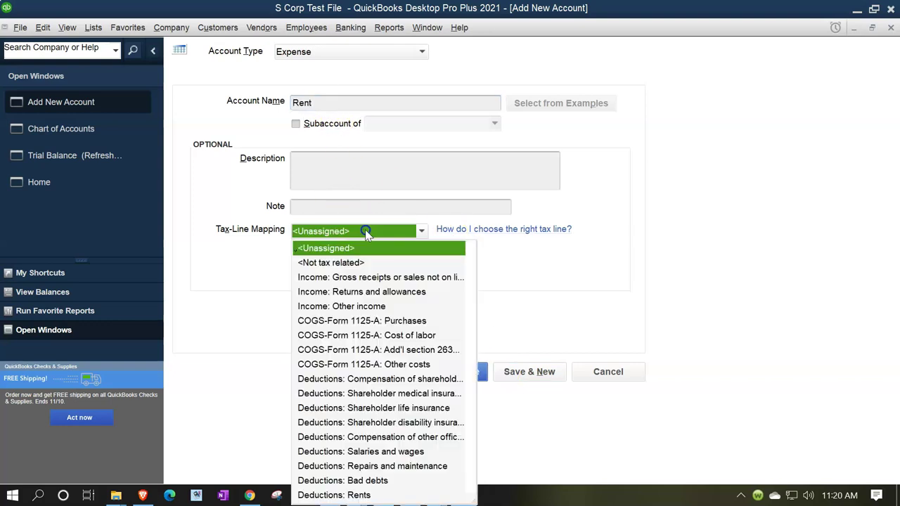
{"action": "scroll", "coordinate": [389, 330], "scroll_direction": "down", "scroll_amount": 1}
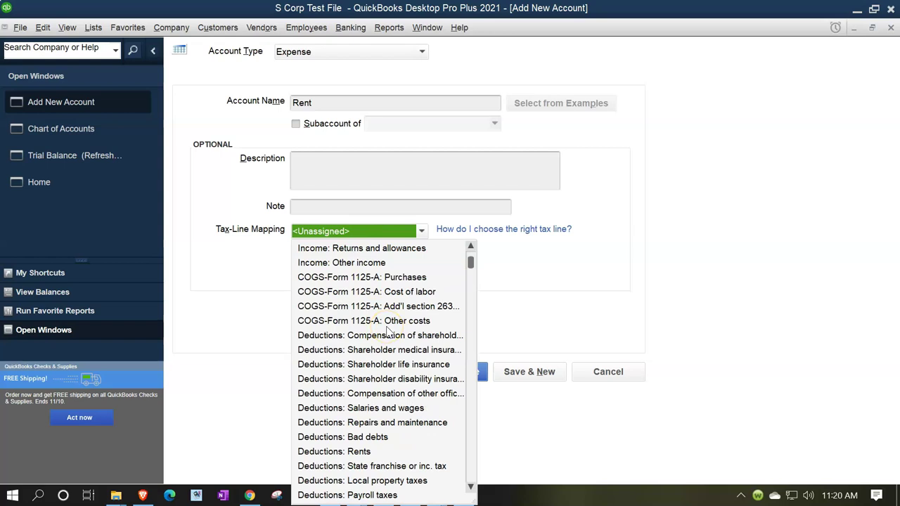
{"action": "scroll", "coordinate": [389, 330], "scroll_direction": "down", "scroll_amount": 1}
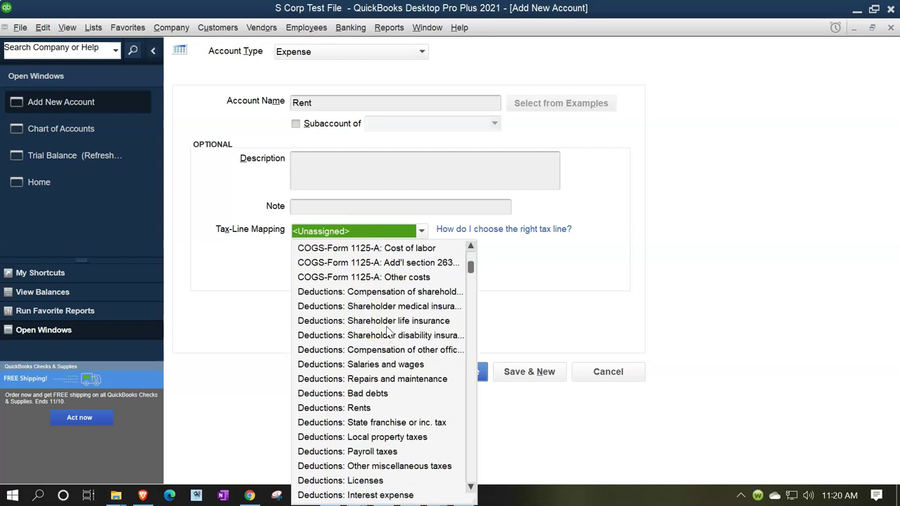
{"action": "left_click", "coordinate": [358, 408]}
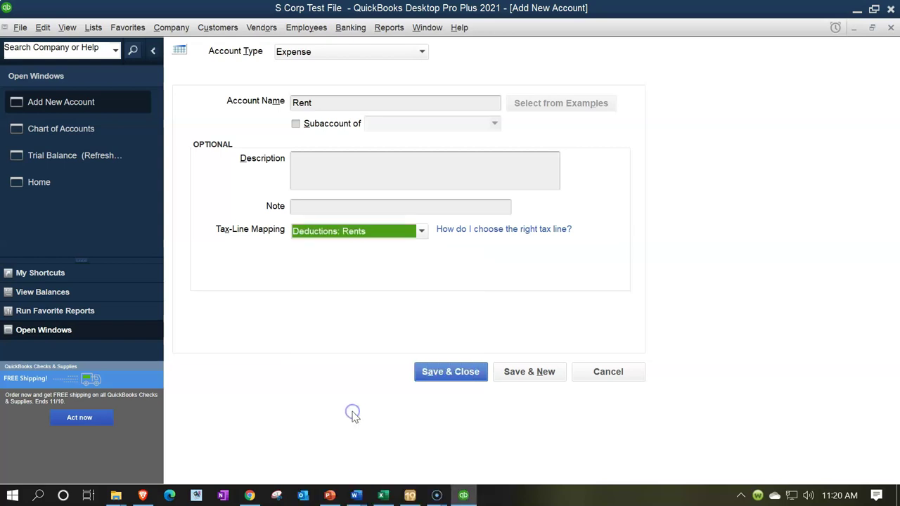
{"action": "left_click", "coordinate": [531, 373]}
Switch to the Excel worksheet and fill the Rent name and balance cells with yellow.
{"action": "left_click", "coordinate": [383, 495]}
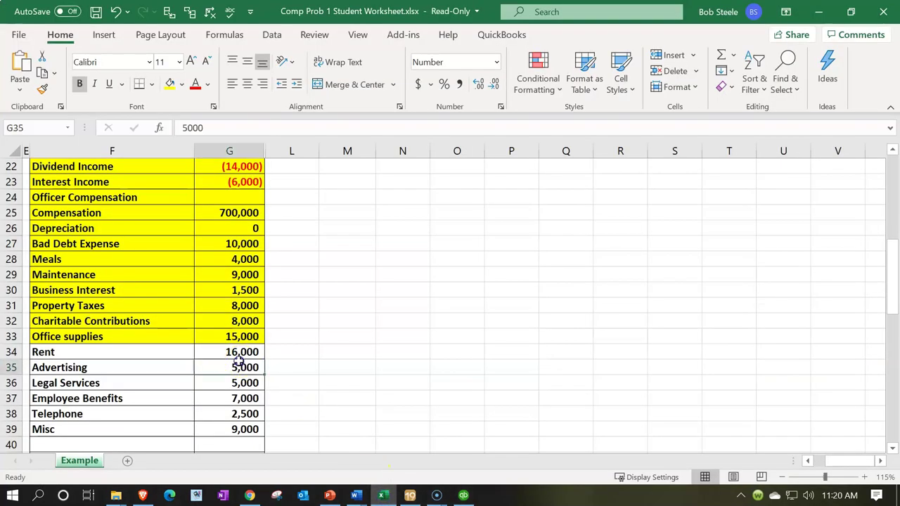
{"action": "left_click_drag", "start_coordinate": [126, 352], "coordinate": [201, 351]}
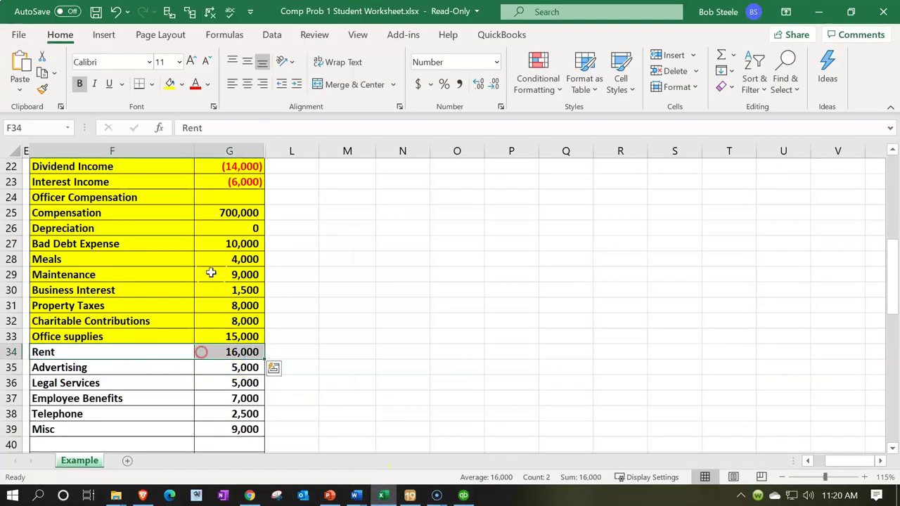
{"action": "right_click", "coordinate": [219, 351]}
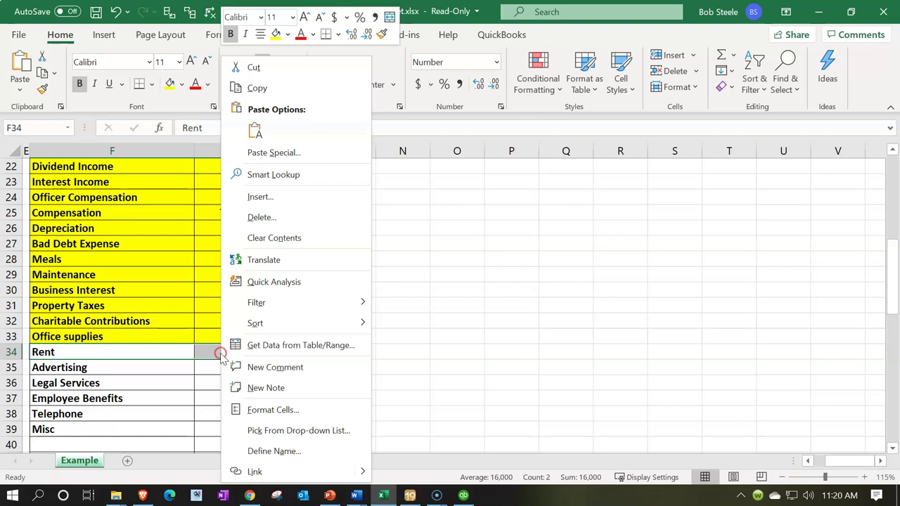
{"action": "left_click", "coordinate": [268, 70]}
Switch to QuickBooks, create the expense account Advertising, map it to Deductions: Advertising, and save it with another blank account open.
{"action": "left_click", "coordinate": [410, 495]}
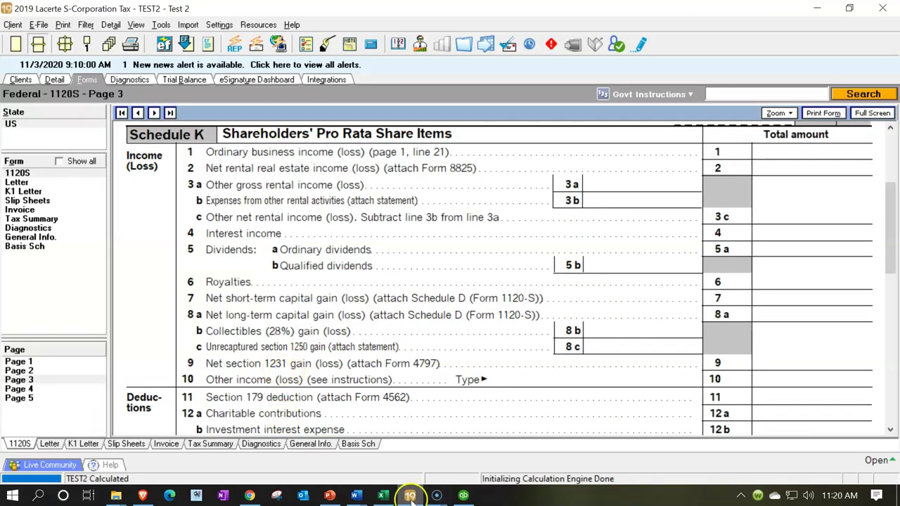
{"action": "left_click", "coordinate": [464, 495]}
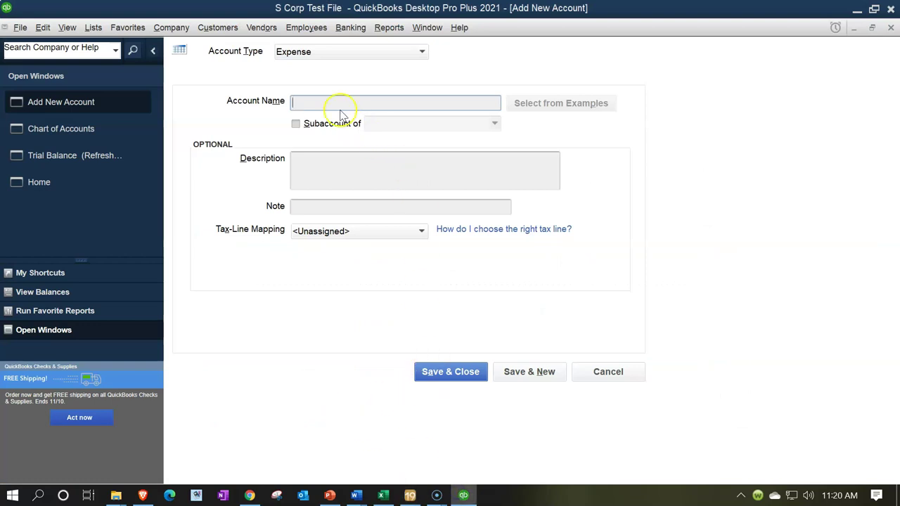
{"action": "type", "text": "Advertising"}
{"action": "key", "text": "Tab"}
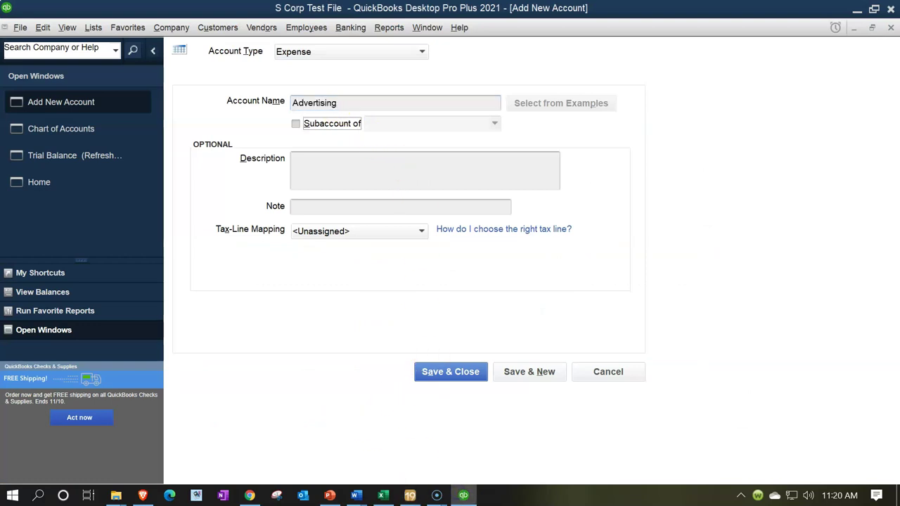
{"action": "left_click", "coordinate": [360, 231]}
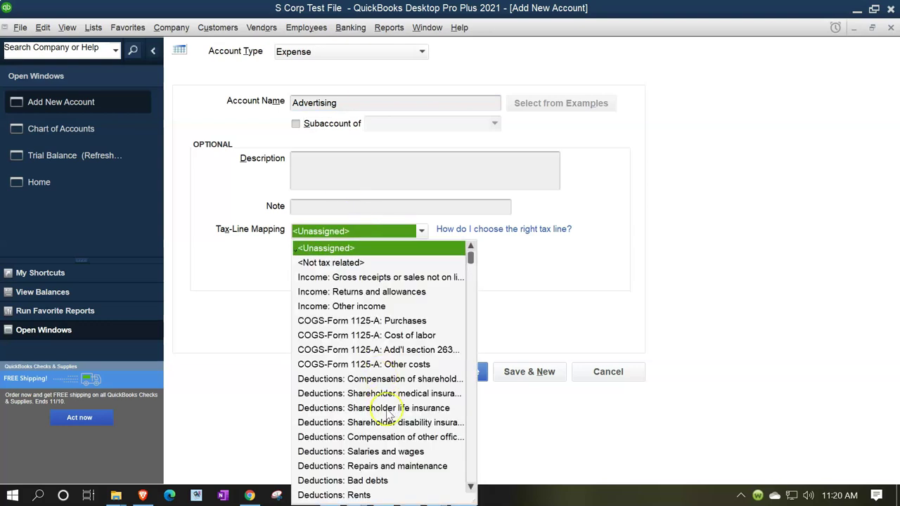
{"action": "scroll", "coordinate": [386, 394], "scroll_direction": "down", "scroll_amount": 3}
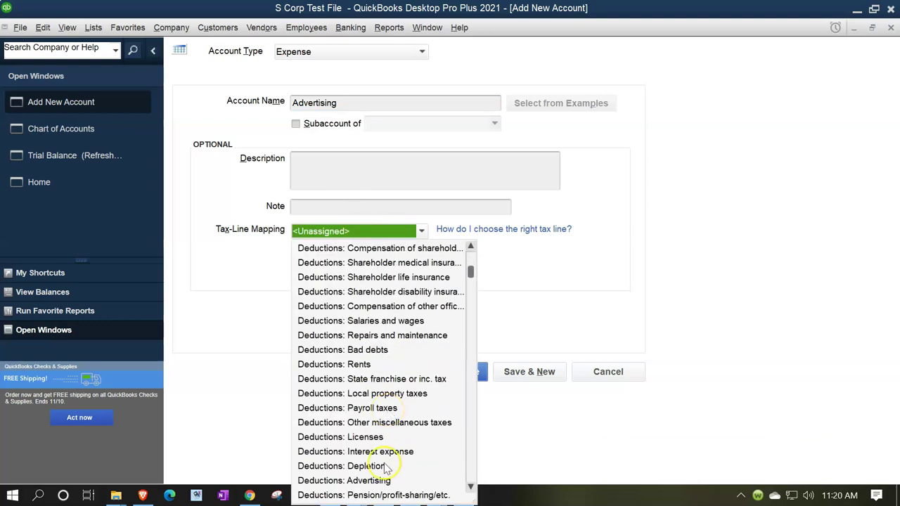
{"action": "left_click", "coordinate": [376, 481]}
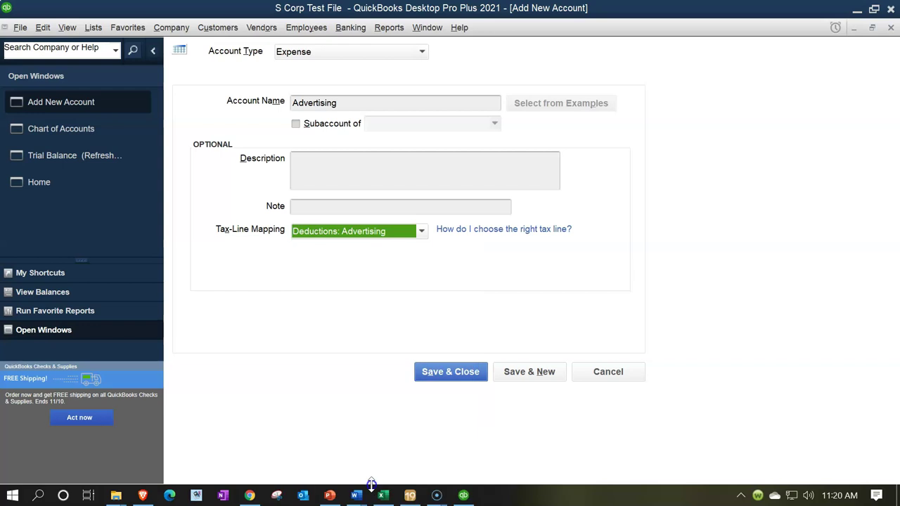
{"action": "left_click", "coordinate": [516, 376]}
Switch to the Excel worksheet and fill the Advertising name and balance cells with yellow.
{"action": "left_click", "coordinate": [384, 495]}
{"action": "left_click", "coordinate": [190, 393]}
{"action": "left_click_drag", "start_coordinate": [92, 371], "coordinate": [203, 368]}
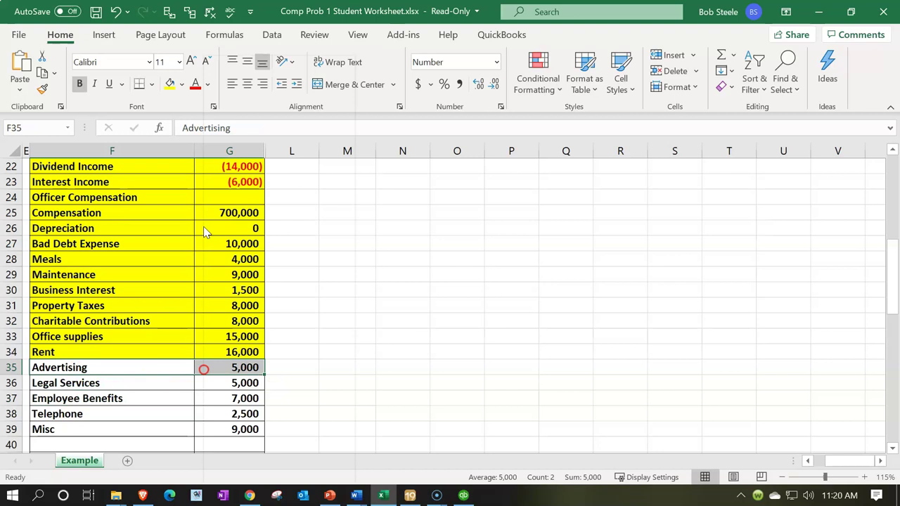
{"action": "right_click", "coordinate": [219, 362]}
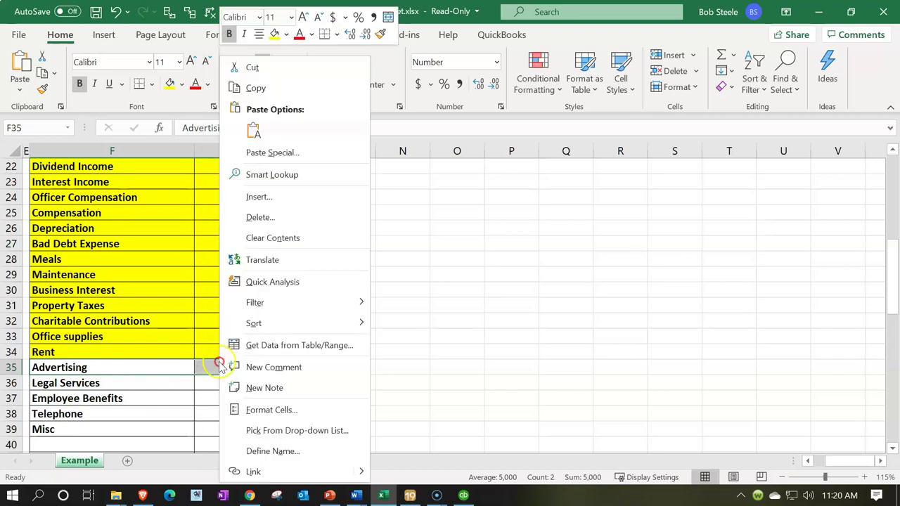
{"action": "left_click", "coordinate": [251, 129]}
{"action": "left_click", "coordinate": [173, 340]}
{"action": "scroll", "coordinate": [174, 339], "scroll_direction": "down", "scroll_amount": 1}
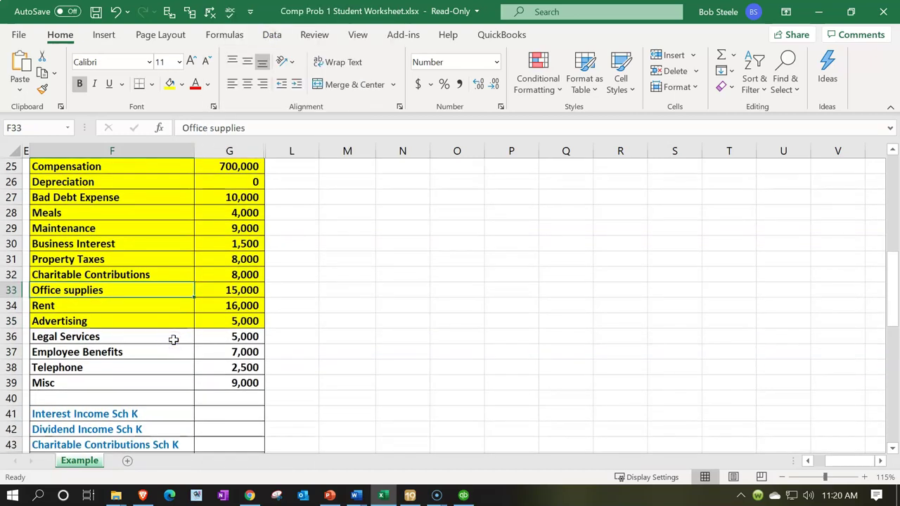
Copy the name Legal Services from the Excel worksheet into the account name of the new QuickBooks expense account.
{"action": "left_click", "coordinate": [384, 495]}
{"action": "left_click", "coordinate": [383, 494]}
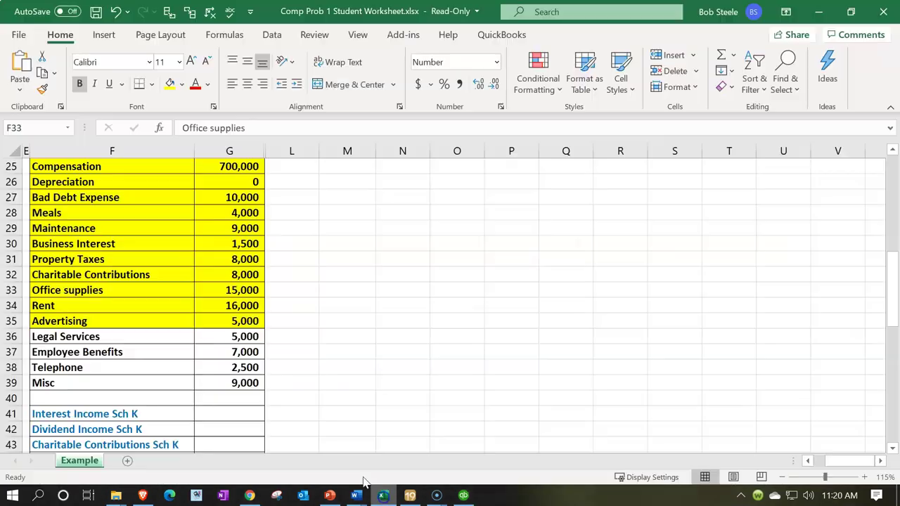
{"action": "double_click", "coordinate": [148, 342]}
{"action": "left_click_drag", "start_coordinate": [148, 342], "coordinate": [30, 337]}
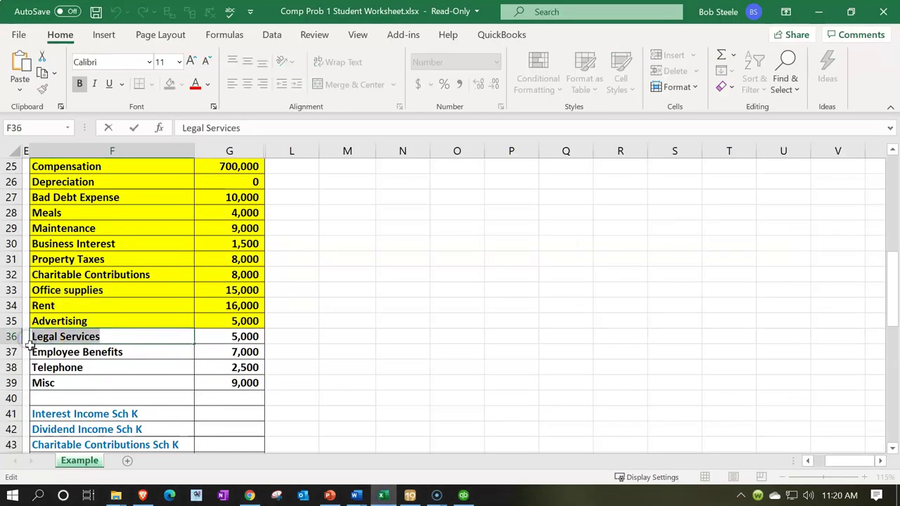
{"action": "left_click", "coordinate": [383, 495]}
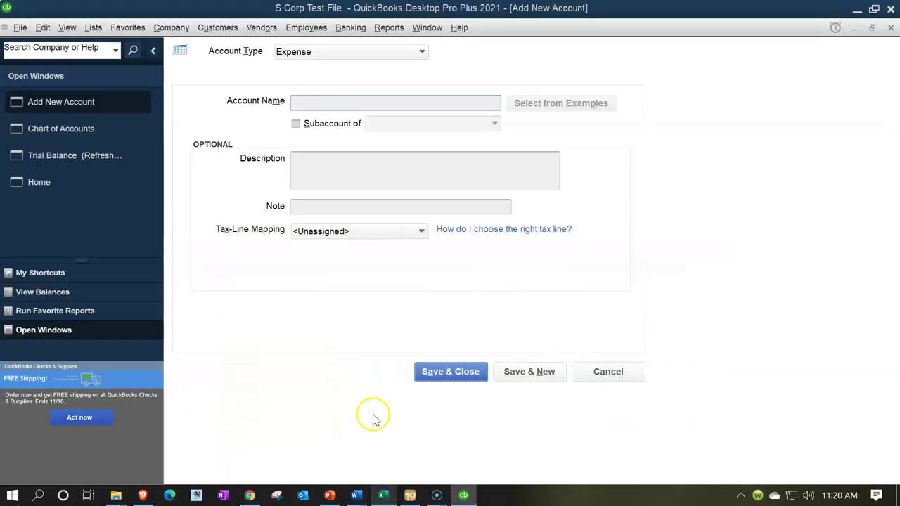
{"action": "left_click", "coordinate": [327, 106]}
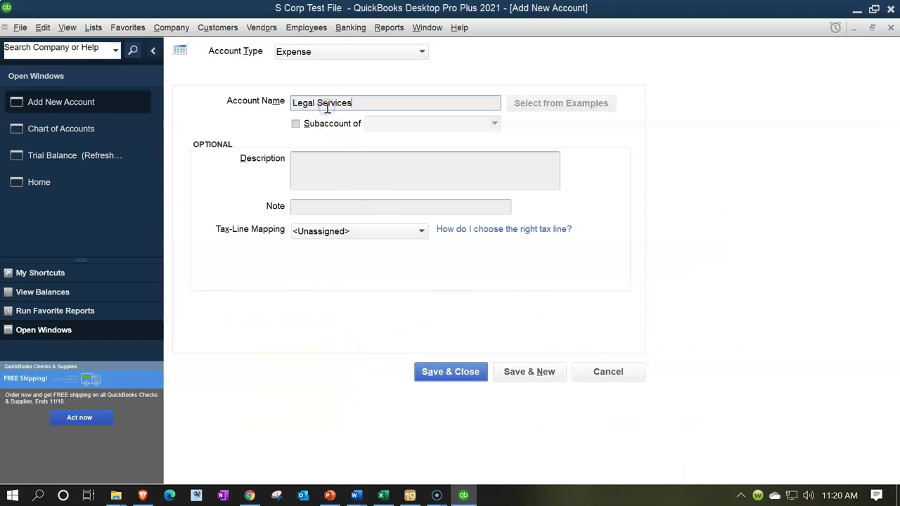
Map the Legal Services account to the Other Deductions: Legal & professional tax line and save it with another blank account open.
{"action": "left_click", "coordinate": [378, 233]}
{"action": "scroll", "coordinate": [405, 334], "scroll_direction": "down", "scroll_amount": 1}
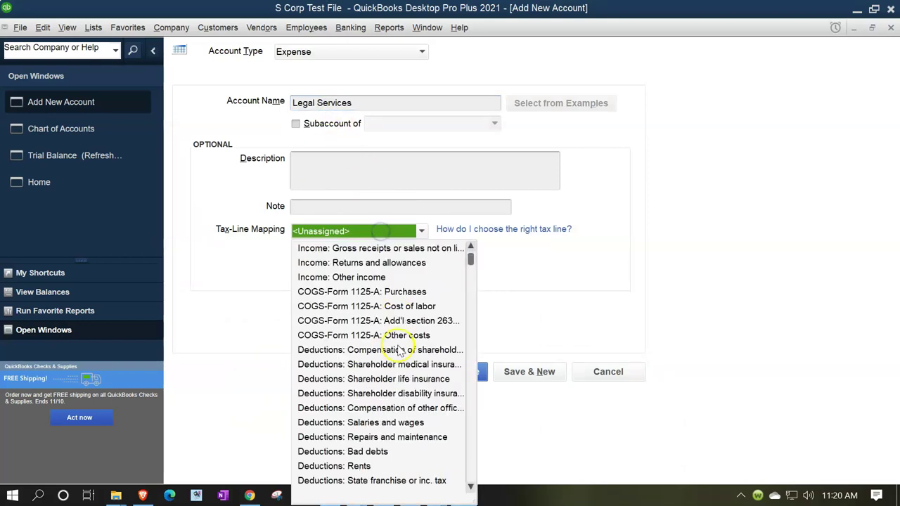
{"action": "scroll", "coordinate": [415, 368], "scroll_direction": "down", "scroll_amount": 1}
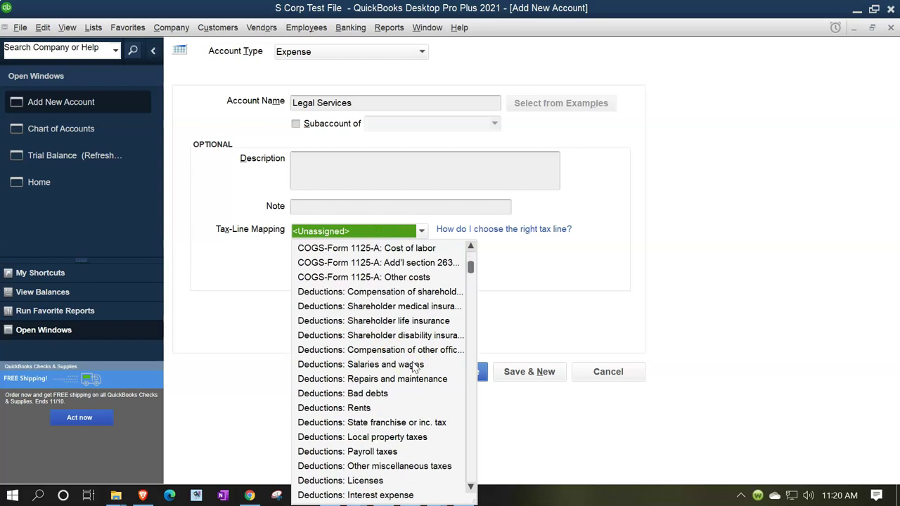
{"action": "scroll", "coordinate": [415, 368], "scroll_direction": "down", "scroll_amount": 2}
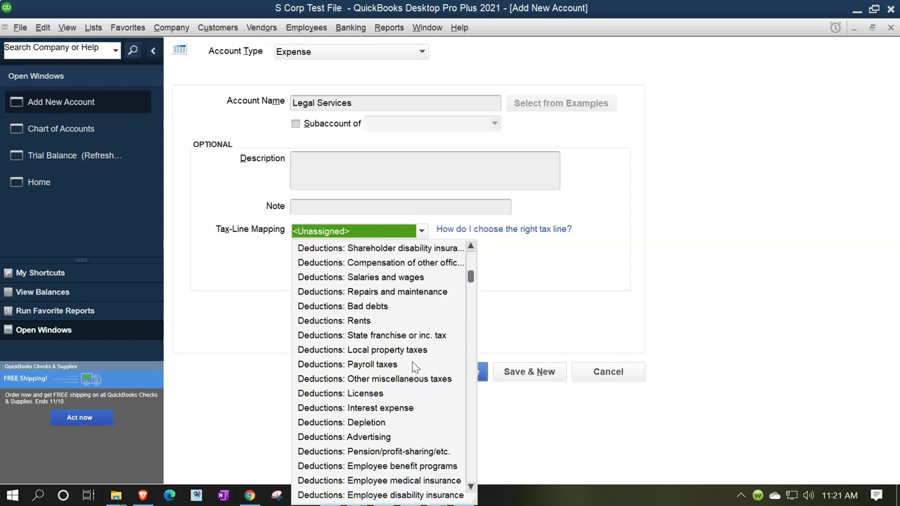
{"action": "scroll", "coordinate": [415, 368], "scroll_direction": "down", "scroll_amount": 1}
{"action": "scroll", "coordinate": [415, 368], "scroll_direction": "down", "scroll_amount": 3}
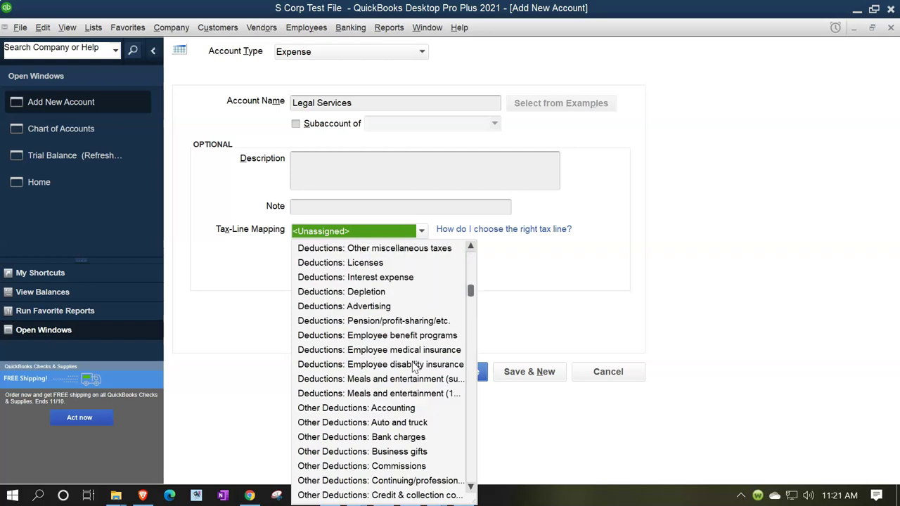
{"action": "scroll", "coordinate": [414, 368], "scroll_direction": "down", "scroll_amount": 2}
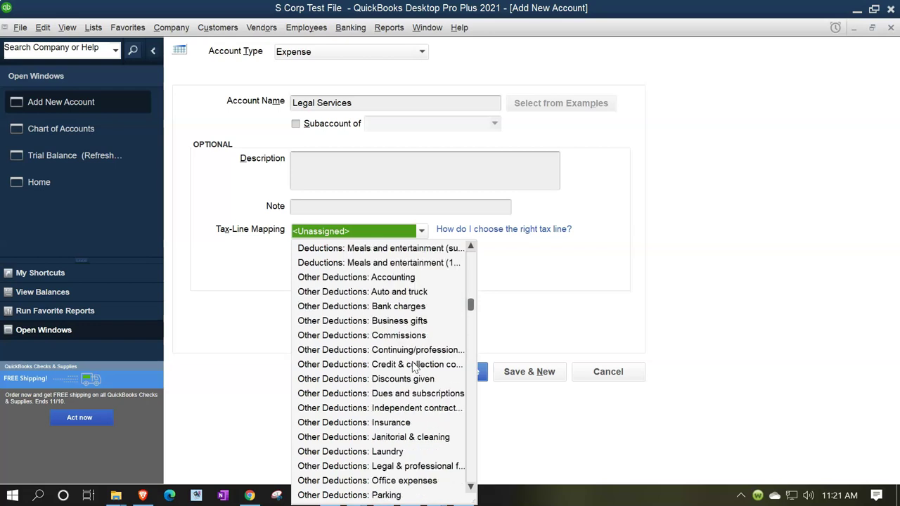
{"action": "left_click", "coordinate": [404, 468]}
{"action": "left_click", "coordinate": [517, 378]}
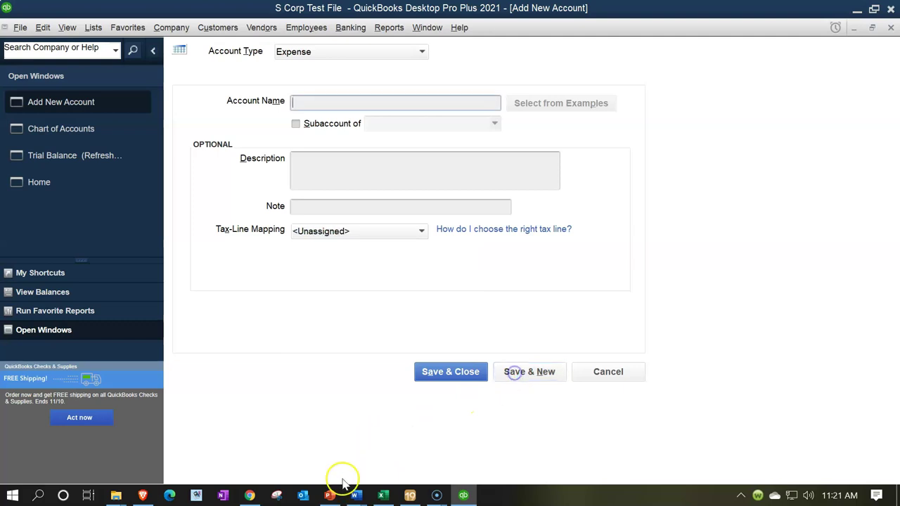
Switch to the Excel worksheet and fill the Legal Services name and balance cells with yellow.
{"action": "left_click", "coordinate": [383, 495]}
{"action": "left_click_drag", "start_coordinate": [131, 336], "coordinate": [222, 338]}
{"action": "right_click", "coordinate": [236, 336]}
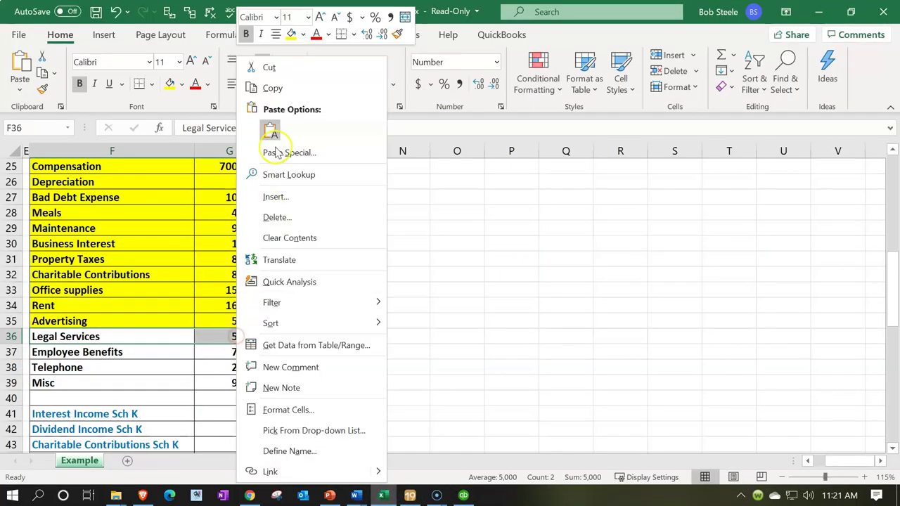
{"action": "left_click", "coordinate": [291, 34]}
{"action": "left_click", "coordinate": [115, 399]}
Copy the name Employee Benefits from the worksheet into the account name of the new QuickBooks expense account.
{"action": "left_click", "coordinate": [140, 349]}
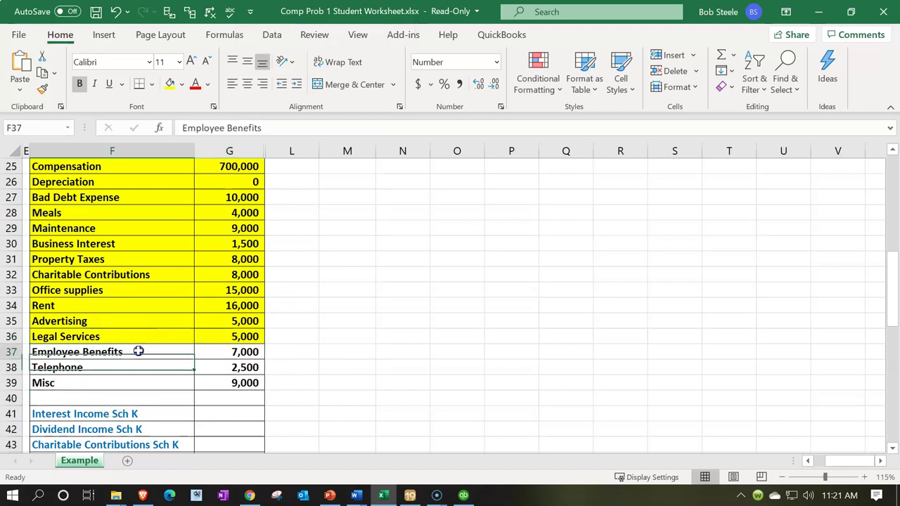
{"action": "double_click", "coordinate": [139, 351]}
{"action": "left_click_drag", "start_coordinate": [138, 352], "coordinate": [14, 351]}
{"action": "key", "text": "ctrl+c"}
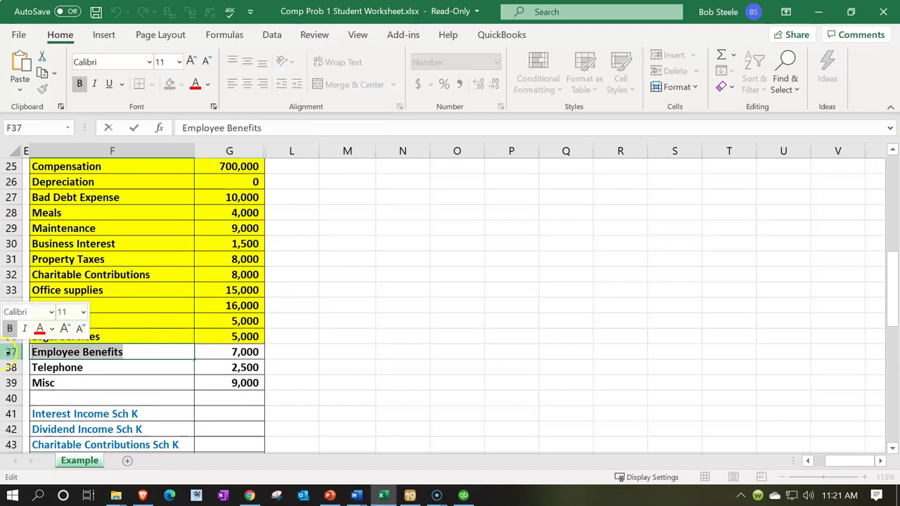
{"action": "left_click", "coordinate": [383, 495]}
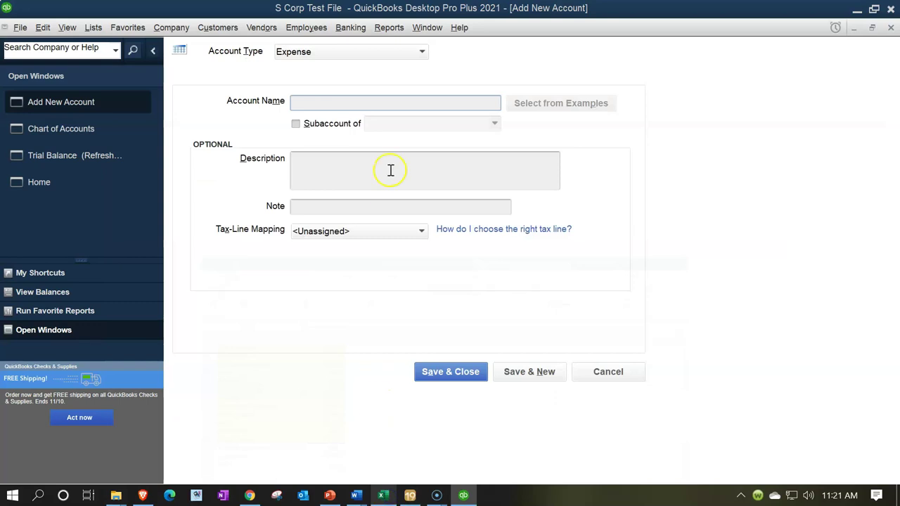
{"action": "left_click", "coordinate": [332, 100]}
{"action": "key", "text": "ctrl+v"}
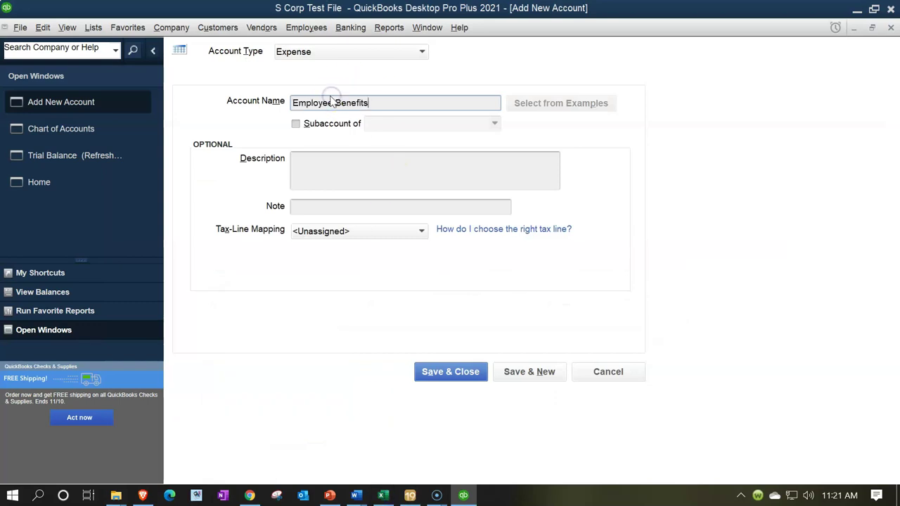
Map the Employee Benefits account to Deductions: Employee benefit programs and save it with another blank account open.
{"action": "left_click", "coordinate": [423, 231]}
{"action": "scroll", "coordinate": [427, 337], "scroll_direction": "down", "scroll_amount": 1}
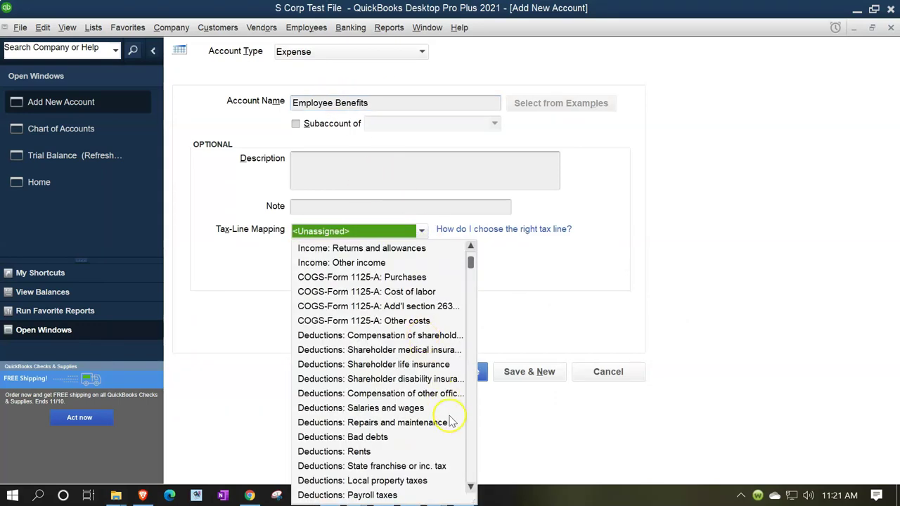
{"action": "scroll", "coordinate": [448, 443], "scroll_direction": "down", "scroll_amount": 1}
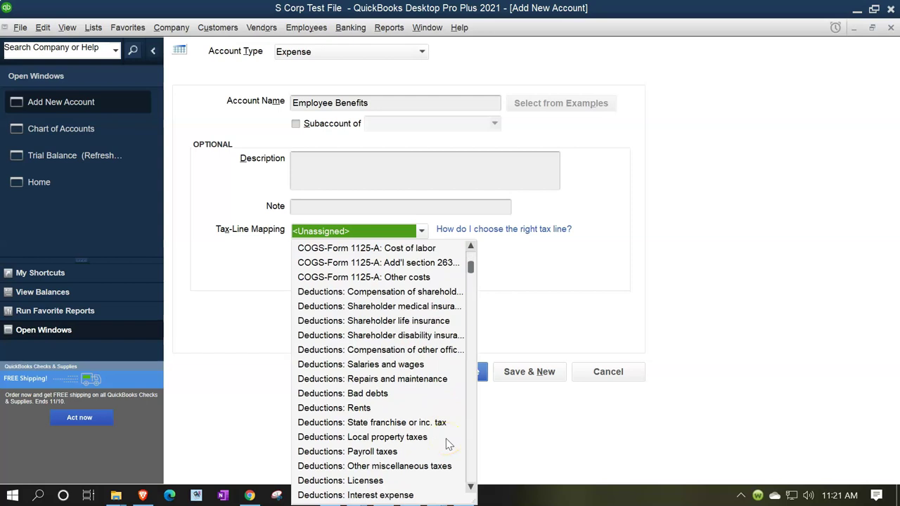
{"action": "scroll", "coordinate": [448, 443], "scroll_direction": "down", "scroll_amount": 3}
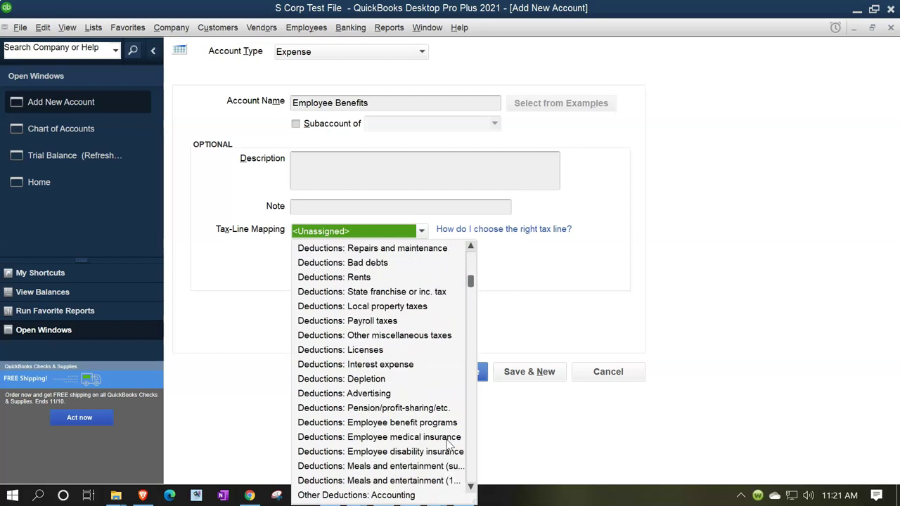
{"action": "scroll", "coordinate": [438, 468], "scroll_direction": "down", "scroll_amount": 1}
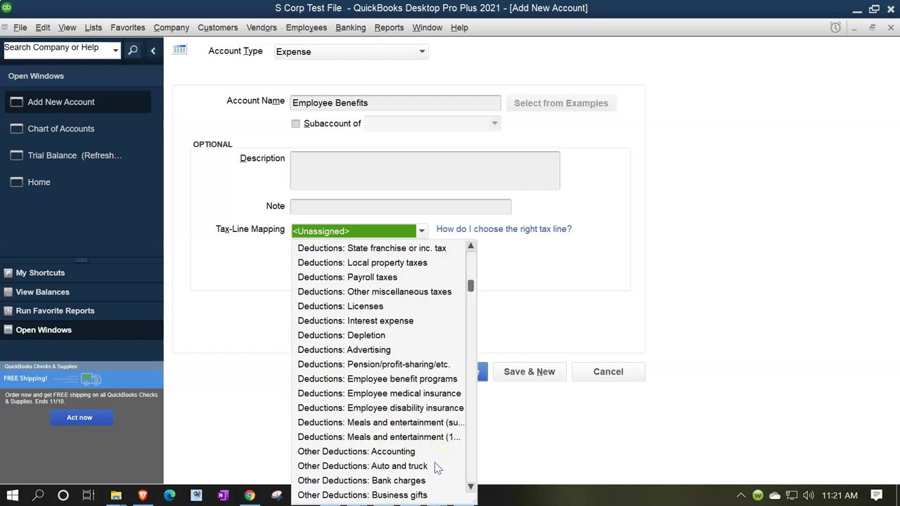
{"action": "left_click", "coordinate": [407, 384]}
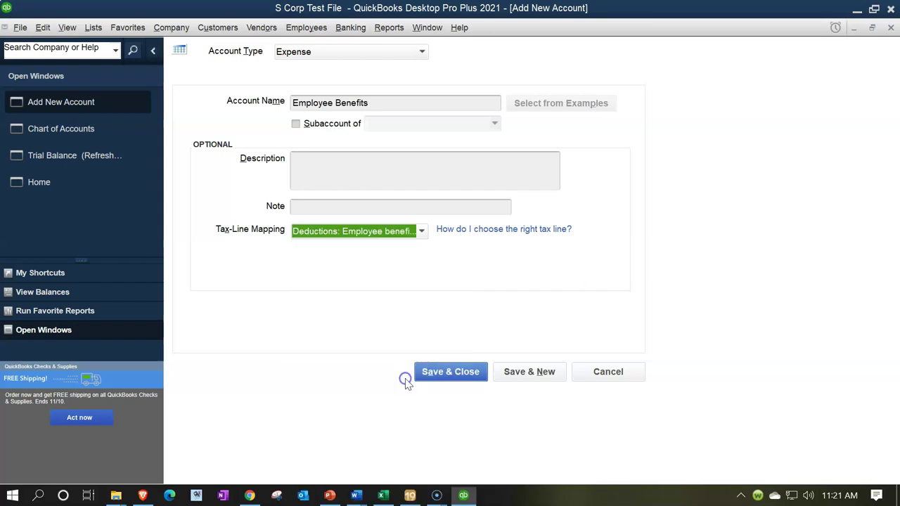
{"action": "left_click", "coordinate": [545, 372]}
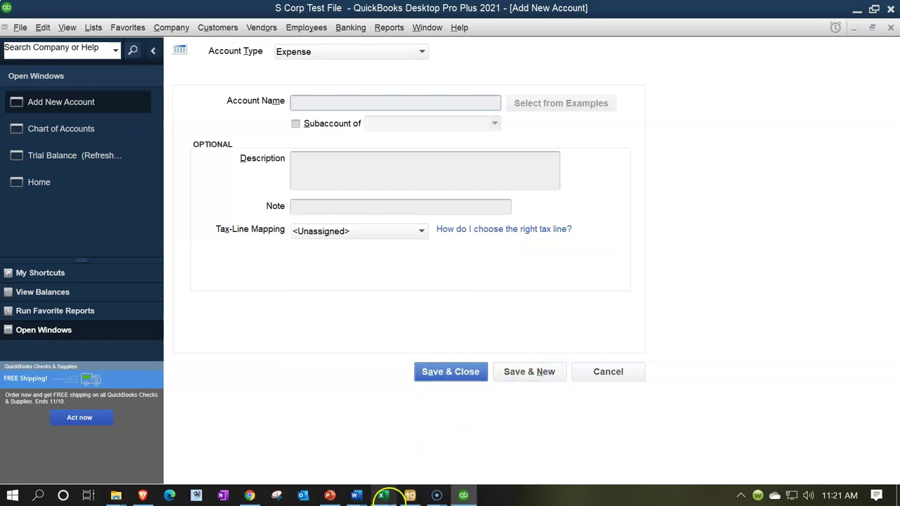
Switch to the Excel worksheet and fill the Employee Benefits name and balance cells with yellow.
{"action": "left_click", "coordinate": [382, 496]}
{"action": "left_click", "coordinate": [177, 412]}
{"action": "left_click", "coordinate": [143, 352]}
{"action": "left_click_drag", "start_coordinate": [143, 352], "coordinate": [197, 346]}
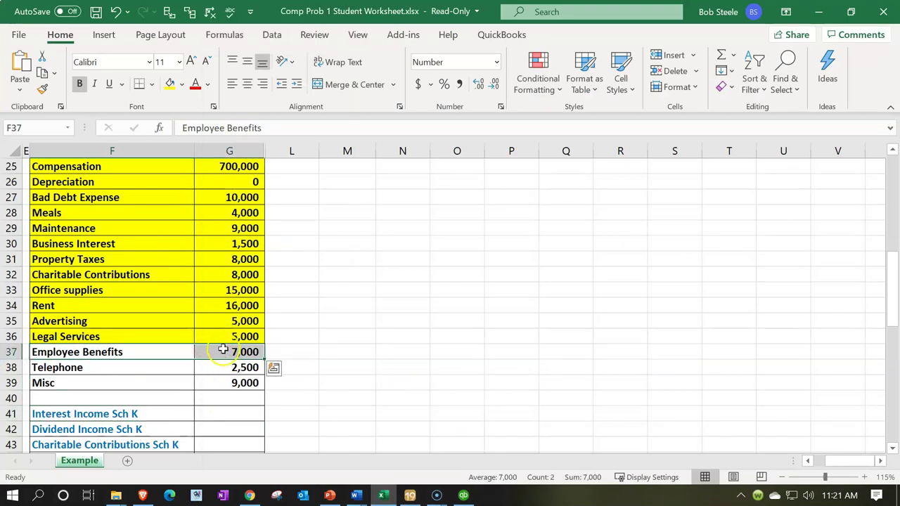
{"action": "right_click", "coordinate": [225, 357]}
{"action": "left_click", "coordinate": [284, 33]}
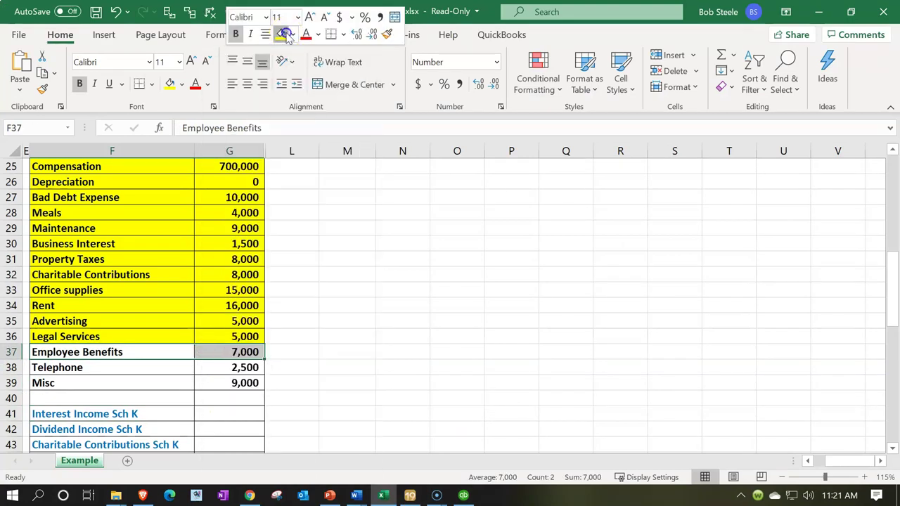
Copy the name Telephone from the worksheet into the account name of the new QuickBooks expense account.
{"action": "left_click", "coordinate": [98, 367]}
{"action": "double_click", "coordinate": [100, 366]}
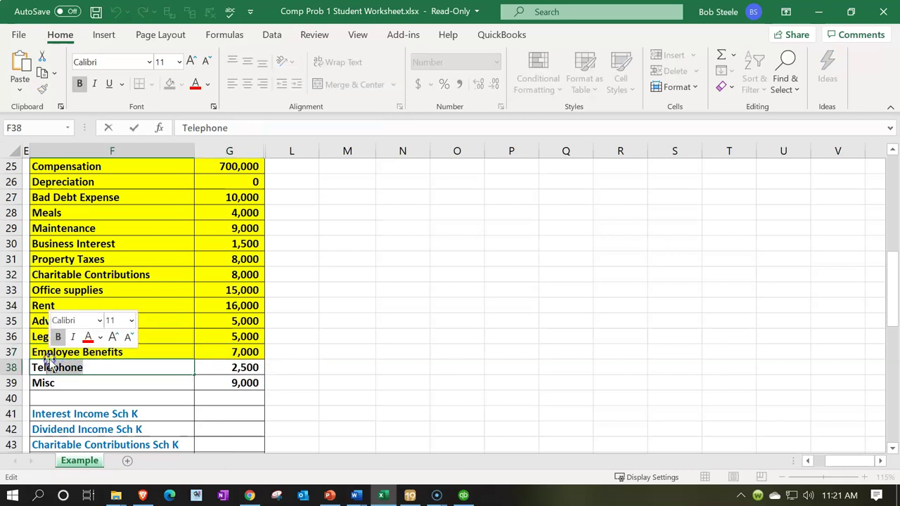
{"action": "left_click_drag", "start_coordinate": [100, 365], "coordinate": [35, 348]}
{"action": "left_click", "coordinate": [385, 493]}
{"action": "left_click", "coordinate": [328, 104]}
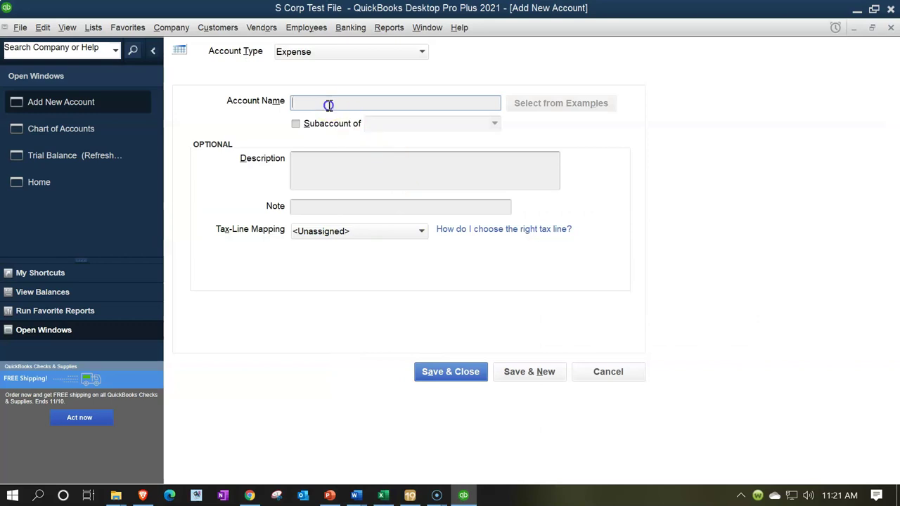
Map the Telephone account to Other Deductions: Telephone and save it with another blank account open.
{"action": "left_click", "coordinate": [364, 235]}
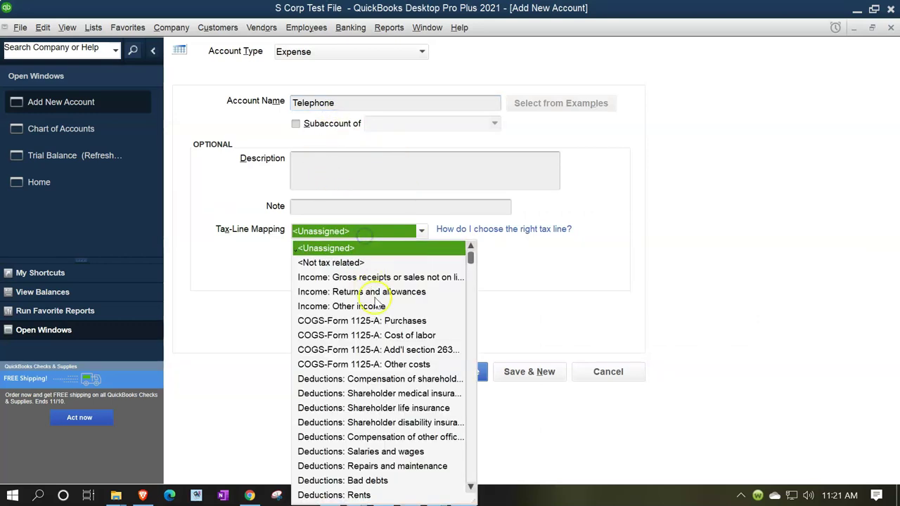
{"action": "scroll", "coordinate": [376, 303], "scroll_direction": "down", "scroll_amount": 3}
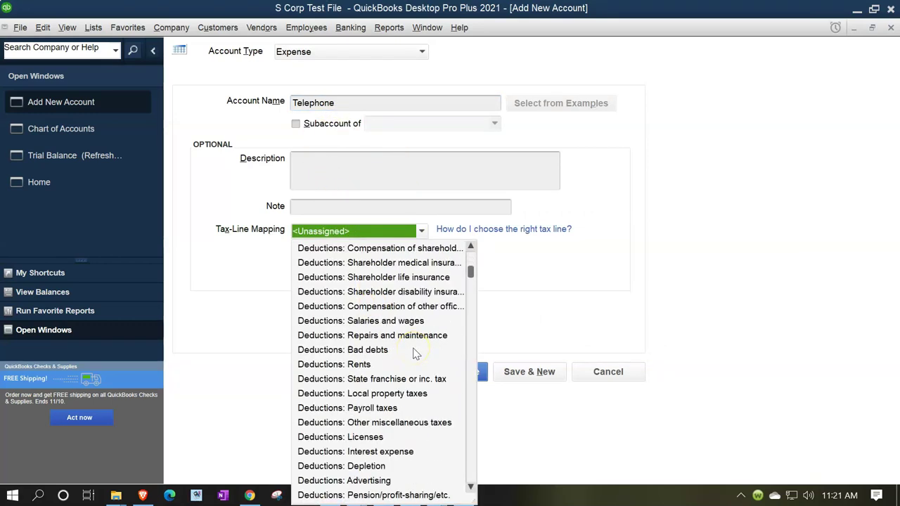
{"action": "scroll", "coordinate": [414, 353], "scroll_direction": "down", "scroll_amount": 4}
{"action": "scroll", "coordinate": [415, 355], "scroll_direction": "down", "scroll_amount": 2}
{"action": "scroll", "coordinate": [415, 355], "scroll_direction": "down", "scroll_amount": 3}
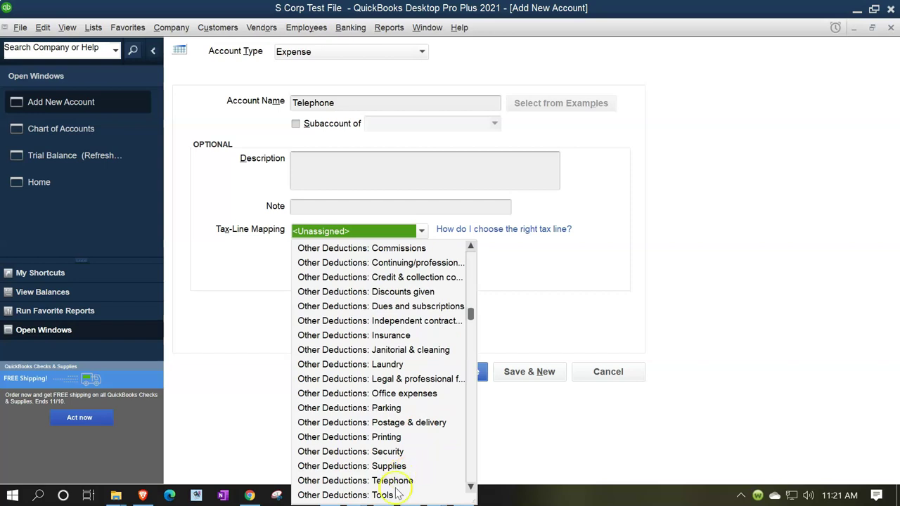
{"action": "left_click", "coordinate": [388, 481]}
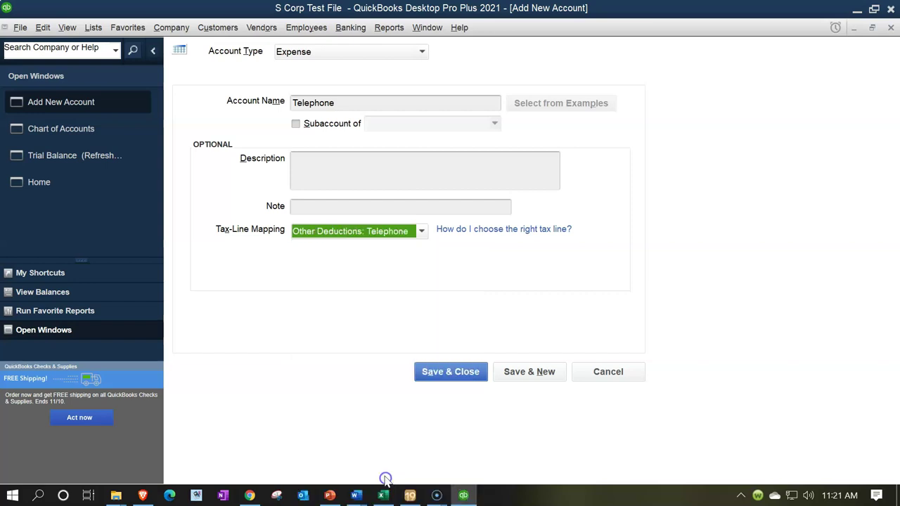
{"action": "left_click", "coordinate": [515, 378]}
Switch to the Excel worksheet and fill the Telephone name and balance cells with yellow.
{"action": "left_click", "coordinate": [383, 495]}
{"action": "left_click", "coordinate": [221, 383]}
{"action": "left_click_drag", "start_coordinate": [153, 374], "coordinate": [241, 367]}
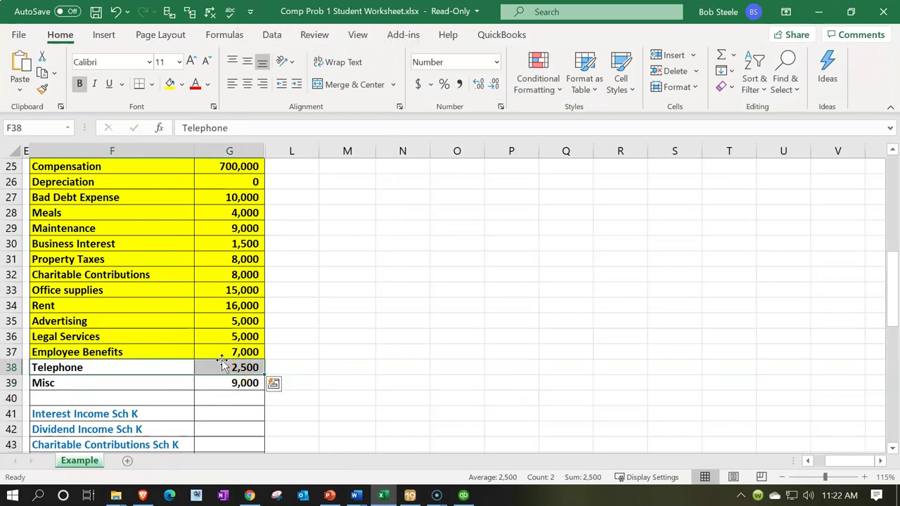
{"action": "right_click", "coordinate": [161, 366]}
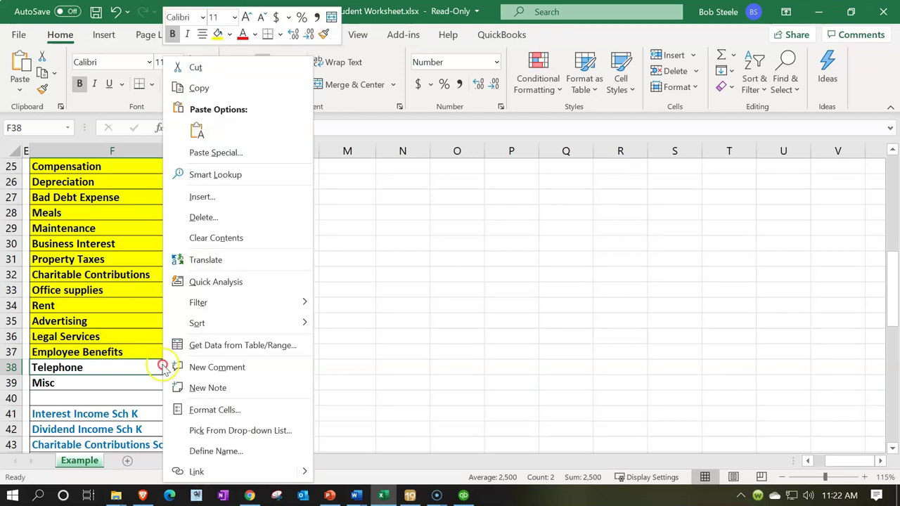
{"action": "left_click", "coordinate": [189, 89]}
Copy the name Misc from the worksheet into the account name of the new QuickBooks expense account.
{"action": "left_click_drag", "start_coordinate": [134, 335], "coordinate": [90, 382]}
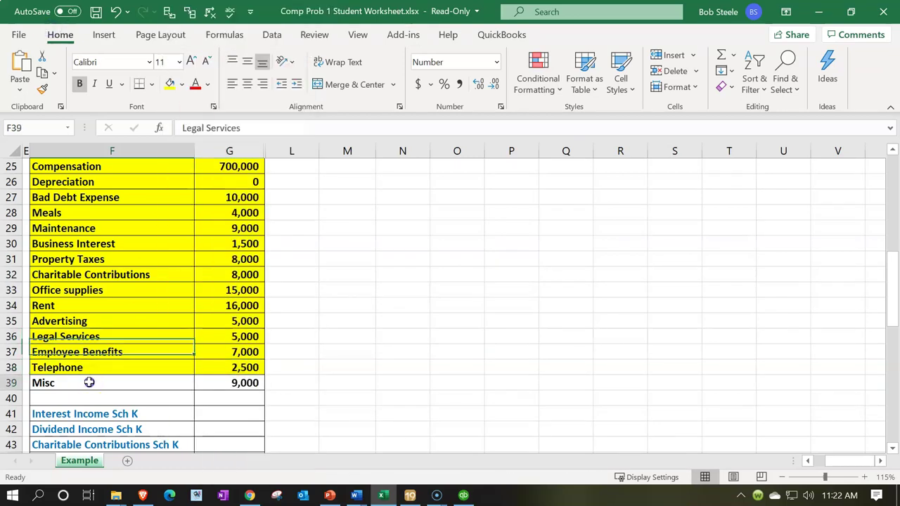
{"action": "key", "text": "F2"}
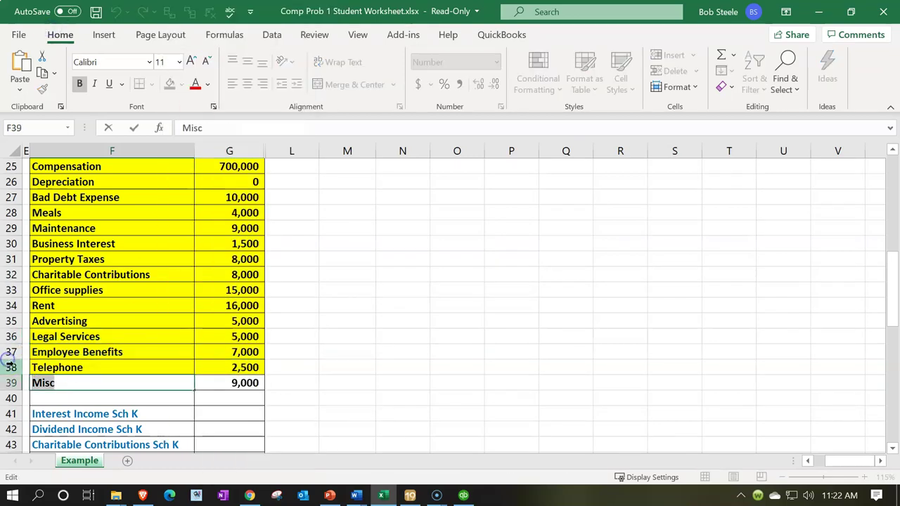
{"action": "left_click", "coordinate": [393, 496]}
{"action": "left_click", "coordinate": [320, 104]}
{"action": "key", "text": "ctrl+v"}
Map the Misc account to Other Deductions: Other deductions, then save it and close the new account form.
{"action": "left_click", "coordinate": [391, 230]}
{"action": "scroll", "coordinate": [427, 345], "scroll_direction": "down", "scroll_amount": 1}
{"action": "scroll", "coordinate": [427, 344], "scroll_direction": "down", "scroll_amount": 5}
{"action": "scroll", "coordinate": [427, 349], "scroll_direction": "down", "scroll_amount": 6}
{"action": "scroll", "coordinate": [427, 350], "scroll_direction": "down", "scroll_amount": 3}
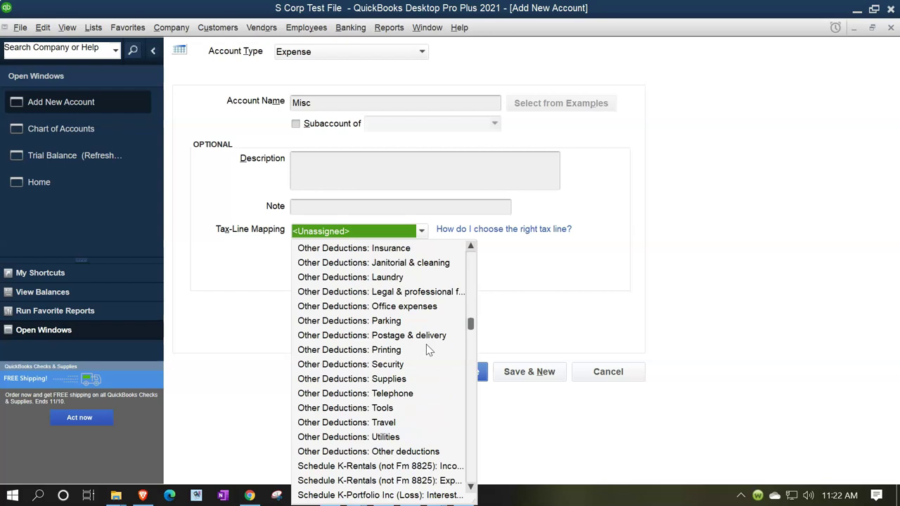
{"action": "left_click", "coordinate": [434, 453]}
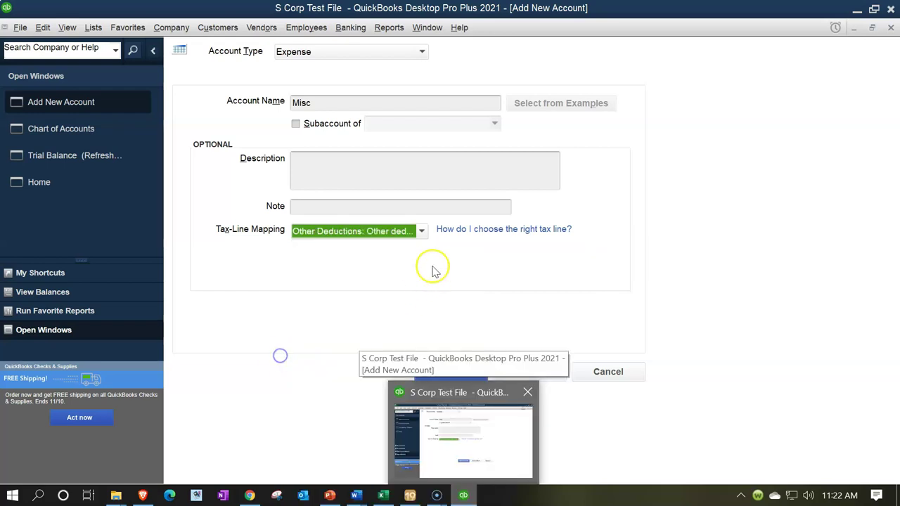
{"action": "left_click", "coordinate": [421, 231]}
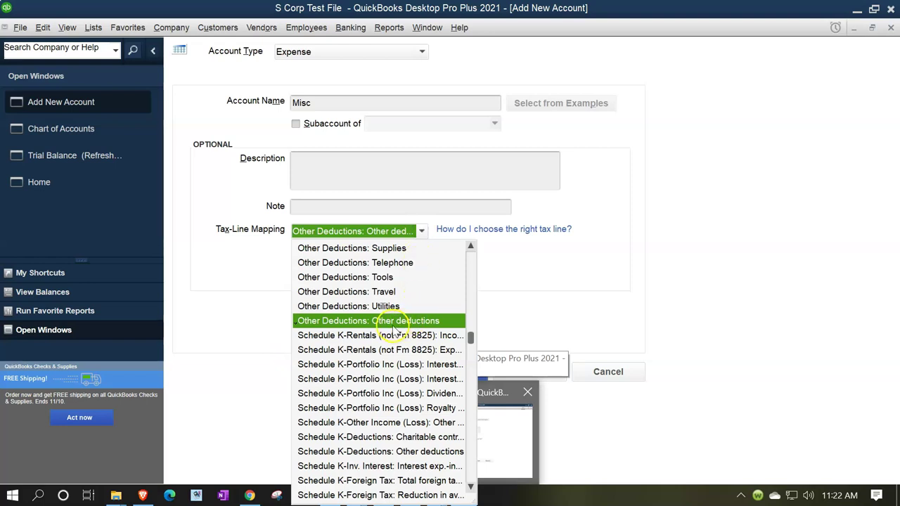
{"action": "left_click", "coordinate": [236, 306]}
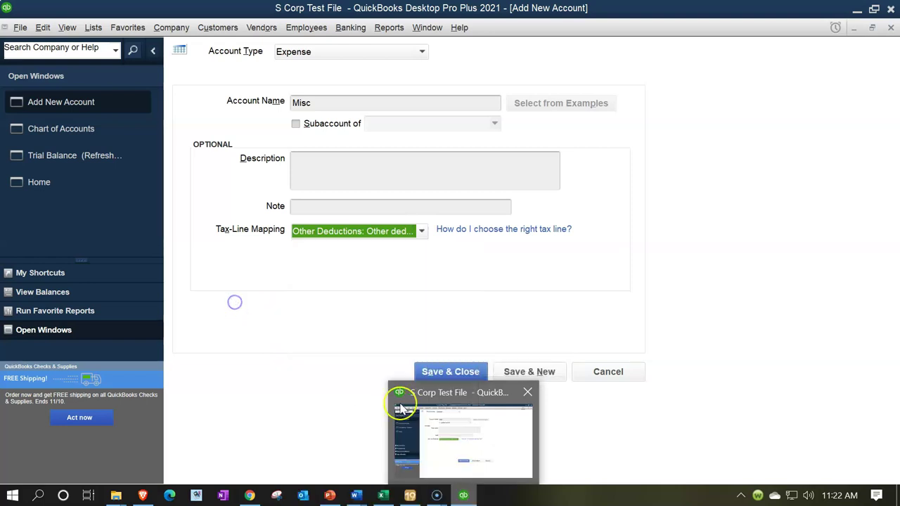
{"action": "left_click", "coordinate": [429, 372]}
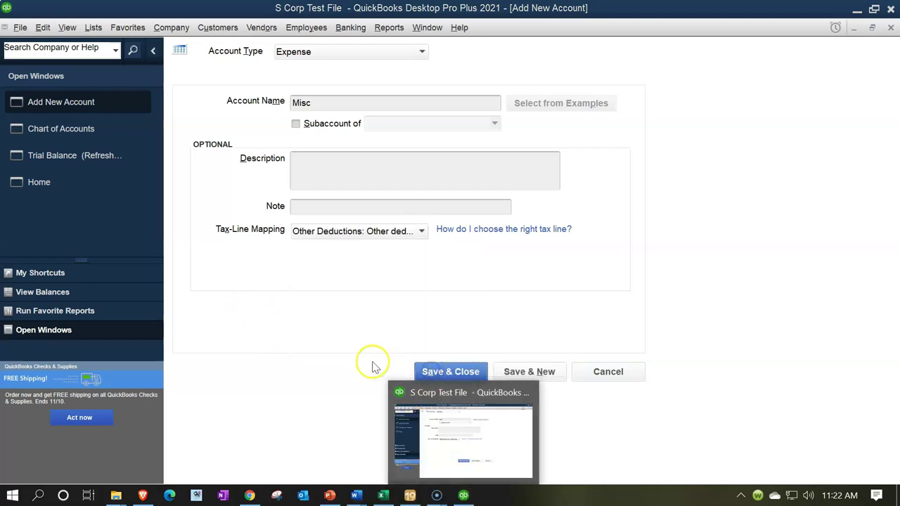
{"action": "left_click", "coordinate": [438, 373]}
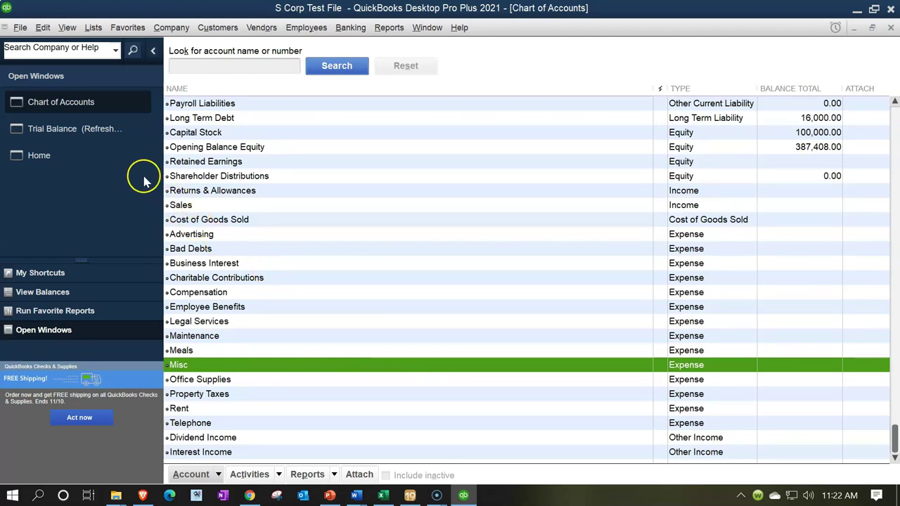
Return to the Trial Balance report and refresh it with the latest account changes.
{"action": "left_click", "coordinate": [88, 129]}
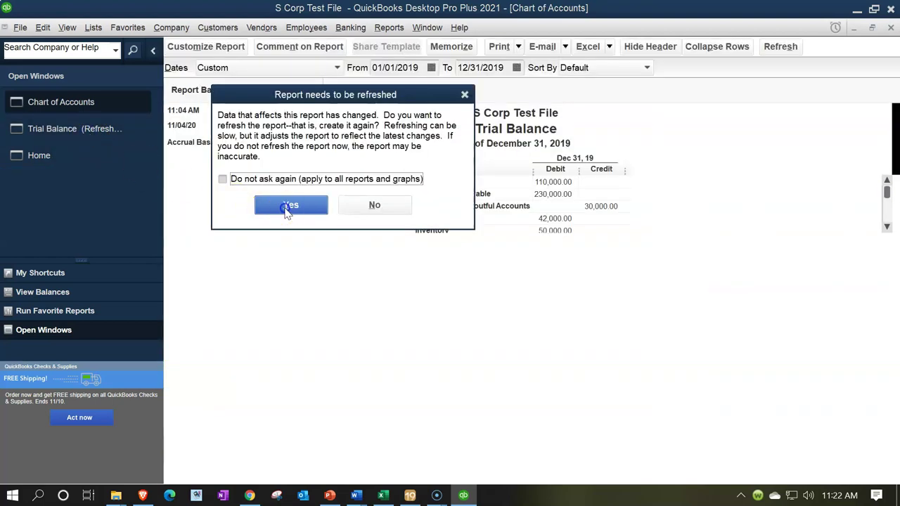
{"action": "left_click", "coordinate": [289, 206]}
{"action": "left_click", "coordinate": [615, 341]}
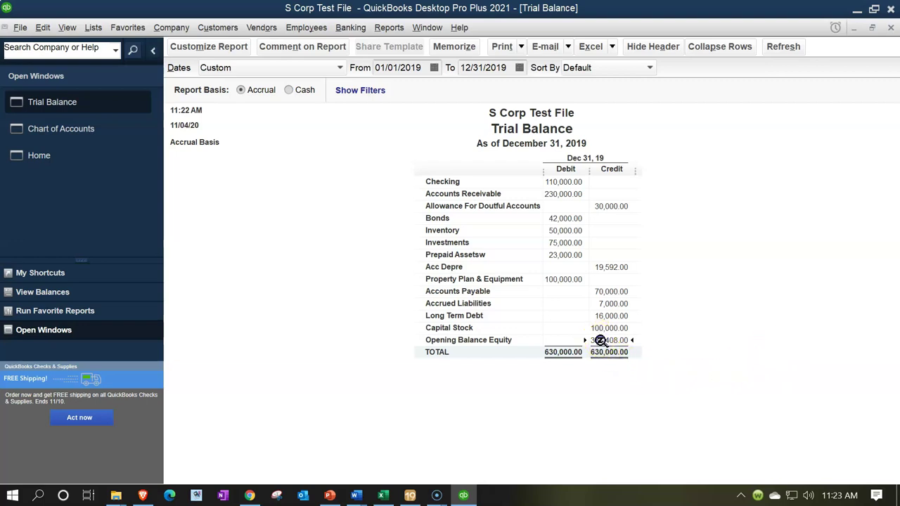
Switch to the Excel worksheet and review the unadjusted trial balance amounts from Cash down to Retained Earnings.
{"action": "left_click", "coordinate": [381, 495]}
{"action": "left_click", "coordinate": [321, 351]}
{"action": "scroll", "coordinate": [310, 348], "scroll_direction": "up", "scroll_amount": 5}
{"action": "scroll", "coordinate": [310, 347], "scroll_direction": "up", "scroll_amount": 3}
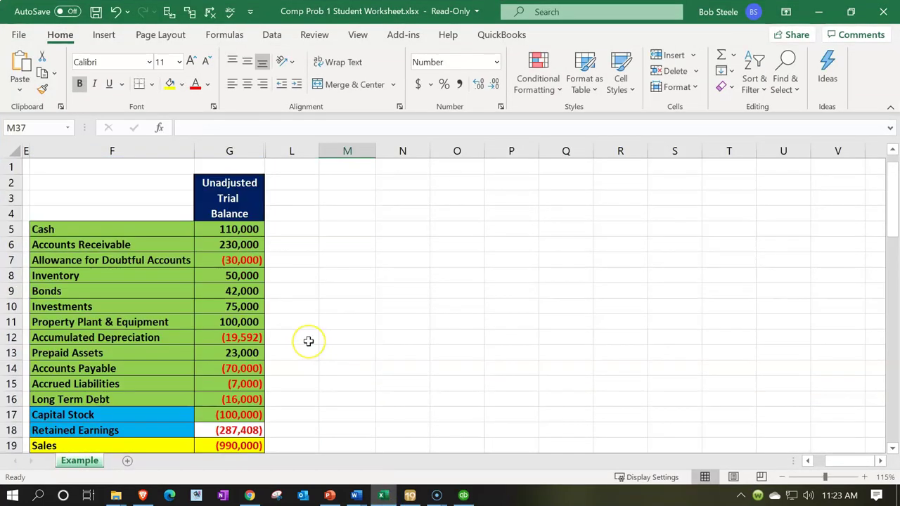
{"action": "left_click", "coordinate": [255, 353]}
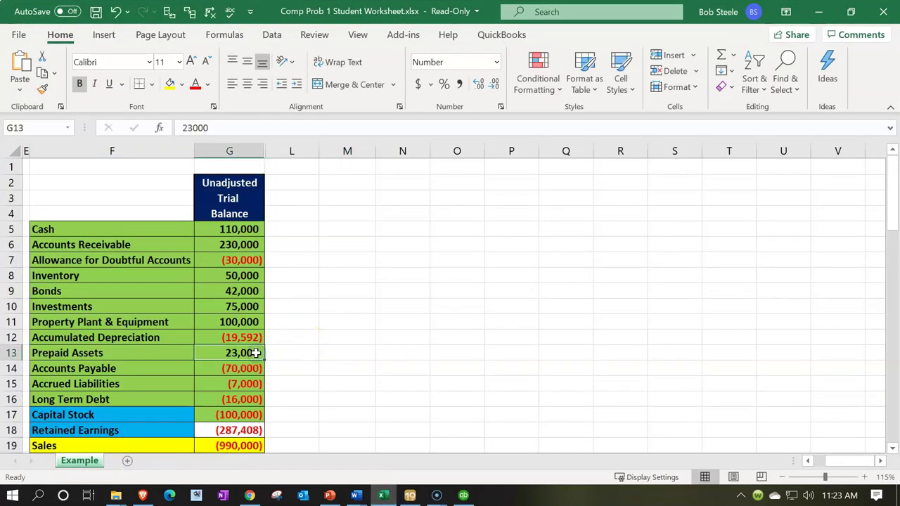
{"action": "scroll", "coordinate": [256, 353], "scroll_direction": "down", "scroll_amount": 1}
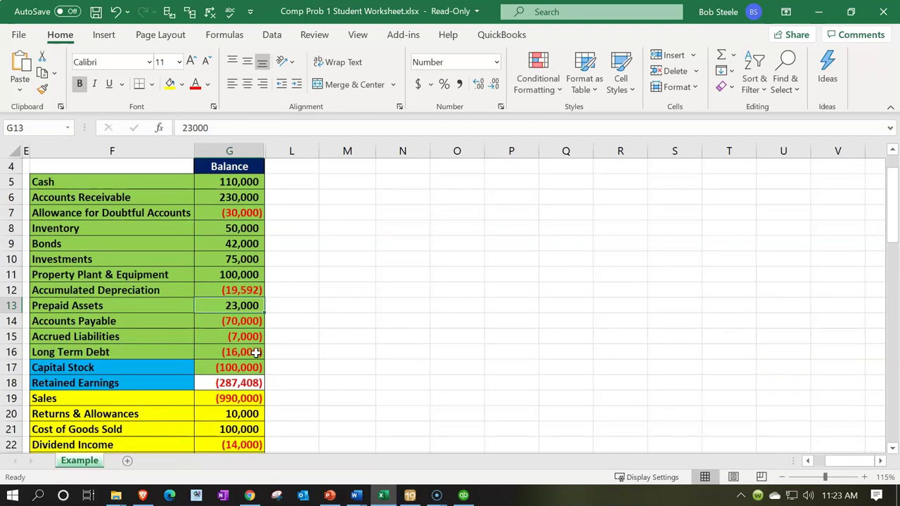